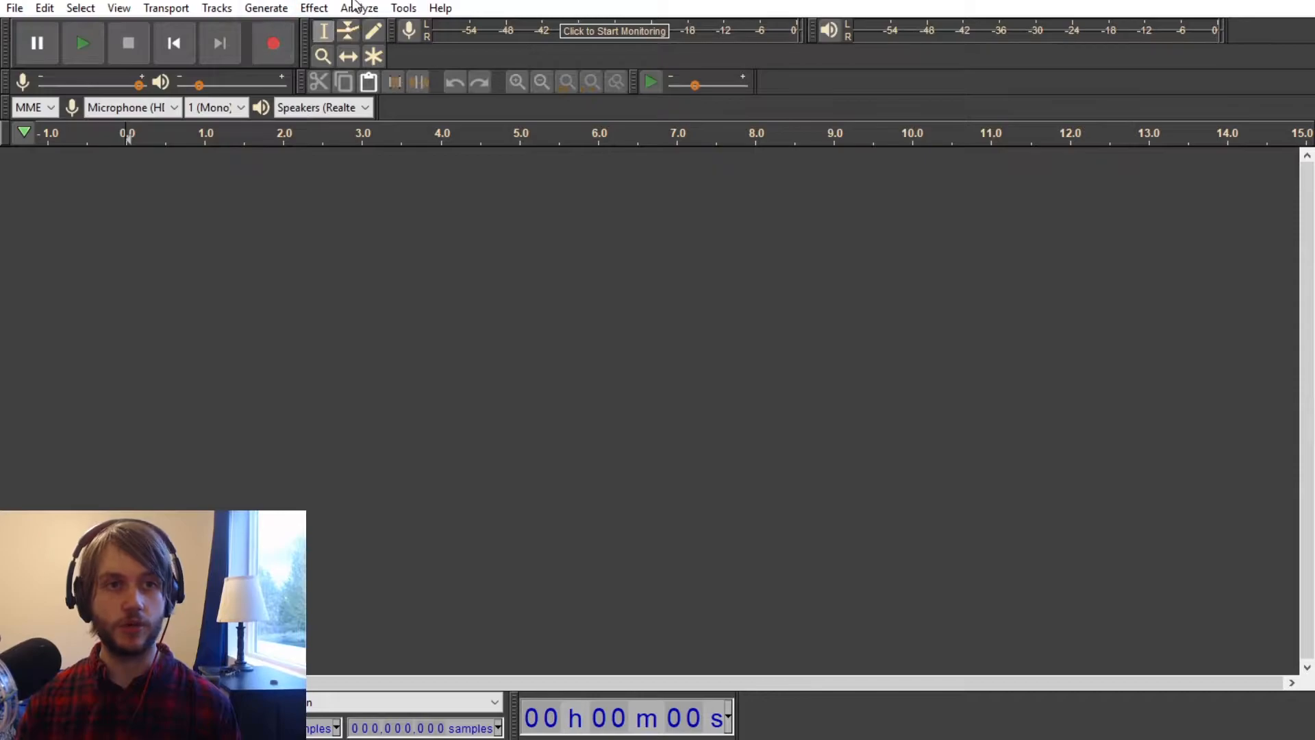
# Step: Generate one minute of white noise with an amplitude of 0.8
pyautogui.click(267, 8)
pyautogui.click(309, 96)
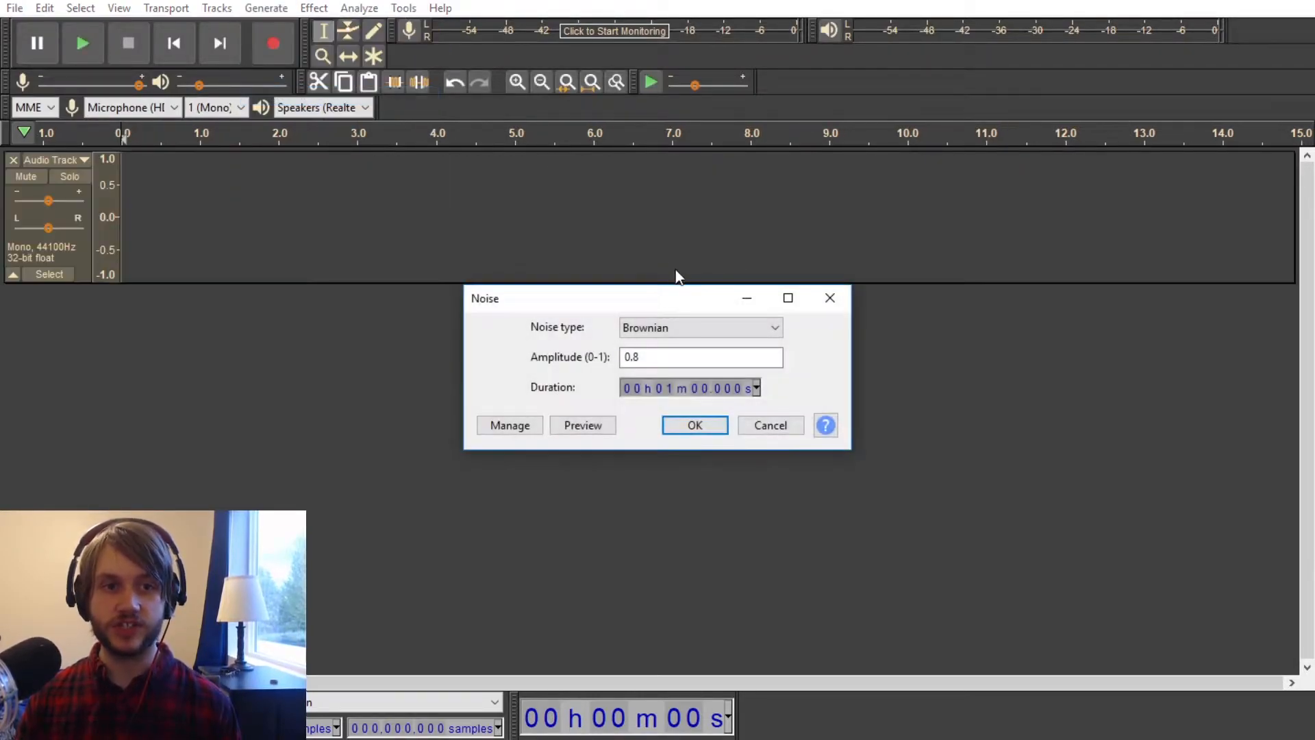
pyautogui.click(701, 330)
pyautogui.click(712, 352)
pyautogui.click(689, 423)
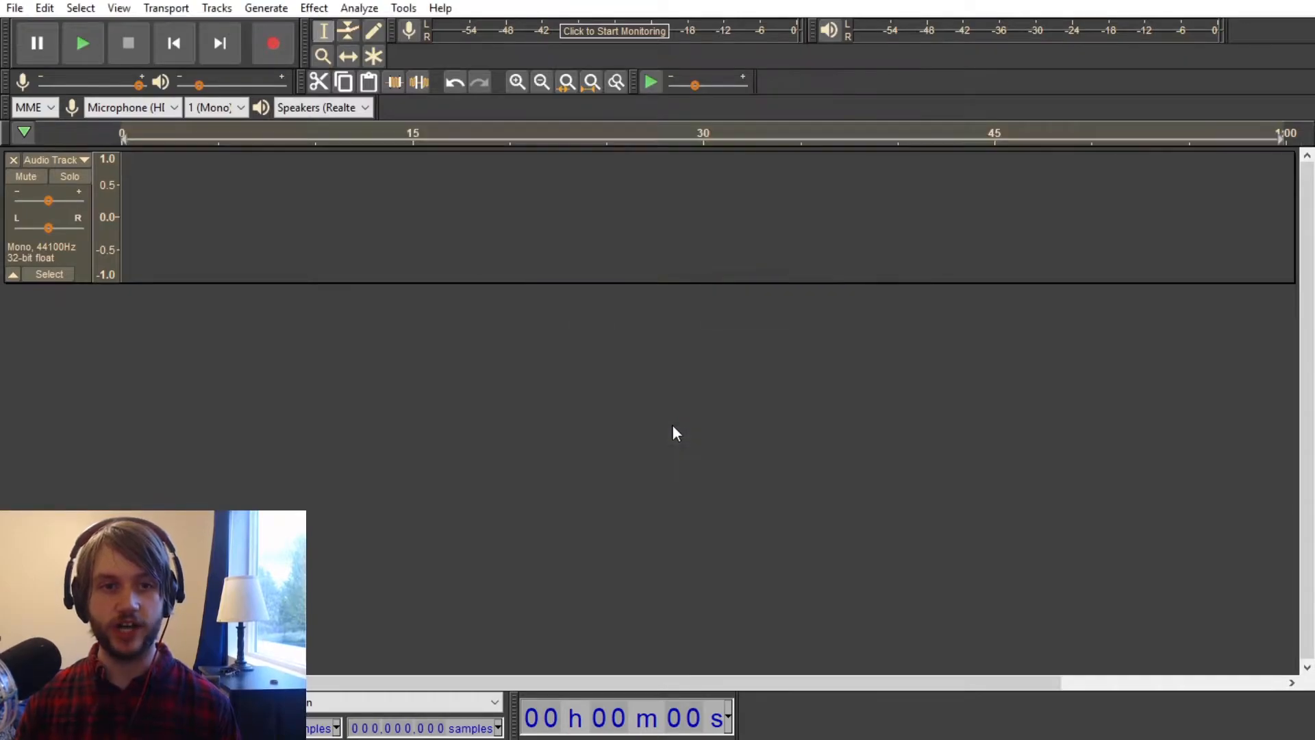
# Step: Select the whole one-minute noise clip and delete it from the track
pyautogui.click(329, 13)
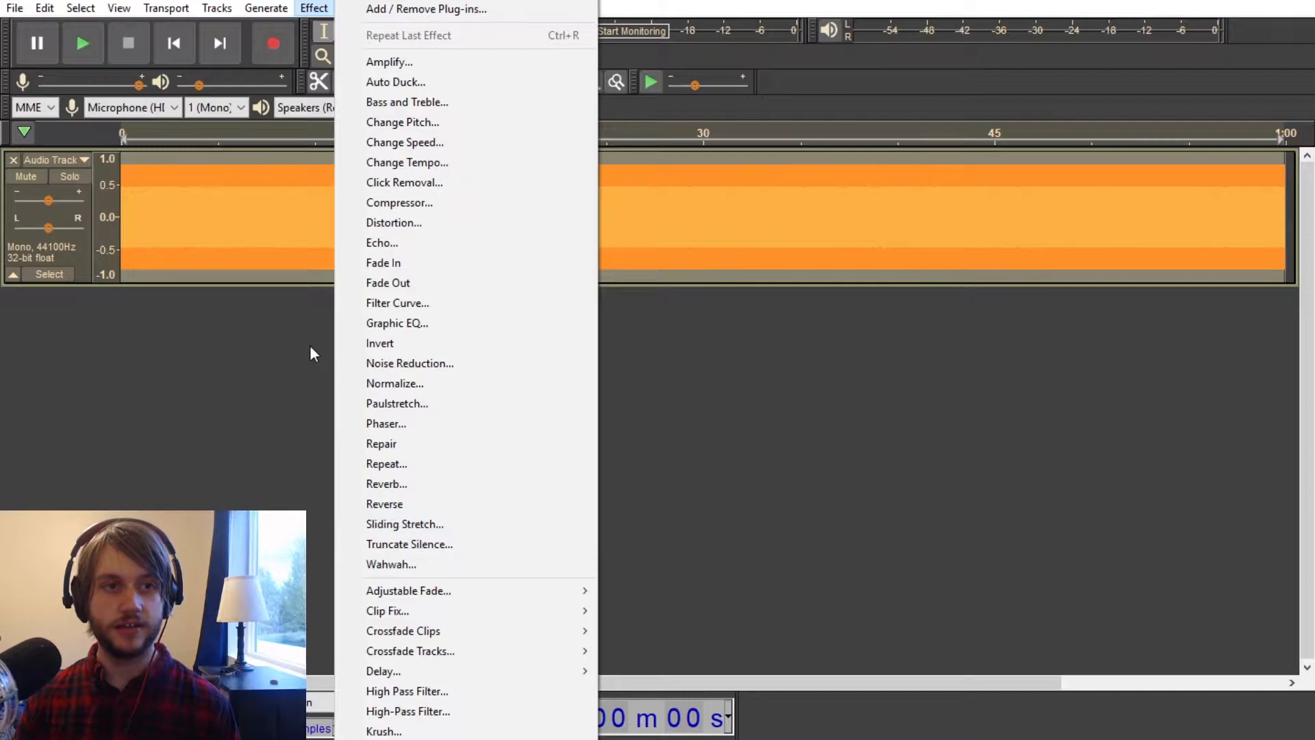
pyautogui.click(266, 268)
pyautogui.doubleClick(348, 163)
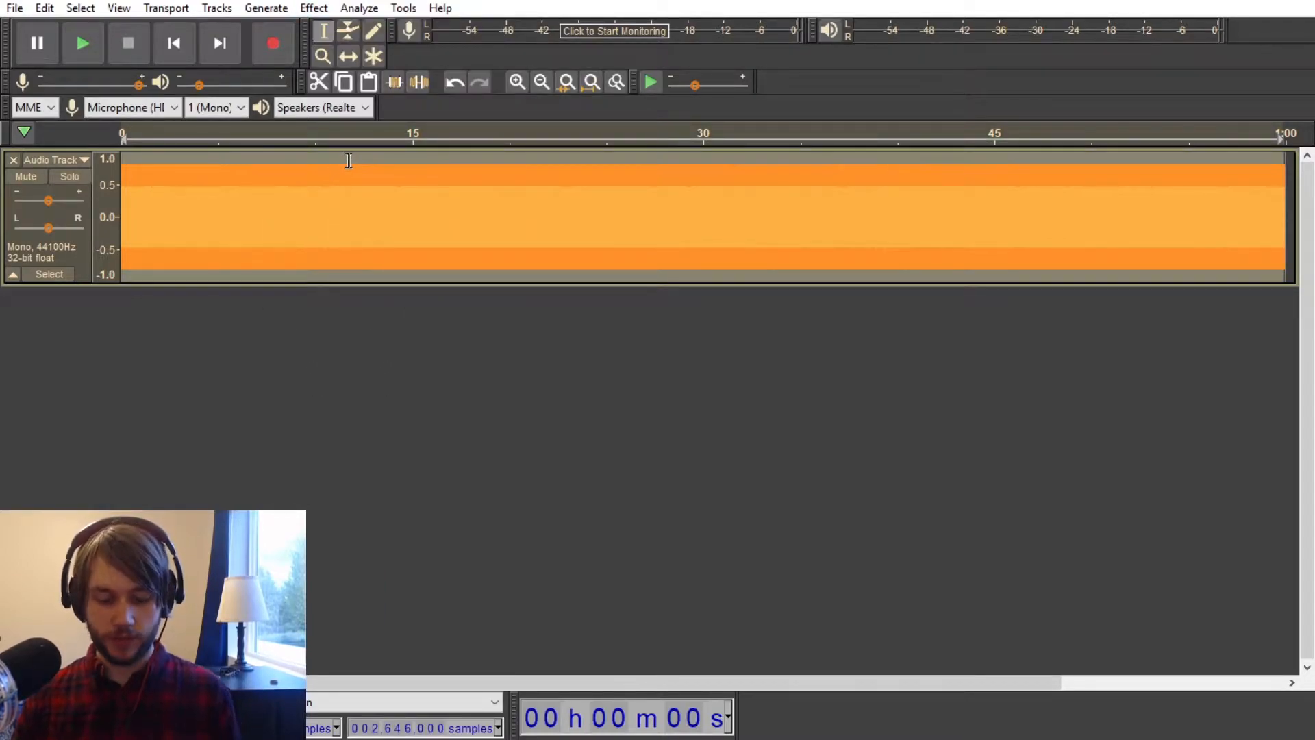
pyautogui.press('Delete')
# Step: Generate 10 seconds of white noise with an amplitude of 0.8 in the empty track
pyautogui.click(274, 7)
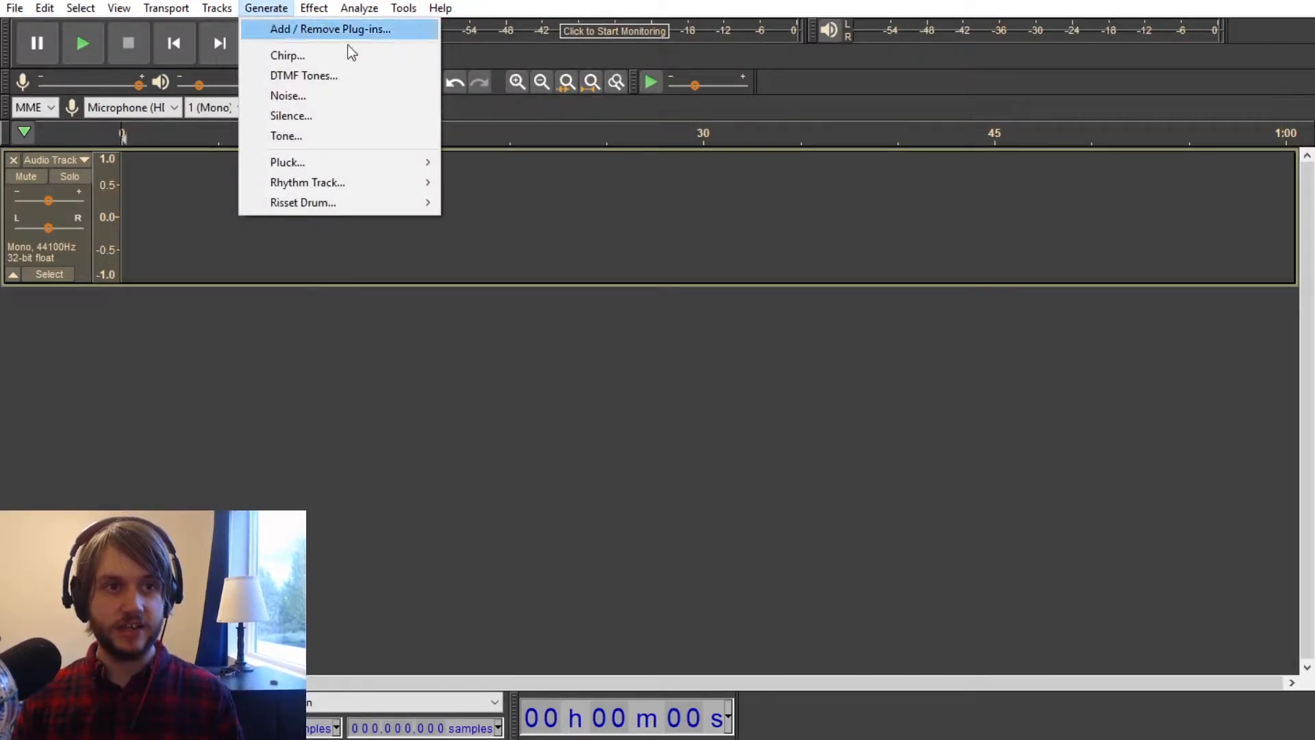
pyautogui.click(329, 103)
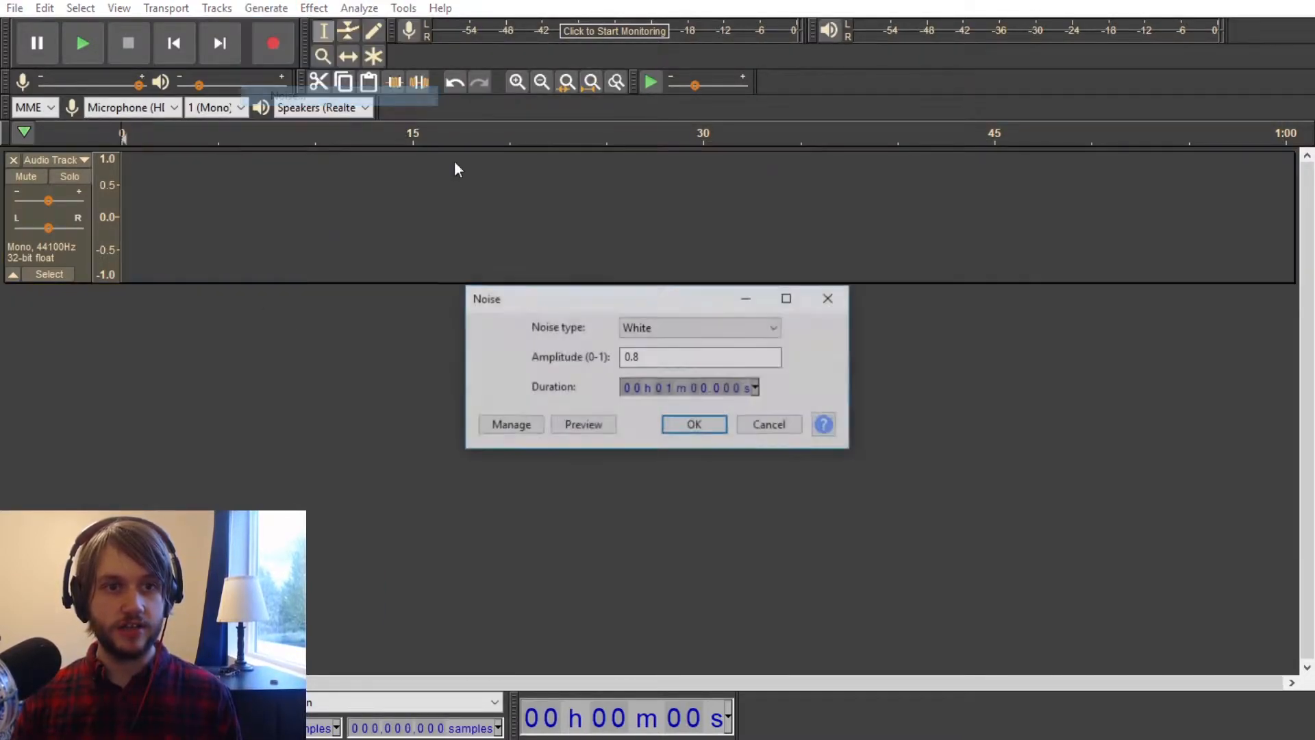
pyautogui.click(665, 389)
pyautogui.write('0 m ')
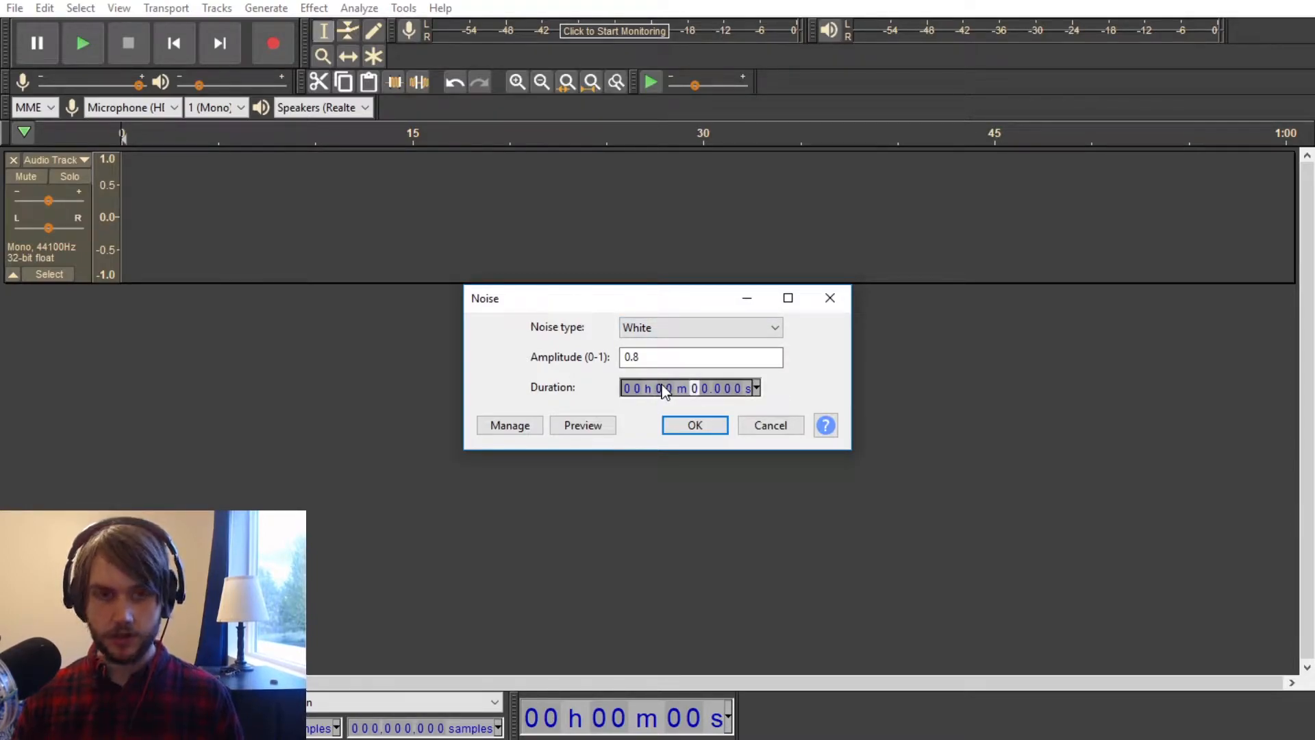
pyautogui.write('10')
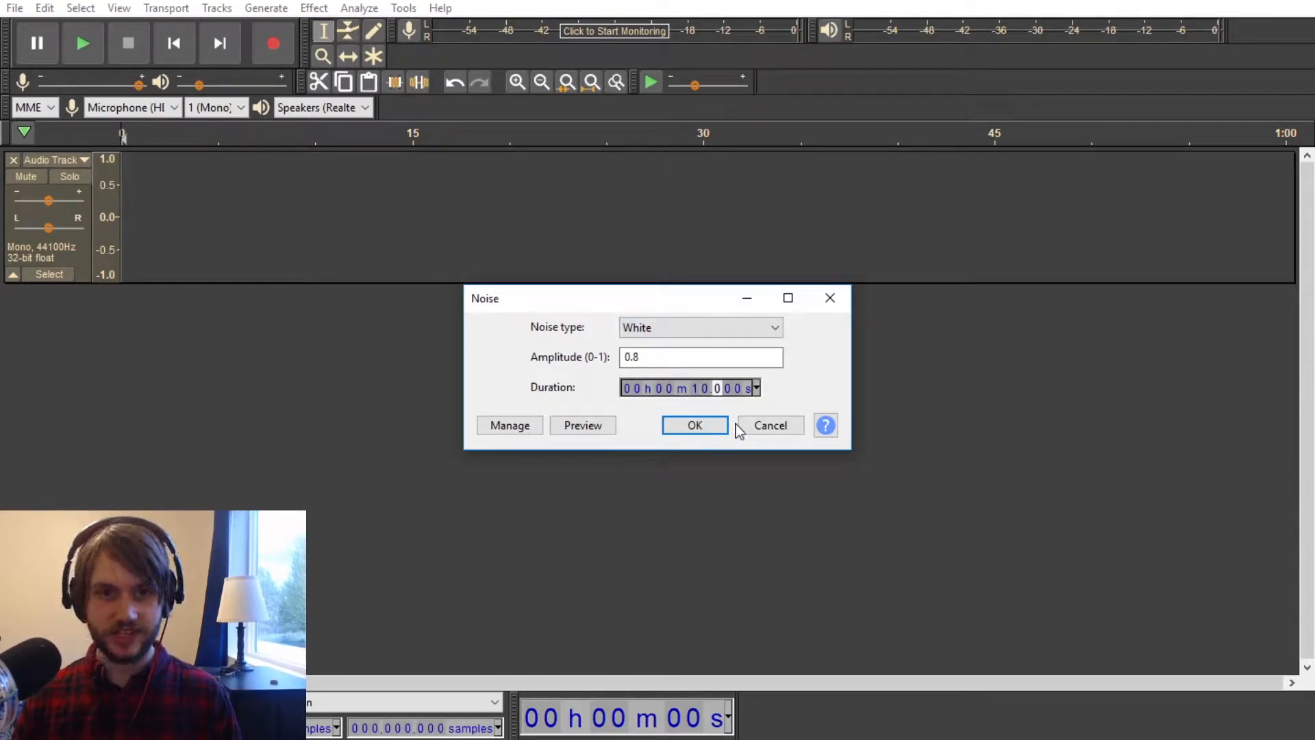
pyautogui.click(691, 425)
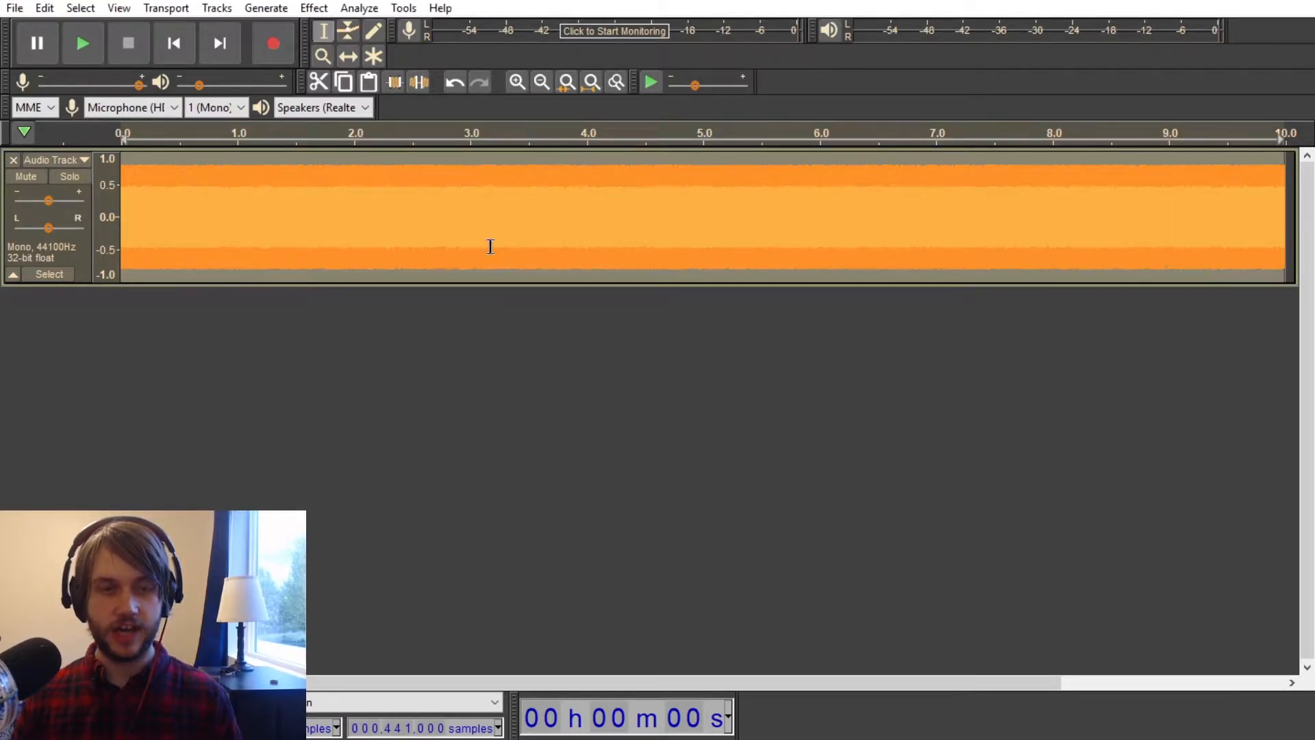
# Step: Apply Paulstretch to the noise with stretch factor 3.0 and time resolution 0.1 seconds, and normalize the result
pyautogui.click(311, 10)
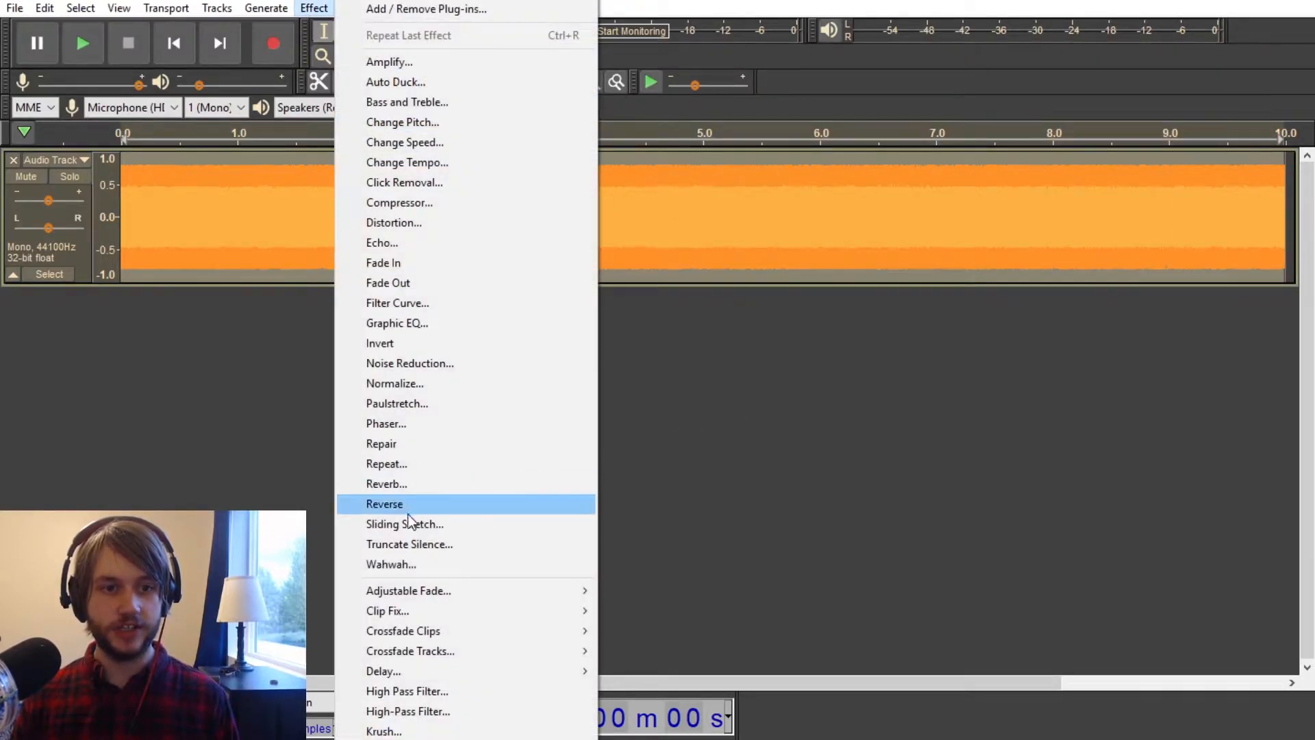
pyautogui.click(411, 403)
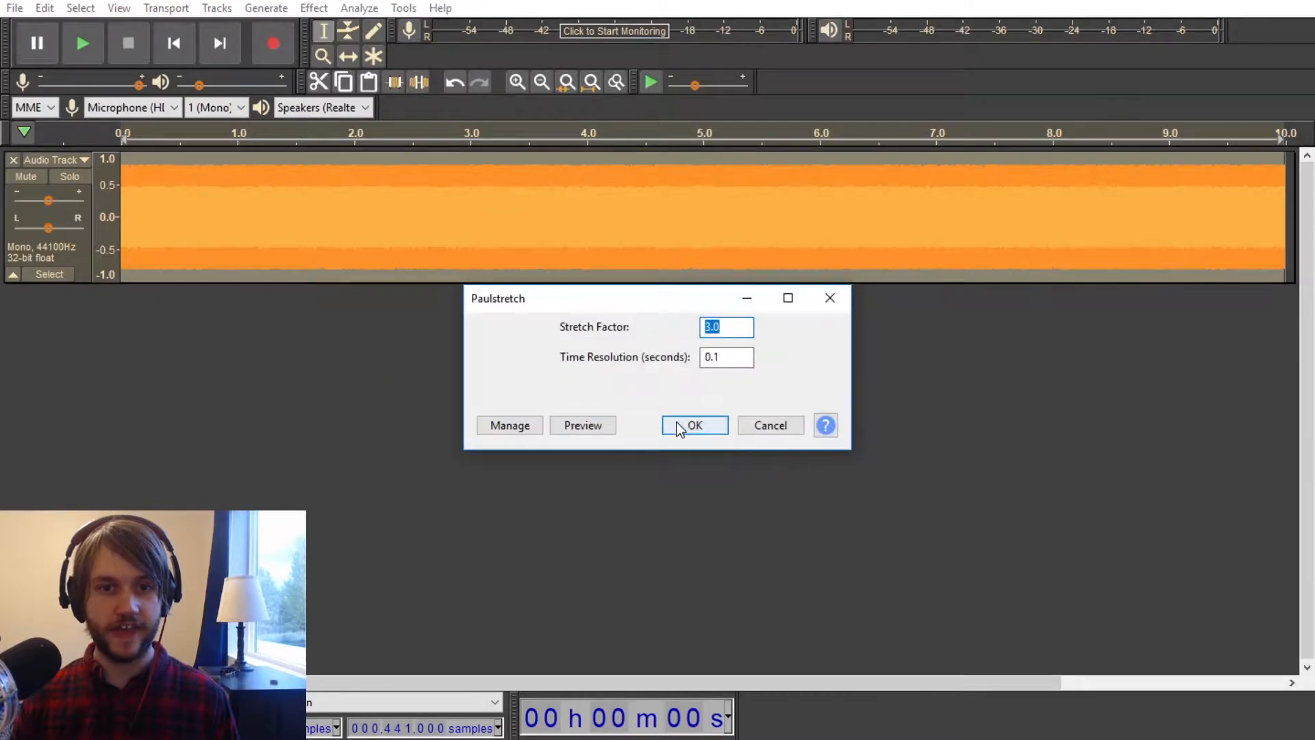
pyautogui.click(693, 426)
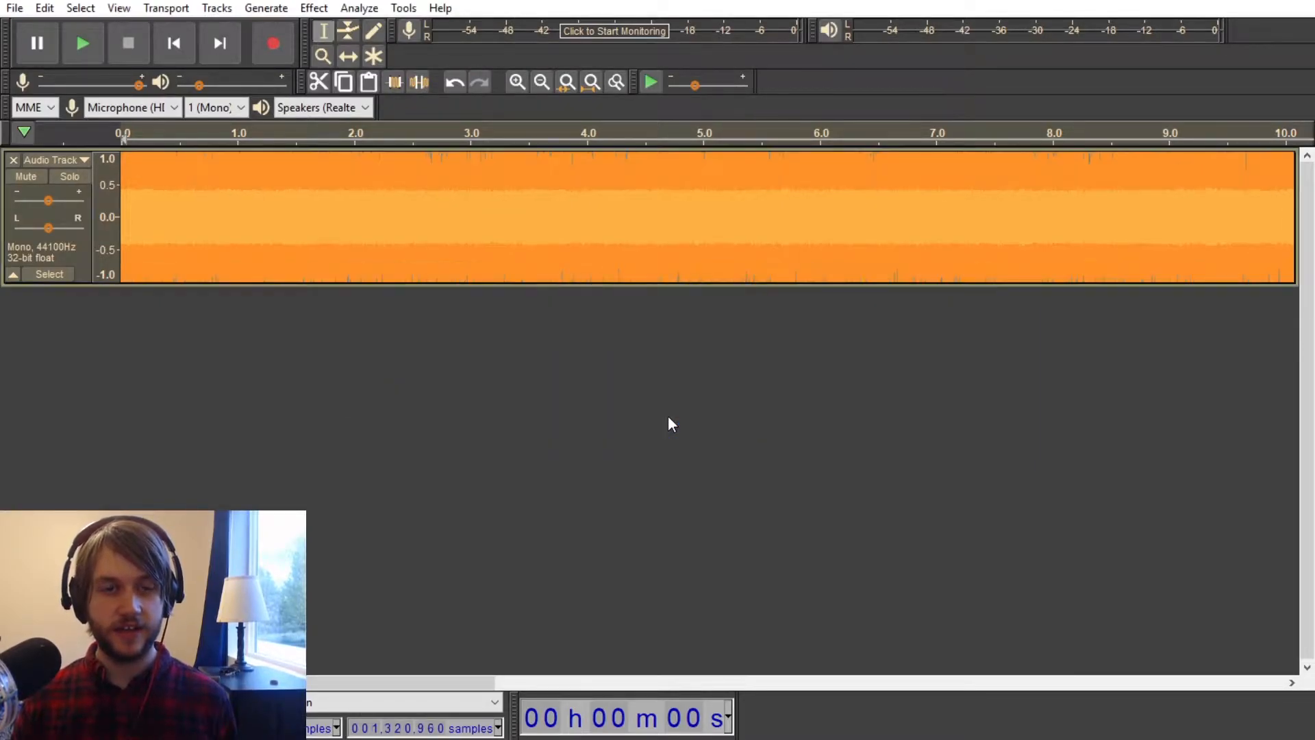
pyautogui.click(316, 9)
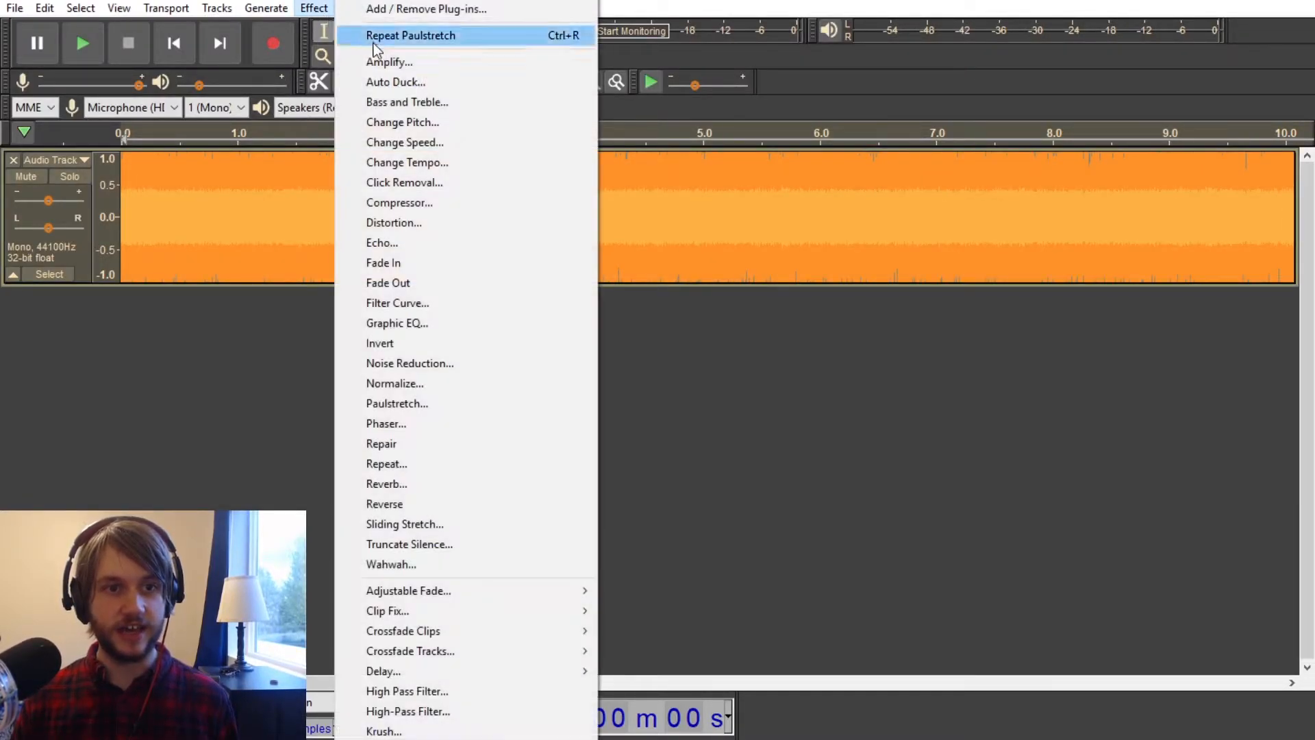
pyautogui.click(415, 383)
pyautogui.click(708, 426)
# Step: Apply Reverb to the stretched noise and normalize its peak amplitude to 0.0 dB with DC offset removal
pyautogui.click(320, 11)
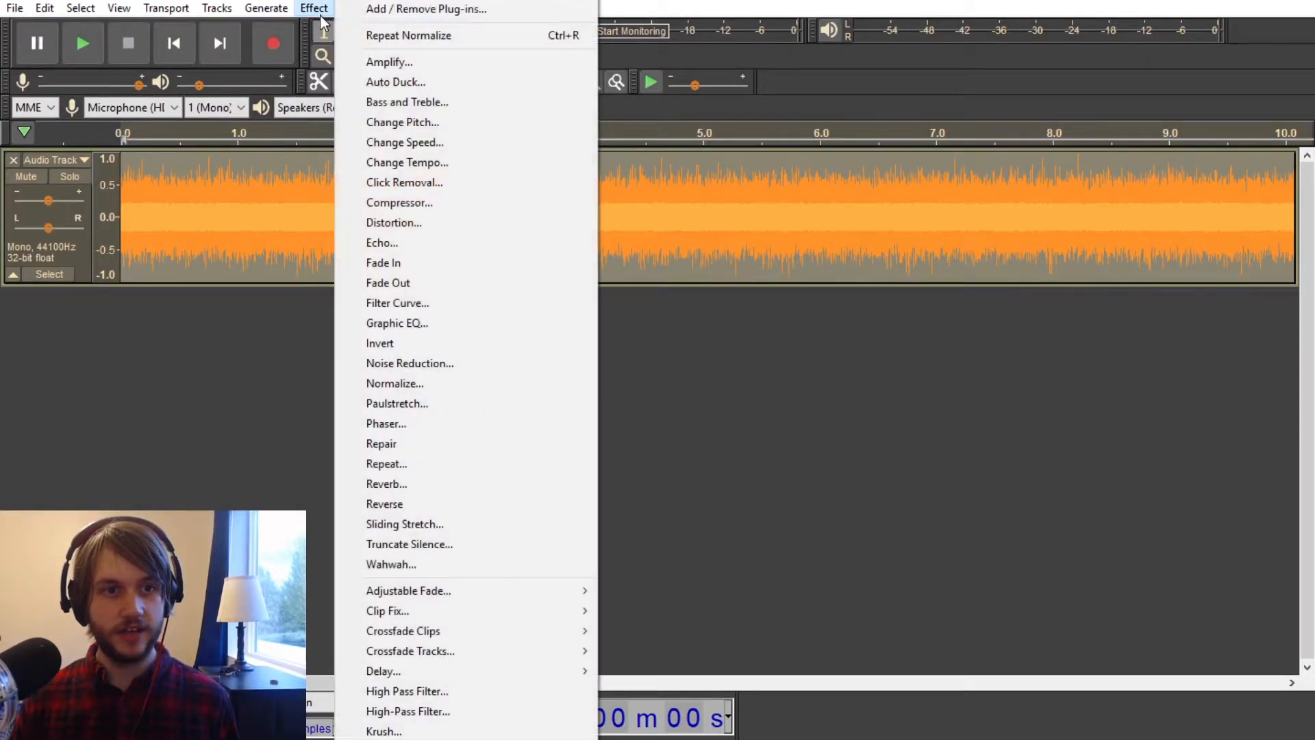
pyautogui.click(415, 484)
pyautogui.click(694, 531)
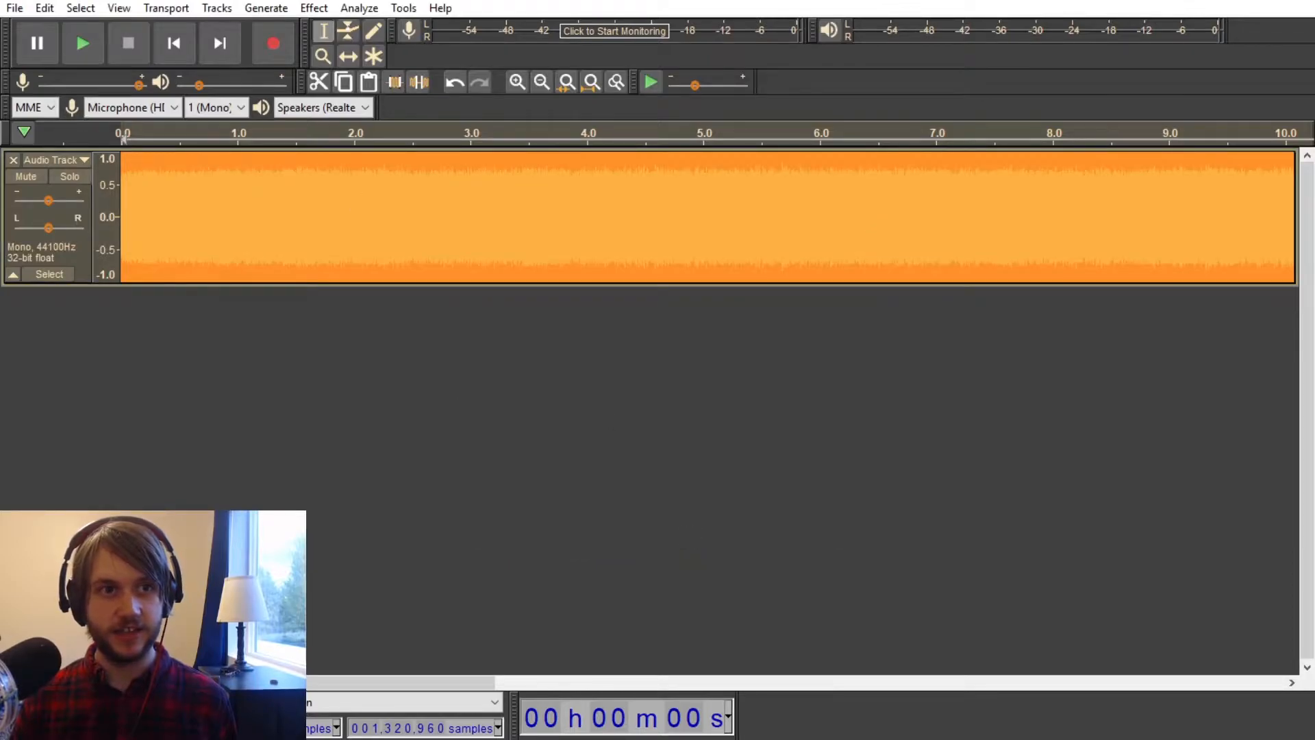
pyautogui.click(309, 7)
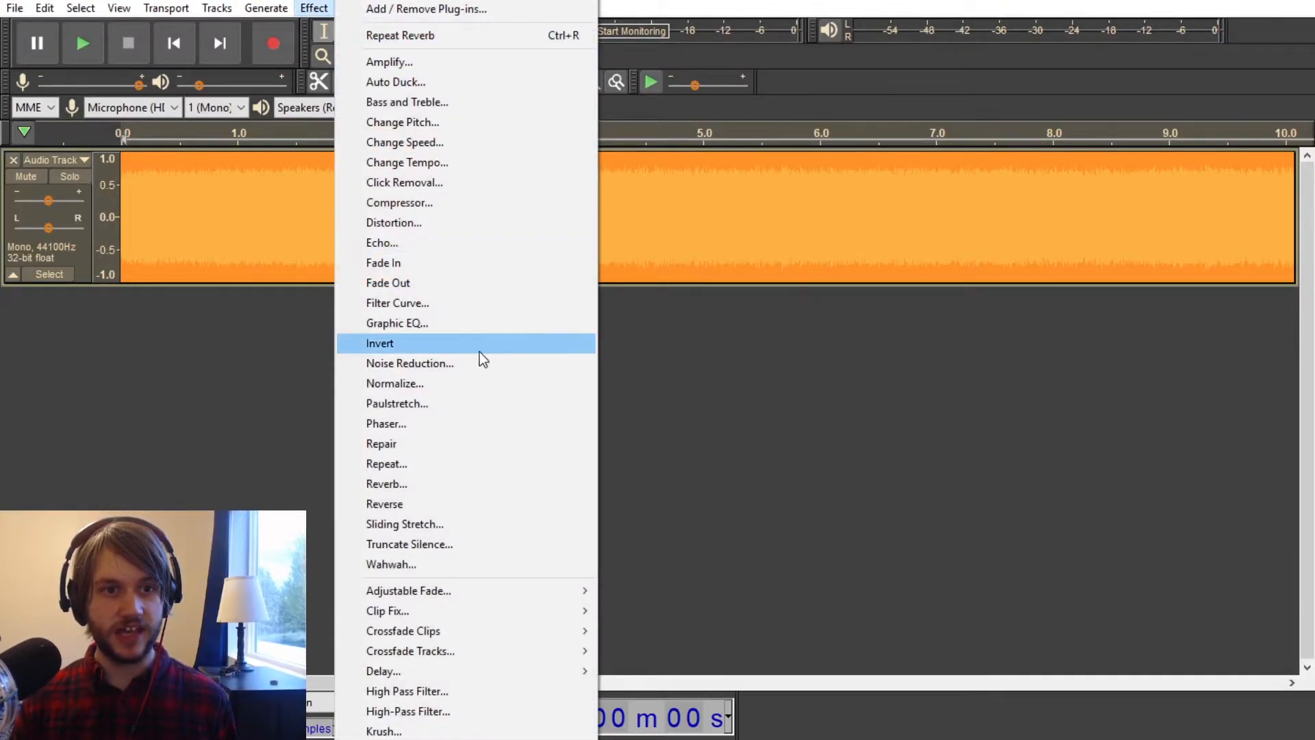
pyautogui.click(408, 384)
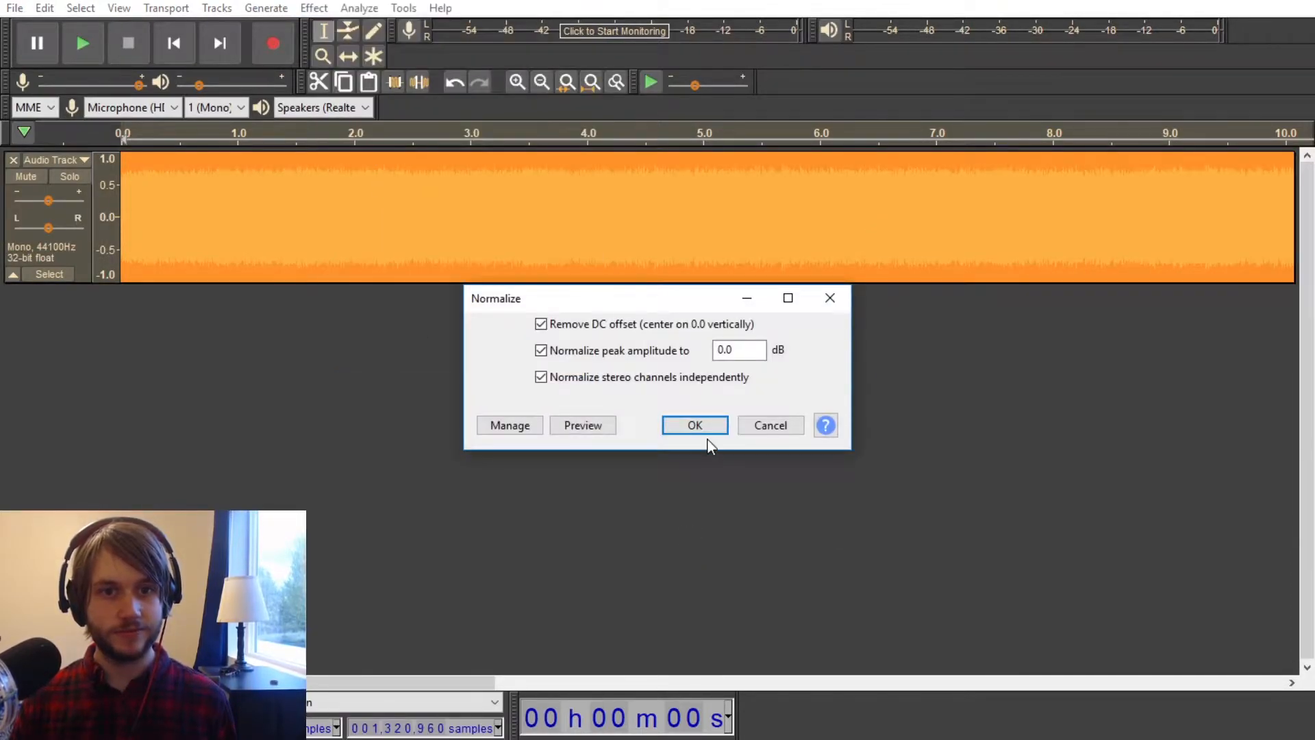
pyautogui.click(705, 427)
# Step: Slow the noise down with Change Speed to a length of about one minute, and play it back
pyautogui.click(313, 7)
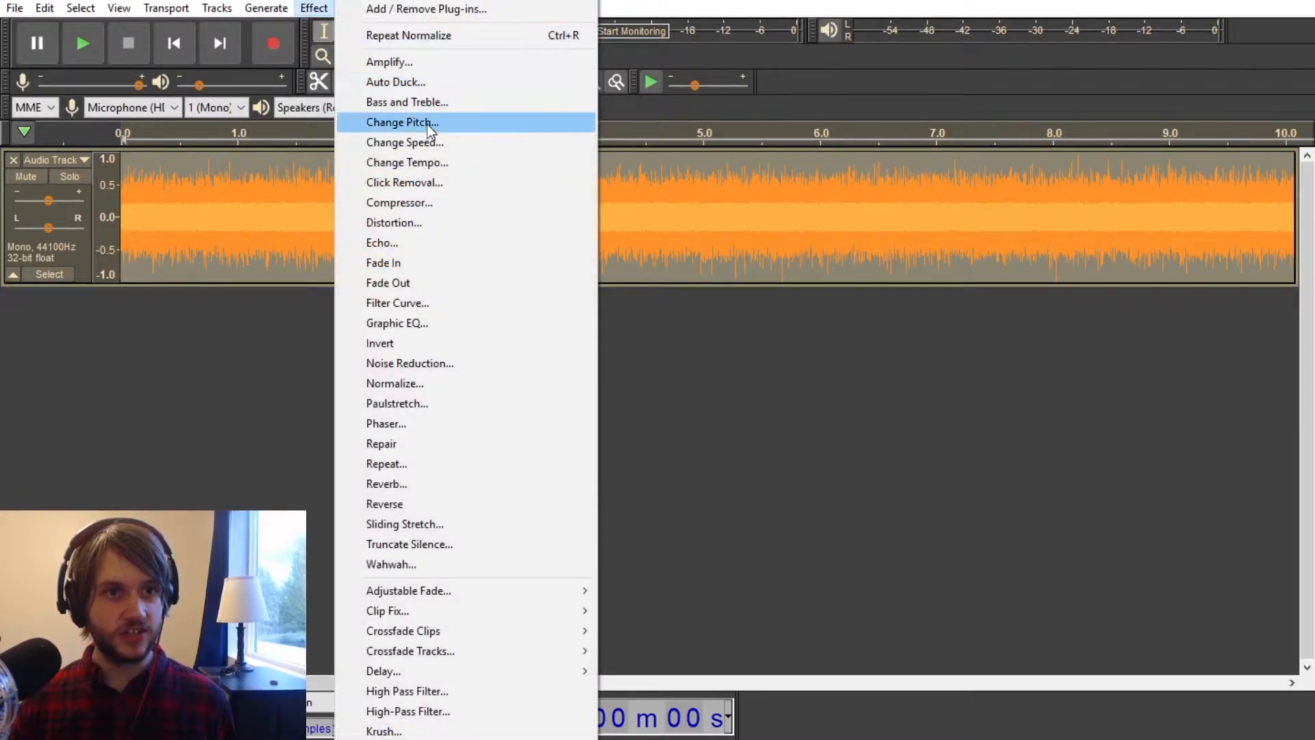
pyautogui.click(446, 142)
pyautogui.click(690, 491)
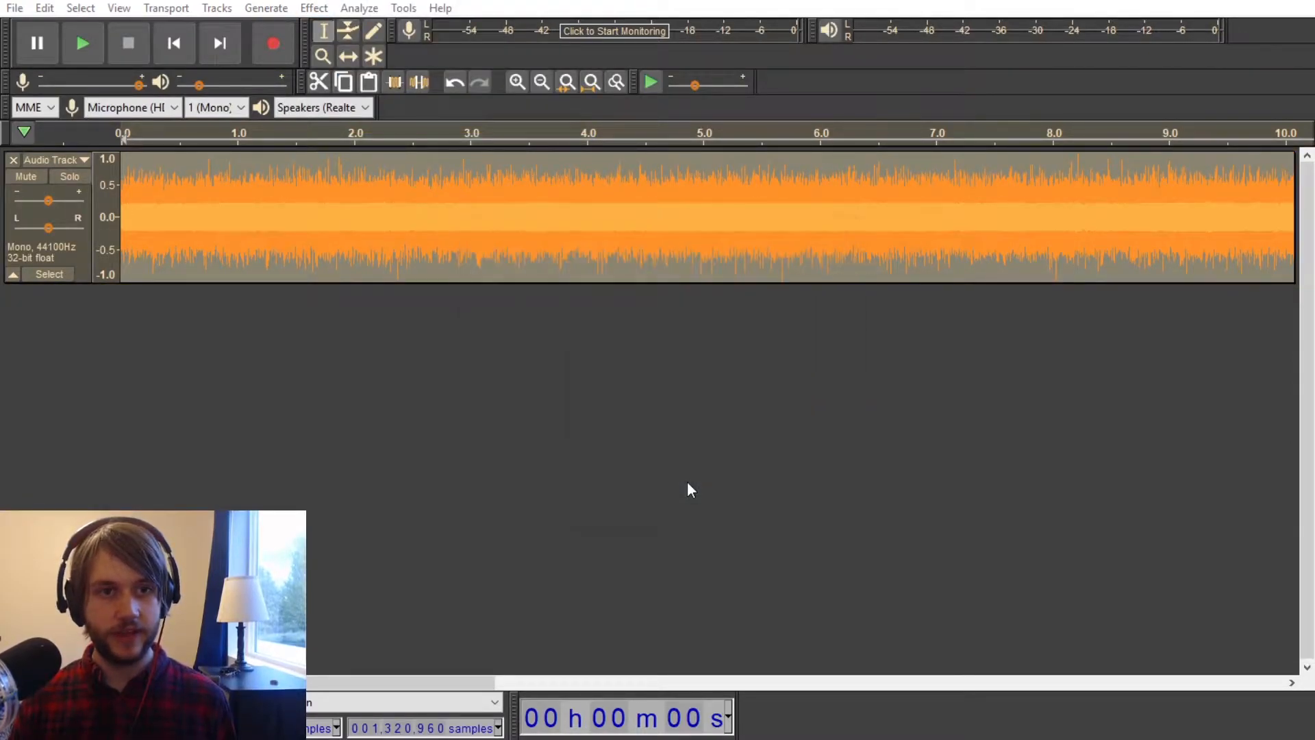
pyautogui.press('space')
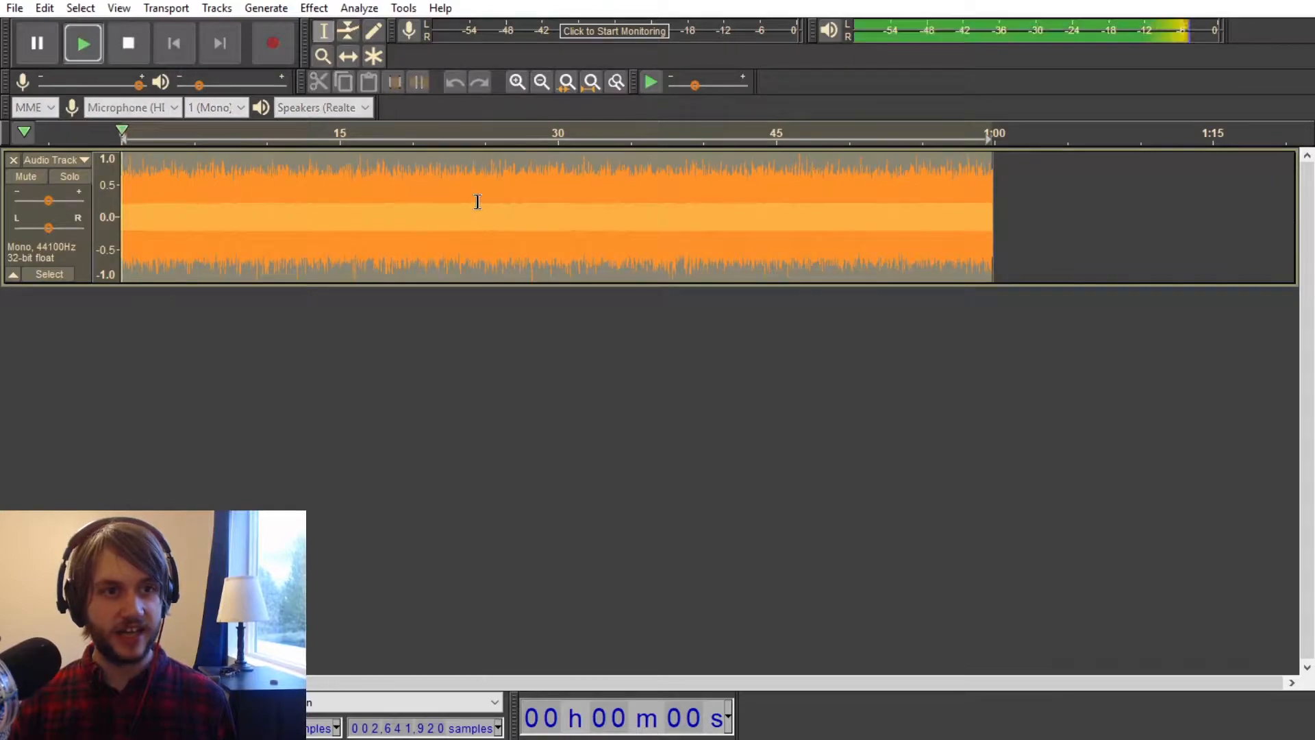
pyautogui.press('space')
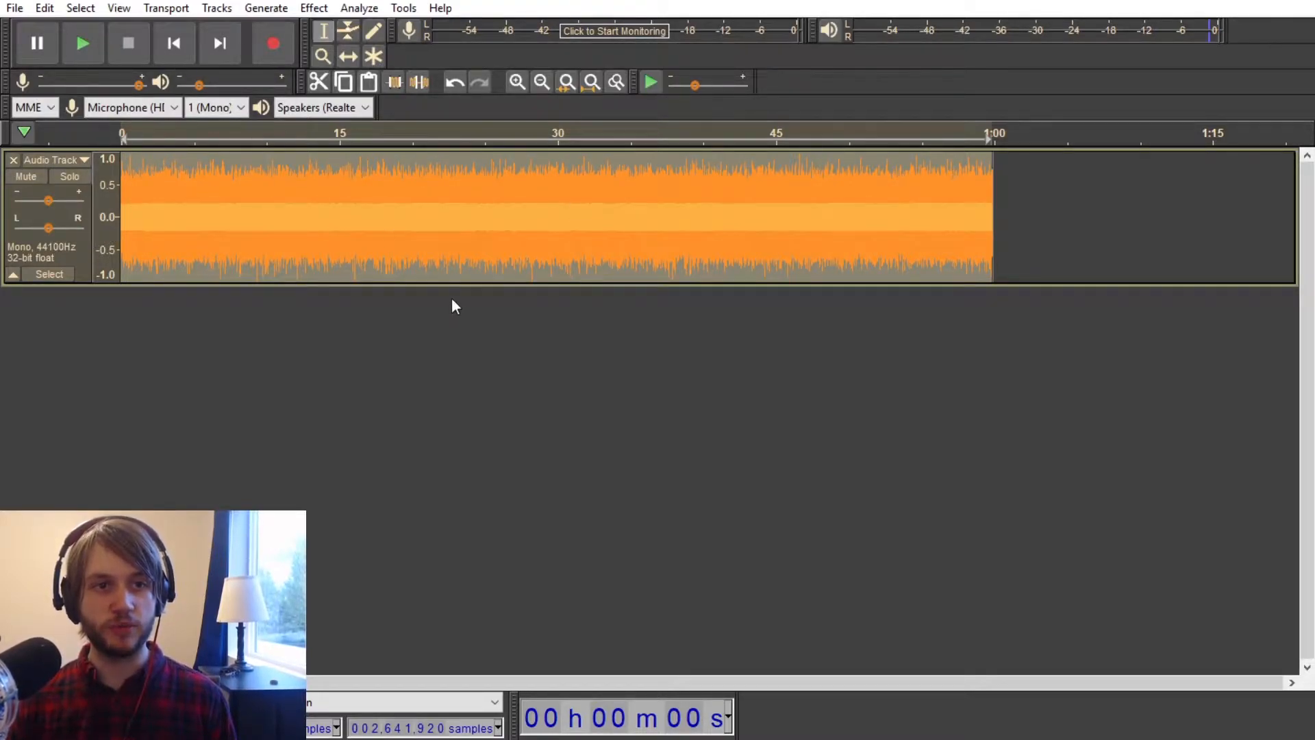
# Step: Undo the applied effects back to the original 10-second white noise
pyautogui.hotkey('ctrl', 'z')
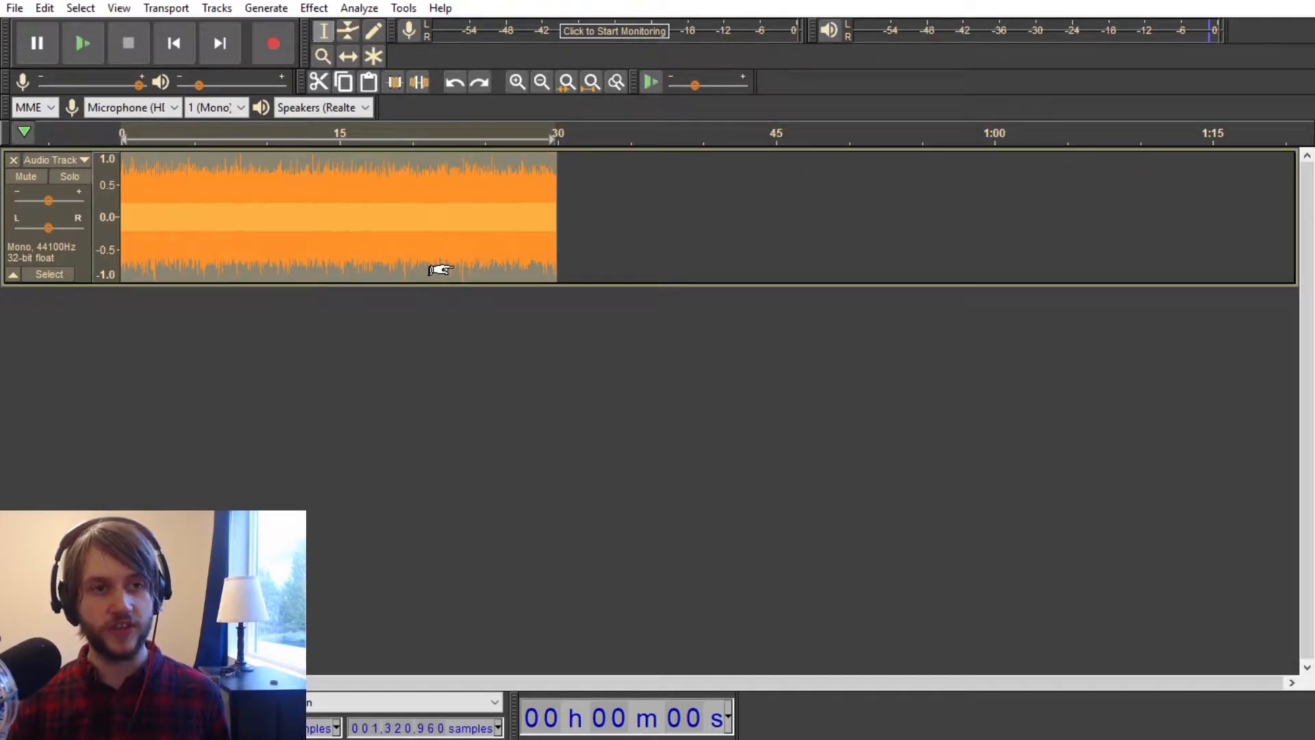
pyautogui.hotkey('ctrl', 'z')
pyautogui.hotkey('ctrl', 'z')
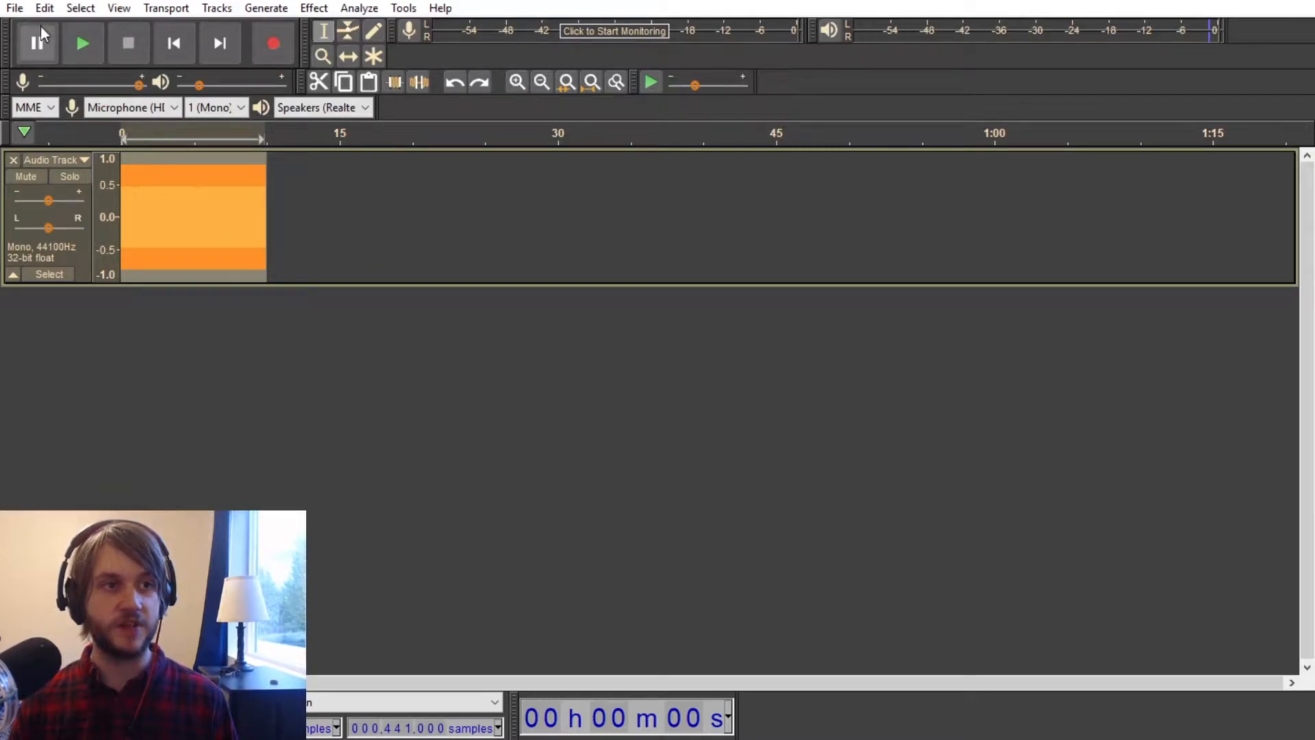
# Step: Examine the project's history of applied effects, including the undone ones
pyautogui.click(15, 10)
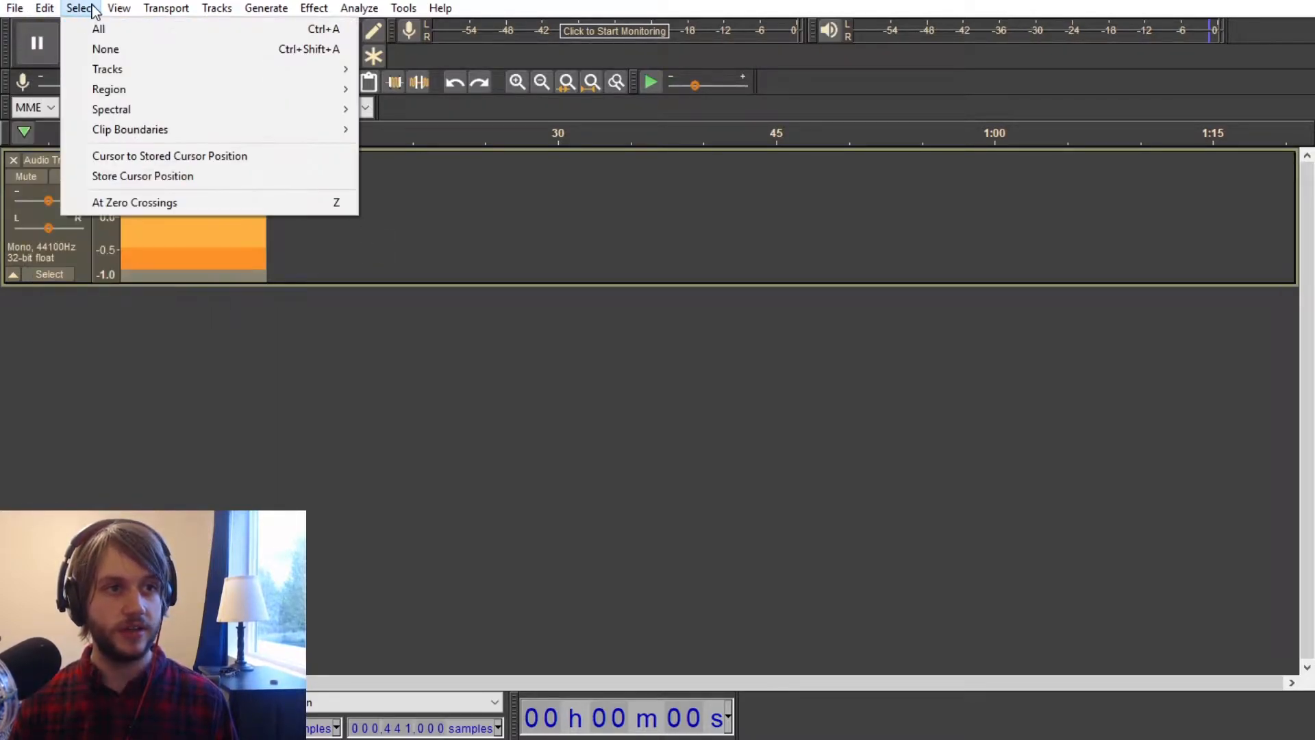
pyautogui.moveTo(119, 9)
pyautogui.click(168, 96)
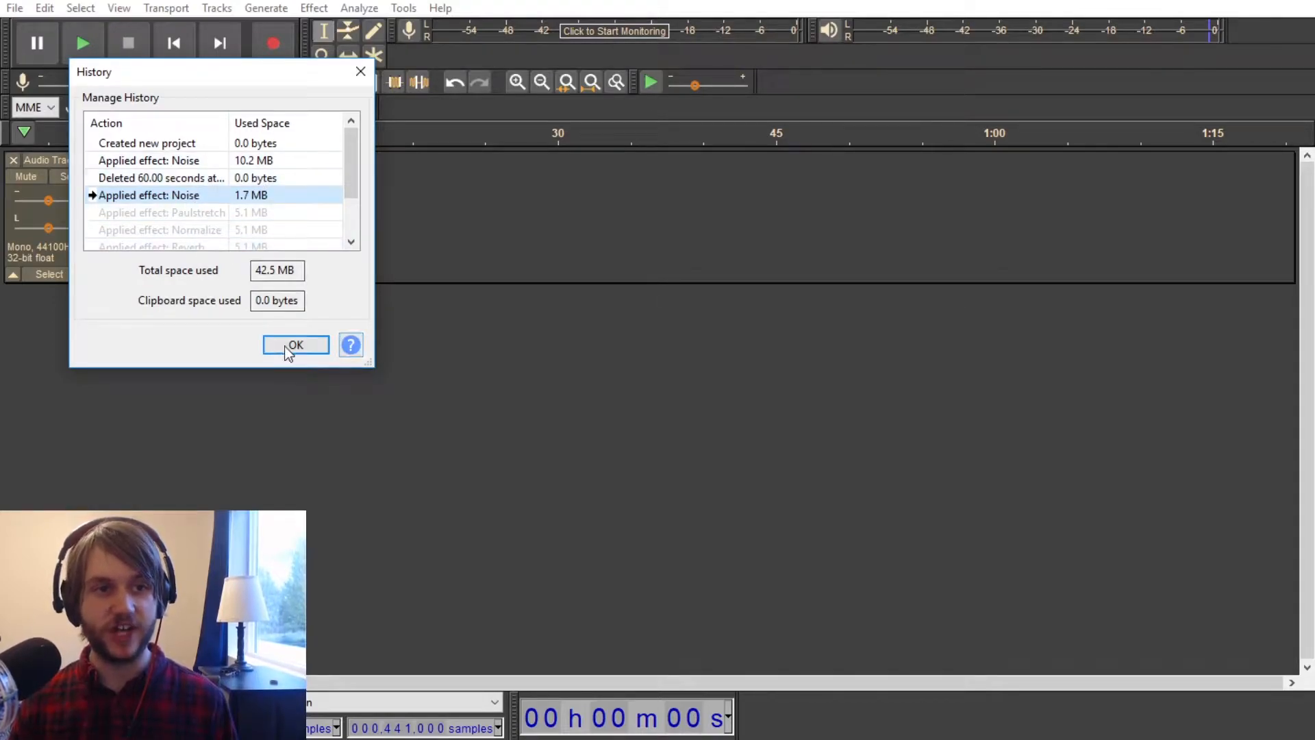
pyautogui.scroll(-1, 161, 211)
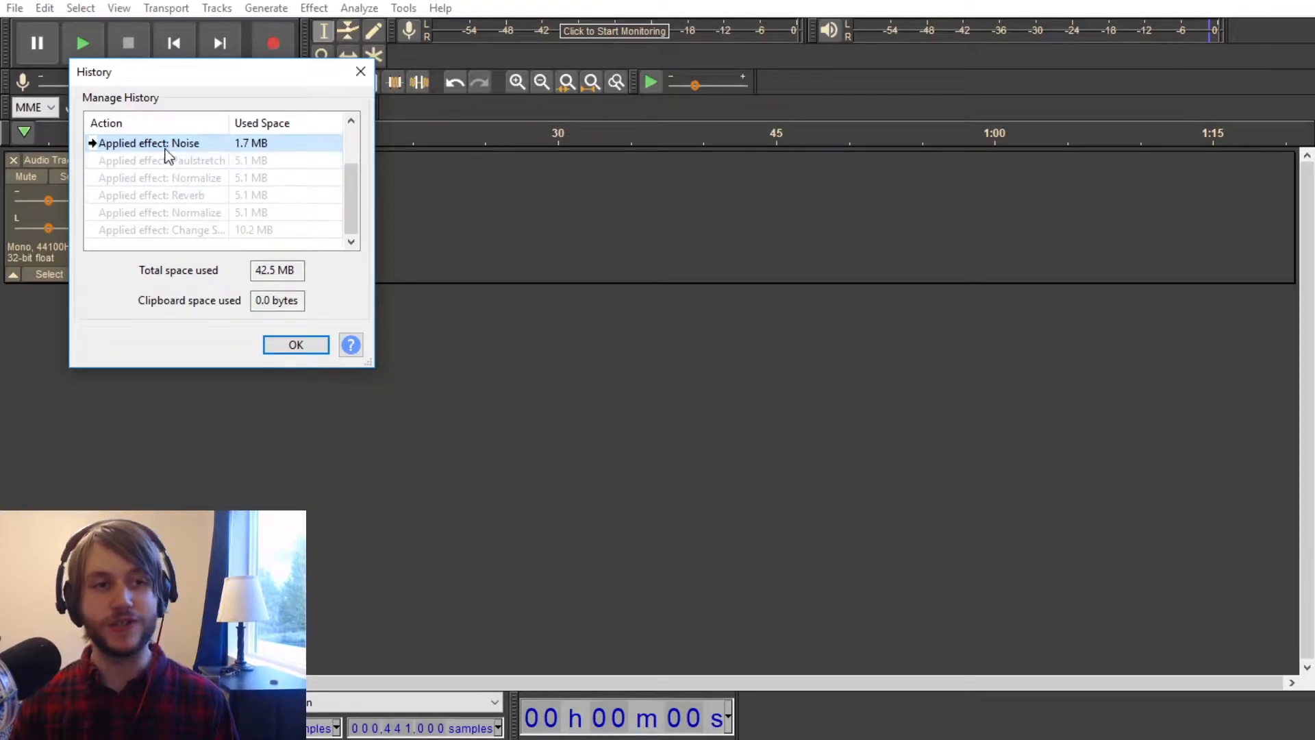
pyautogui.click(276, 344)
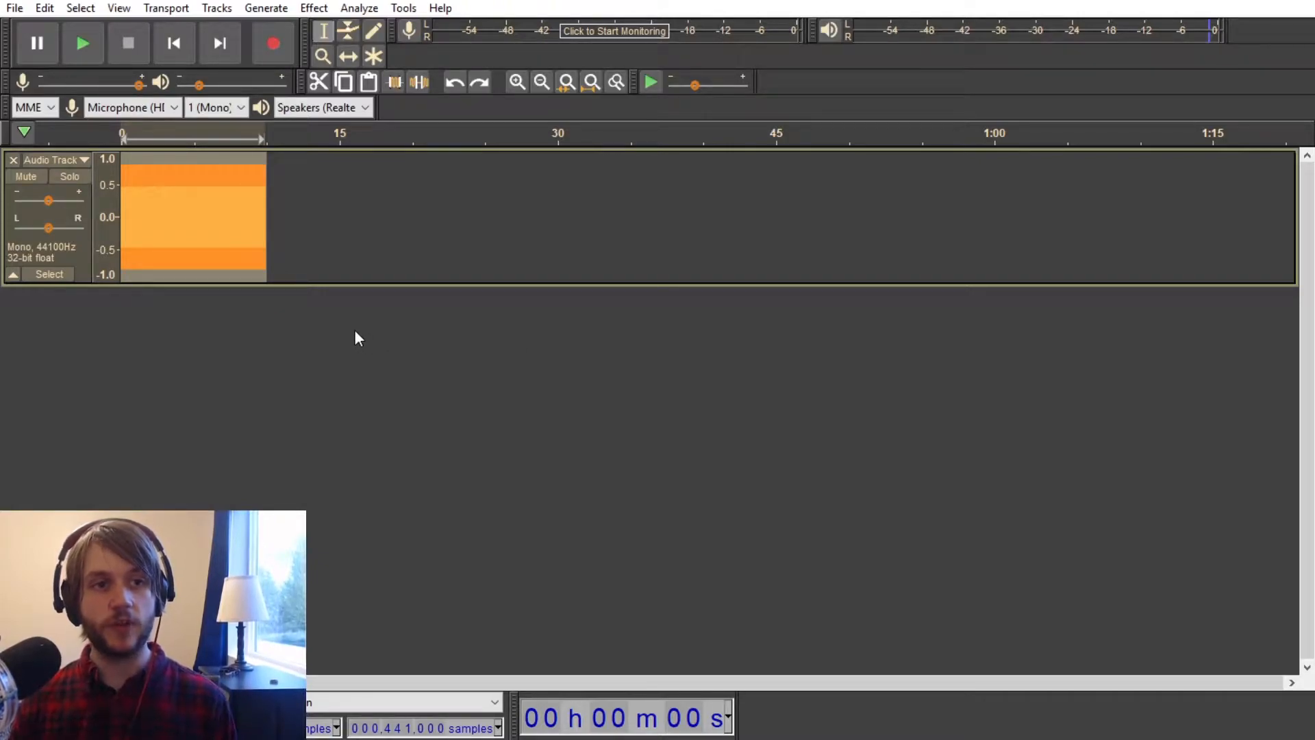
# Step: Remove the white noise track from the project
pyautogui.click(13, 159)
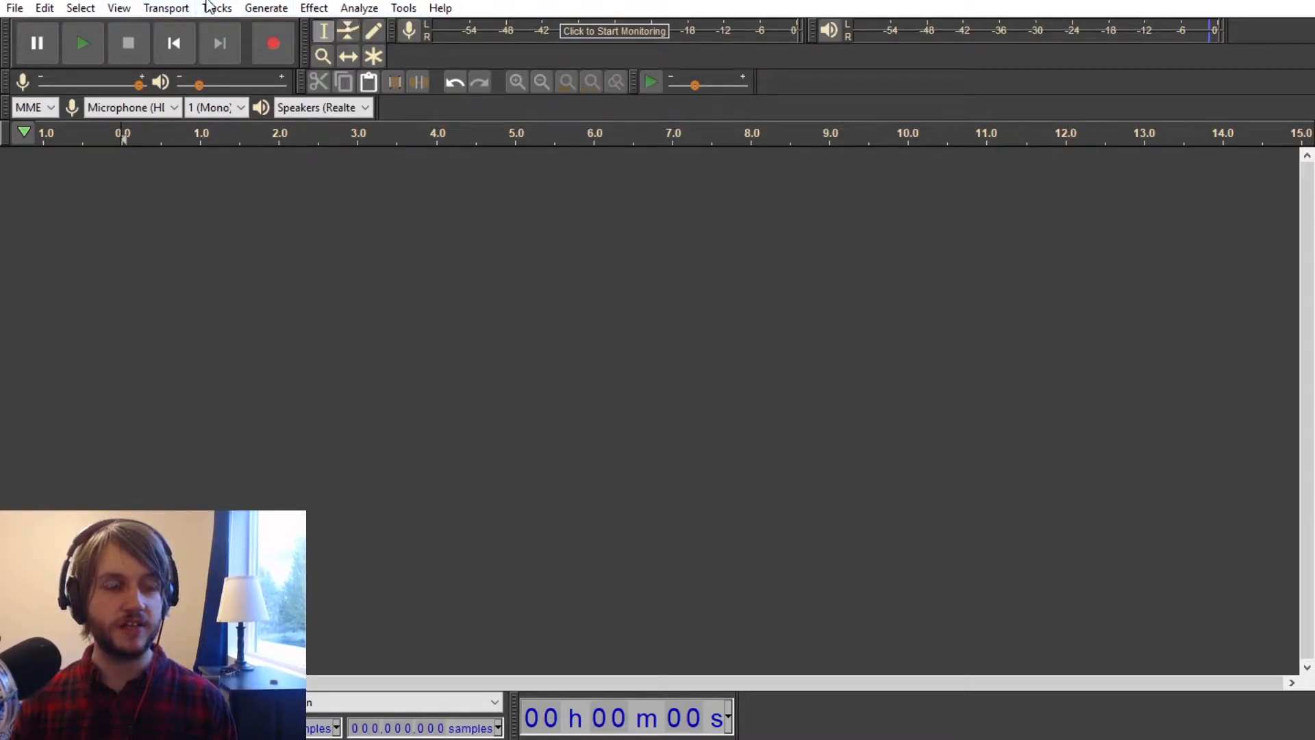
pyautogui.click(312, 10)
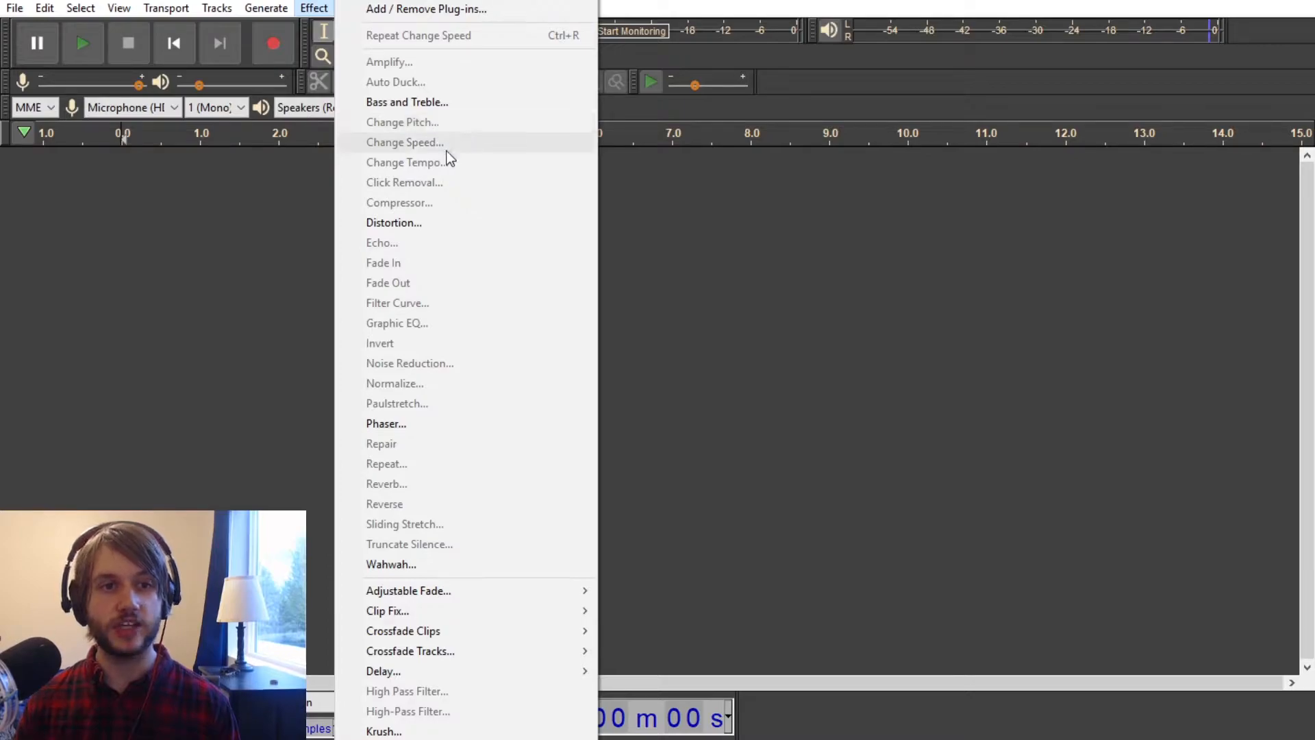
pyautogui.click(257, 208)
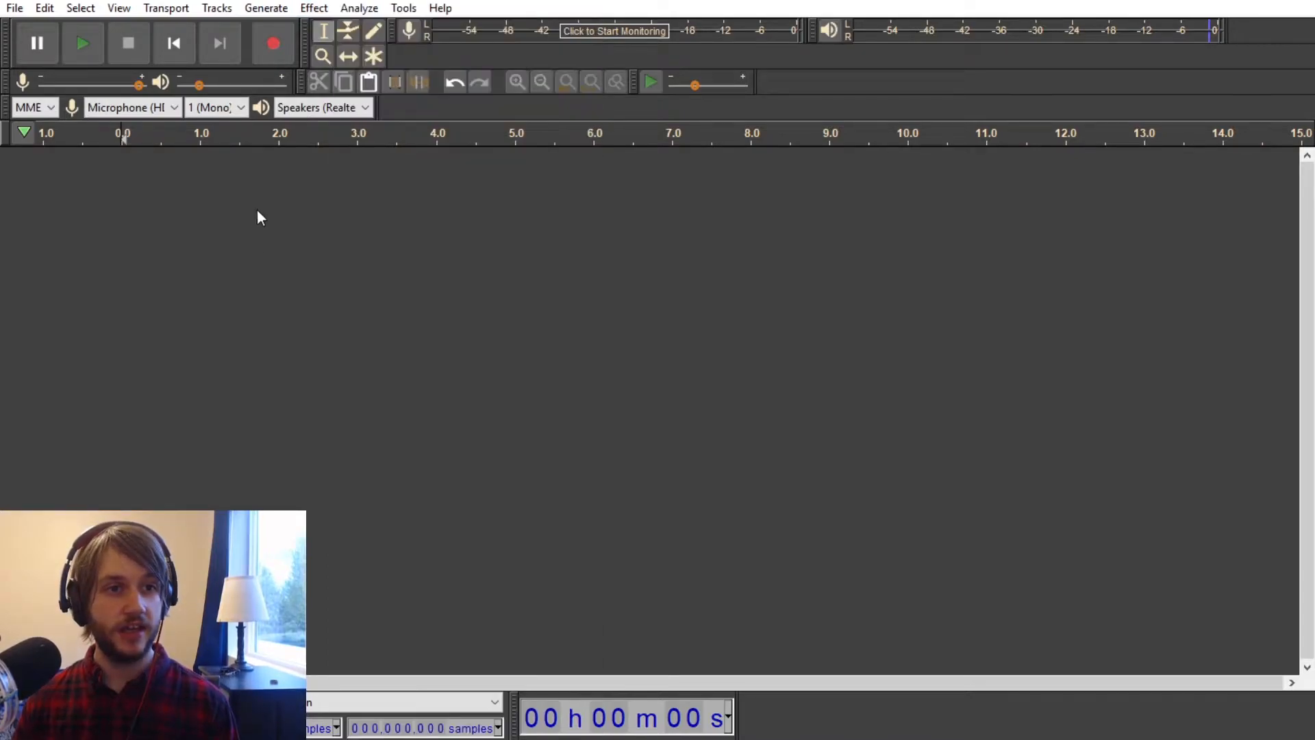
# Step: Generate a new track with 10 seconds of white noise
pyautogui.click(315, 8)
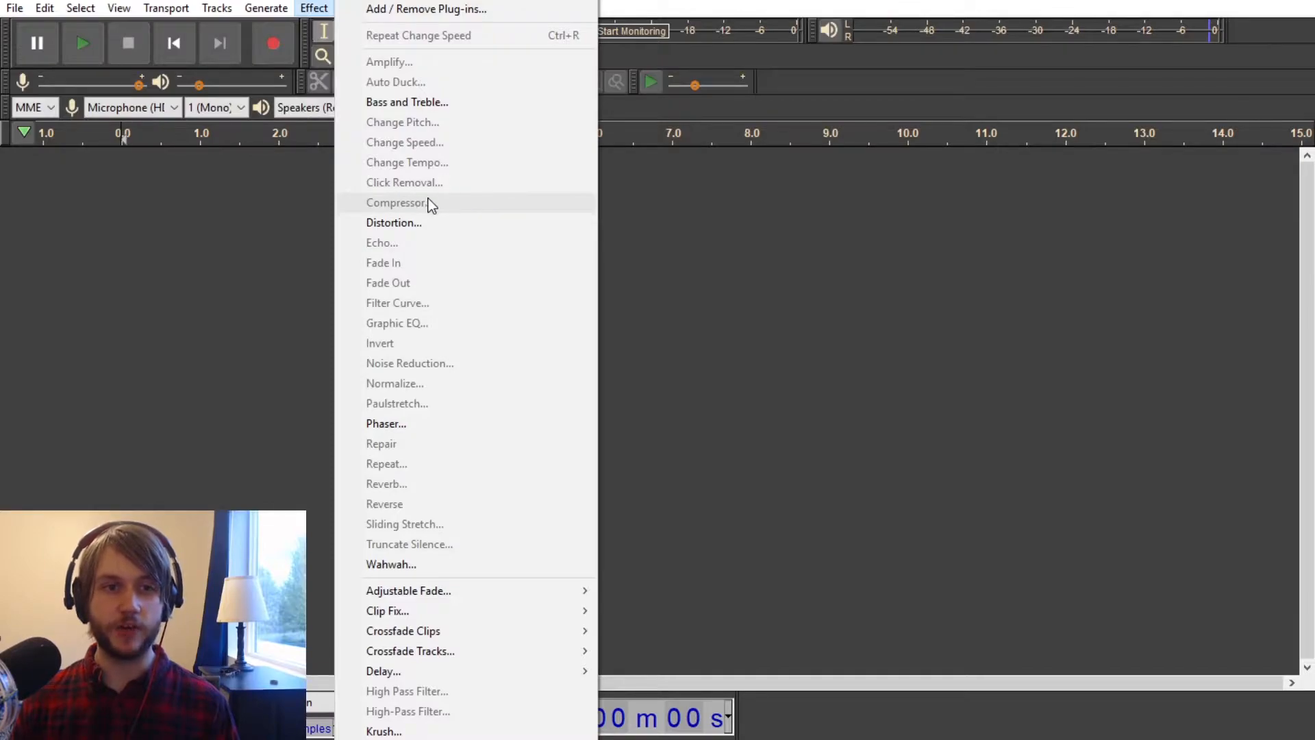
pyautogui.moveTo(273, 10)
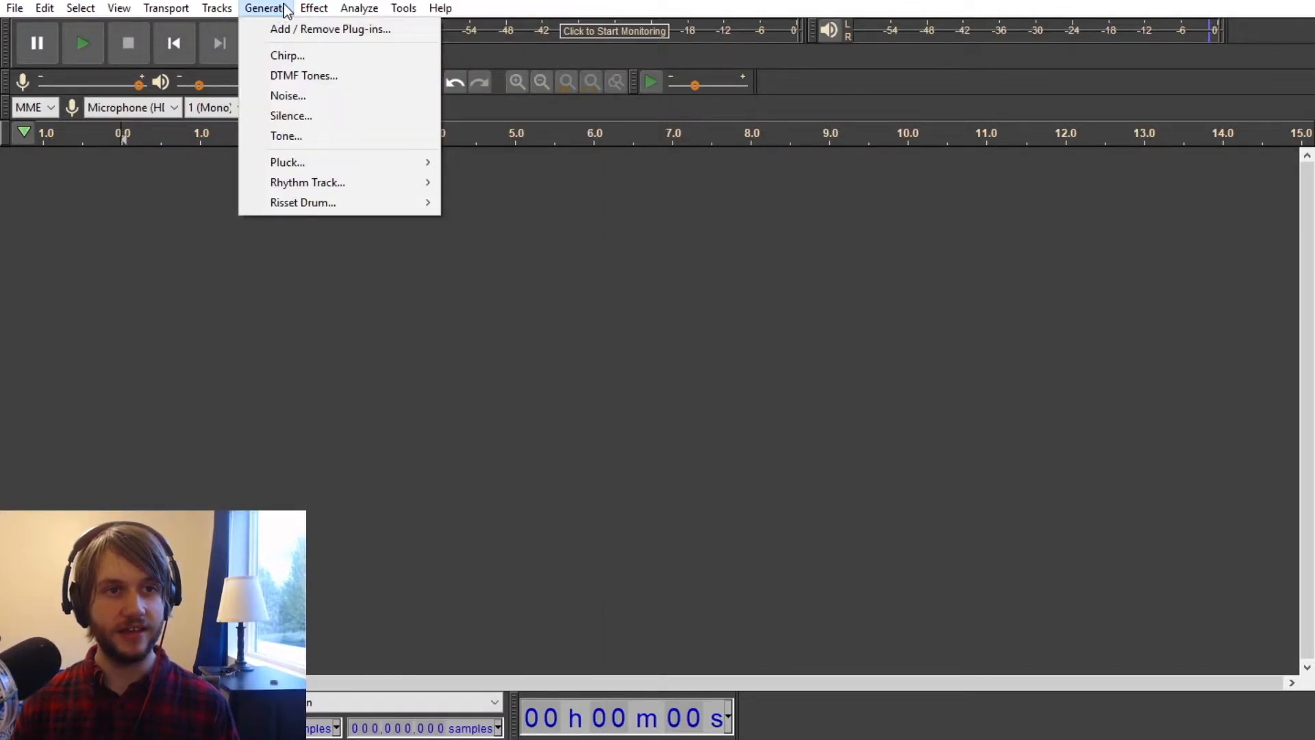
pyautogui.click(318, 96)
pyautogui.click(709, 430)
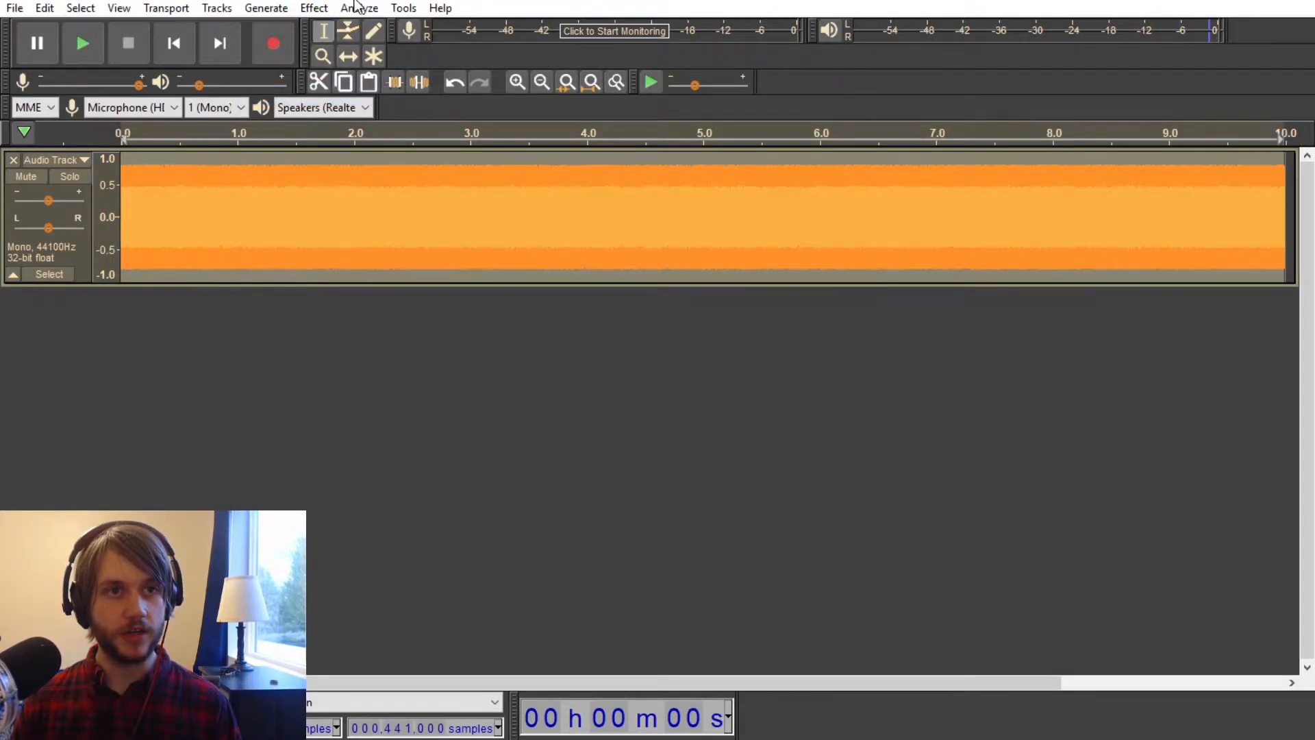
# Step: Apply Wahwah to the white noise with 1.0 Hz LFO frequency, 360 degree start phase, 70% depth, resonance 10 and 1% frequency offset
pyautogui.click(316, 9)
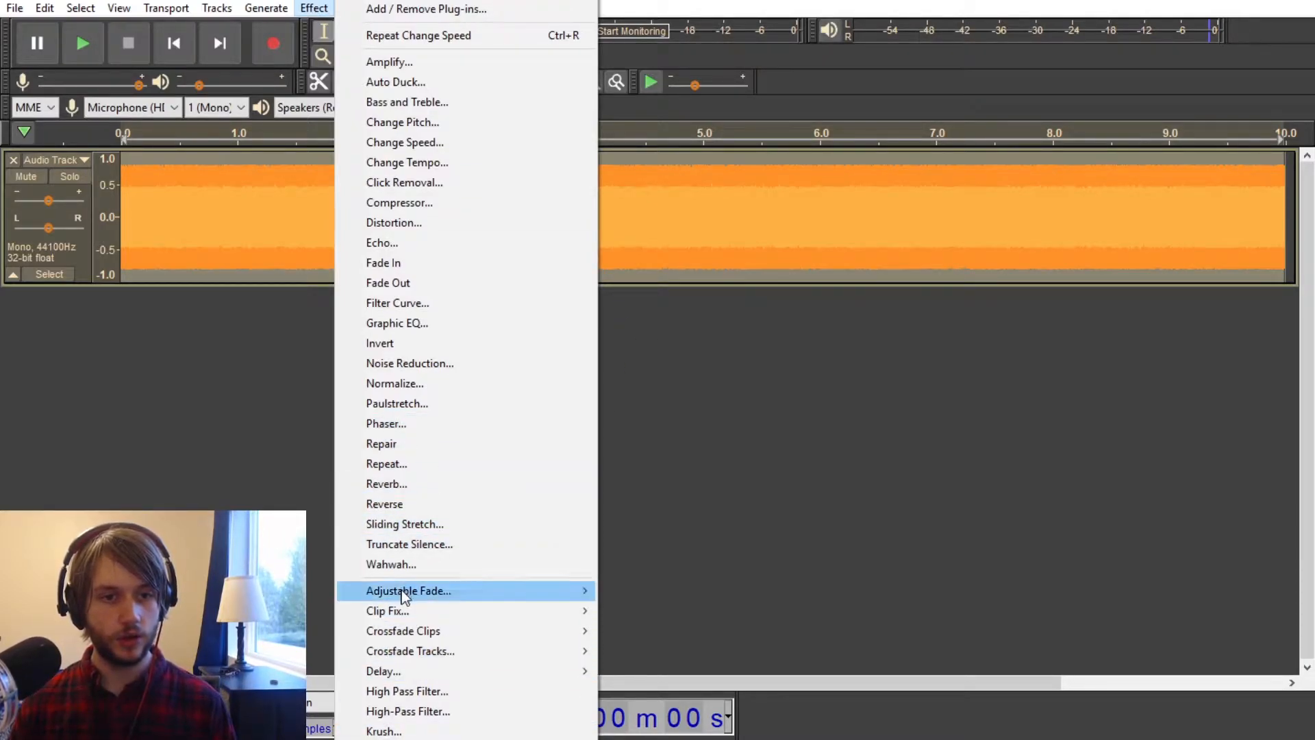
pyautogui.click(392, 564)
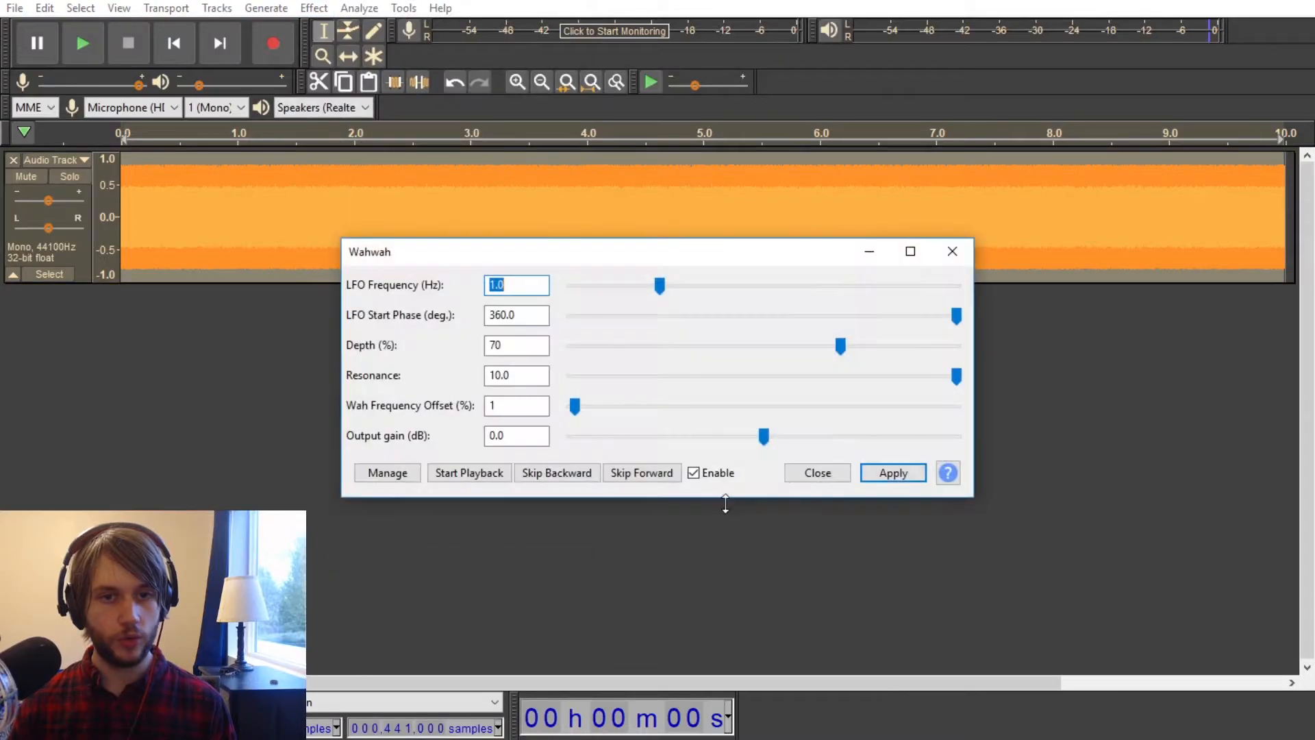
pyautogui.click(900, 477)
pyautogui.click(829, 473)
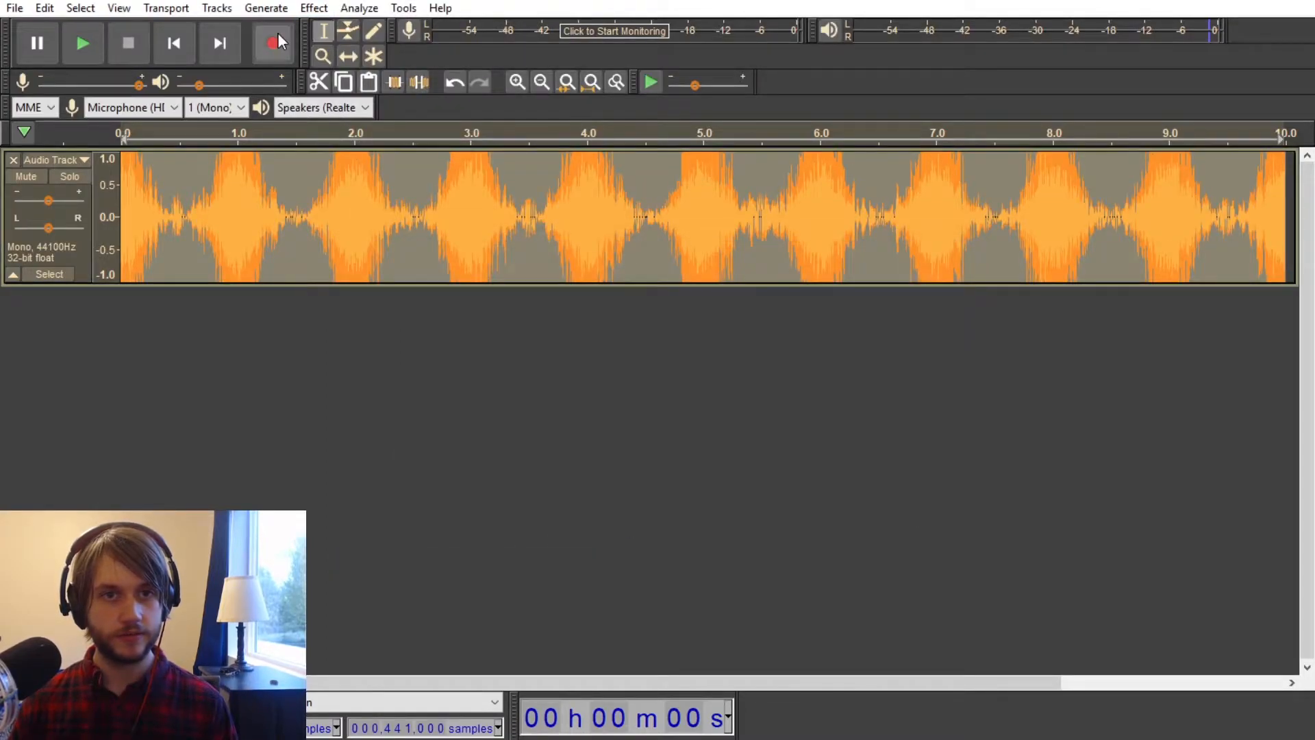
# Step: Compress the noise with a -39 dB threshold, -40 dB noise floor and 2:1 ratio, and play the result
pyautogui.click(322, 7)
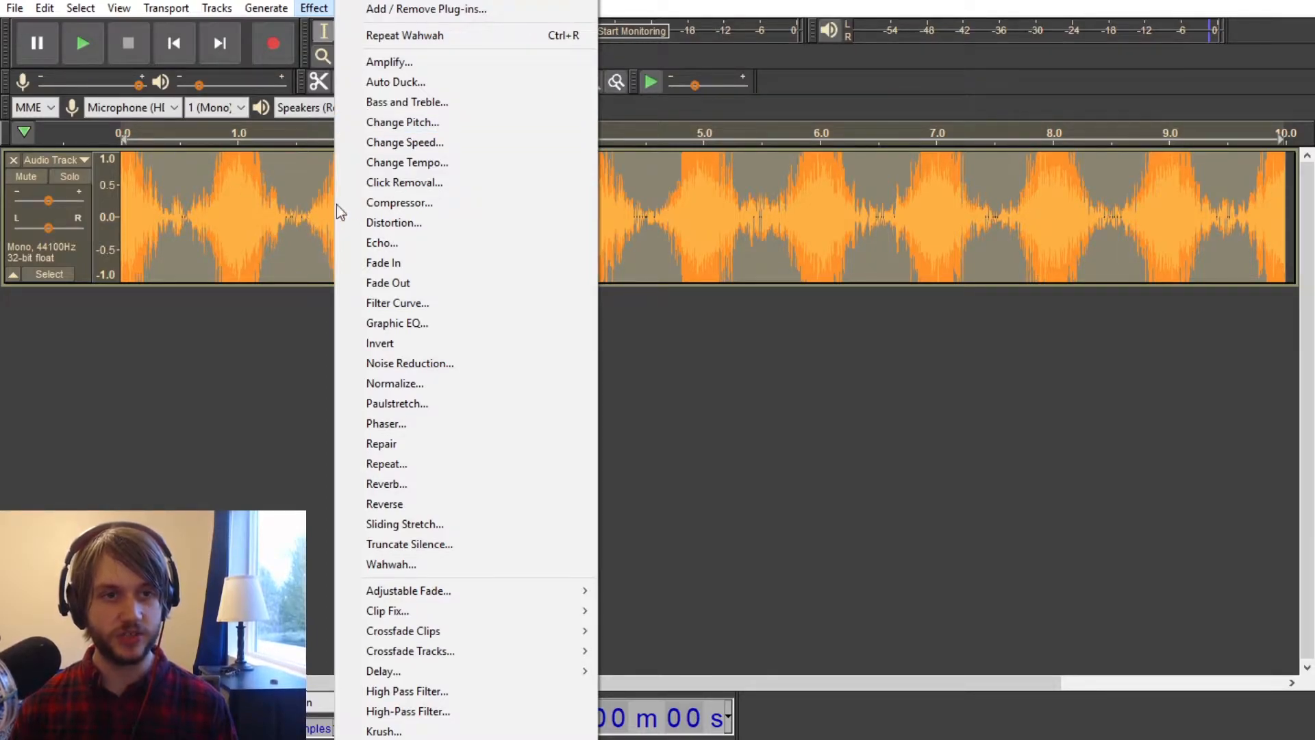
pyautogui.click(410, 202)
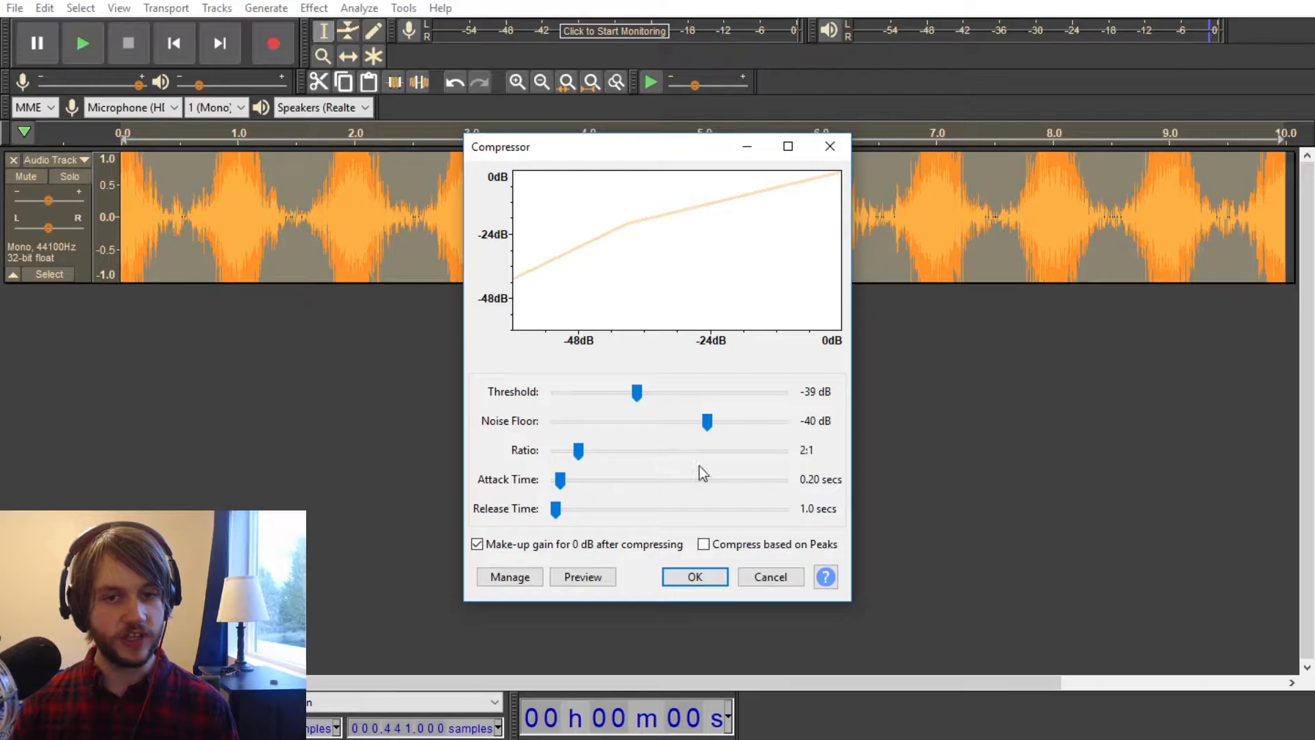
pyautogui.click(687, 576)
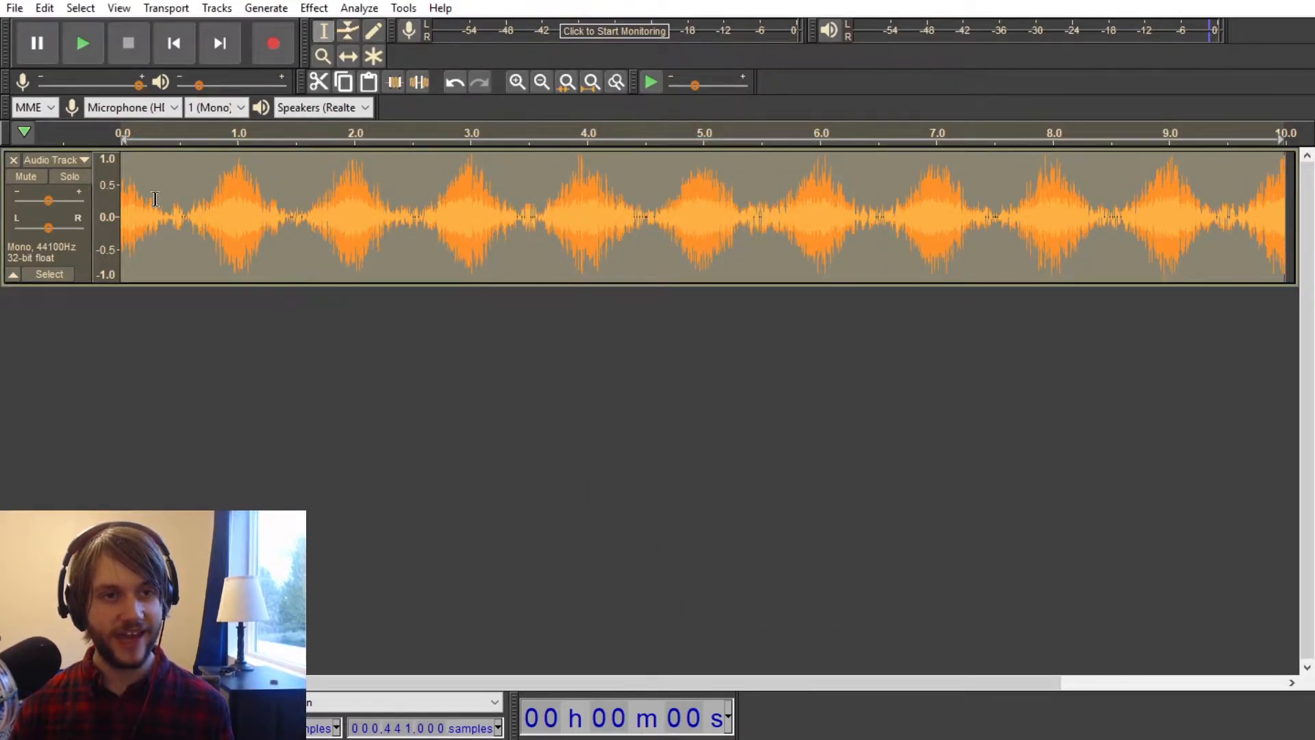
pyautogui.press('space')
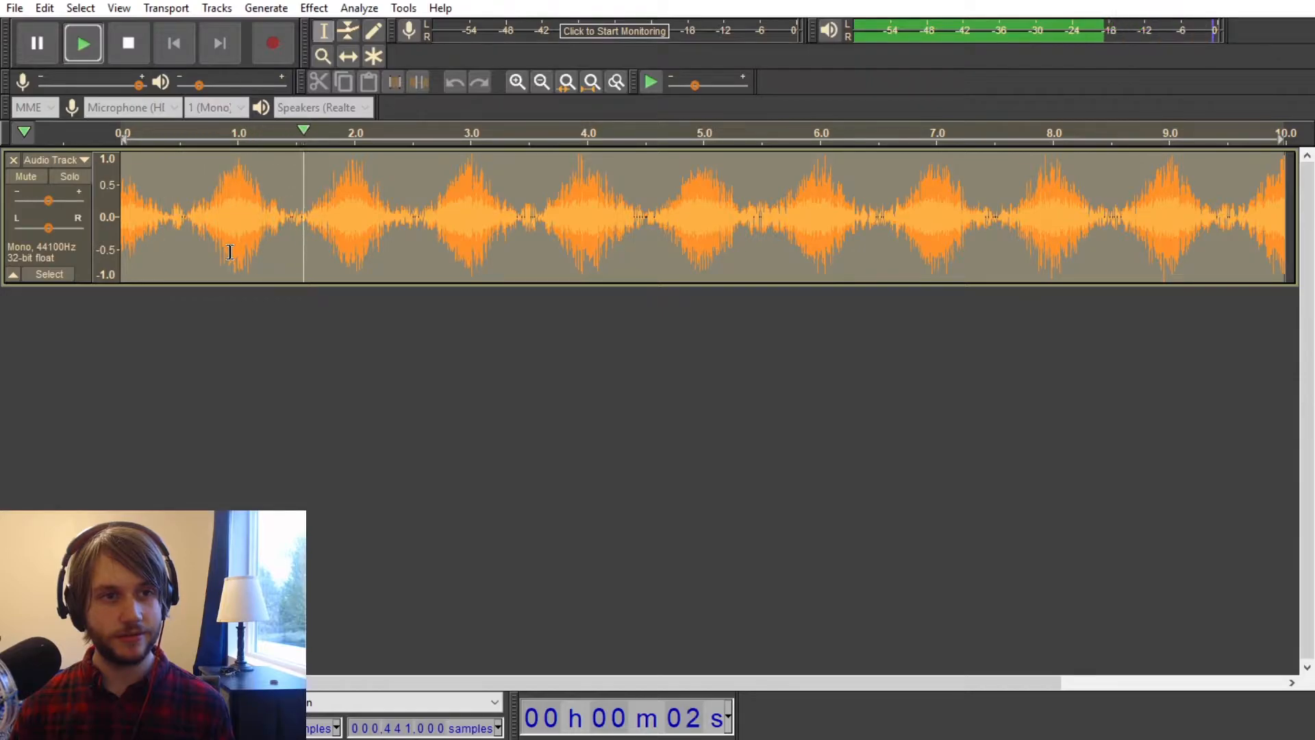
pyautogui.press('space')
# Step: Compress the noise again with the threshold raised to -6 dB
pyautogui.click(317, 9)
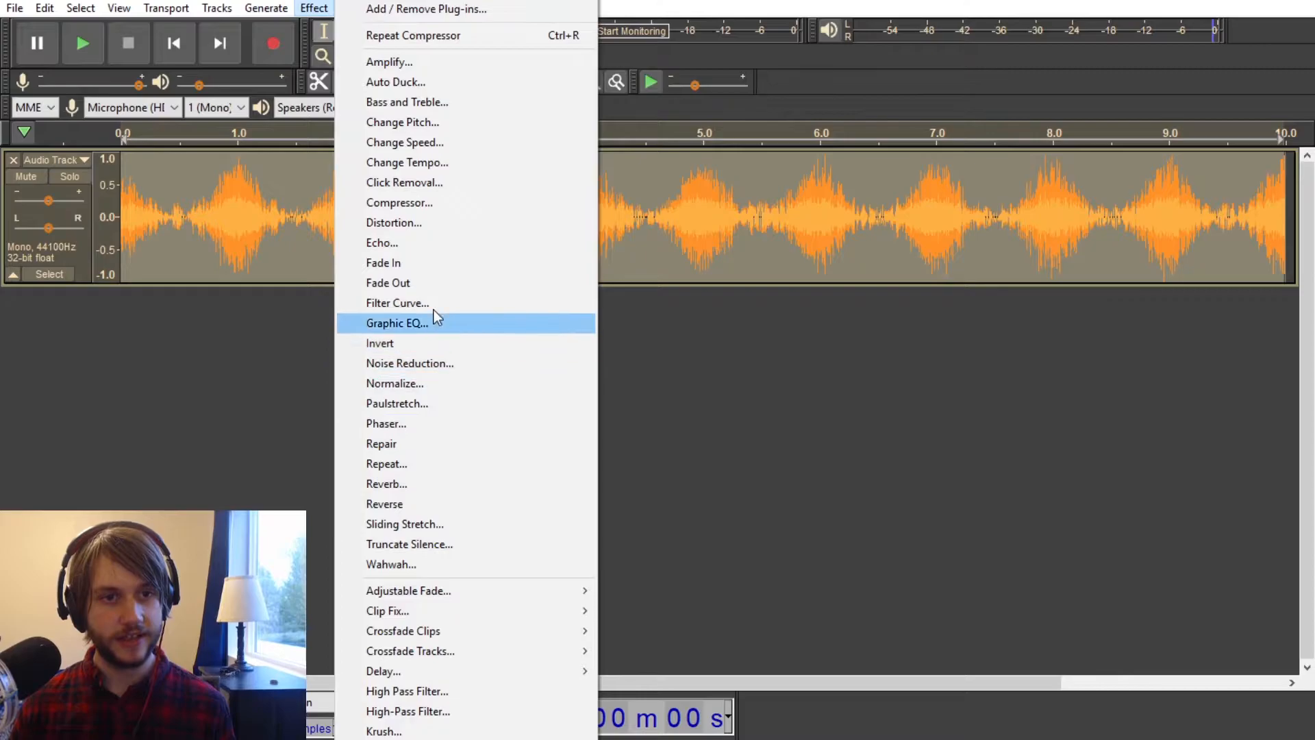
pyautogui.click(420, 203)
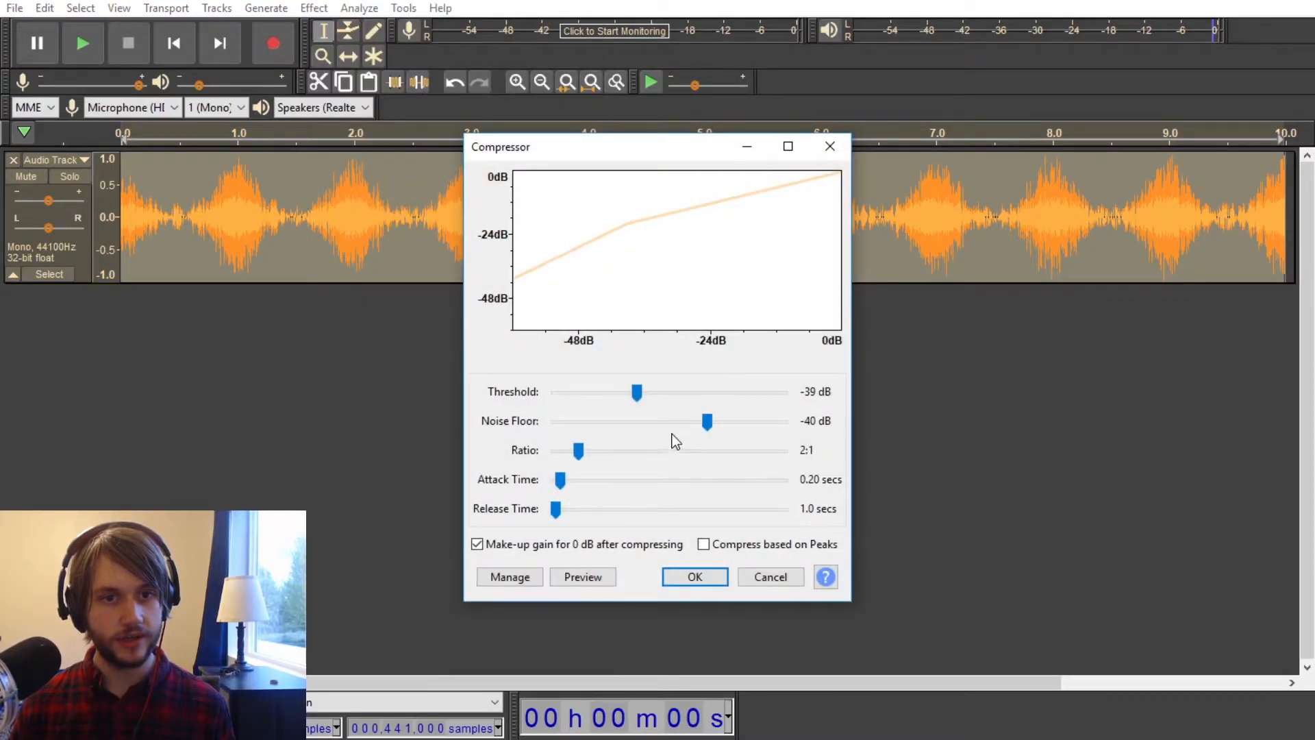
pyautogui.moveTo(636, 392); pyautogui.dragTo(763, 419)
pyautogui.click(693, 576)
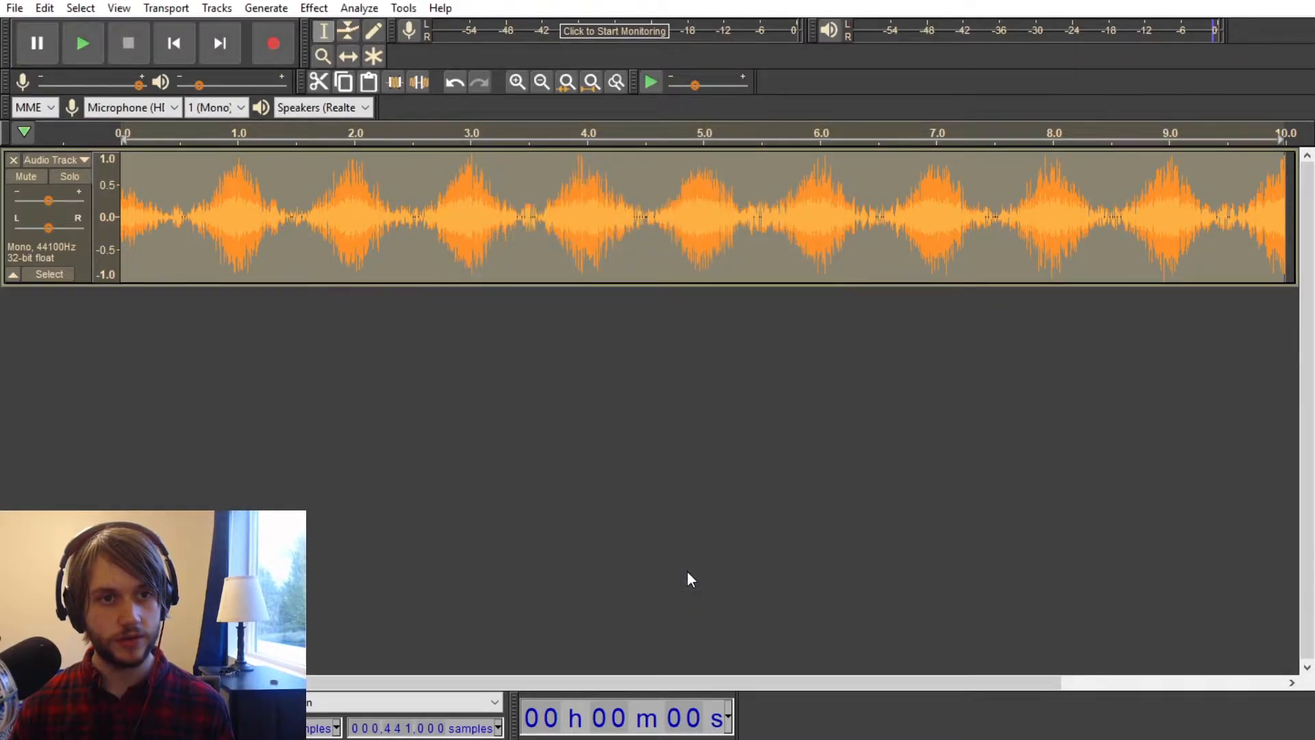
# Step: Run the Compressor once more with the noise floor set to -25 dB
pyautogui.click(314, 7)
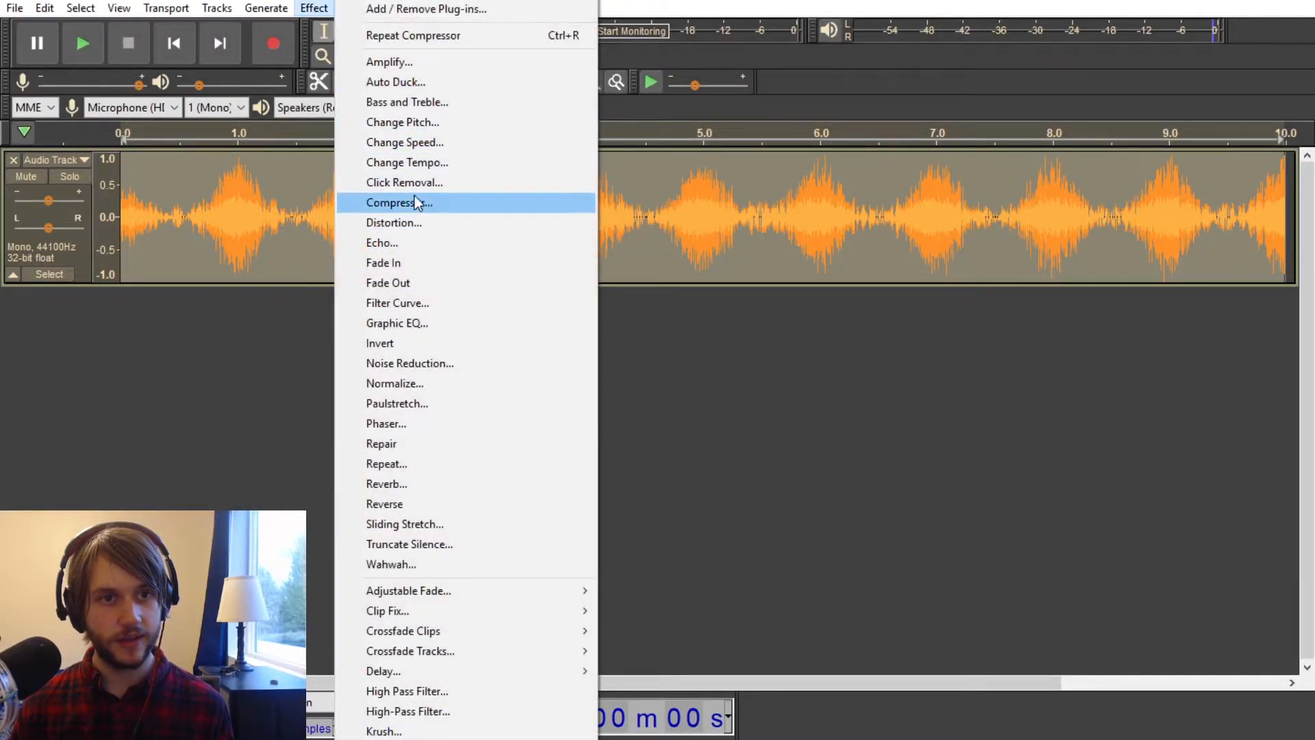
pyautogui.click(417, 203)
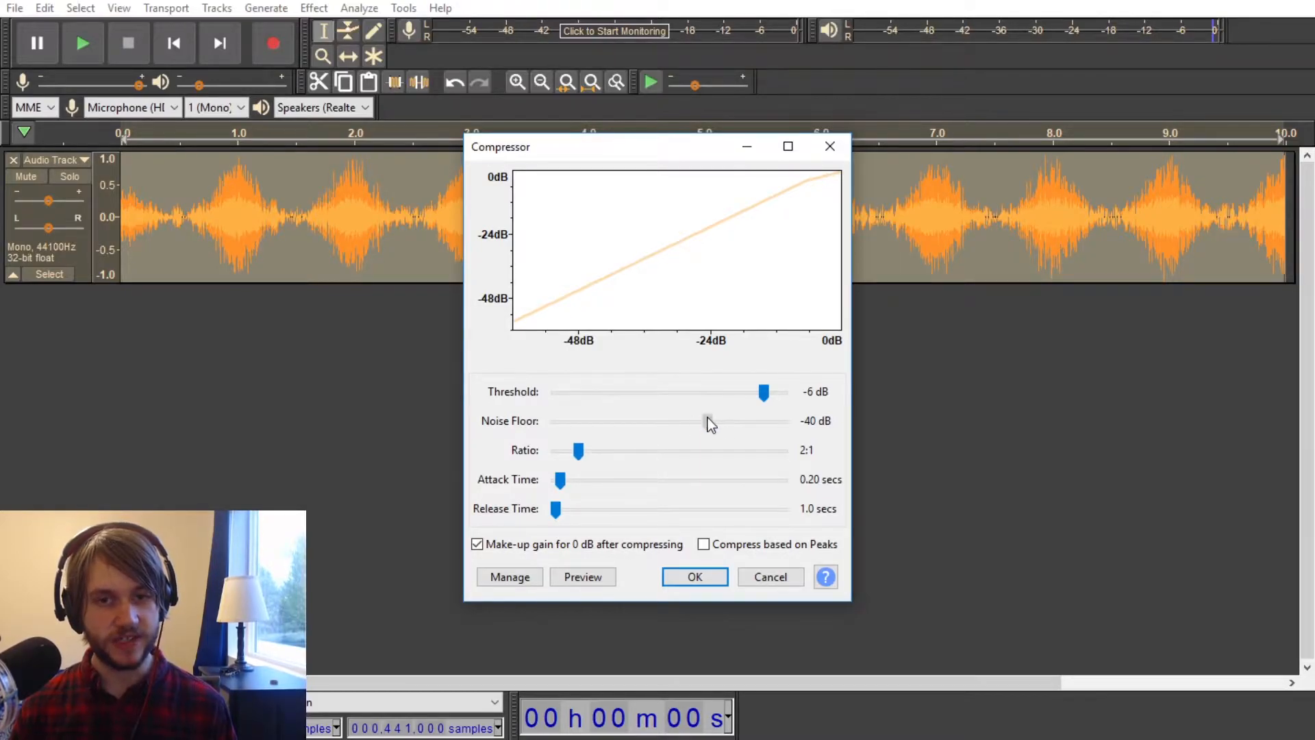
pyautogui.moveTo(745, 423); pyautogui.dragTo(763, 423)
pyautogui.click(716, 578)
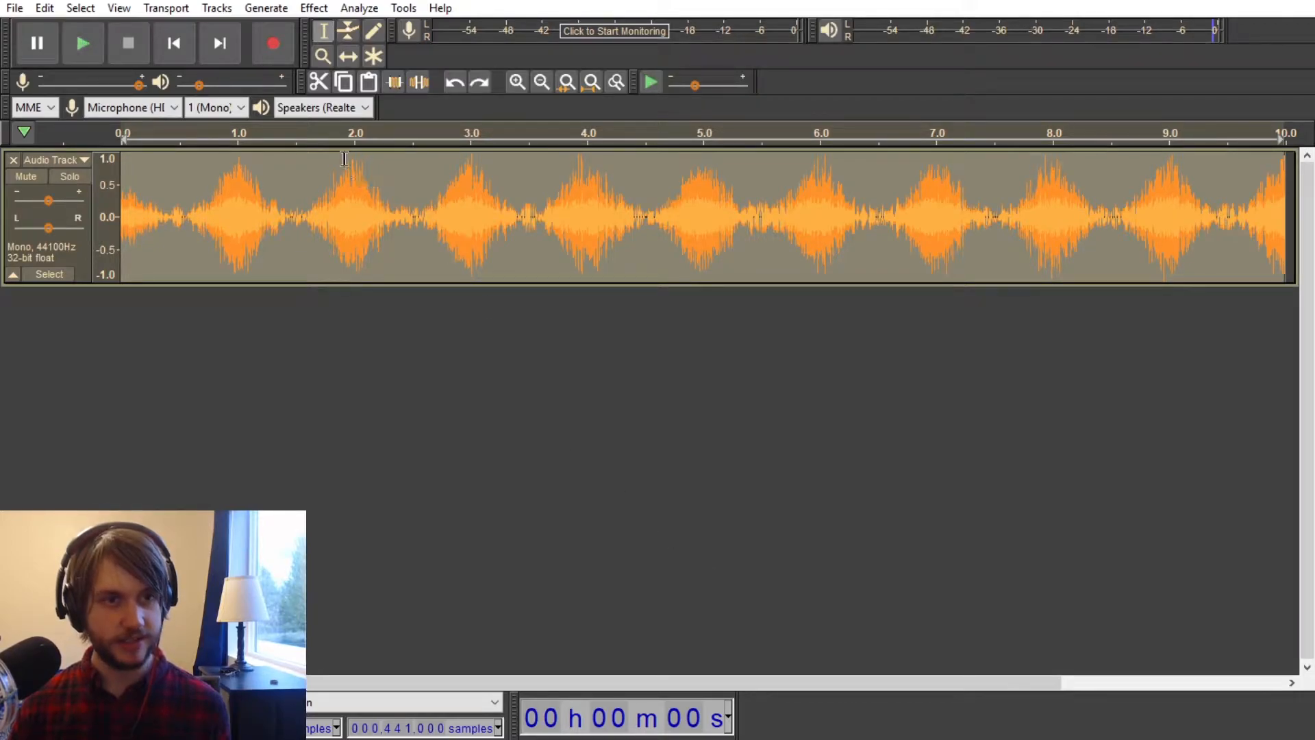
# Step: Compress the noise with the threshold lowered to -60 dB and listen to the result
pyautogui.click(313, 8)
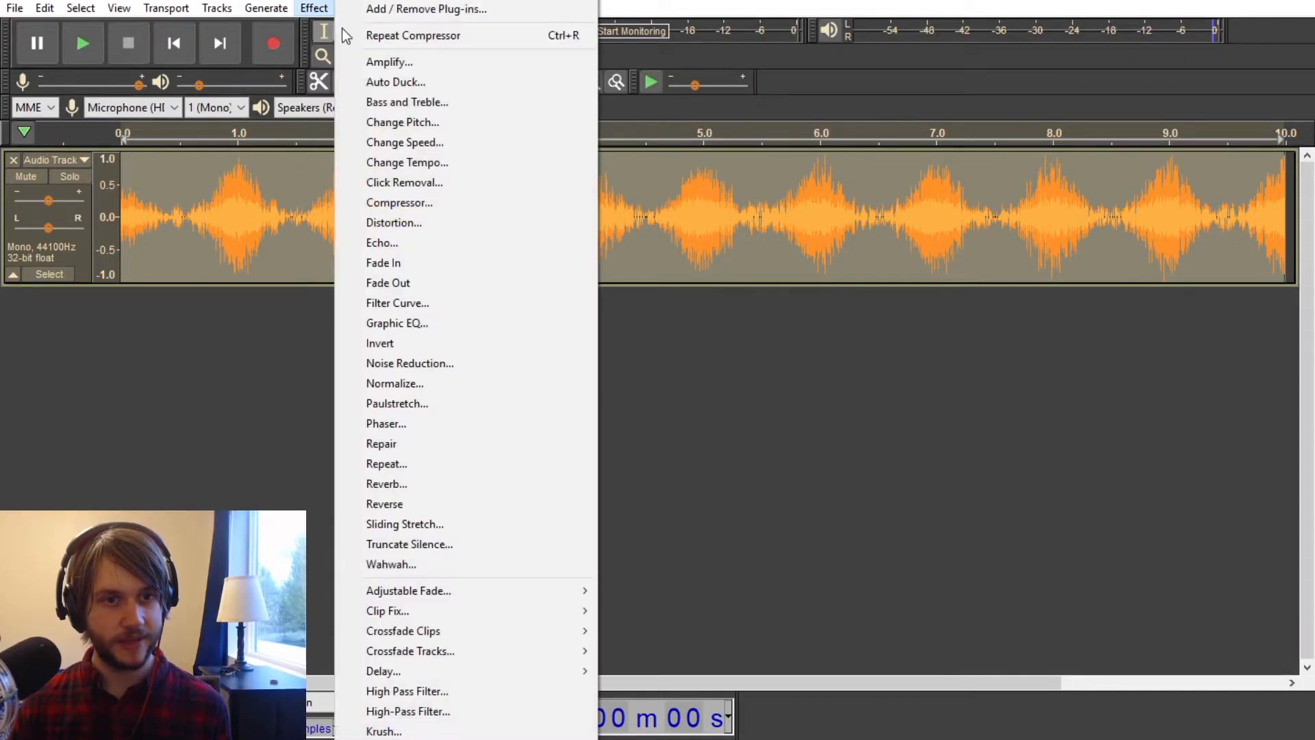
pyautogui.click(441, 203)
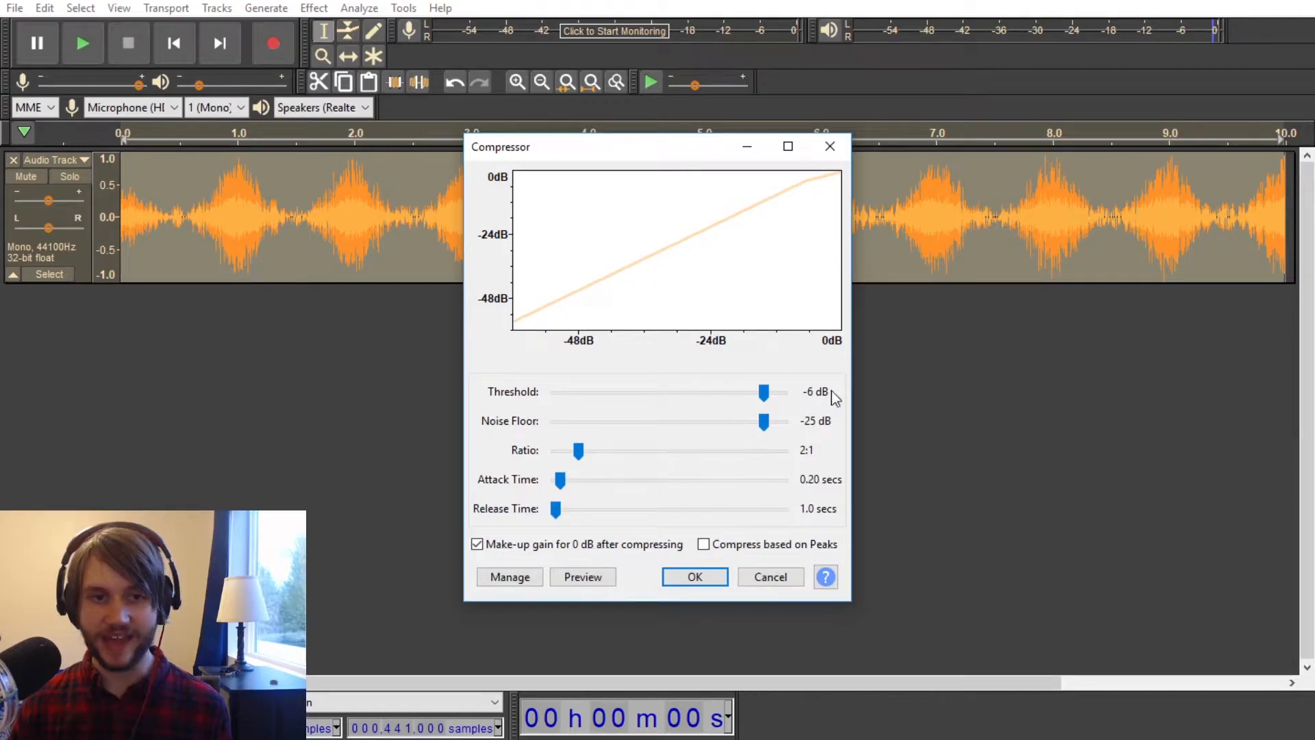
pyautogui.moveTo(764, 393); pyautogui.dragTo(558, 361)
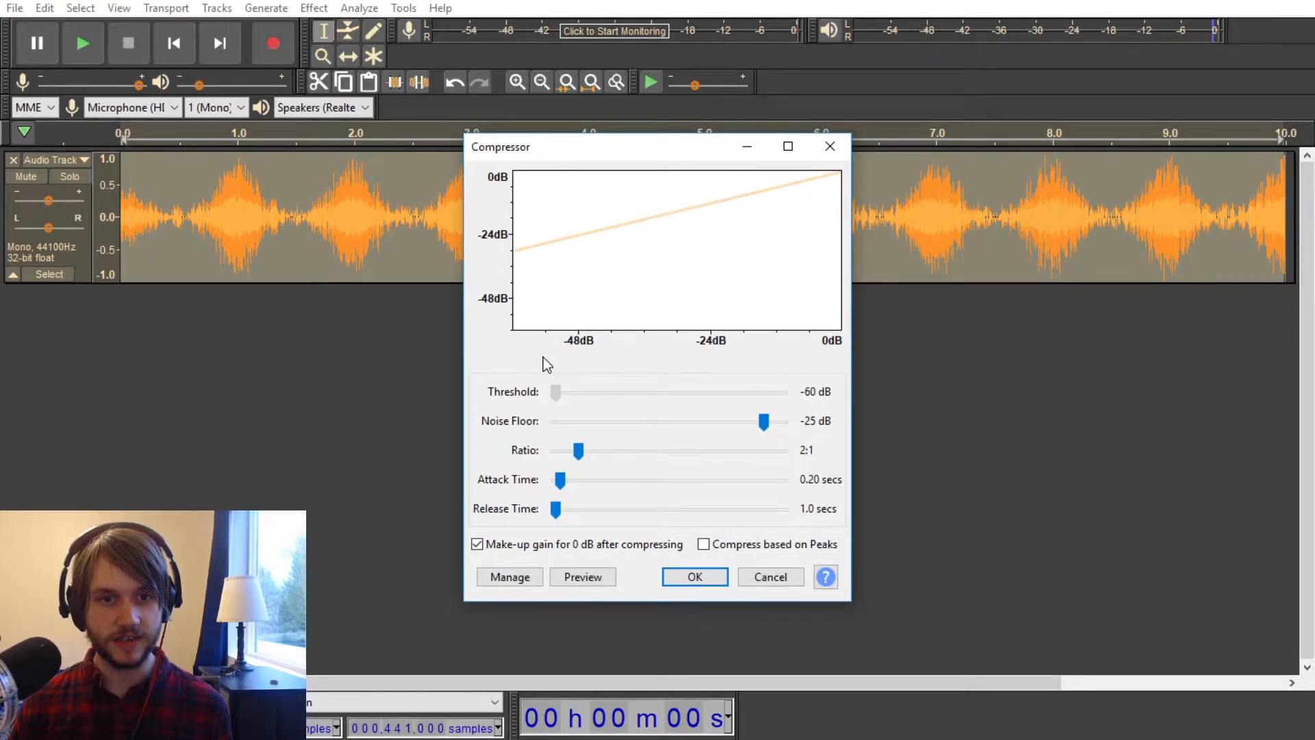
pyautogui.click(693, 576)
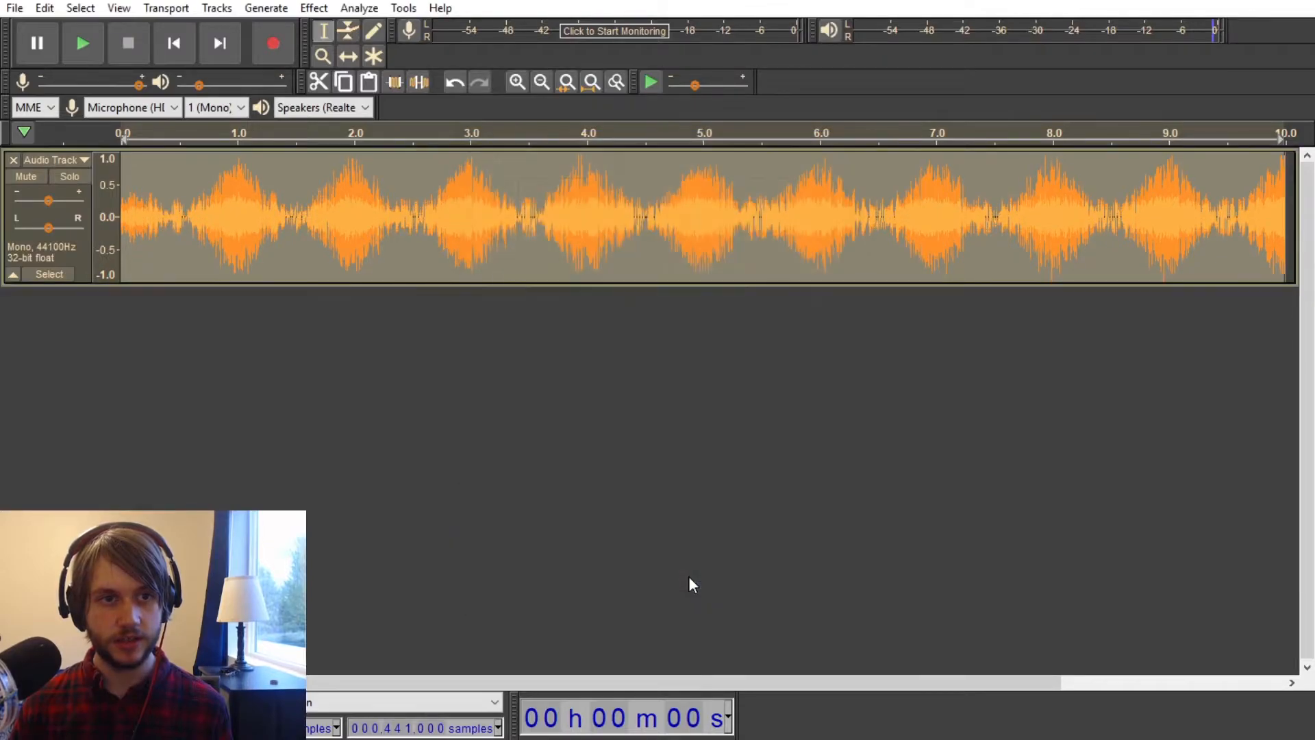
pyautogui.press('space')
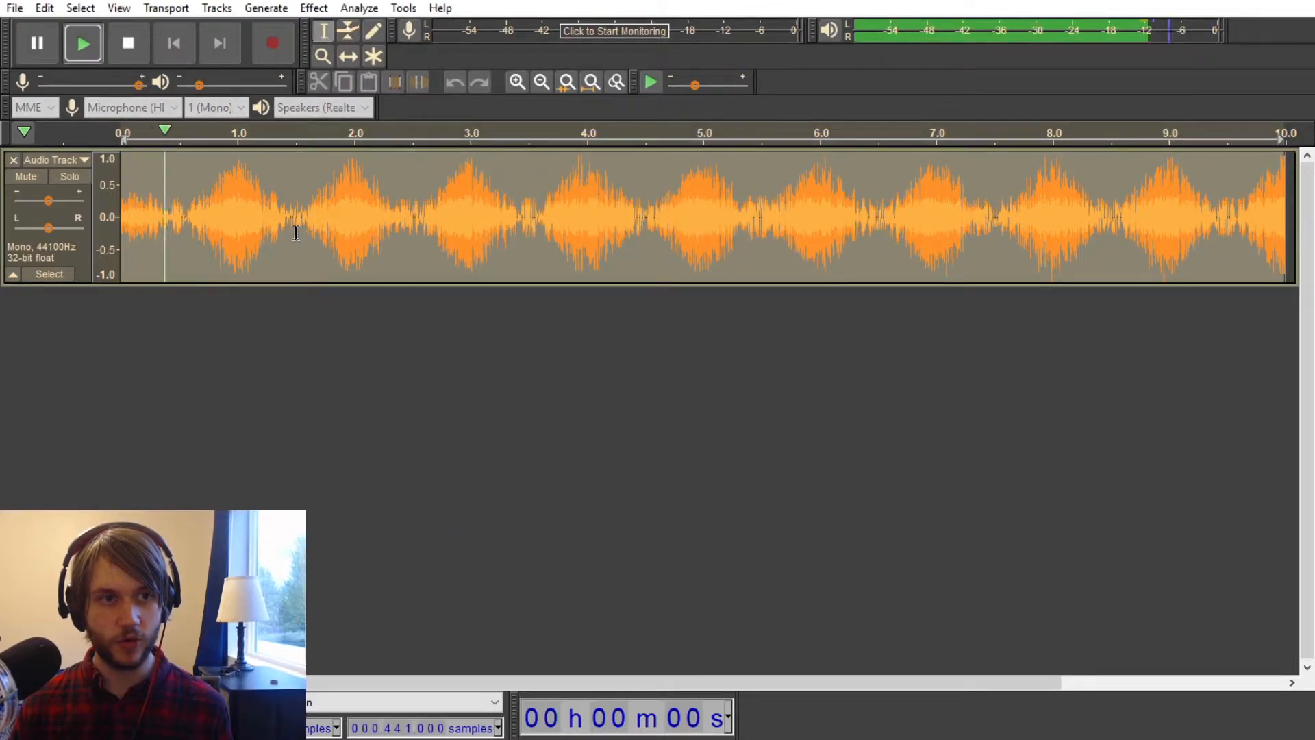
pyautogui.press('space')
# Step: Compress the noise again with a -80 dB noise floor and a 10:1 ratio, and play it back
pyautogui.click(314, 9)
pyautogui.click(418, 203)
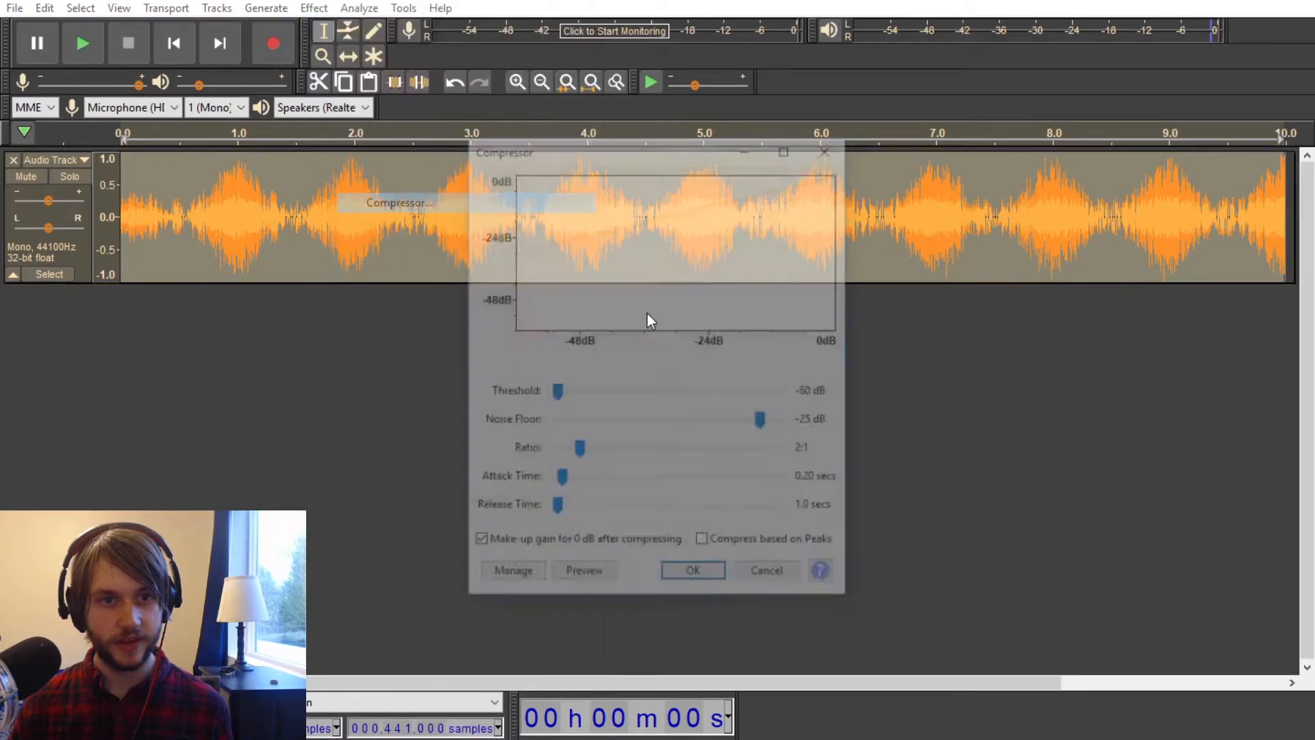
pyautogui.moveTo(764, 422); pyautogui.dragTo(769, 544)
pyautogui.click(699, 574)
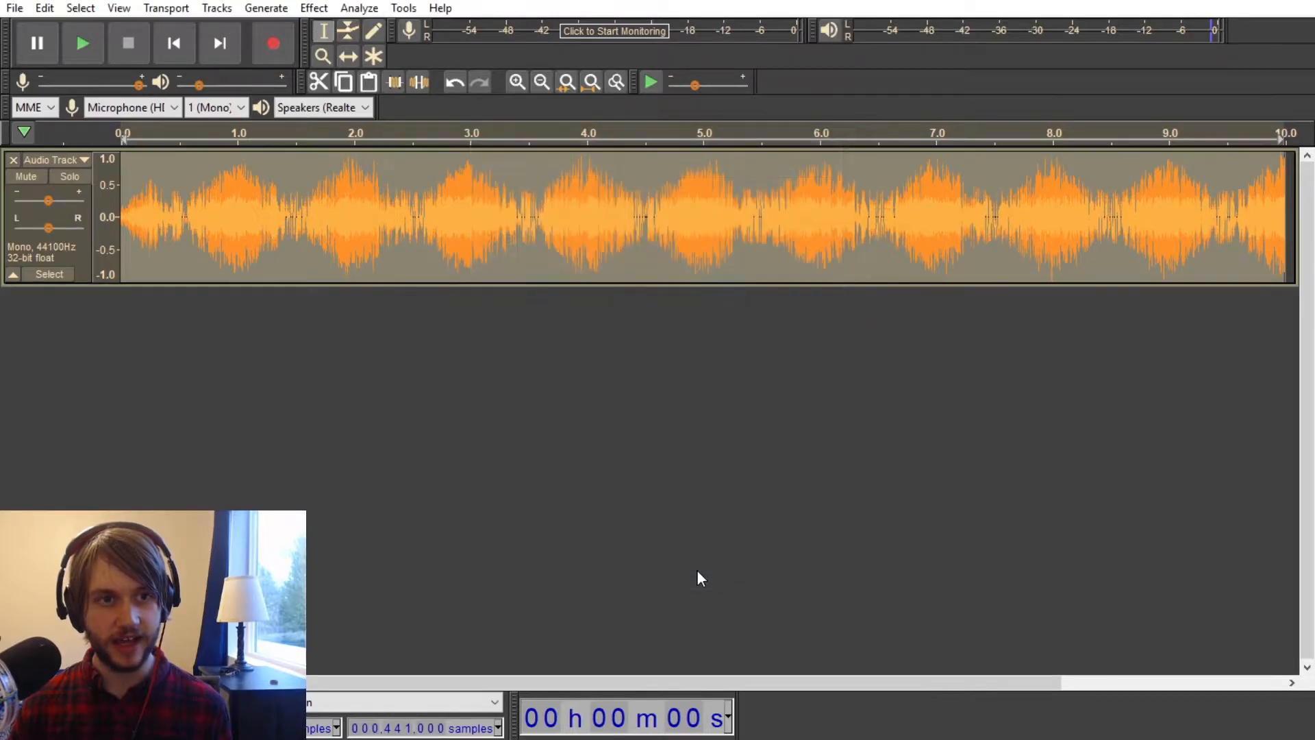
pyautogui.press('space')
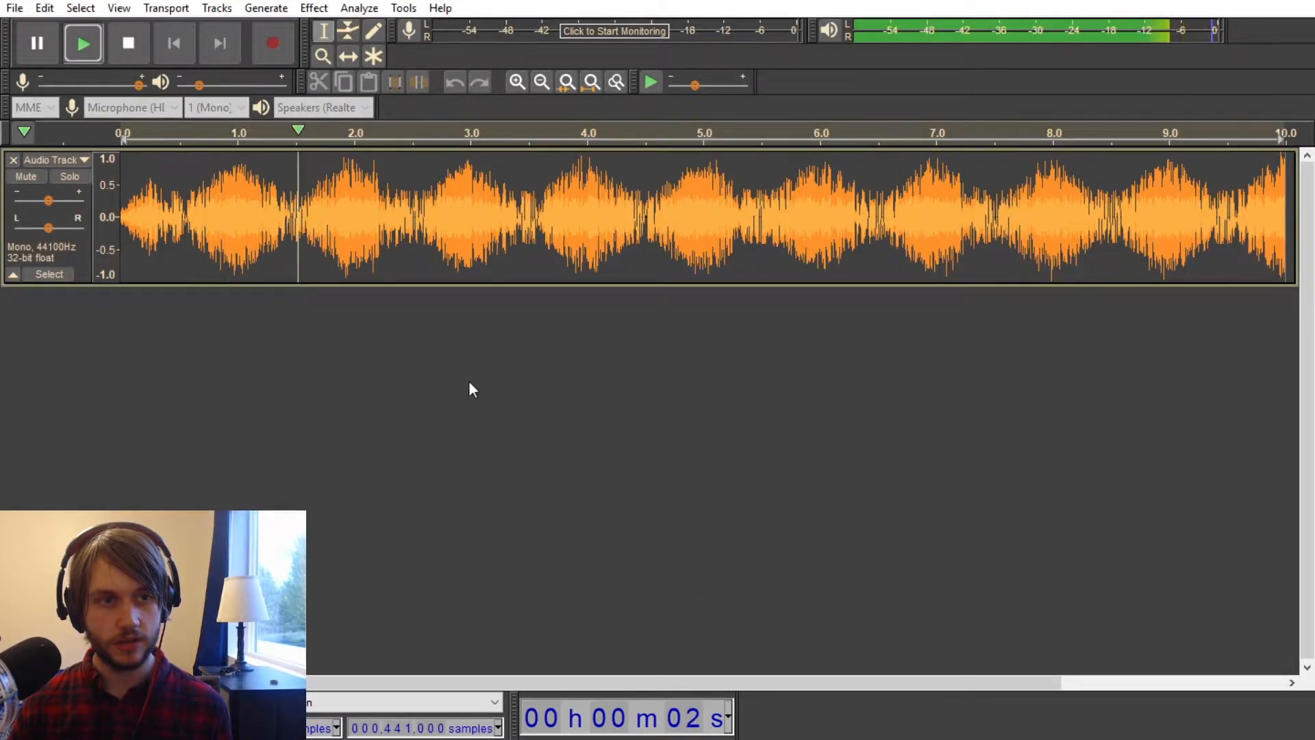
pyautogui.press('space')
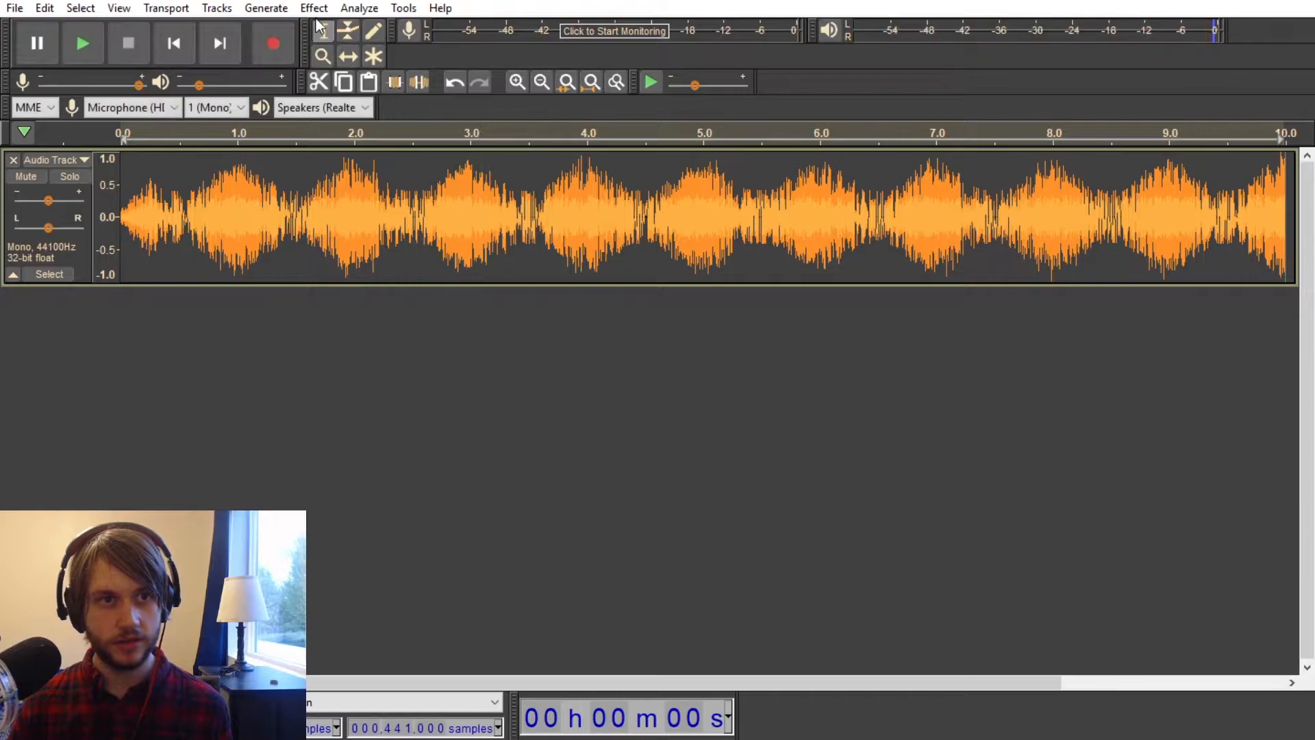
pyautogui.click(314, 8)
pyautogui.click(429, 203)
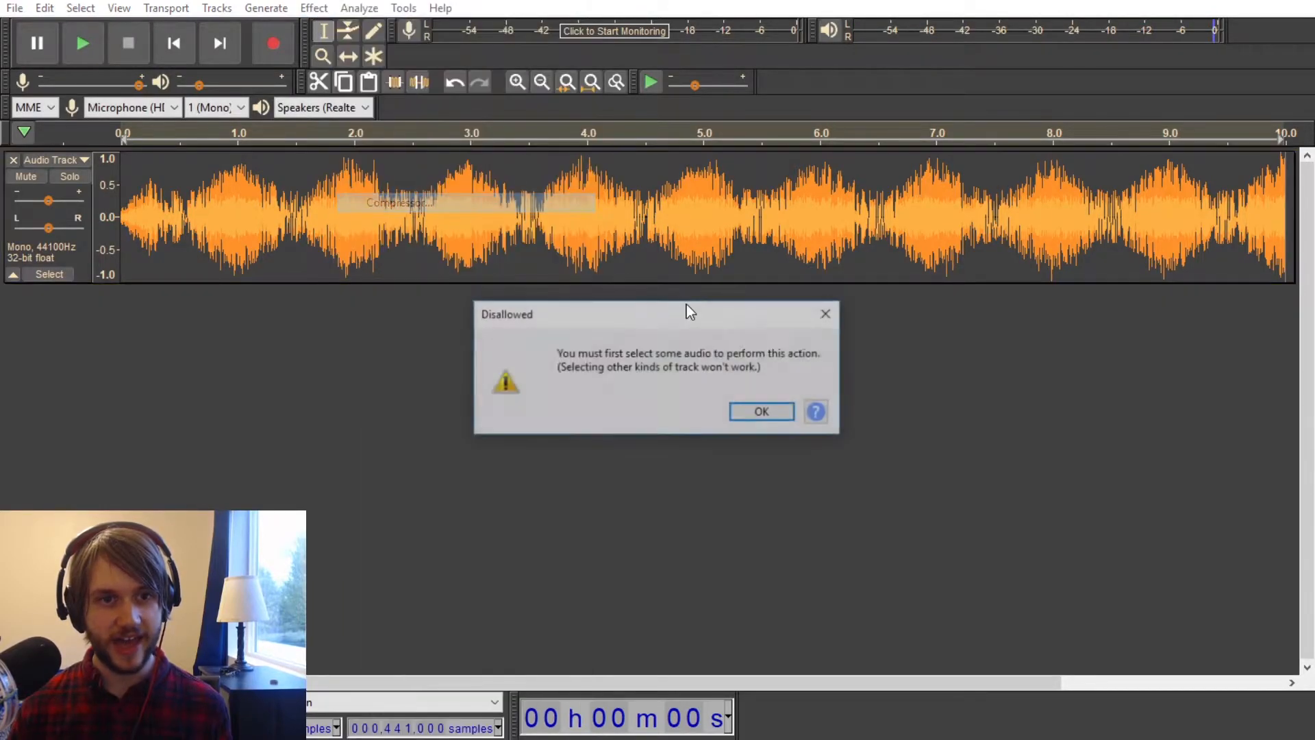
pyautogui.click(766, 413)
# Step: Select the whole noise track and set the Compressor's attack time to 0.10 secs and release time to 1.0 secs
pyautogui.doubleClick(555, 196)
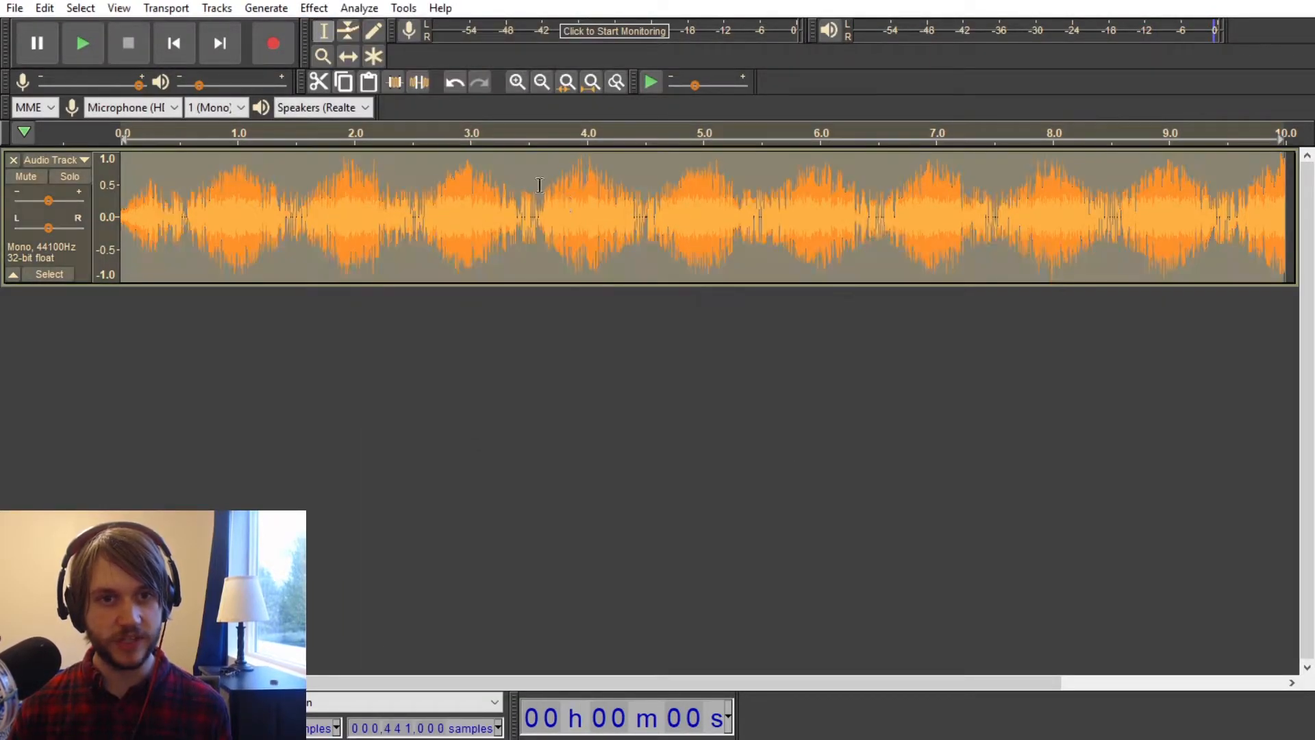
pyautogui.click(314, 7)
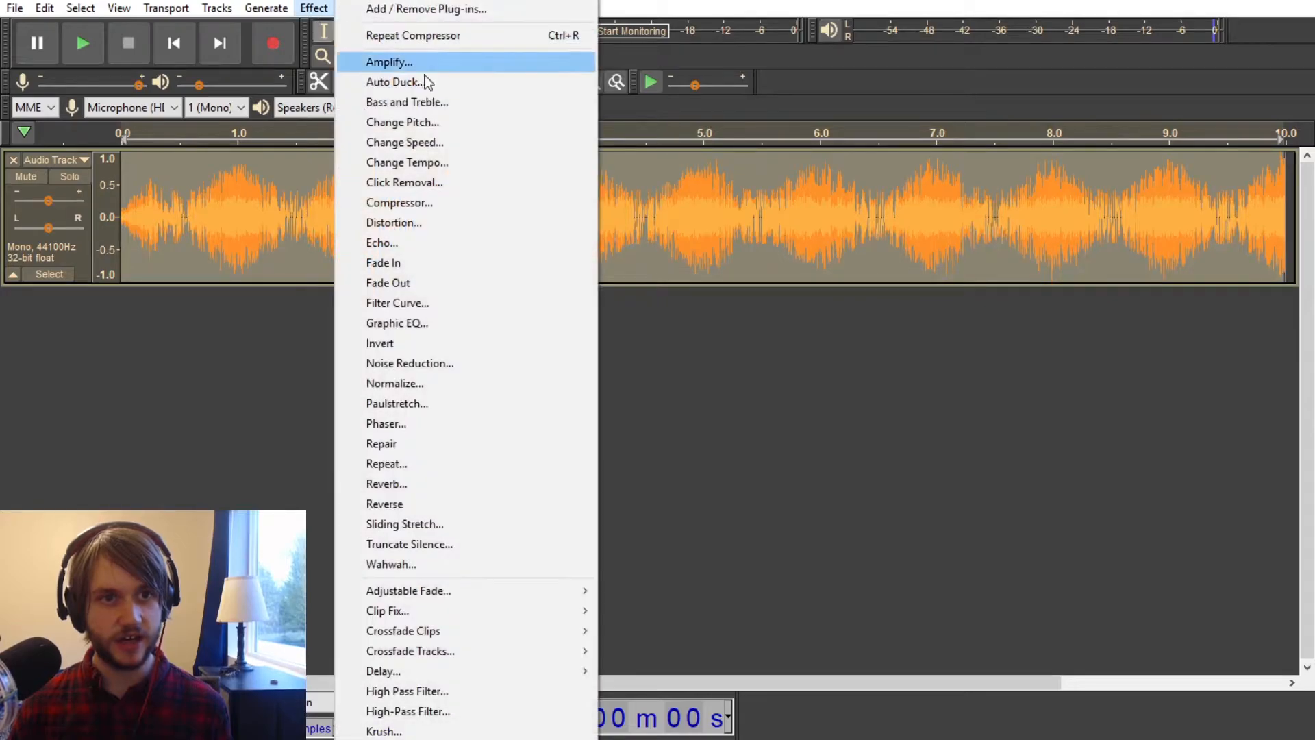
pyautogui.click(433, 203)
pyautogui.moveTo(560, 479); pyautogui.dragTo(714, 479)
pyautogui.moveTo(815, 488); pyautogui.dragTo(814, 489)
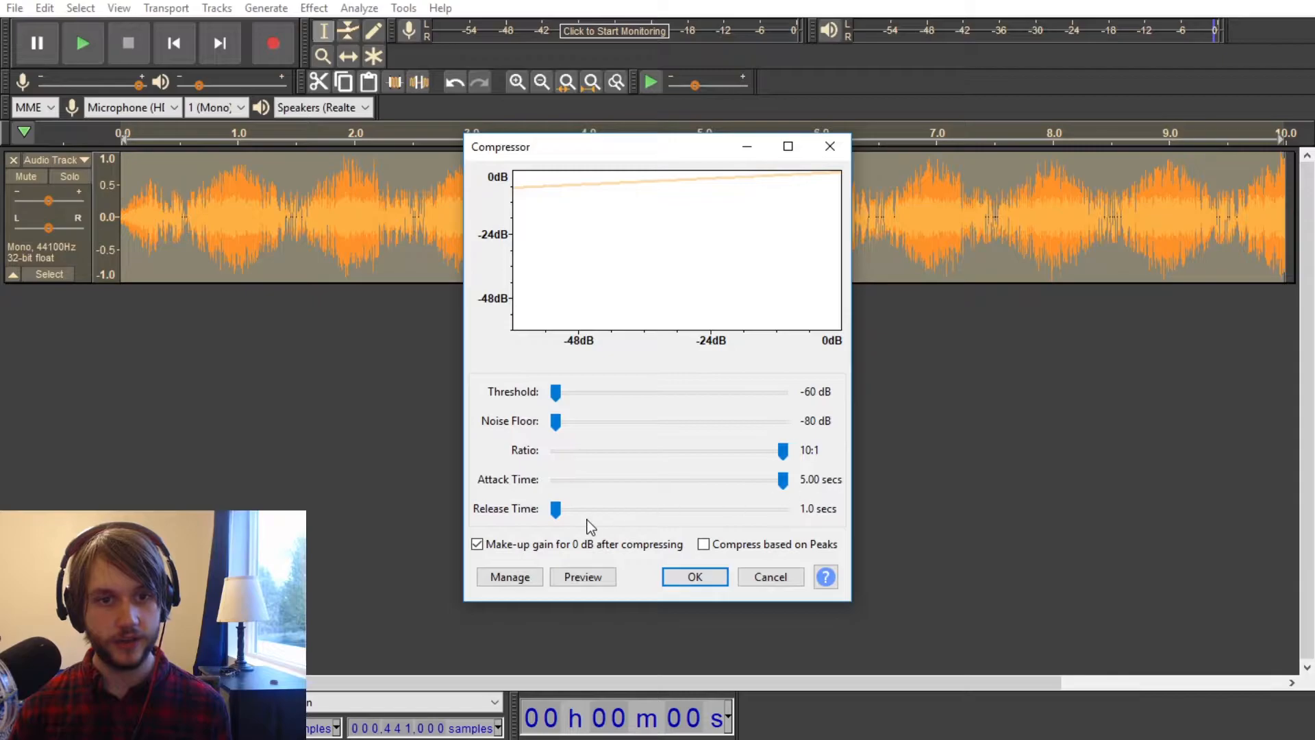
pyautogui.moveTo(555, 513)
pyautogui.mouseDown()
pyautogui.moveTo(825, 537)
pyautogui.moveTo(537, 522)
pyautogui.mouseUp()
pyautogui.moveTo(788, 483); pyautogui.dragTo(596, 483)
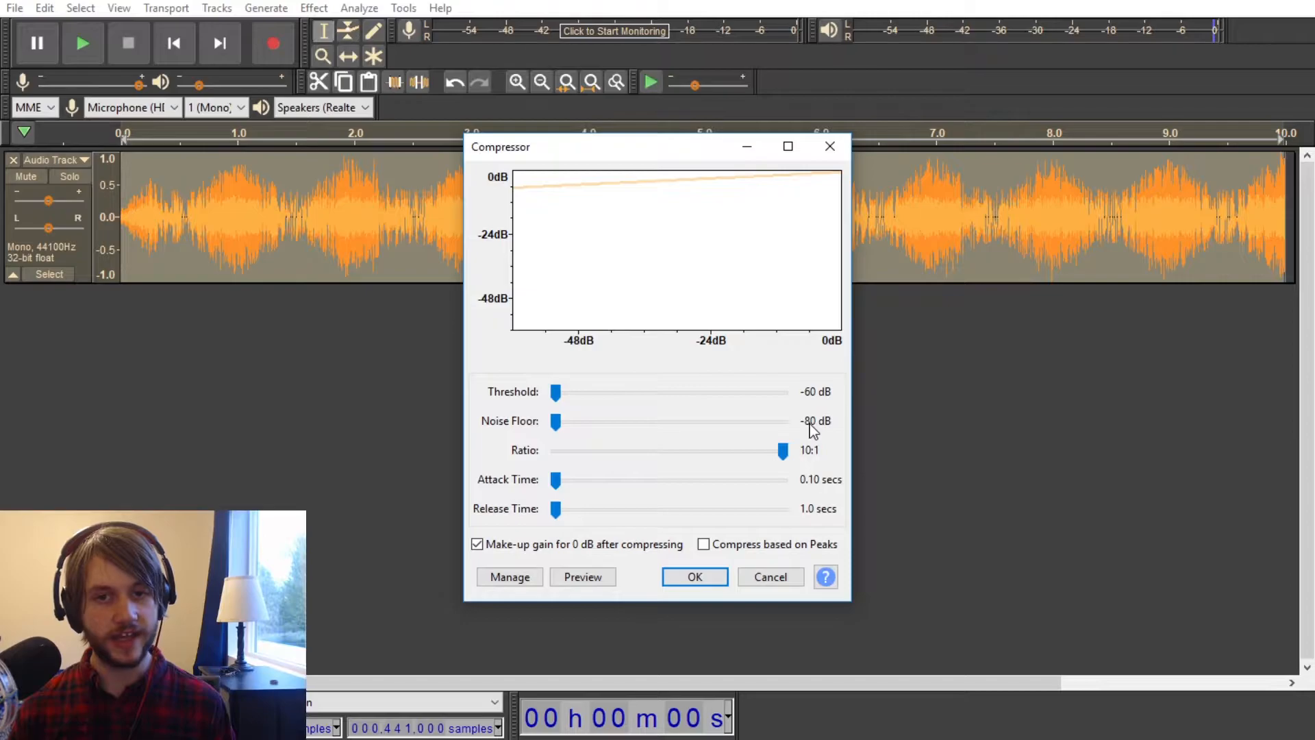
pyautogui.moveTo(556, 393); pyautogui.dragTo(637, 396)
pyautogui.moveTo(555, 420); pyautogui.dragTo(716, 421)
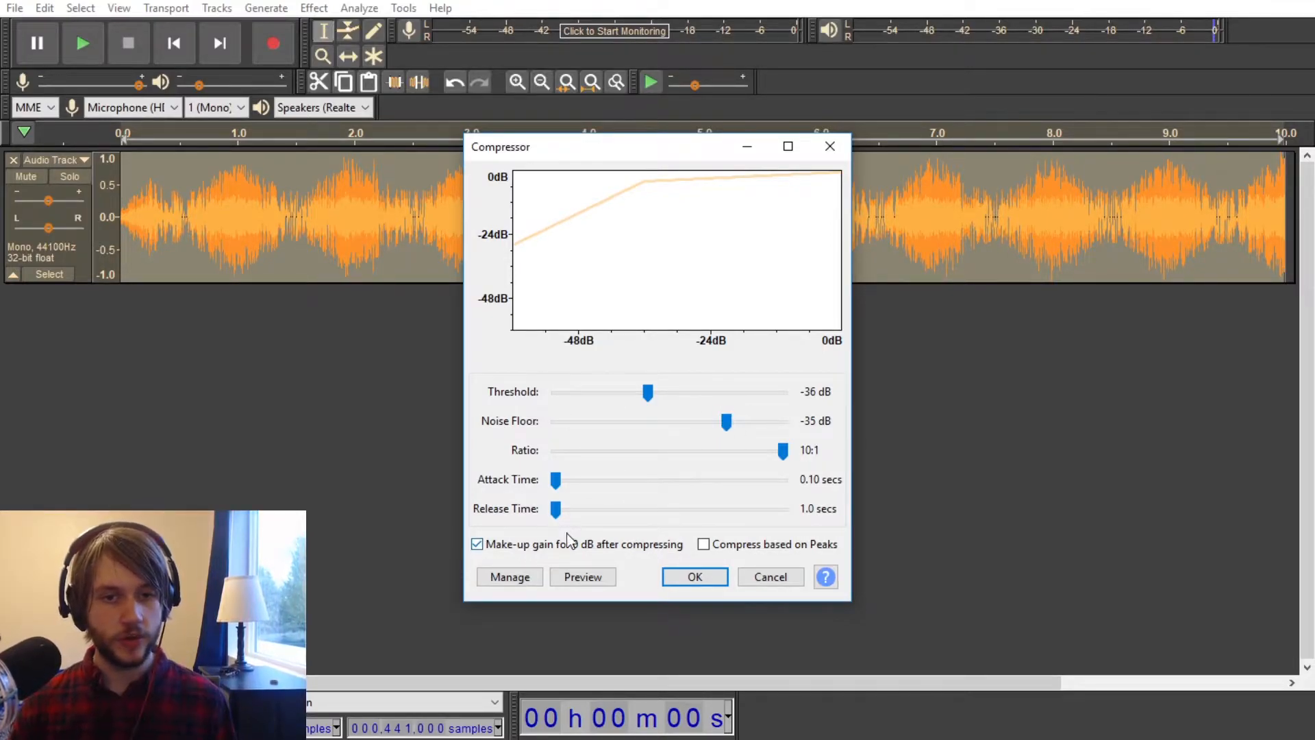
pyautogui.moveTo(727, 422); pyautogui.dragTo(507, 424)
pyautogui.moveTo(648, 392); pyautogui.dragTo(450, 401)
# Step: Apply the peak-based compression with a -60 dB threshold, -80 dB noise floor and 10:1 ratio, and play the result
pyautogui.click(695, 577)
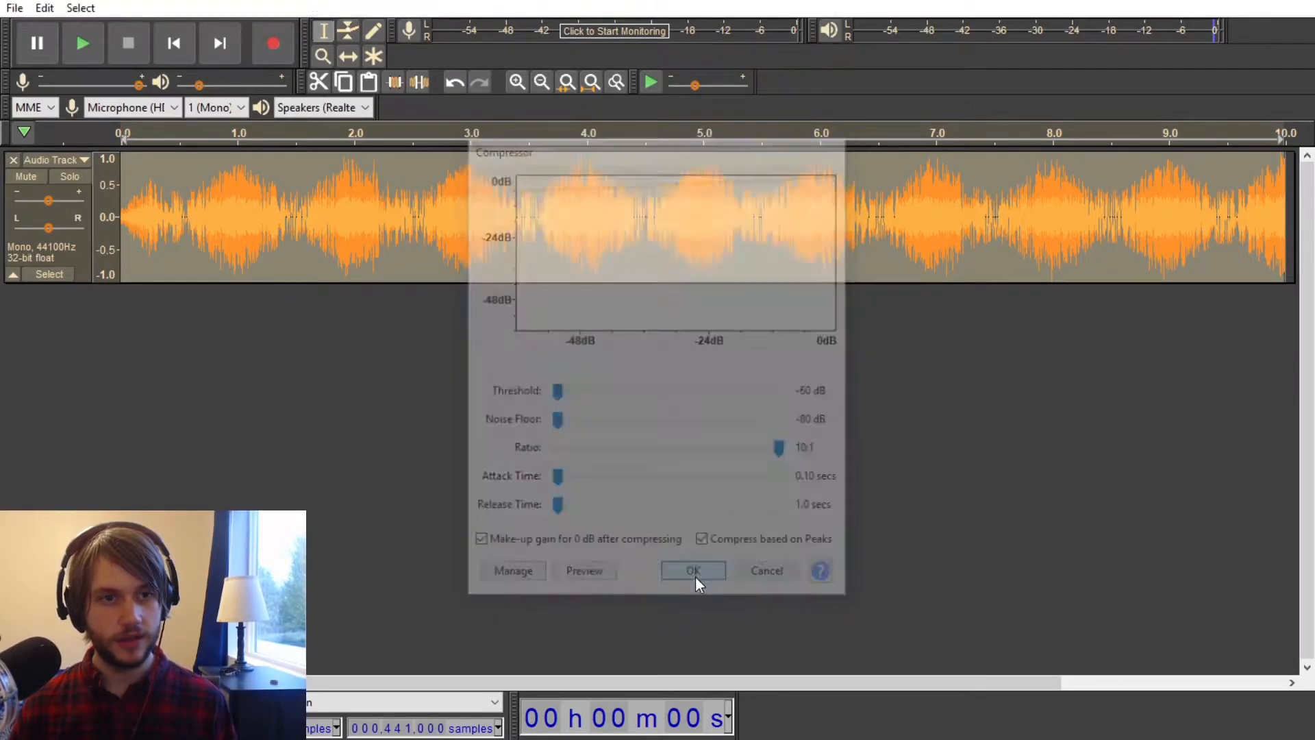
pyautogui.press('space')
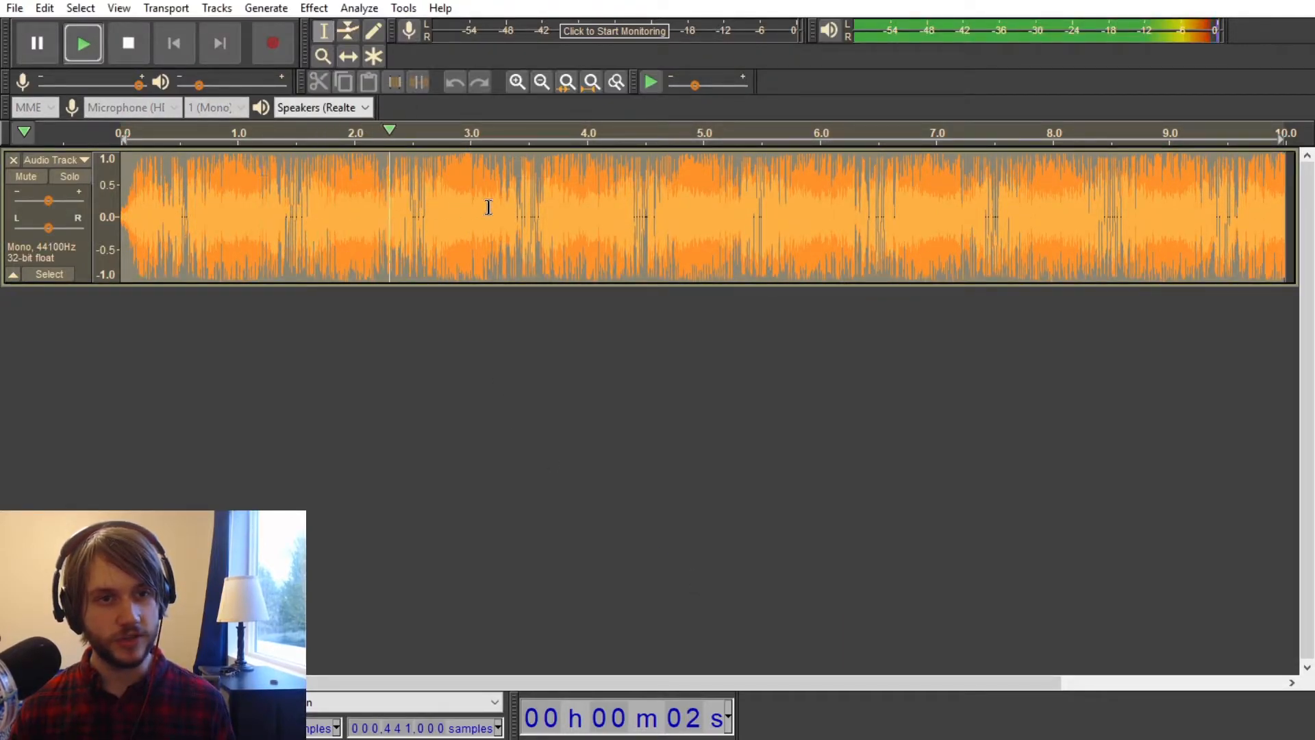
pyautogui.press('space')
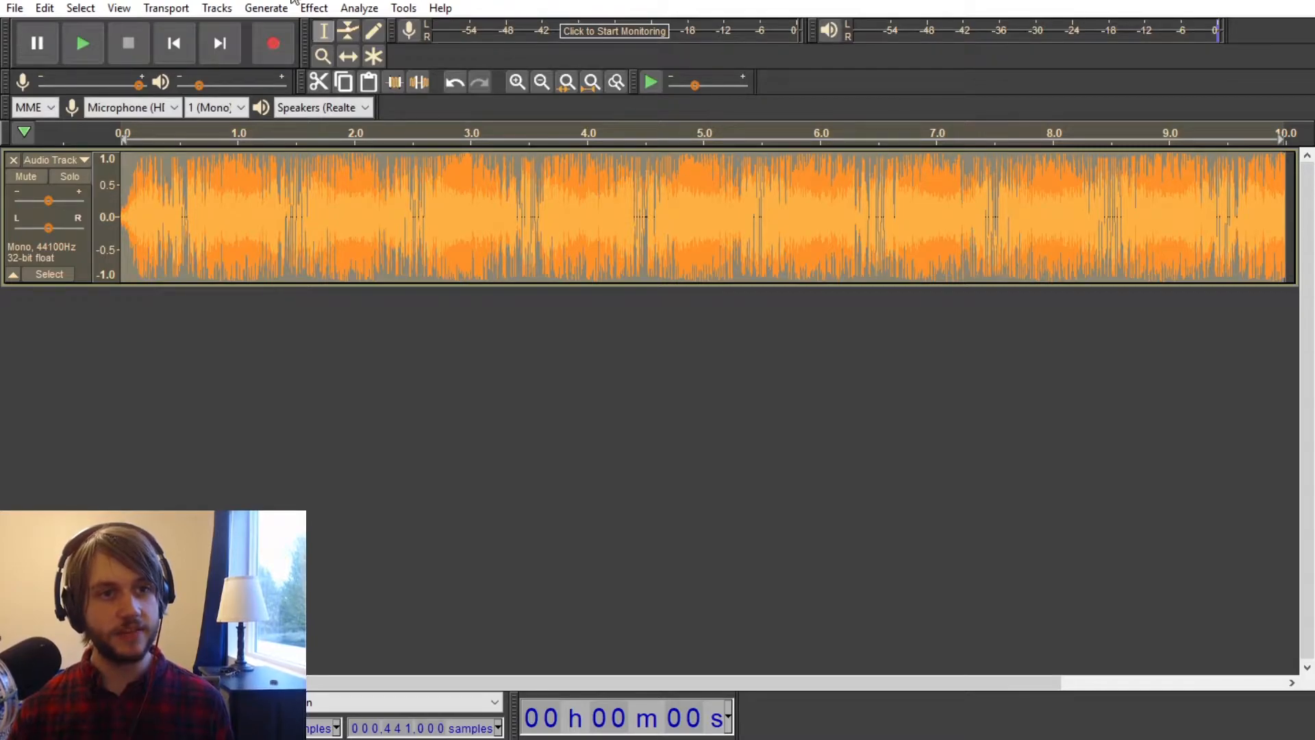
# Step: Normalize the compressed noise
pyautogui.click(314, 8)
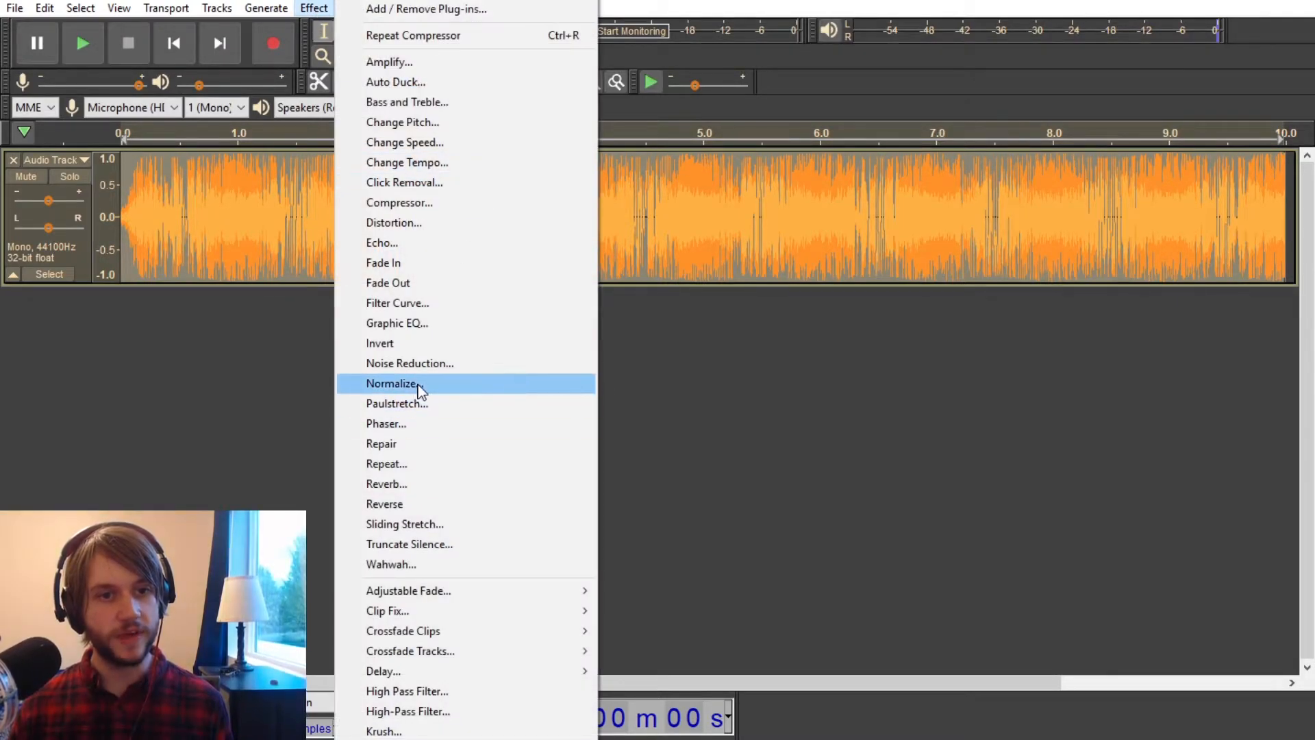
pyautogui.click(411, 383)
pyautogui.click(676, 424)
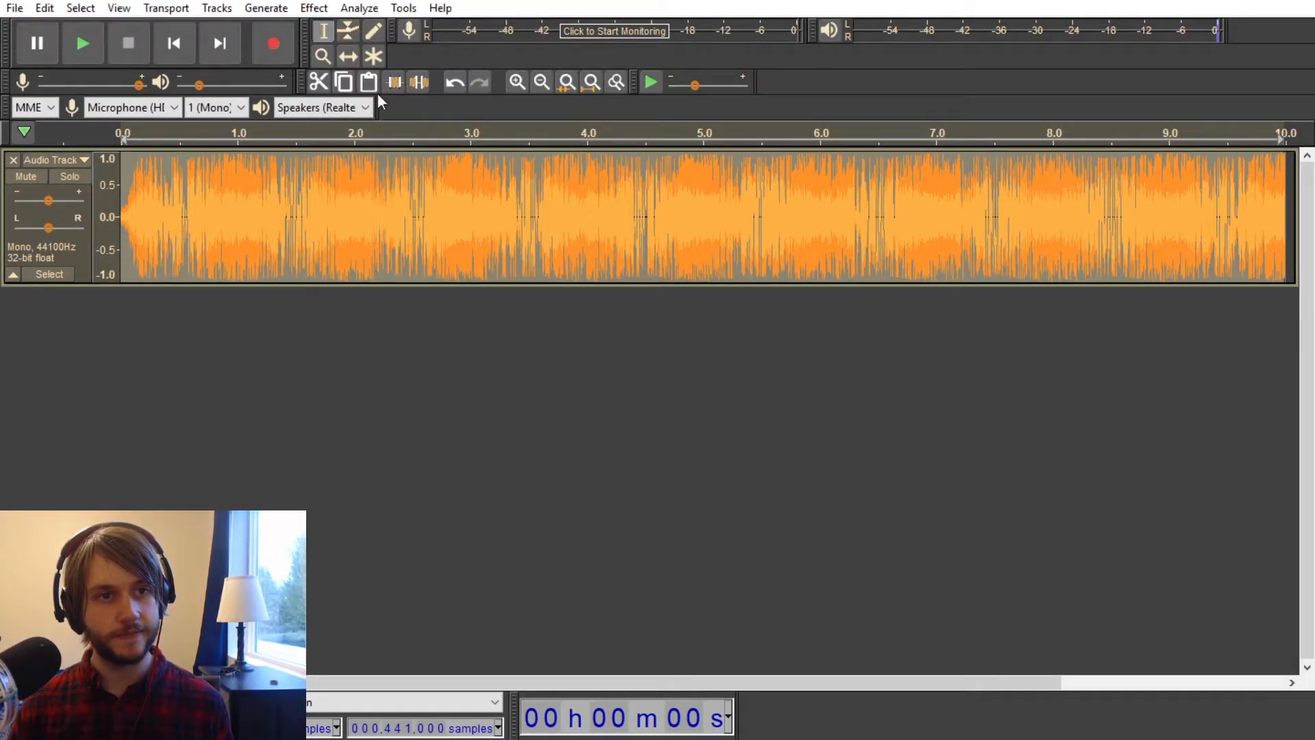
# Step: Review the Compressor's settings and close them without applying anything
pyautogui.click(315, 8)
pyautogui.click(439, 203)
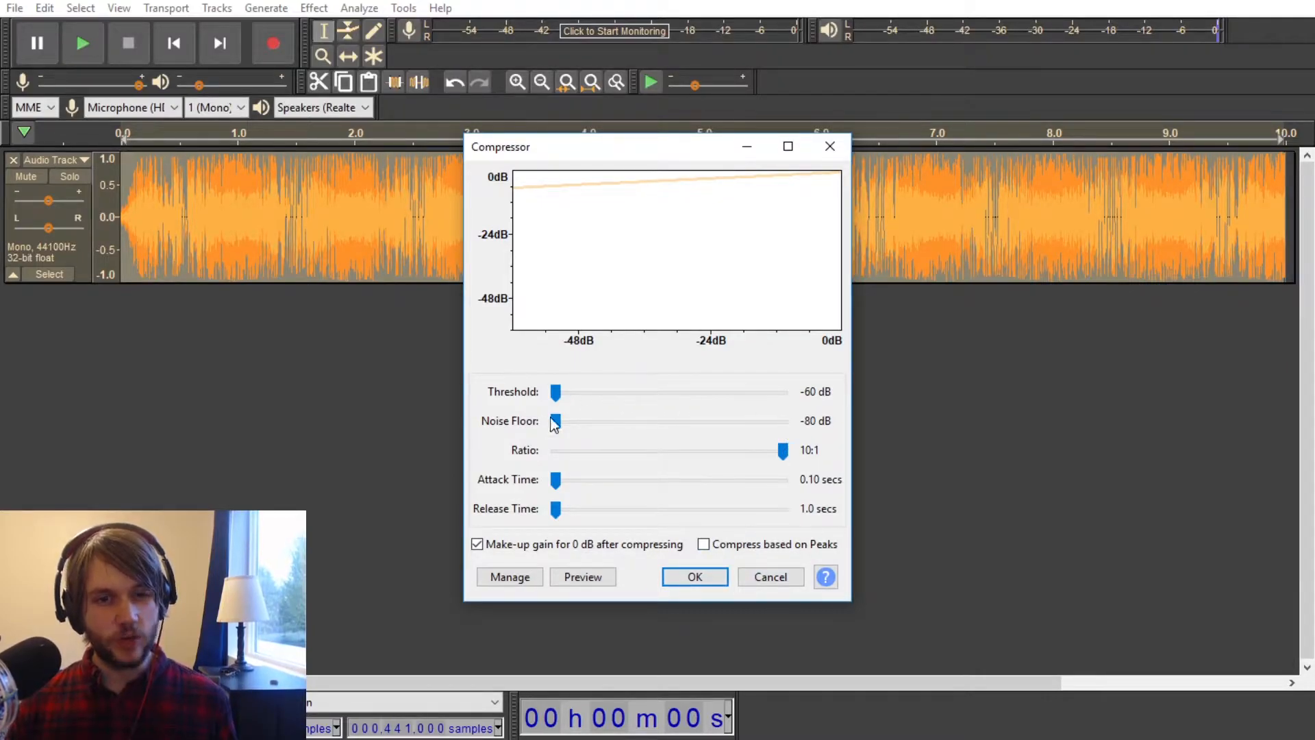
pyautogui.click(761, 581)
# Step: Remove the compressed noise track from the project
pyautogui.click(13, 159)
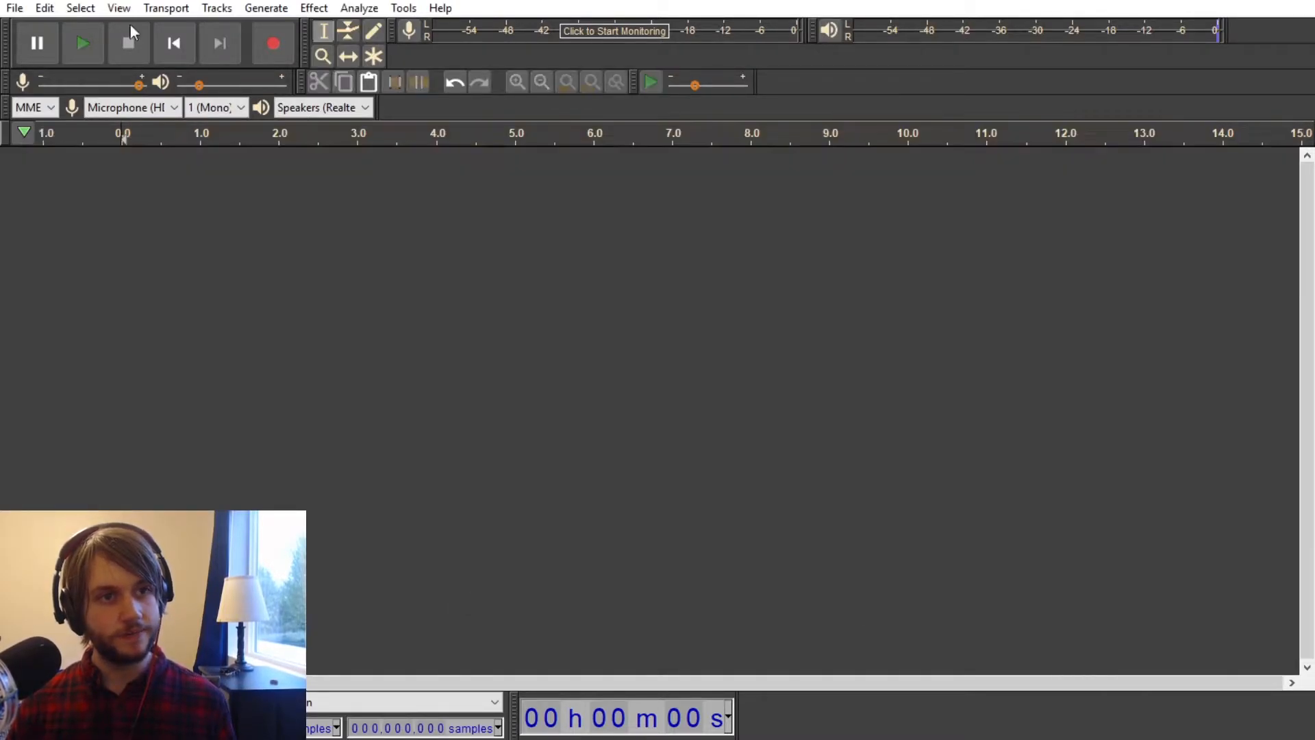
# Step: Review the Distortion effect's available types and settings and close it without applying anything
pyautogui.click(314, 8)
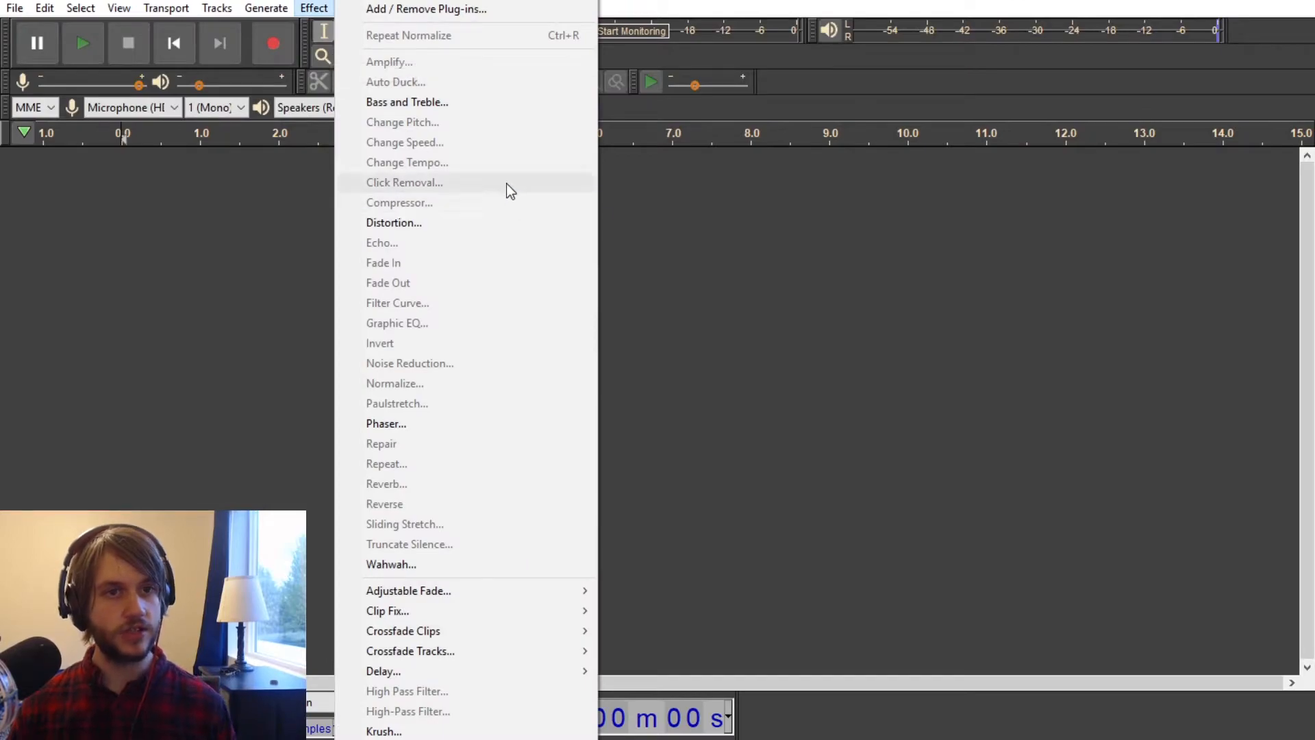
pyautogui.click(397, 223)
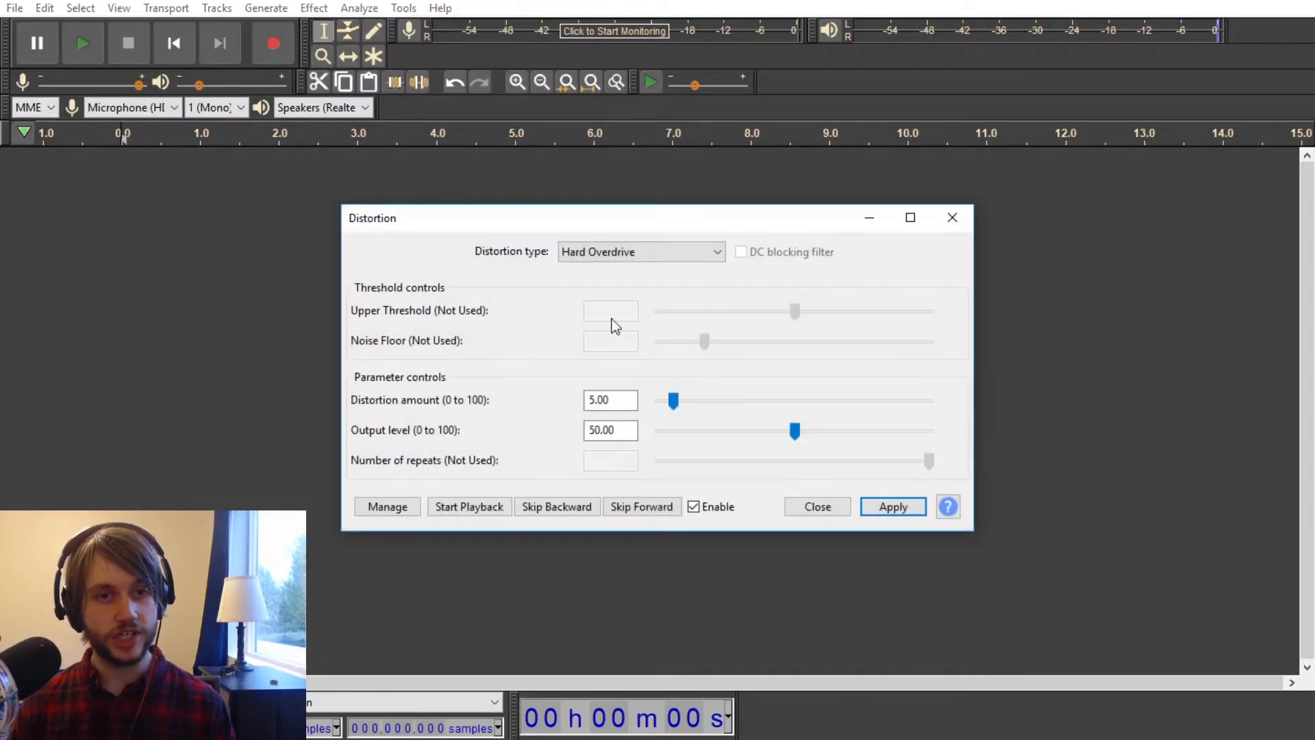
pyautogui.click(676, 252)
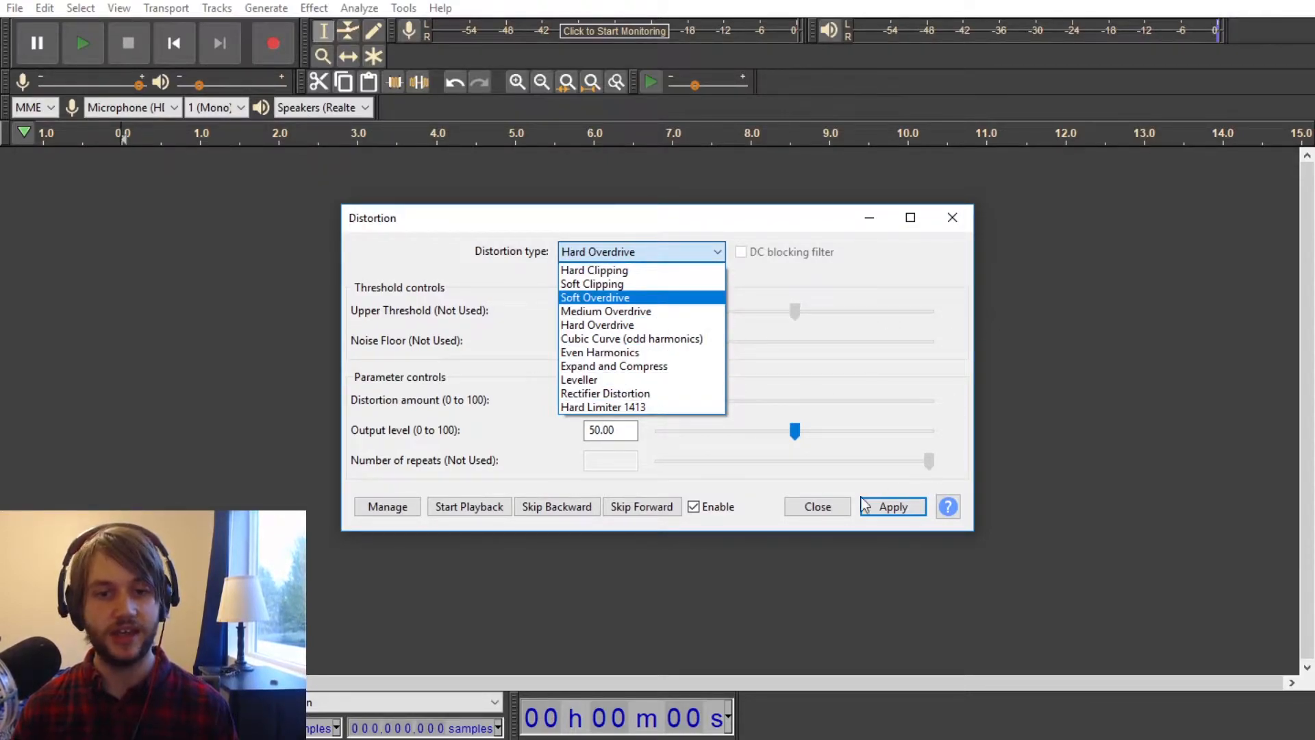
pyautogui.click(628, 258)
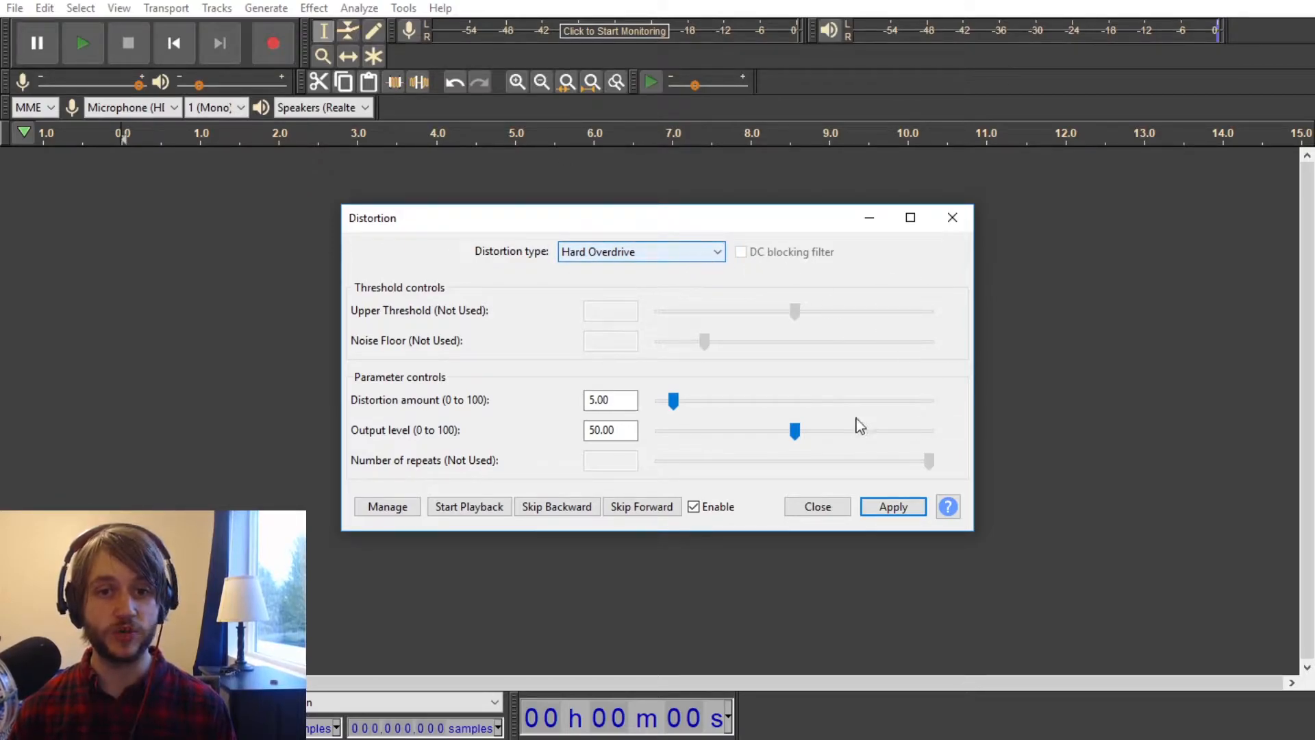
pyautogui.click(820, 501)
pyautogui.click(832, 504)
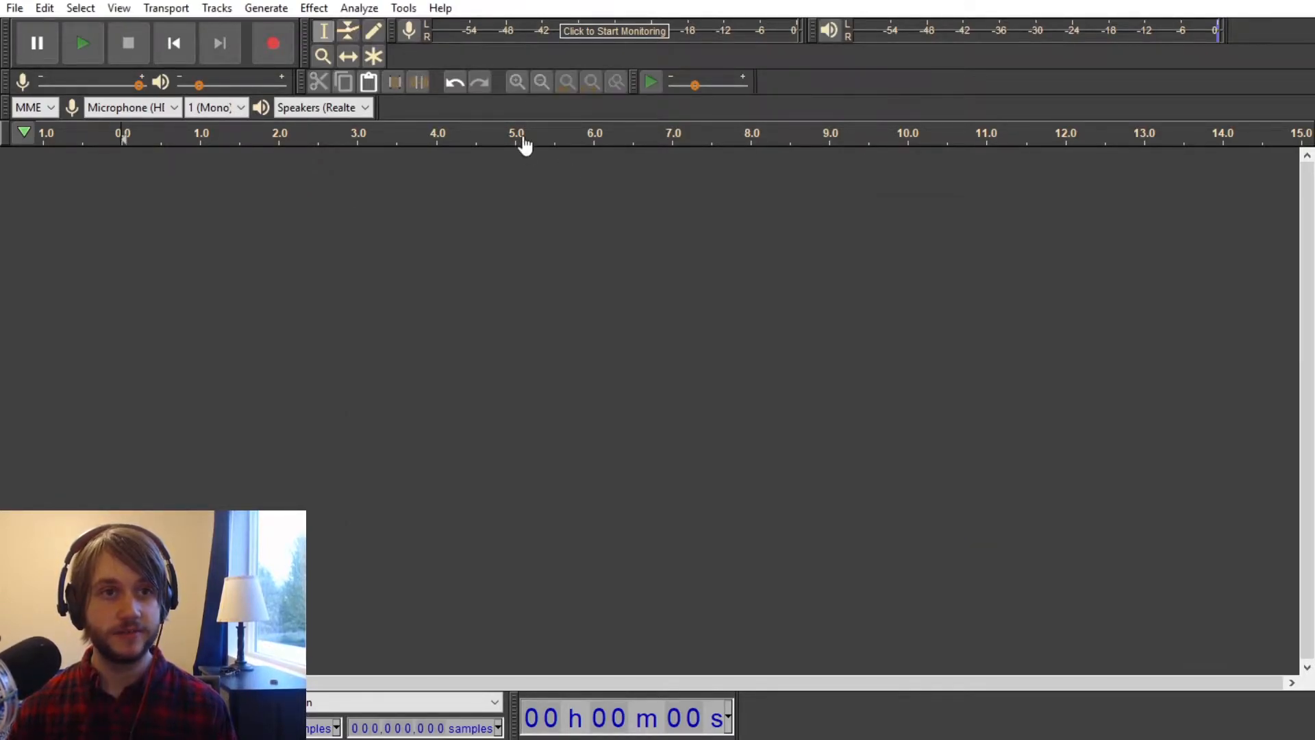
# Step: Generate a 10-second white noise track with an amplitude of 0.8
pyautogui.click(314, 8)
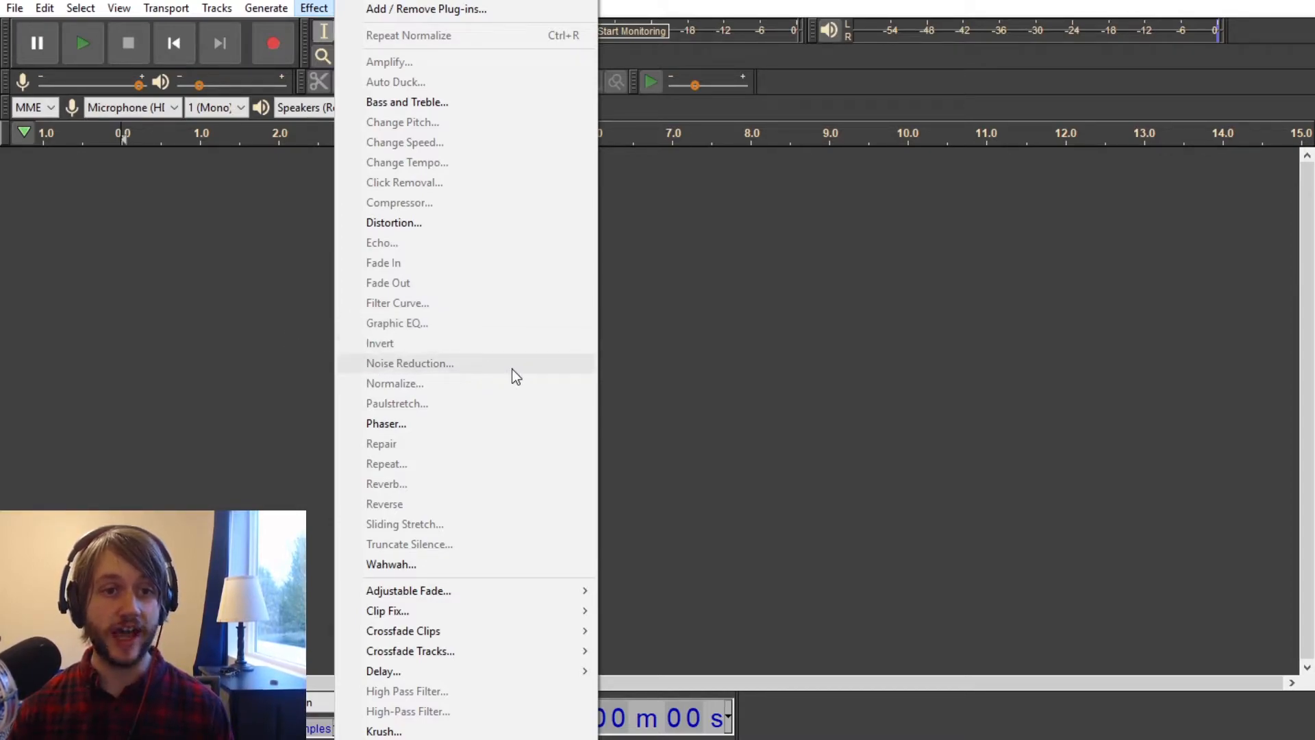
pyautogui.click(259, 243)
pyautogui.click(267, 9)
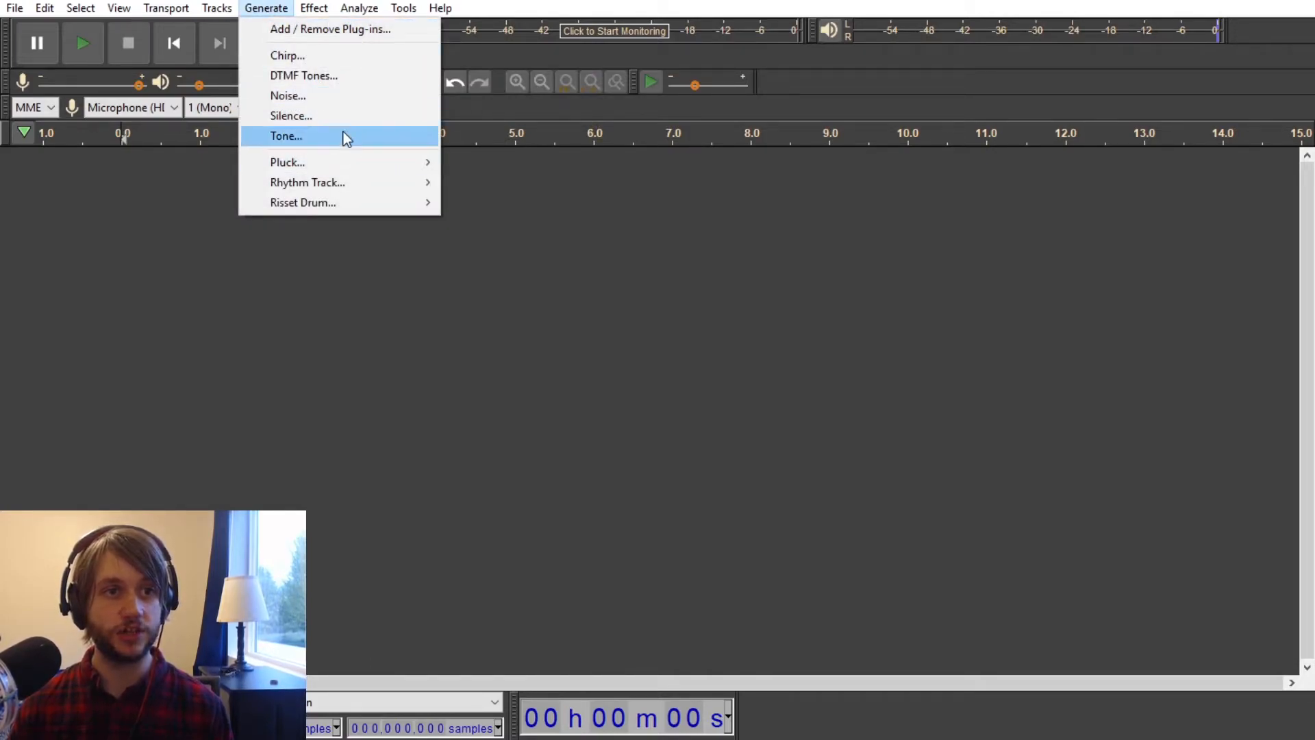
pyautogui.click(348, 107)
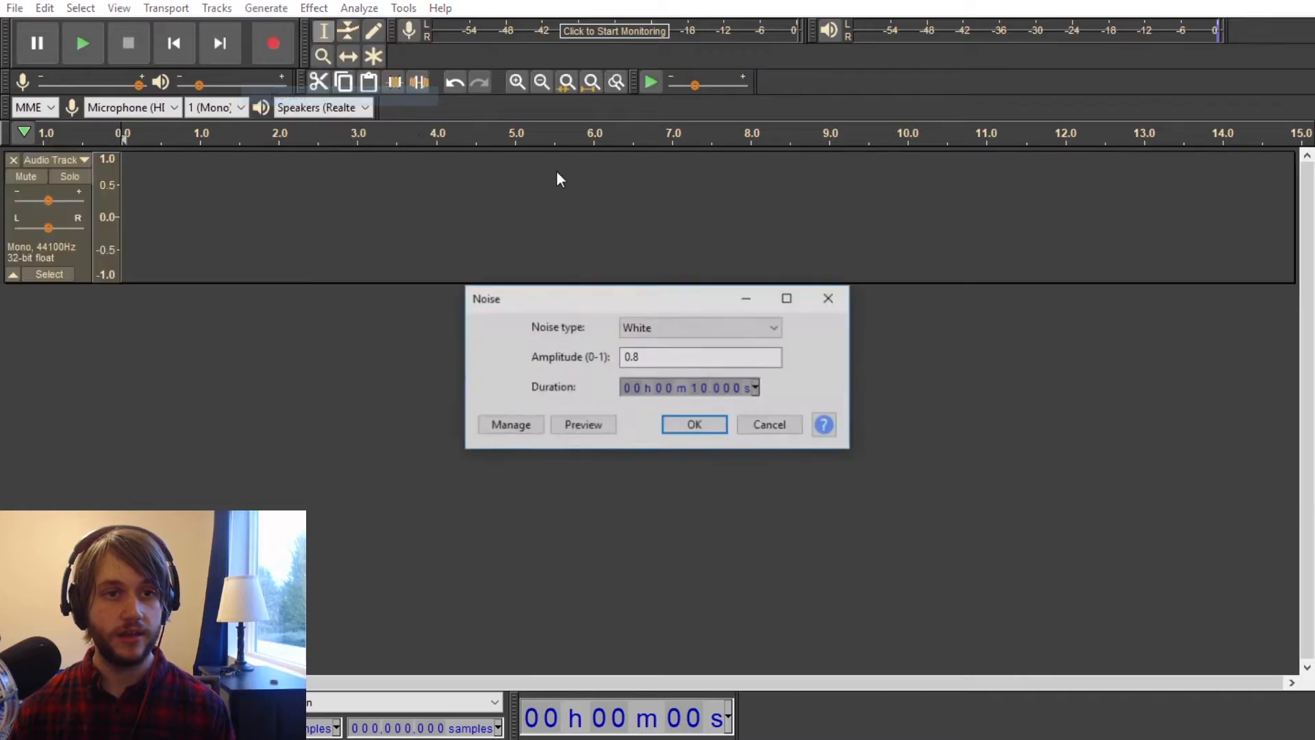
pyautogui.click(686, 426)
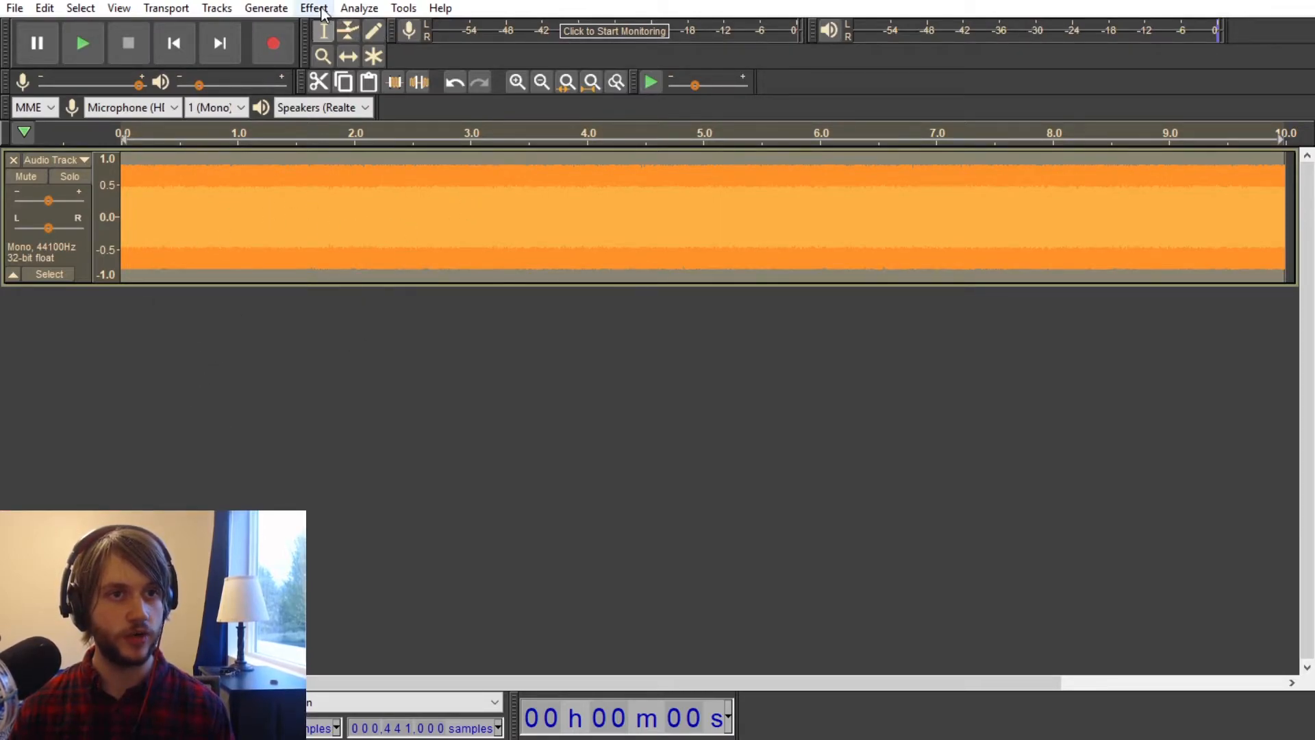
# Step: Generate a 10-second 300 Hz sine tone with an amplitude of 0.8 on a second track
pyautogui.click(299, 250)
pyautogui.click(265, 7)
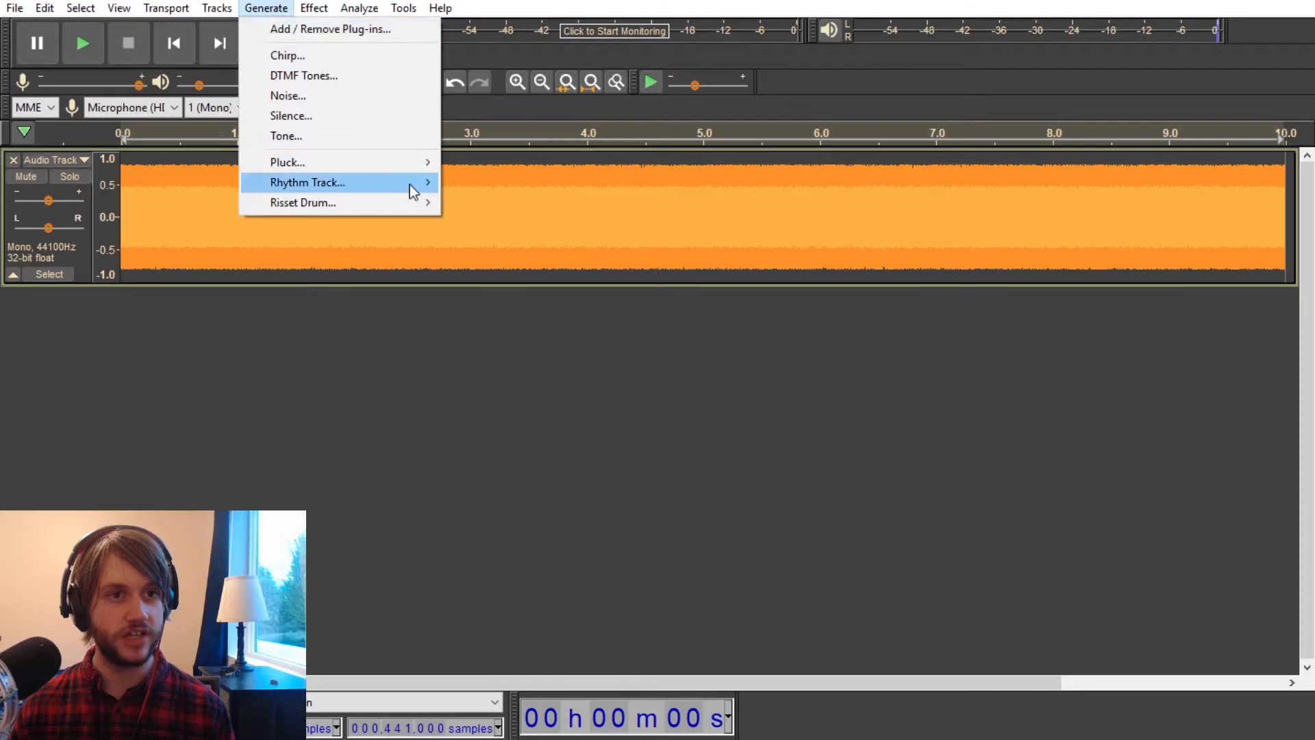
pyautogui.click(343, 136)
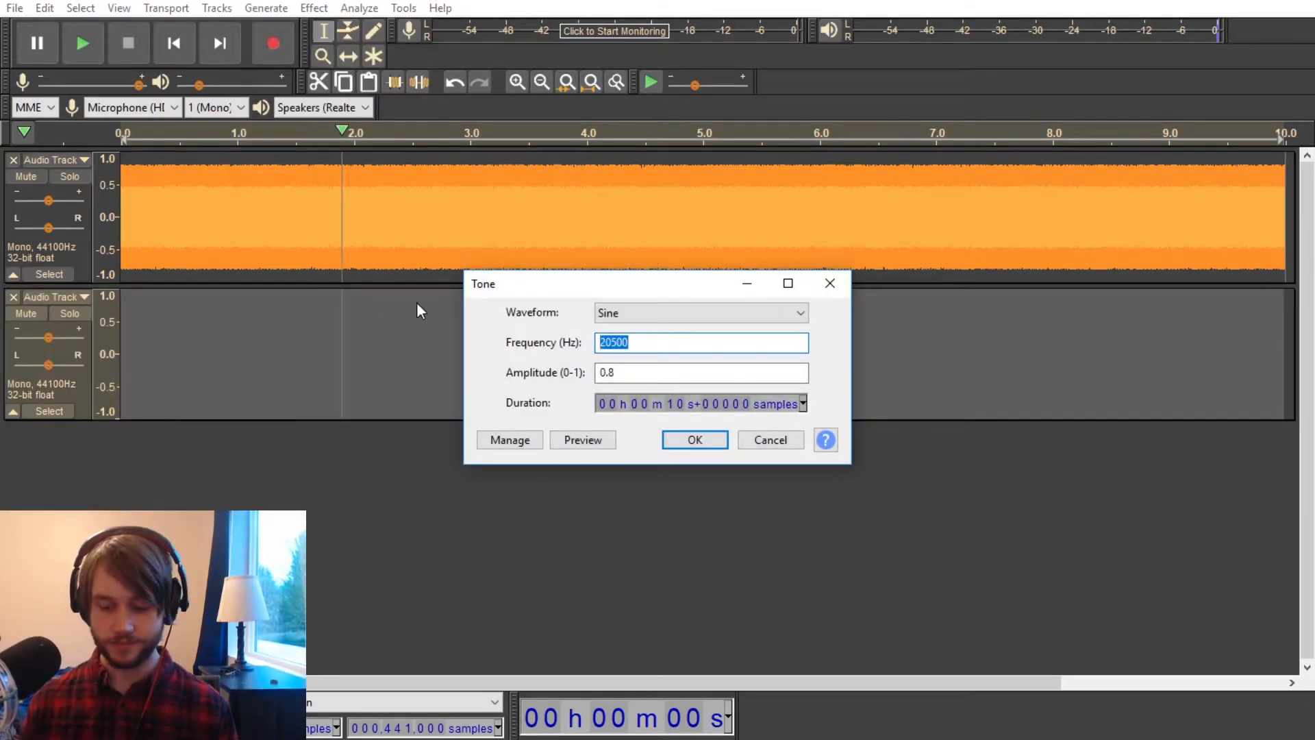
pyautogui.write('3')
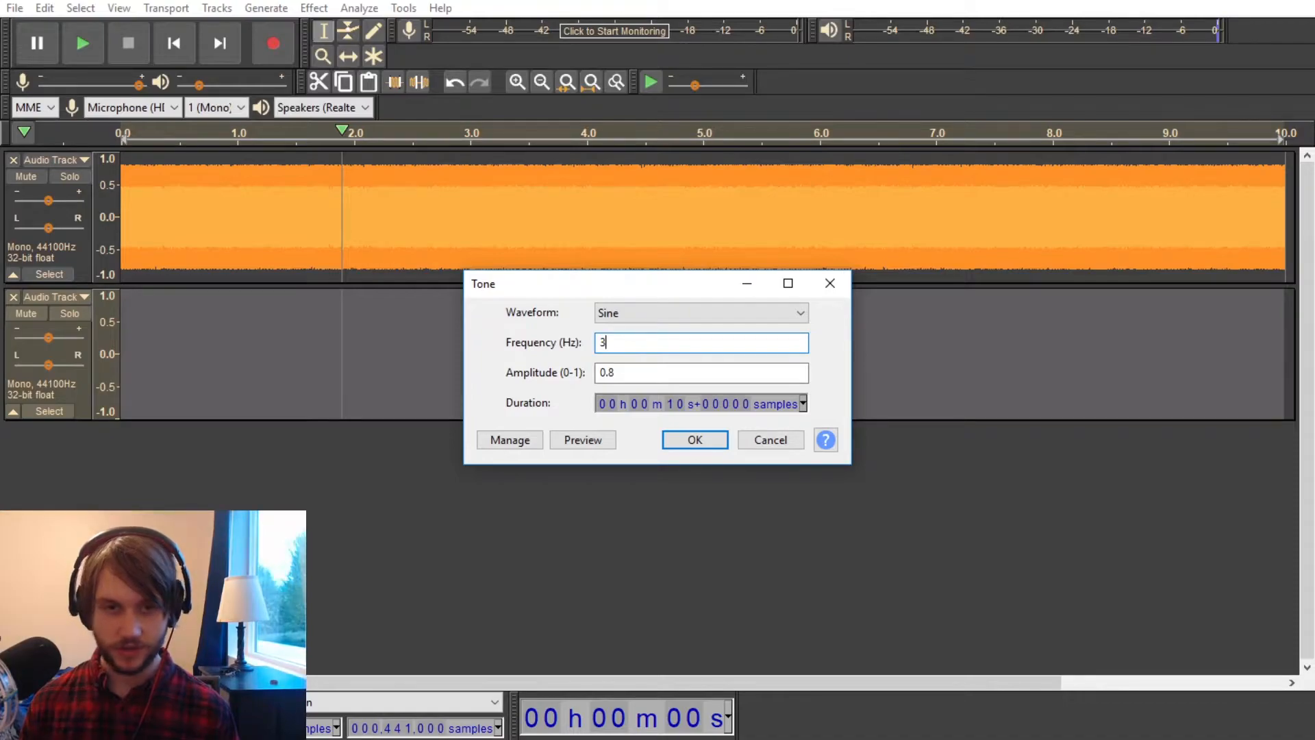
pyautogui.write('00')
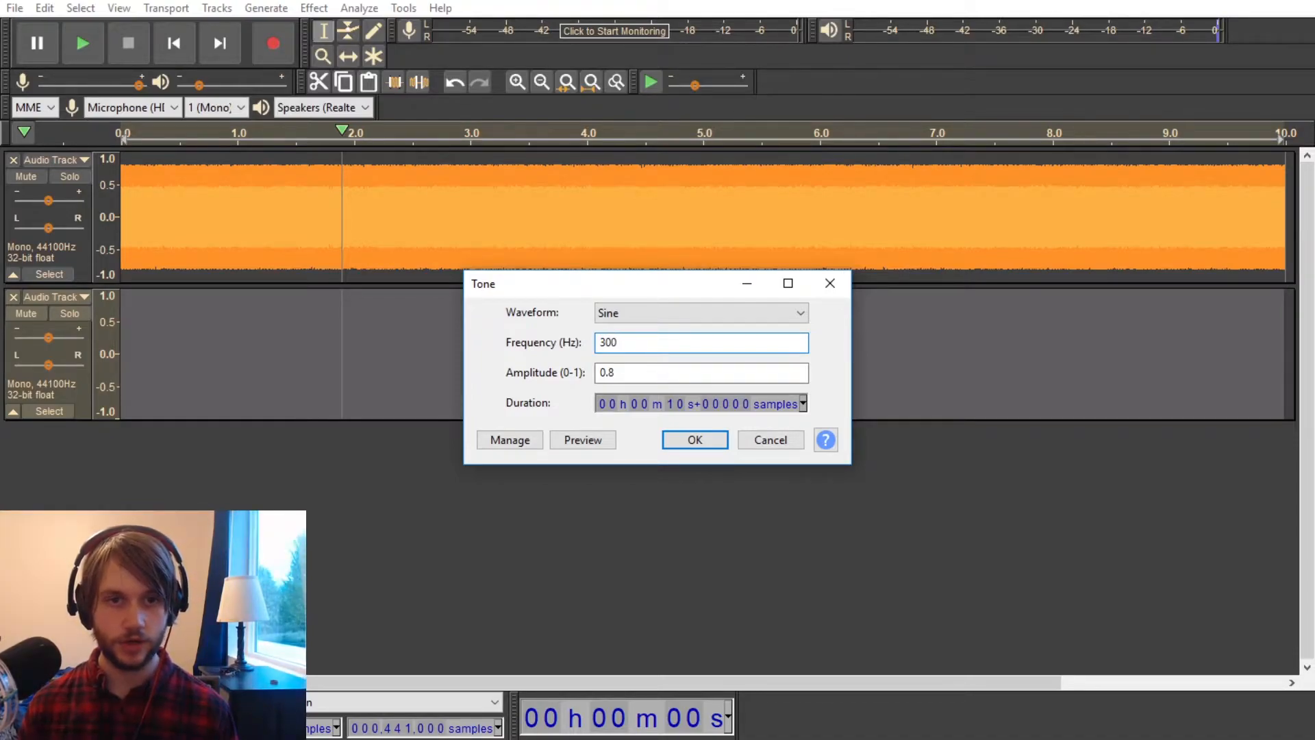
pyautogui.click(794, 310)
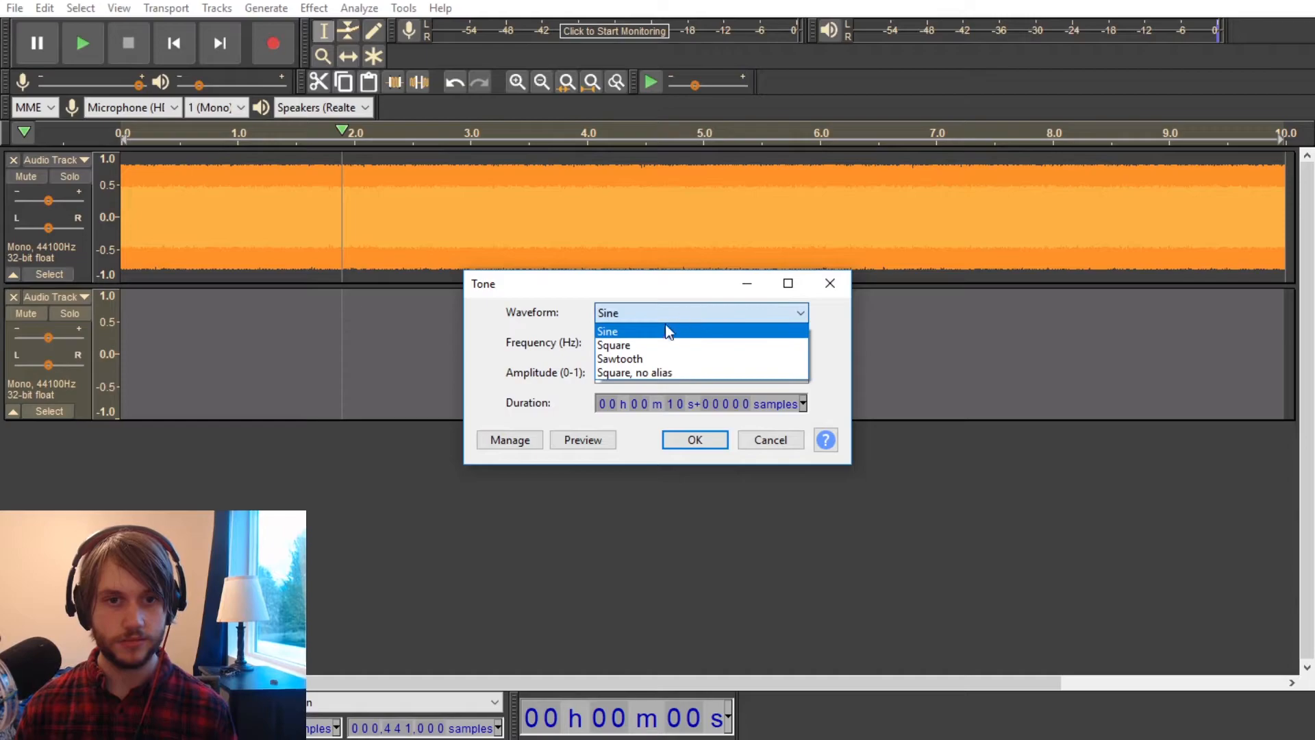
pyautogui.click(648, 348)
pyautogui.click(692, 307)
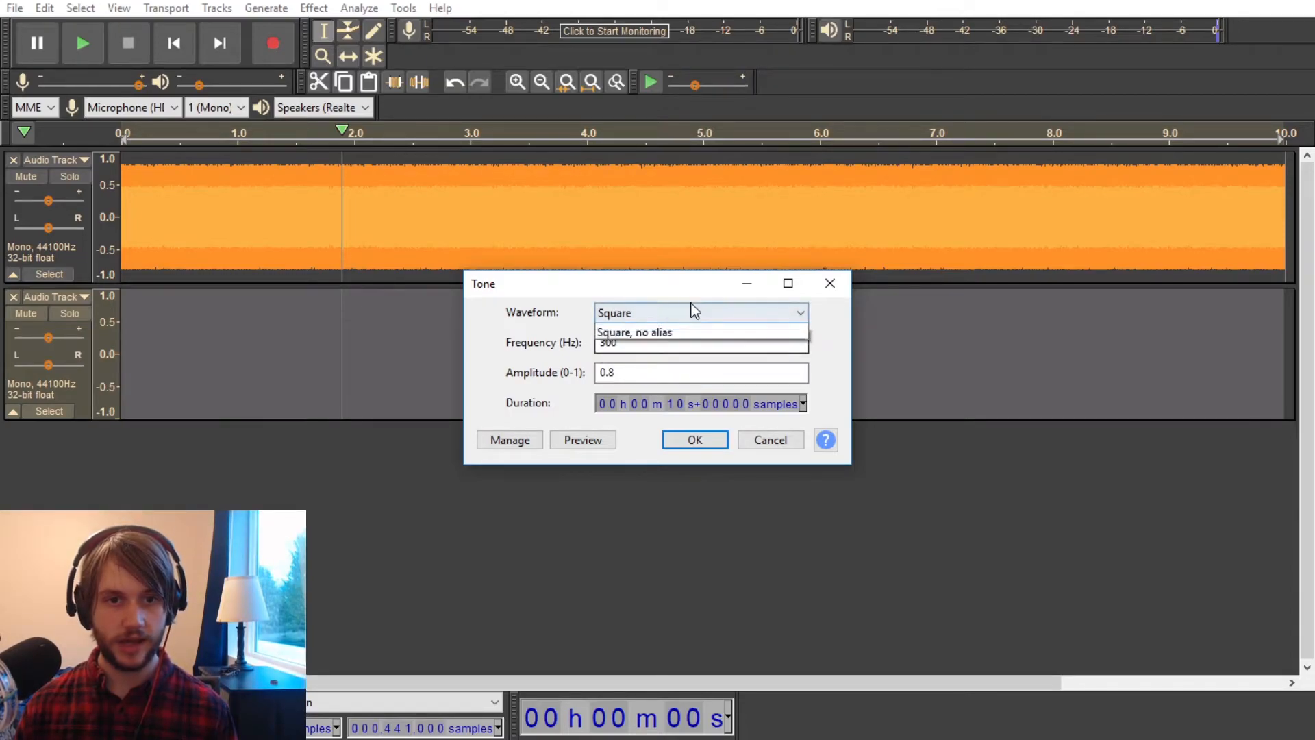
pyautogui.click(633, 361)
pyautogui.click(682, 314)
pyautogui.click(680, 328)
pyautogui.click(695, 441)
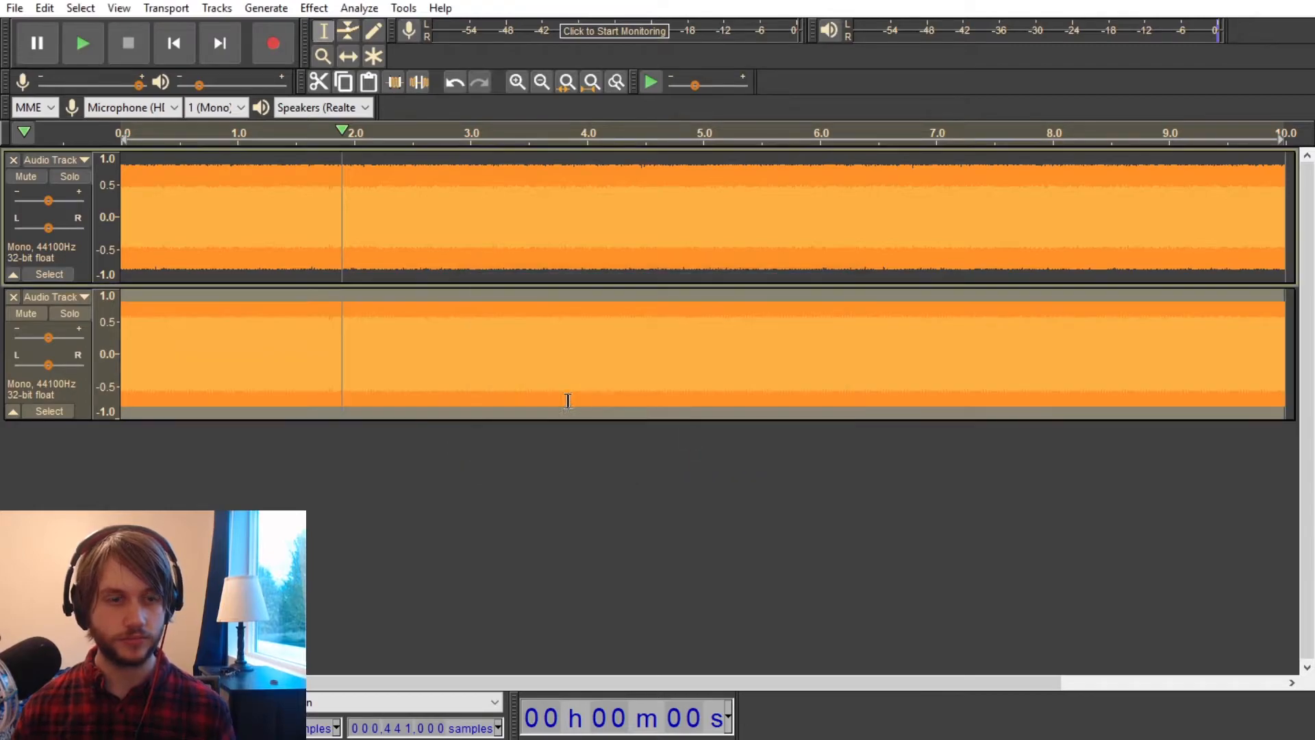
# Step: Lower the gain of the tone and noise tracks and briefly play them together
pyautogui.moveTo(38, 339); pyautogui.dragTo(36, 338)
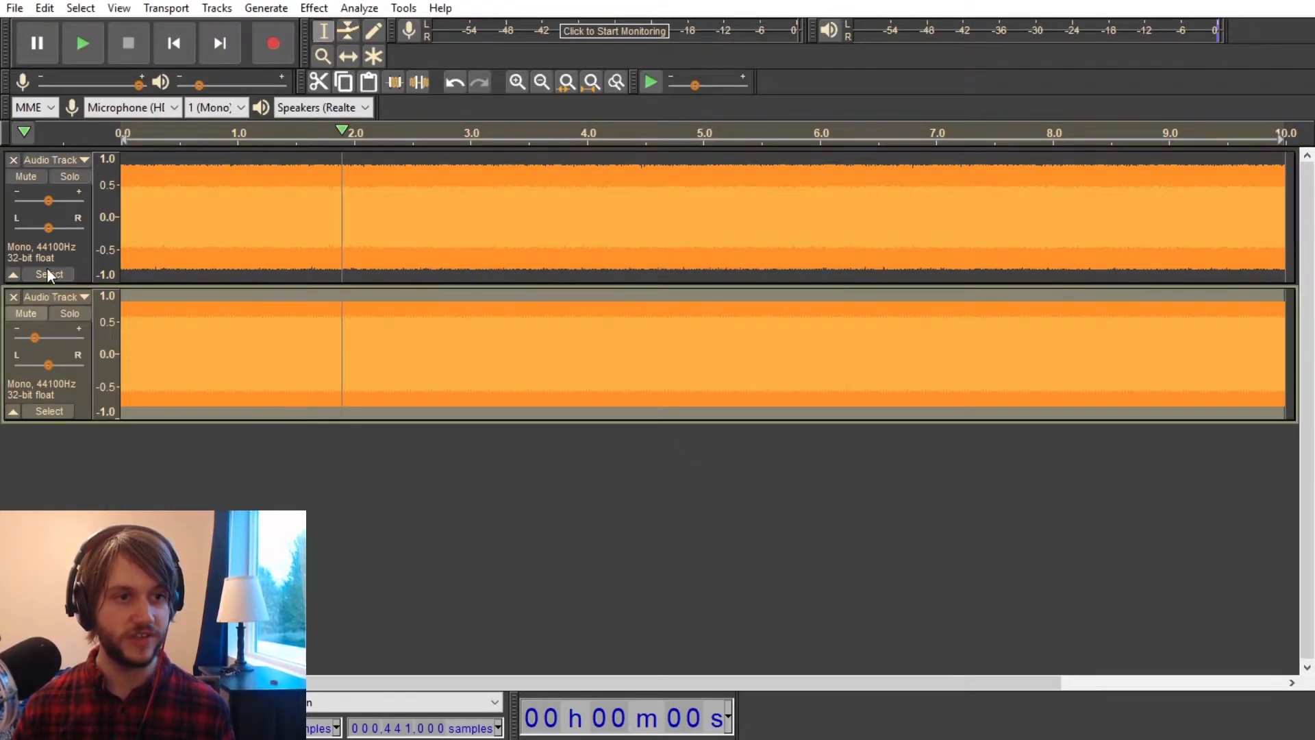
pyautogui.click(32, 200)
pyautogui.press('space')
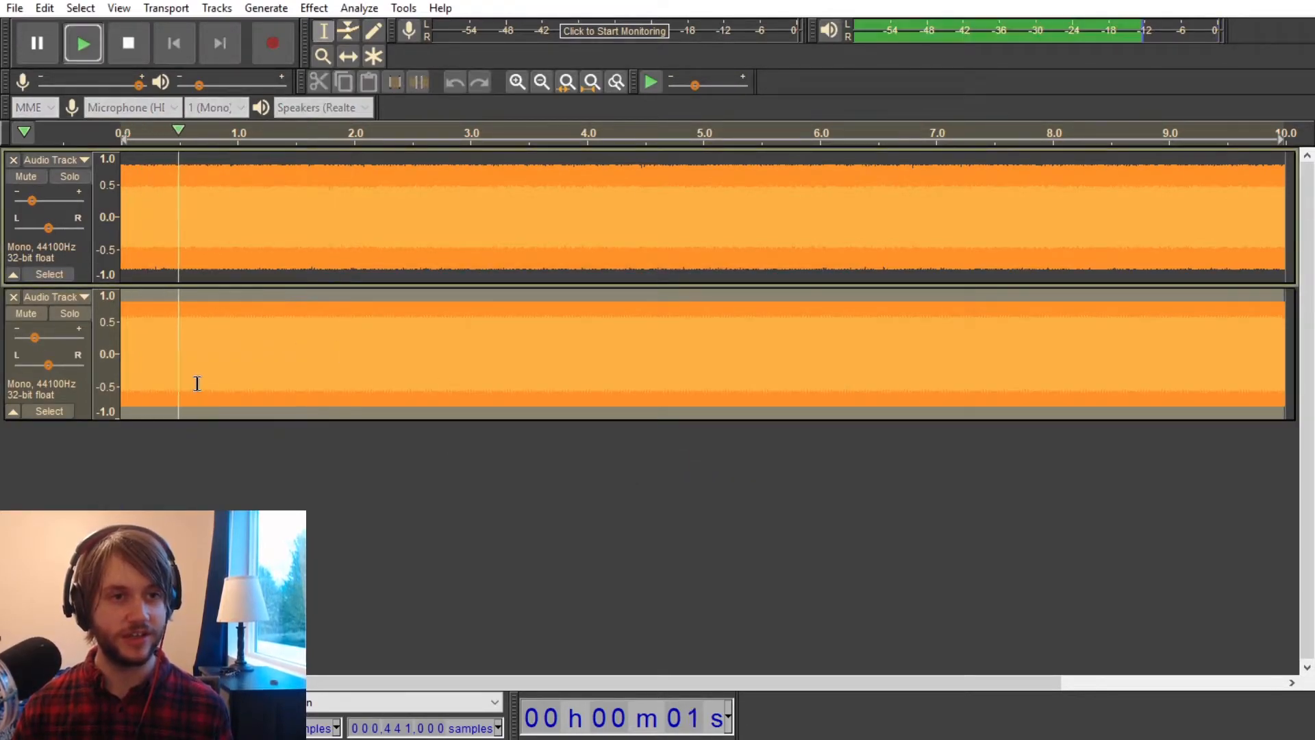
pyautogui.press('space')
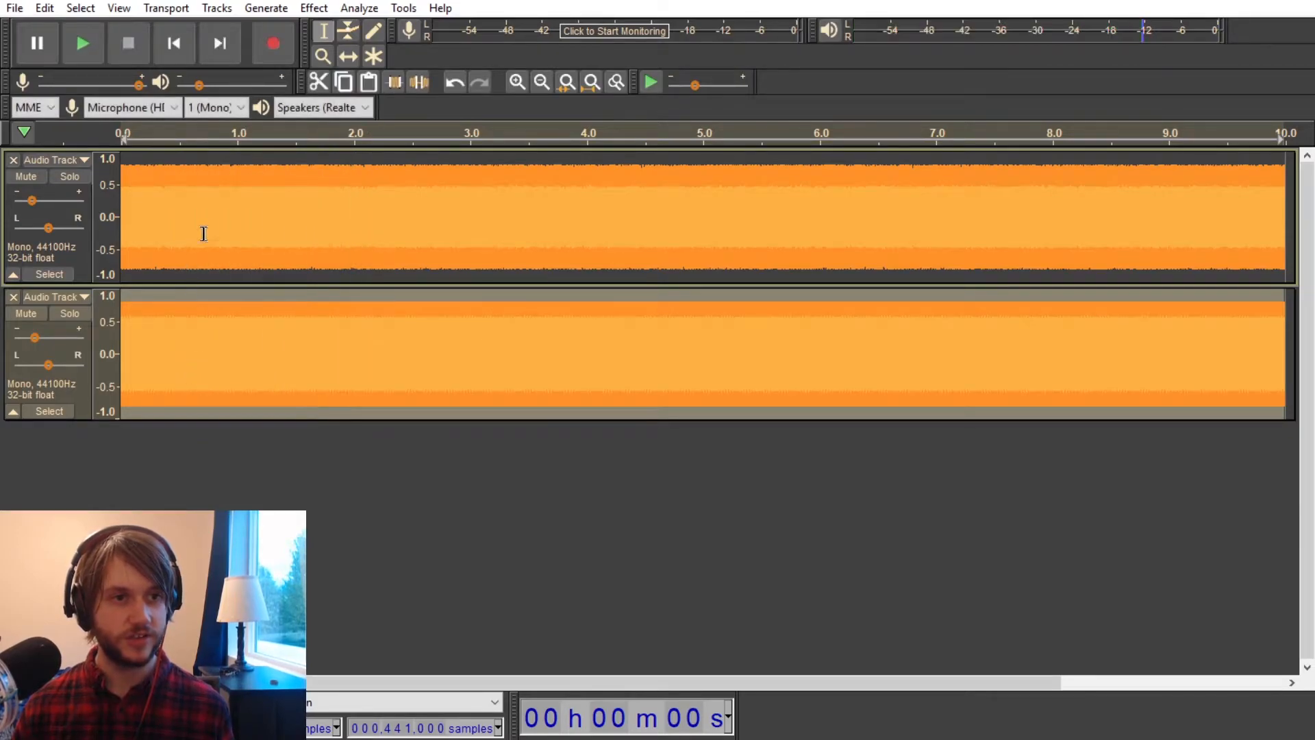
# Step: Select the whole white noise track and capture its noise profile for Noise Reduction
pyautogui.click(248, 165)
pyautogui.click(312, 7)
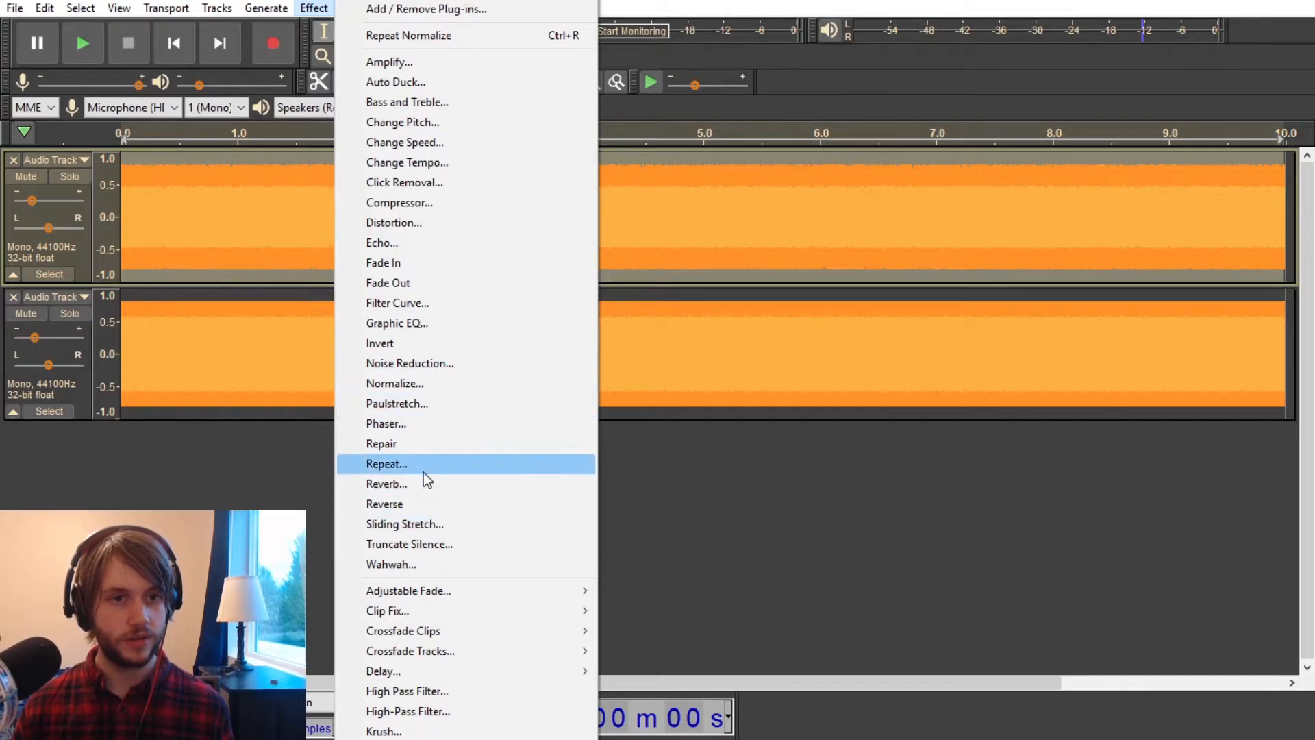
pyautogui.doubleClick(199, 221)
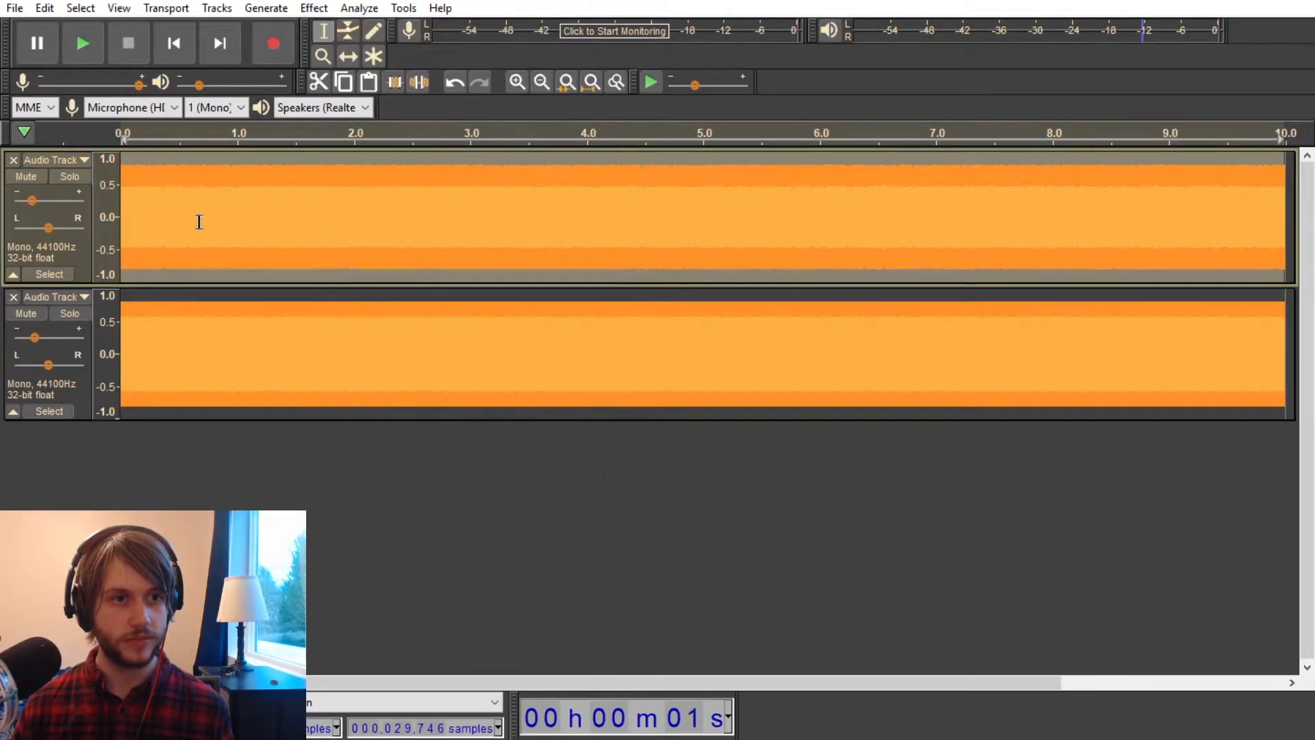
pyautogui.click(314, 7)
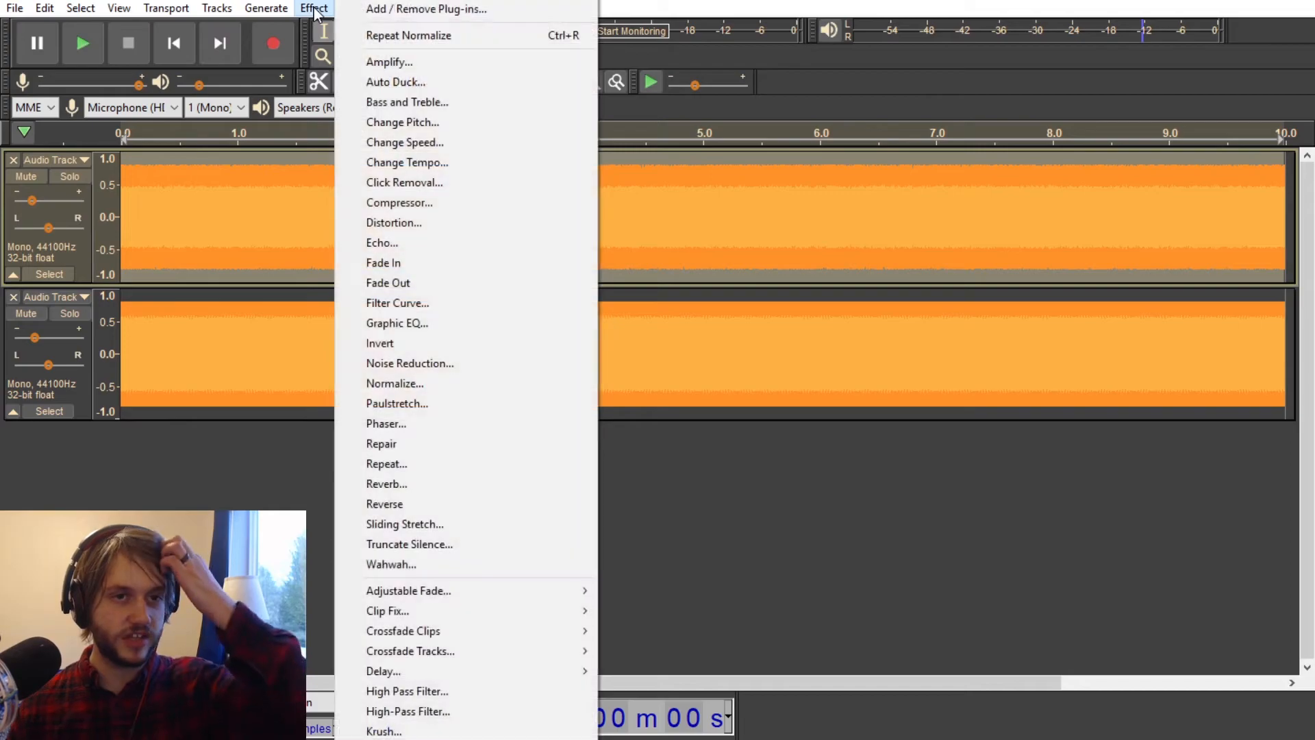
pyautogui.click(419, 364)
pyautogui.click(658, 288)
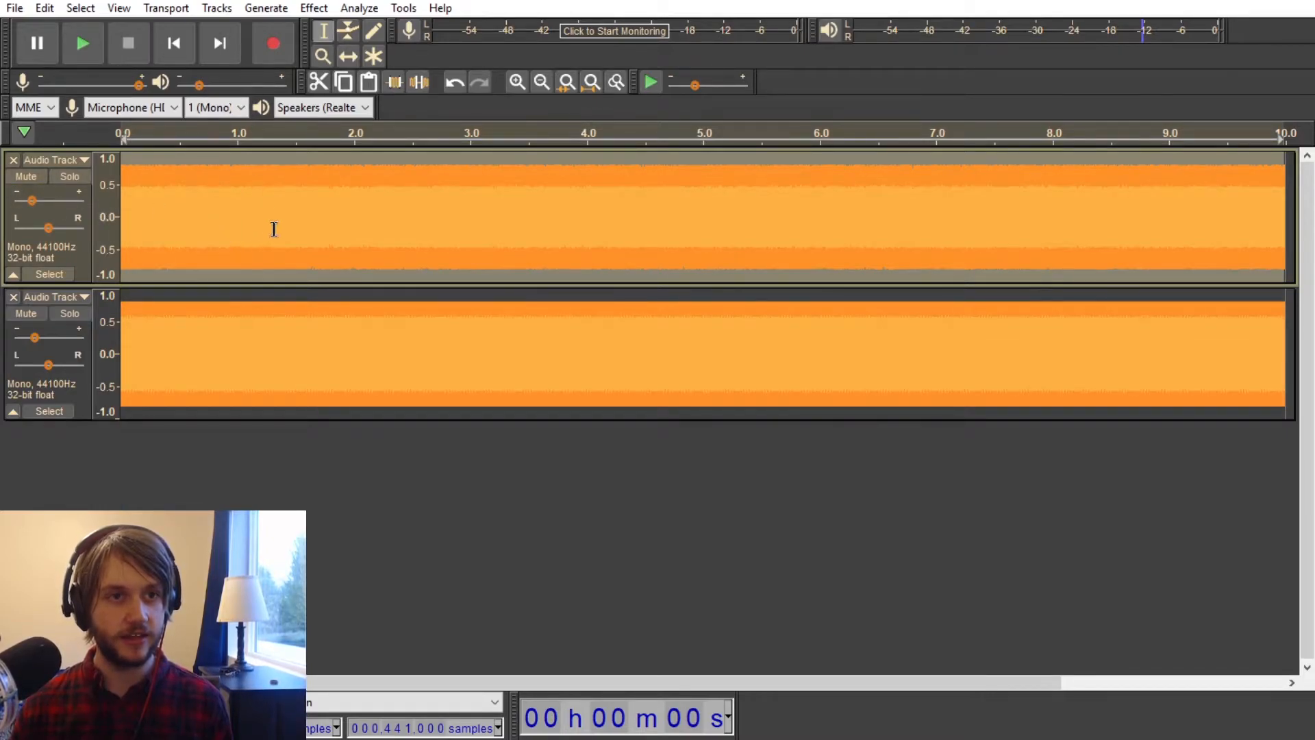
# Step: Reset the gain of both the noise and tone tracks to the centre setting
pyautogui.click(214, 8)
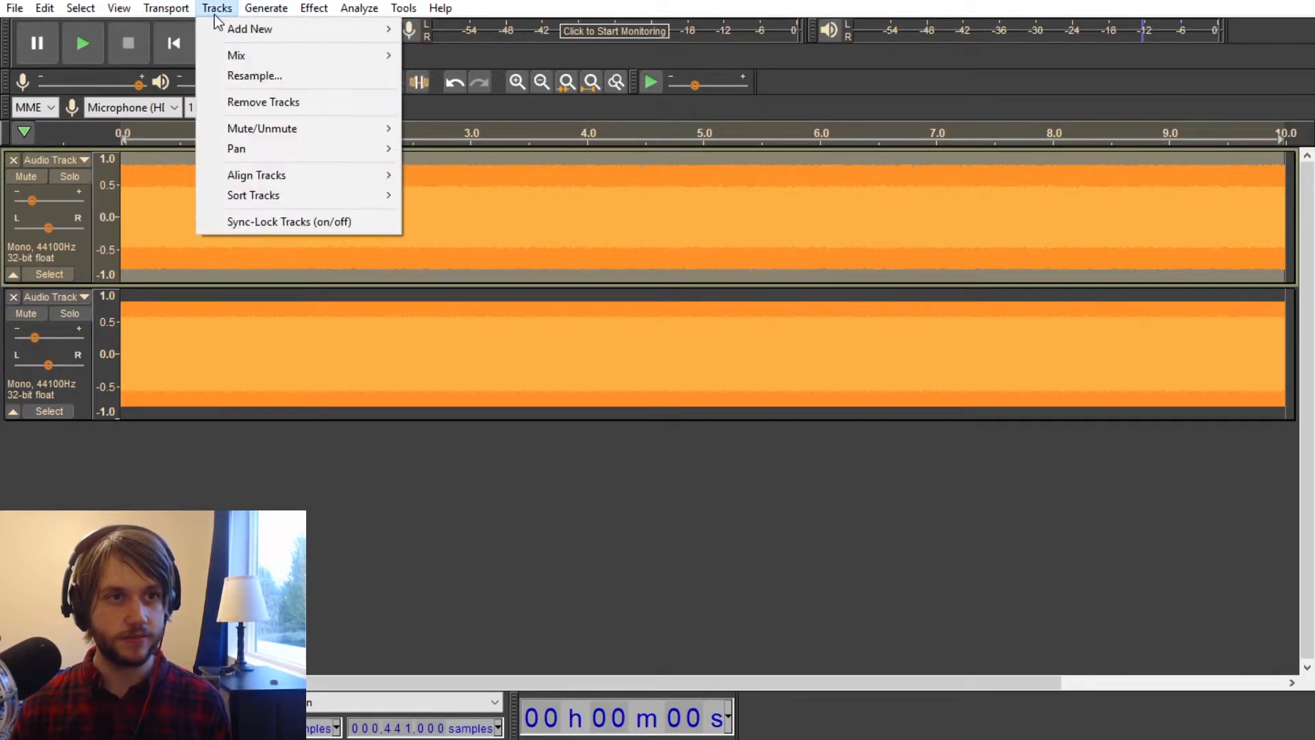
pyautogui.click(216, 10)
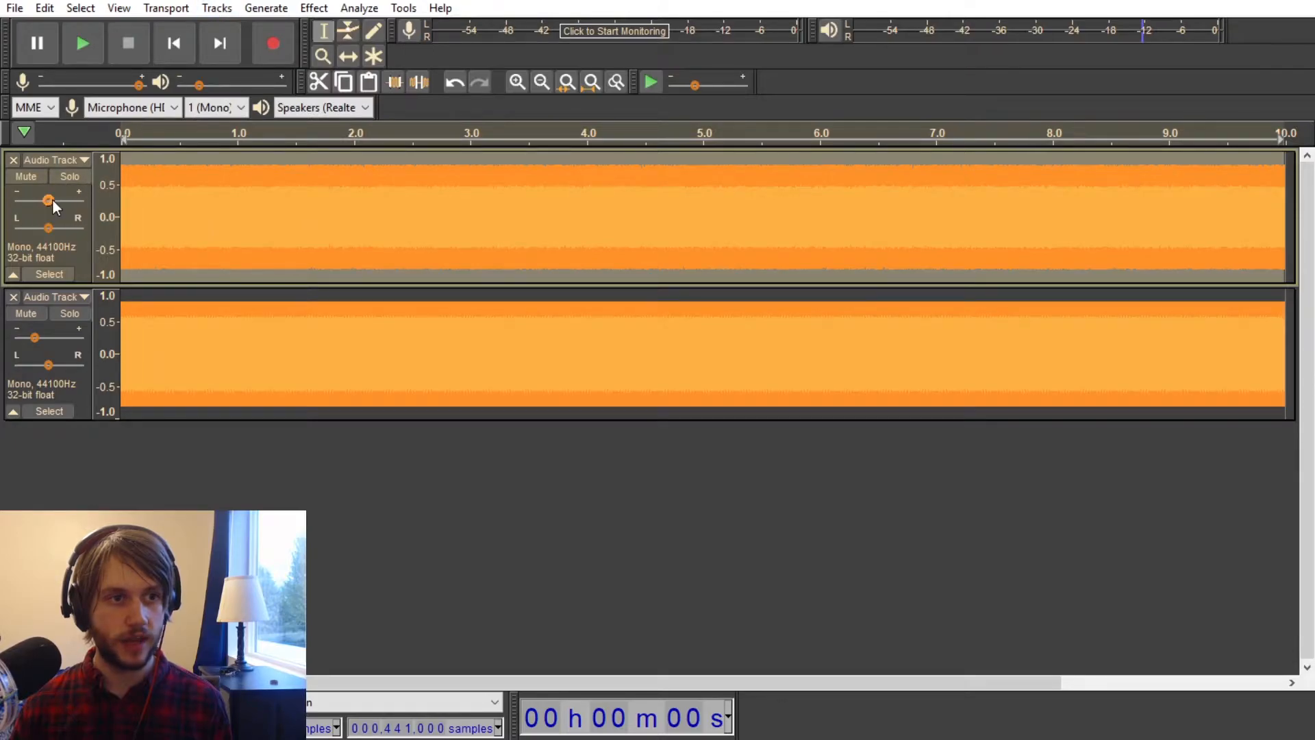
pyautogui.moveTo(39, 337); pyautogui.dragTo(48, 337)
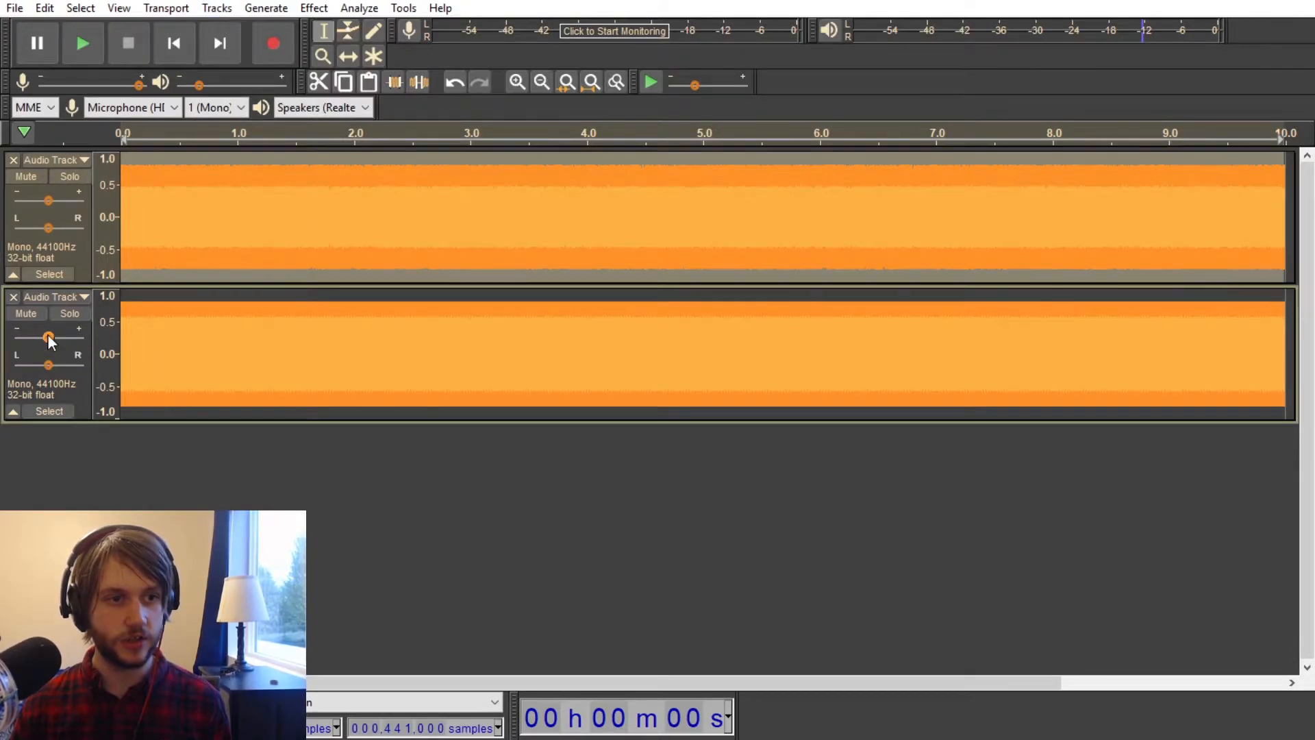
# Step: Select both the noise and tone tracks and mix and render them into a single track
pyautogui.click(209, 9)
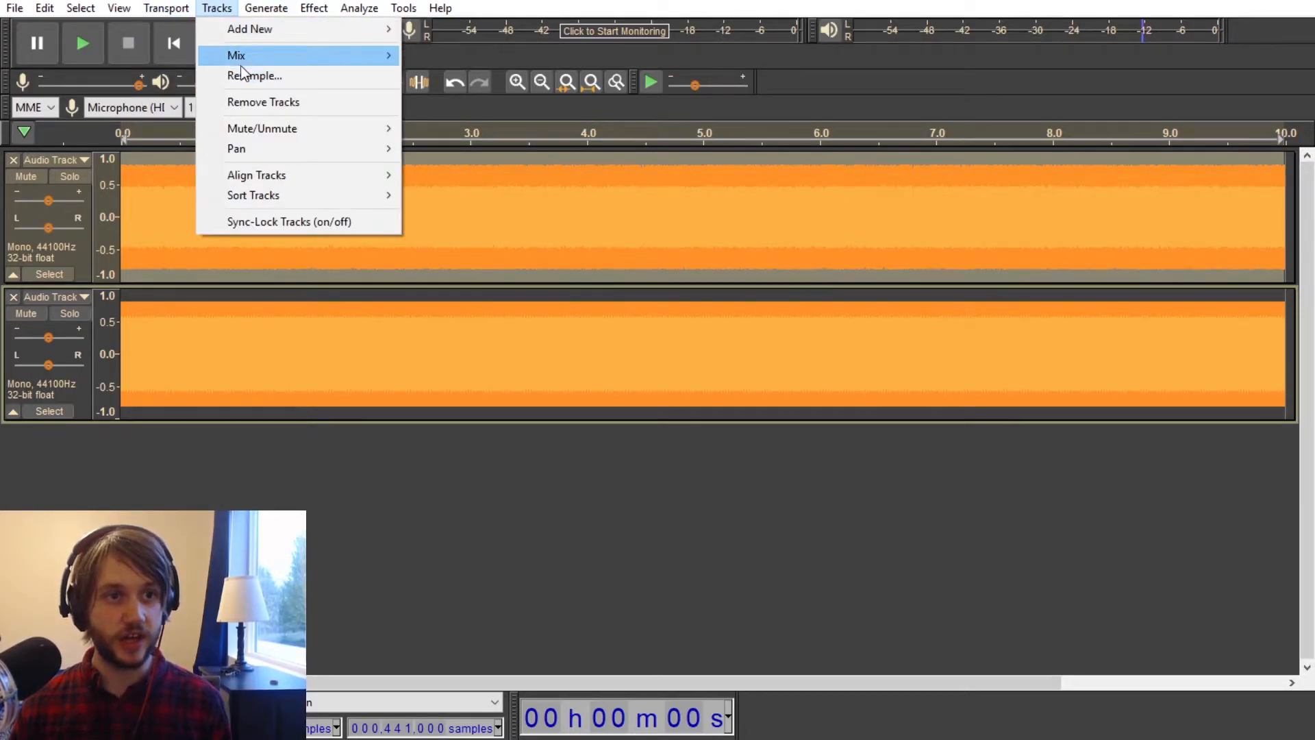
pyautogui.moveTo(256, 61)
pyautogui.click(491, 76)
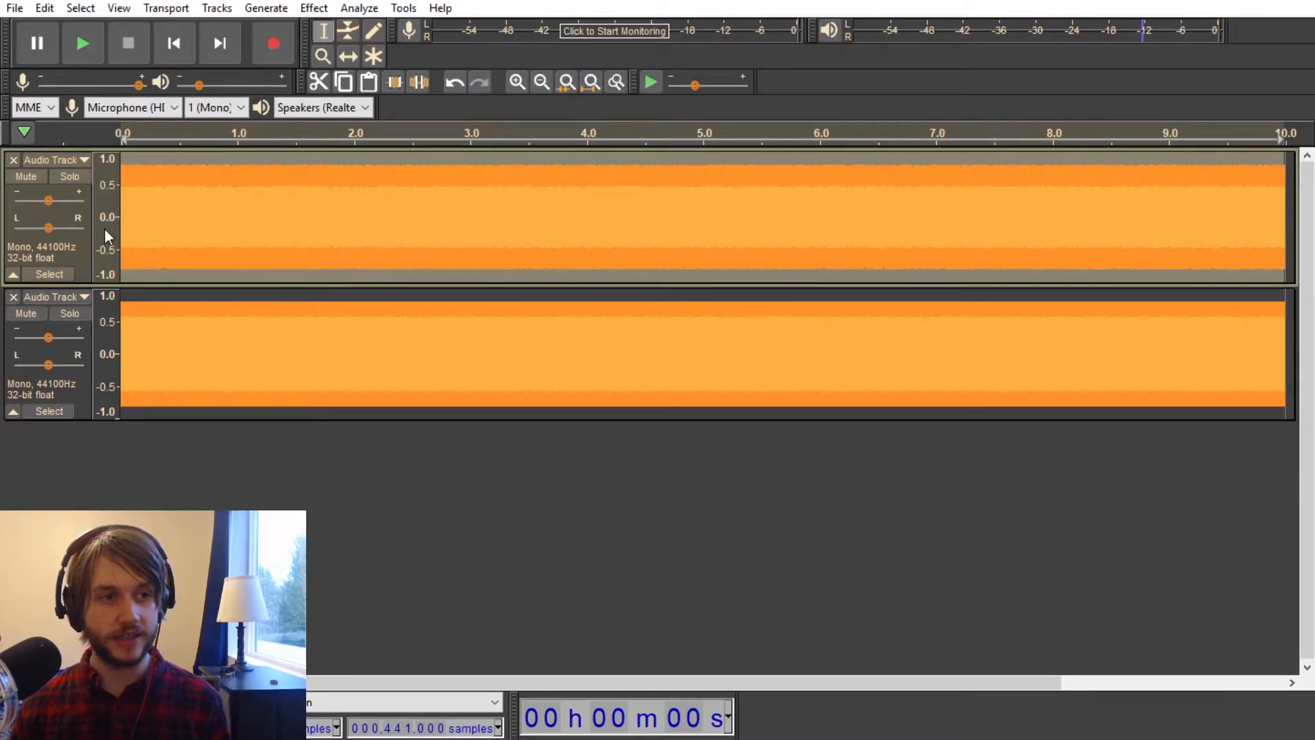
pyautogui.click(314, 183)
pyautogui.doubleClick(314, 220)
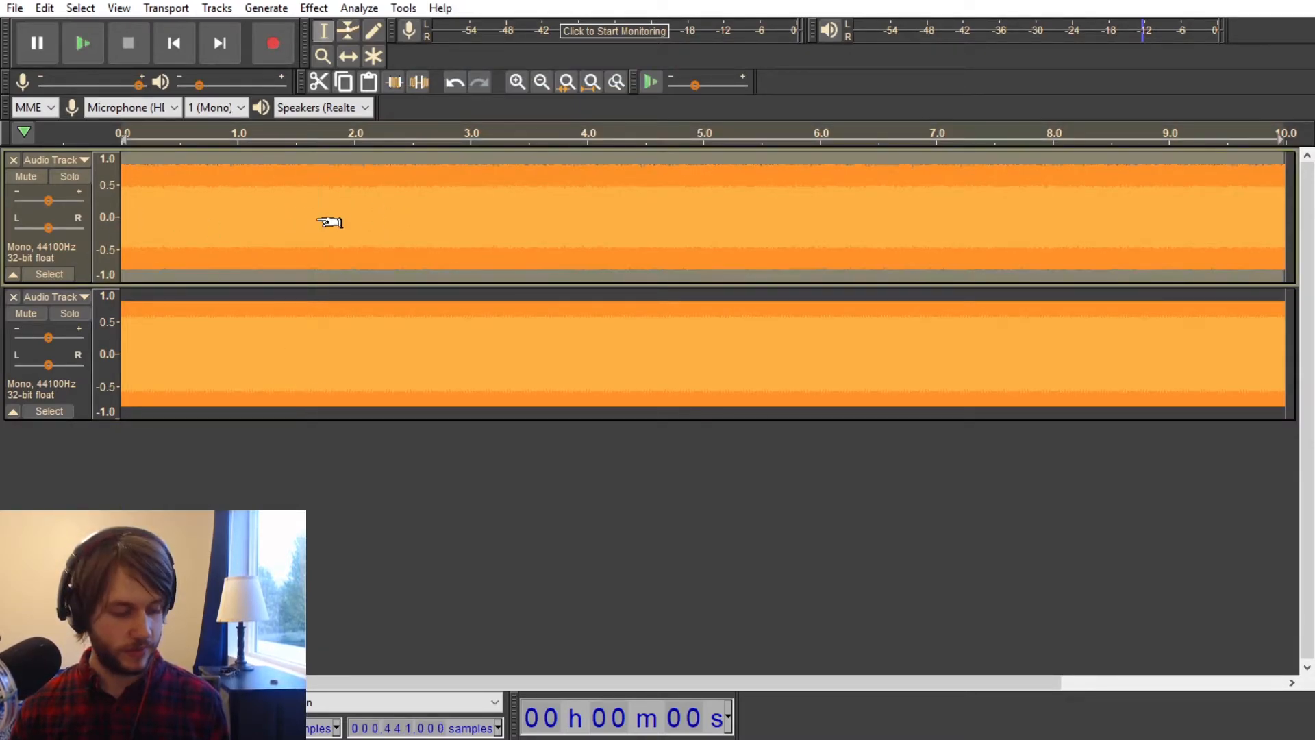
pyautogui.hotkey('ctrl', 'a')
pyautogui.click(220, 9)
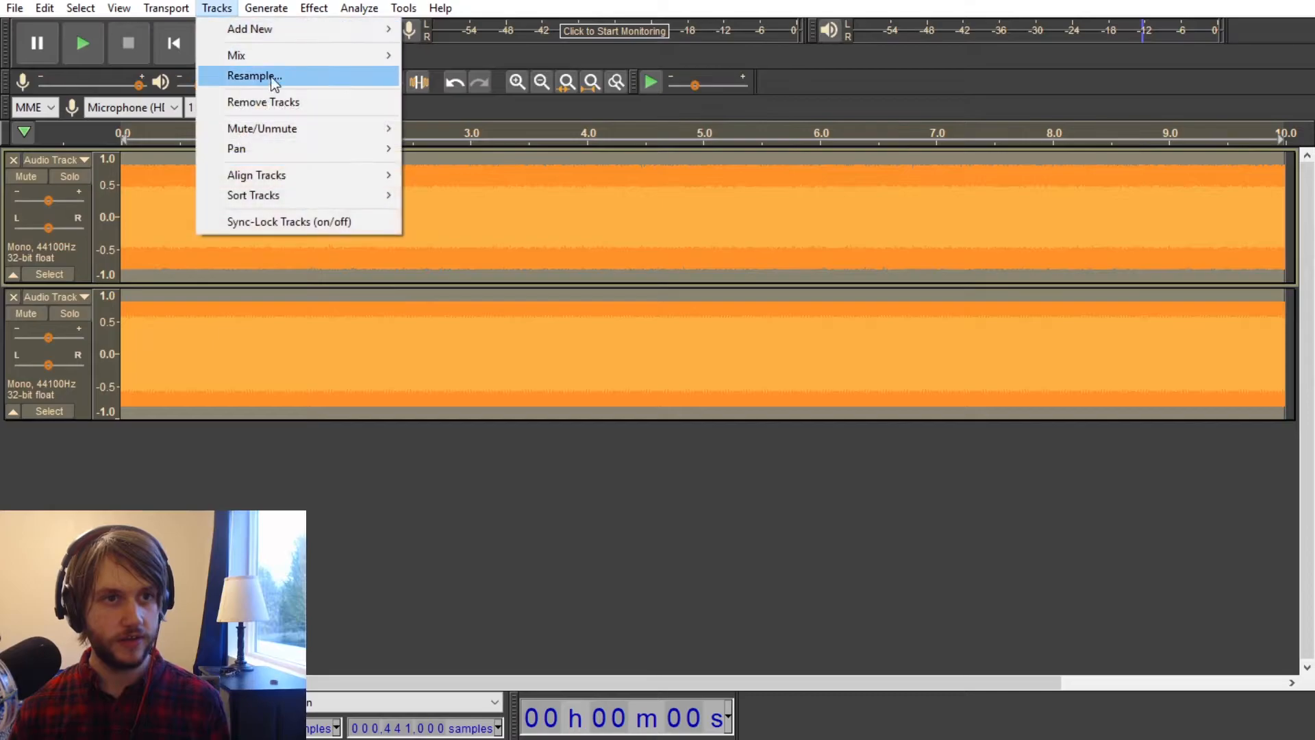
pyautogui.moveTo(280, 56)
pyautogui.click(492, 75)
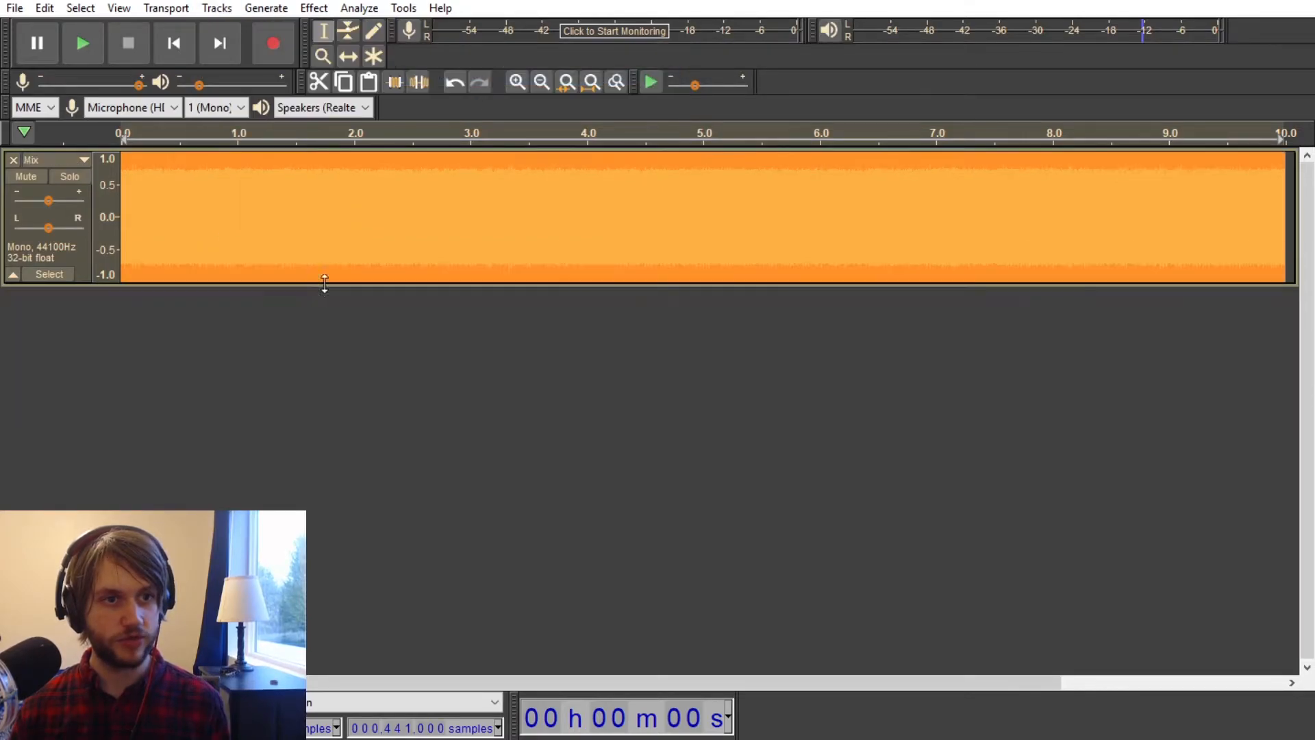
# Step: Normalize the mixed noise and tone track
pyautogui.click(310, 9)
pyautogui.click(417, 381)
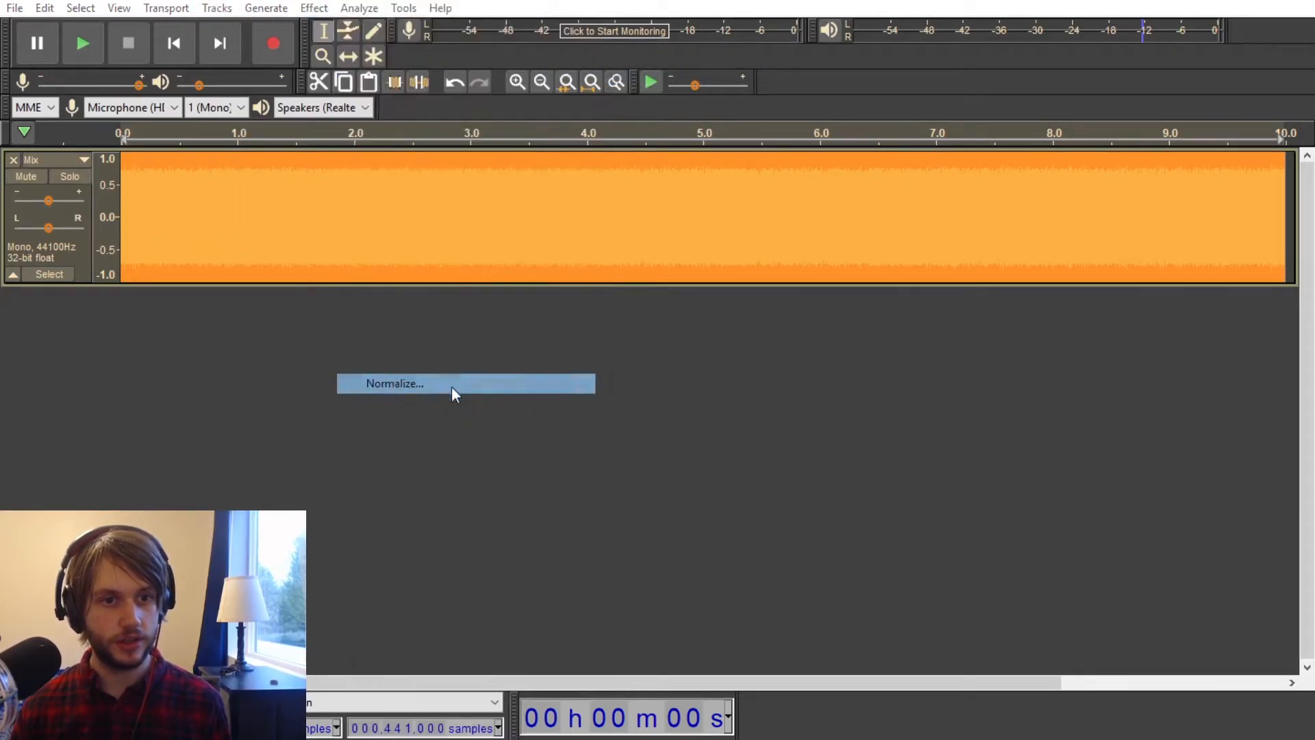
pyautogui.click(690, 430)
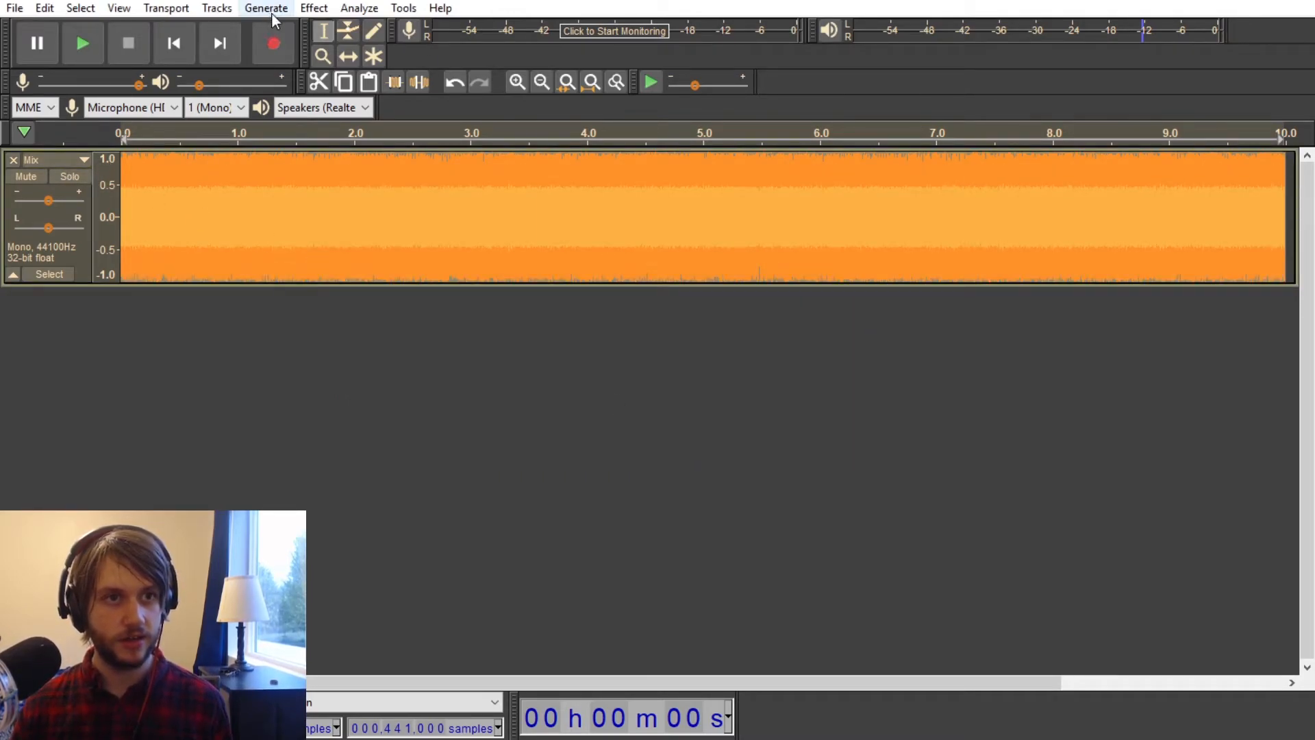
# Step: Apply Noise Reduction to the mixed track using the captured white noise profile
pyautogui.click(317, 8)
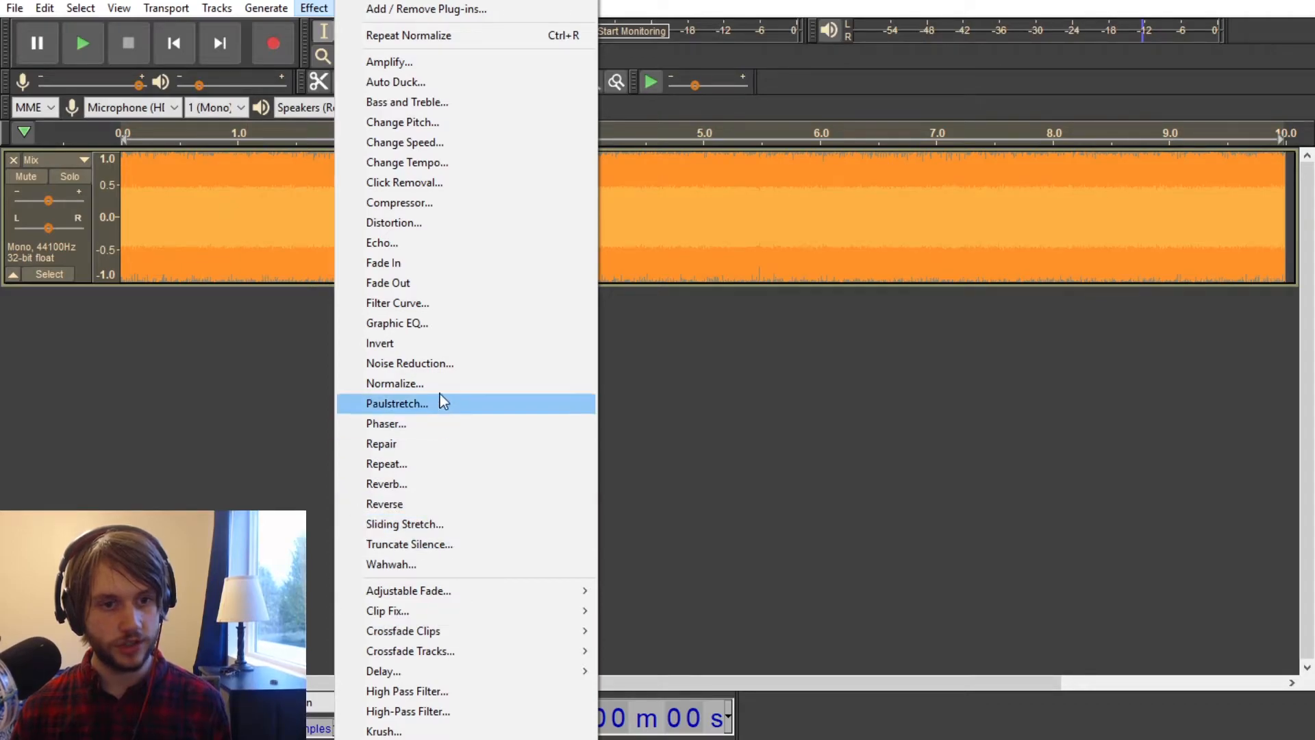
pyautogui.click(446, 365)
pyautogui.click(705, 520)
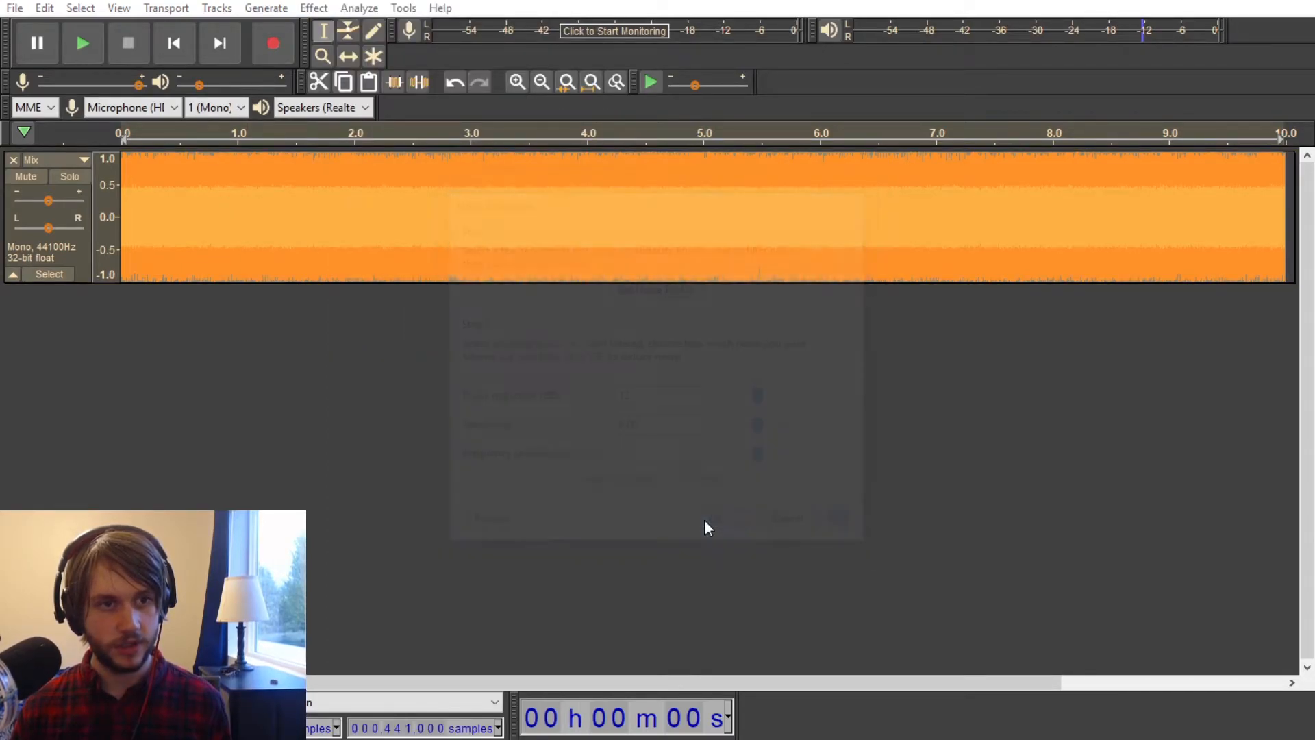
# Step: Undo the noise reduction on the mixed track and play back the track without it
pyautogui.click(314, 9)
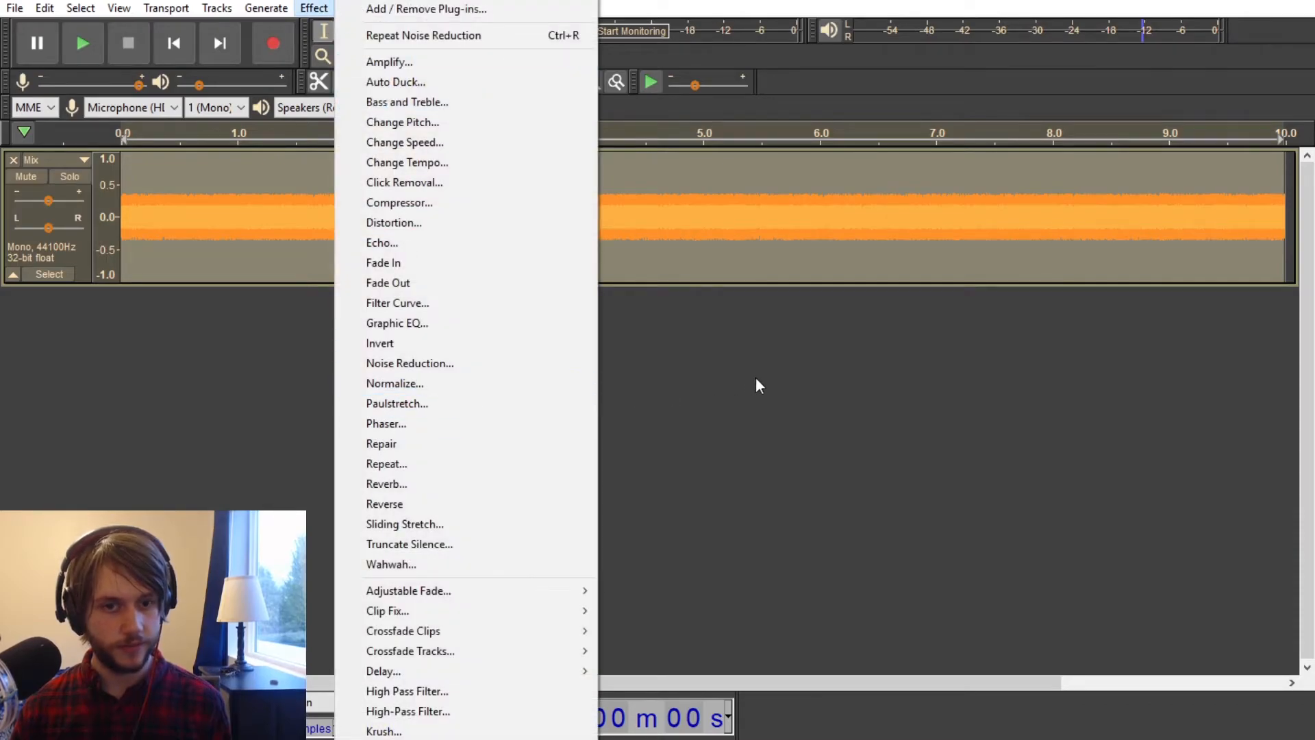
pyautogui.click(751, 377)
pyautogui.hotkey('ctrl', 'z')
pyautogui.press('space')
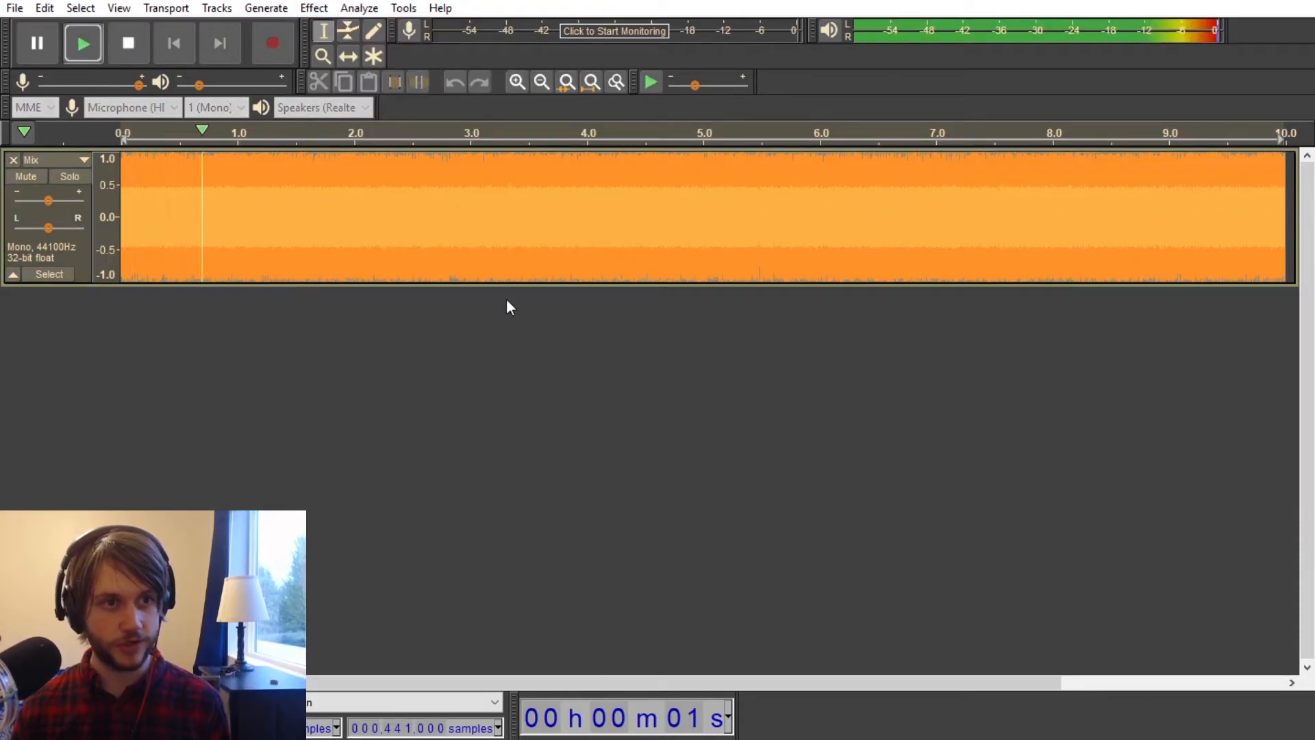
pyautogui.press('space')
# Step: Reapply Noise Reduction to the mixed track using the captured white noise profile
pyautogui.click(314, 9)
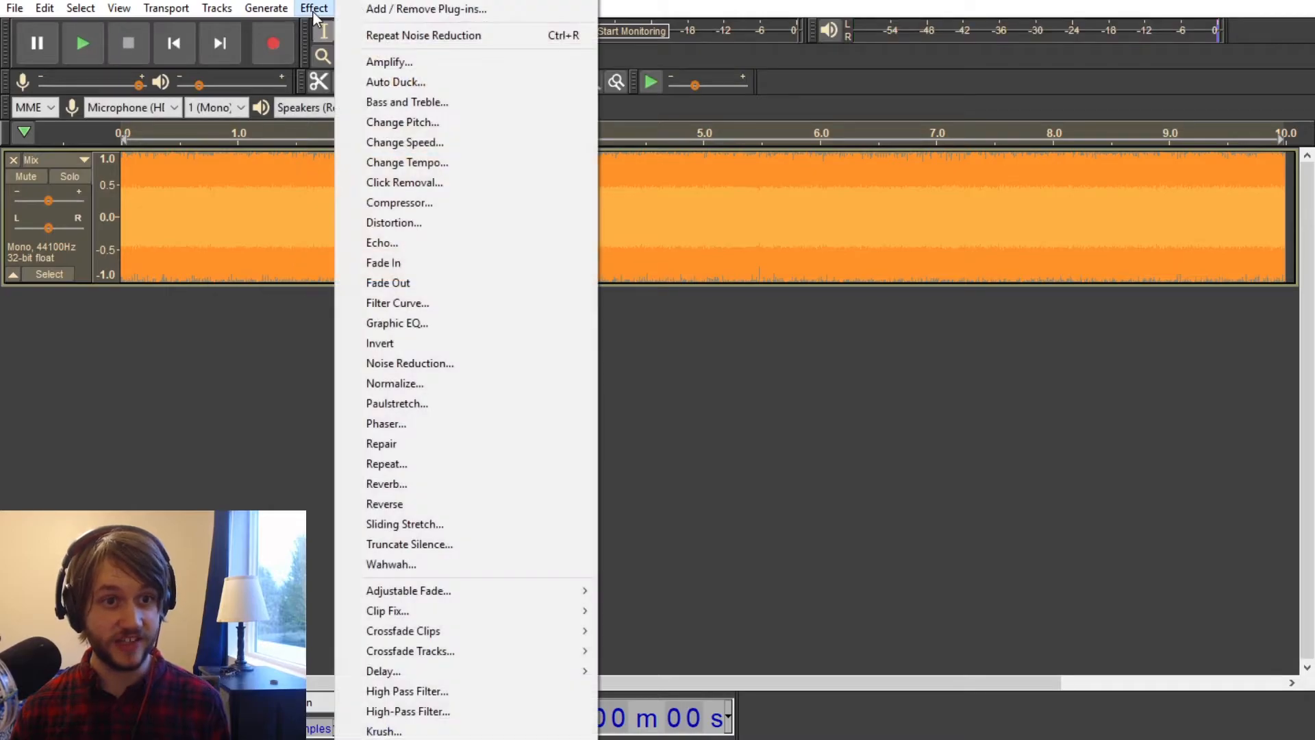
pyautogui.click(452, 364)
pyautogui.click(717, 522)
# Step: Normalize the noise-reduced mix to a peak amplitude of 0.0 dB and listen to it briefly
pyautogui.click(322, 8)
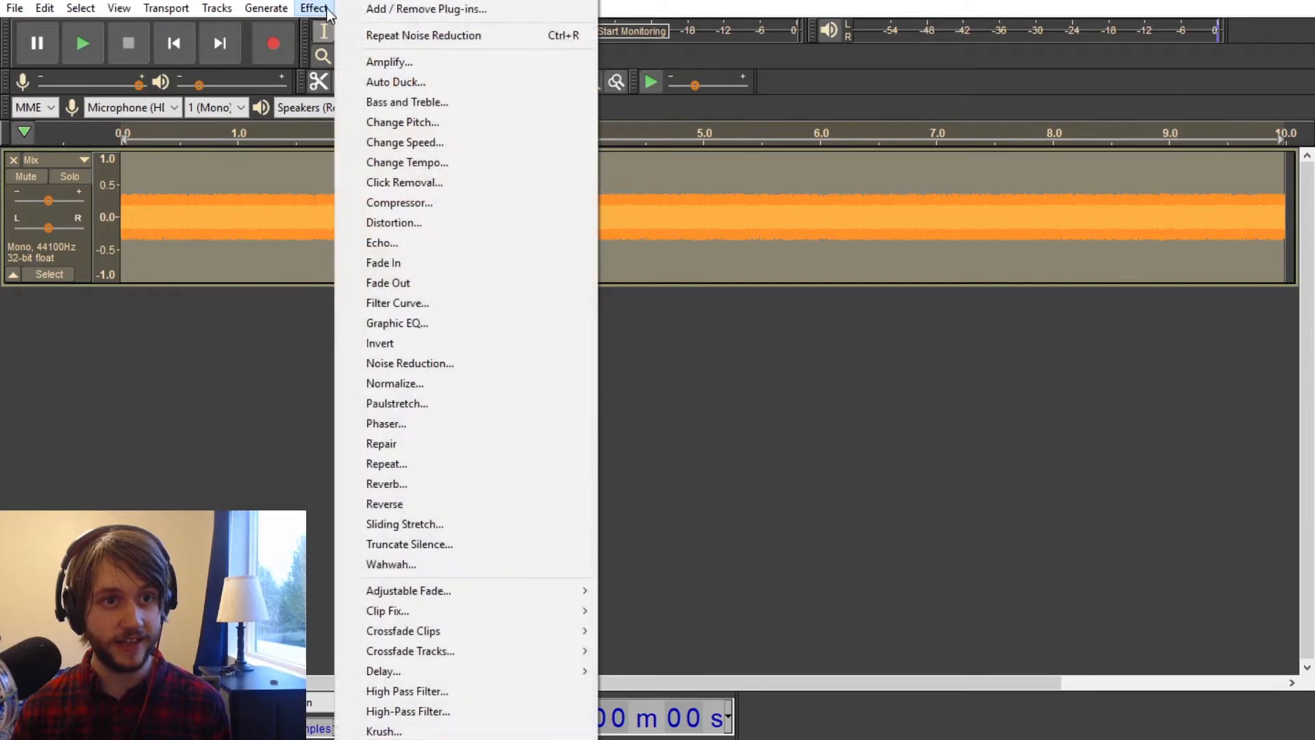
pyautogui.click(419, 381)
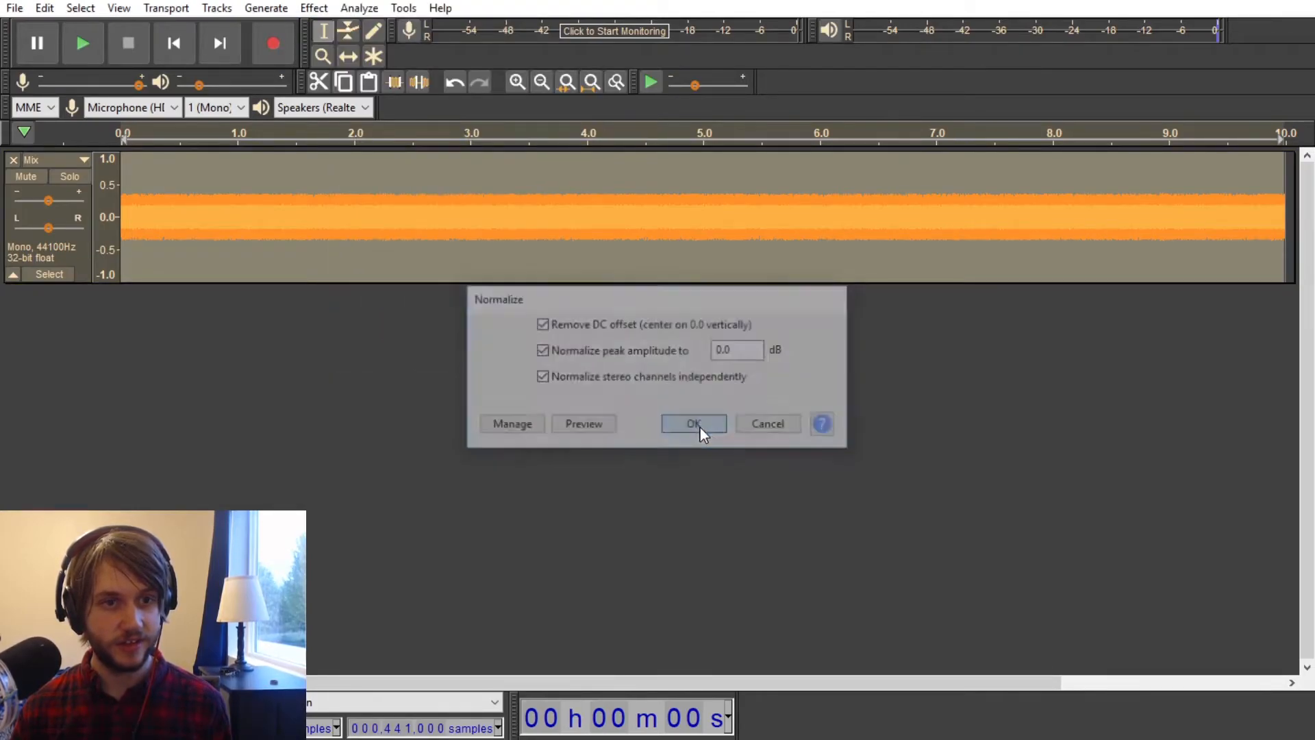
pyautogui.click(699, 426)
pyautogui.press('space')
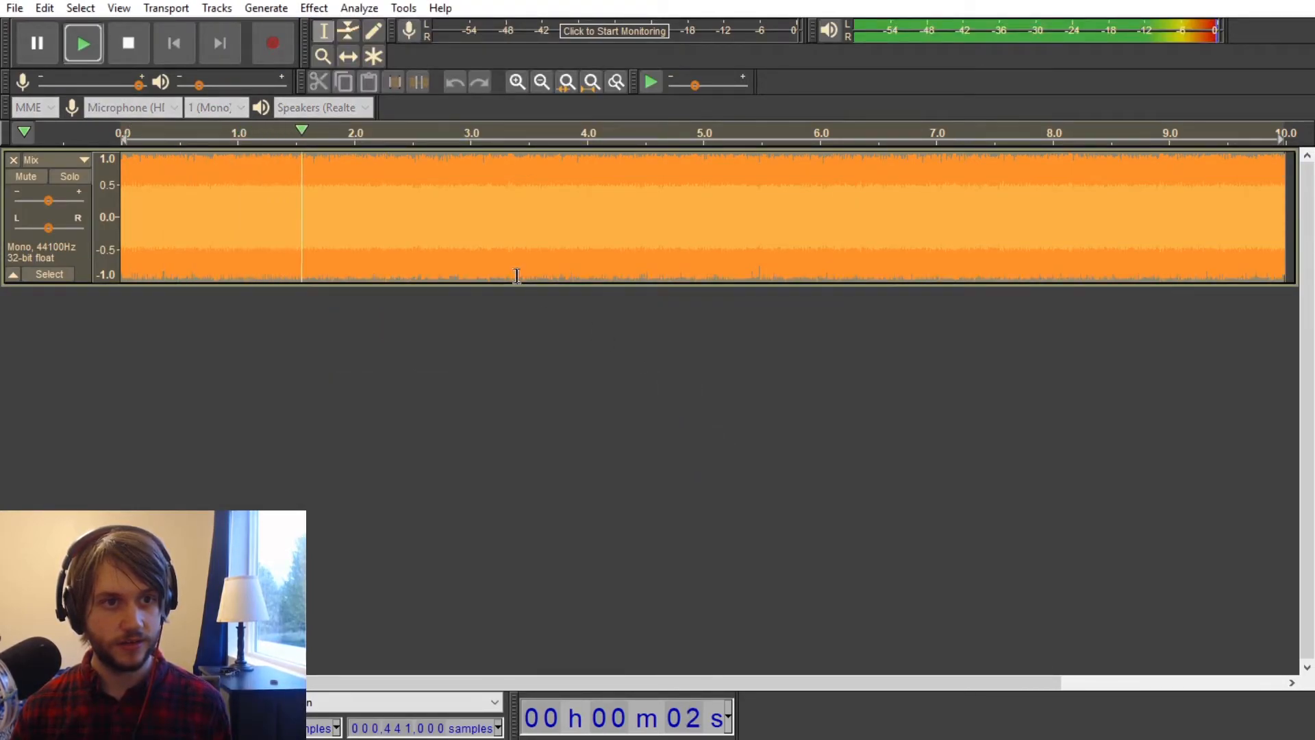
pyautogui.press('space')
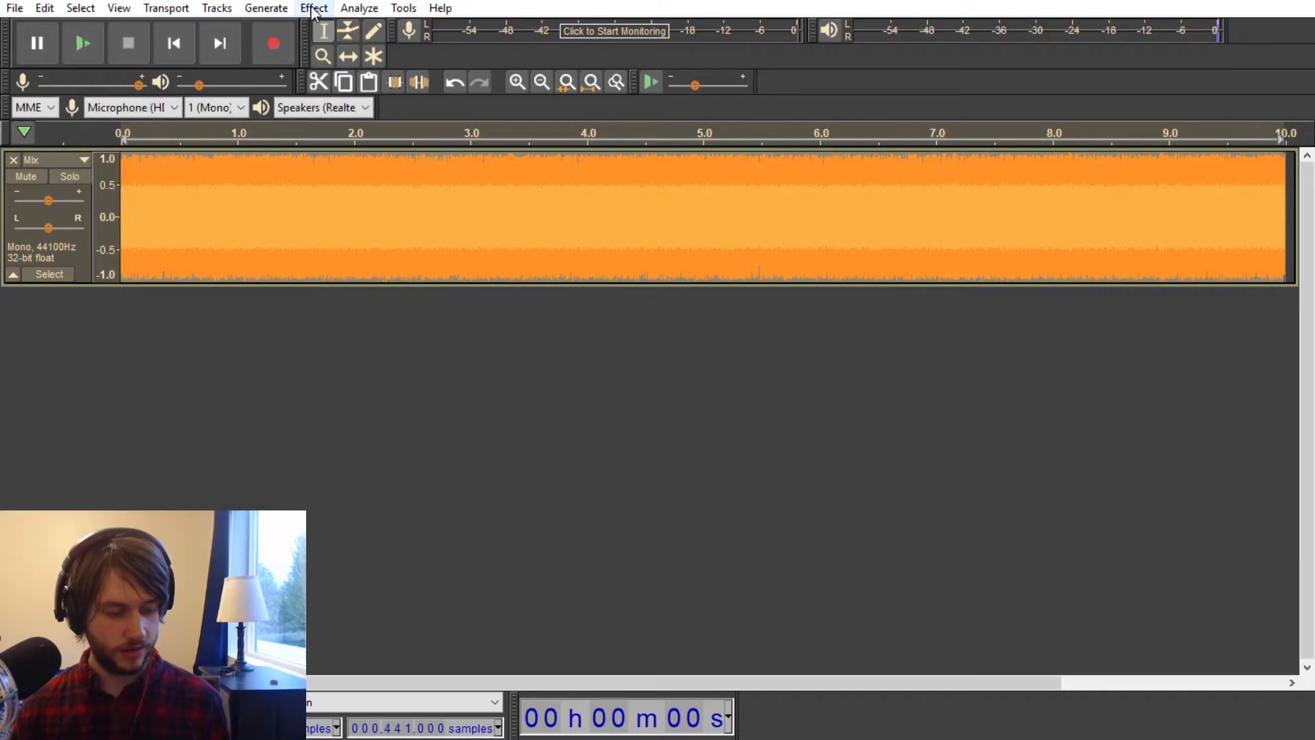
# Step: Run Noise Reduction on the normalized mix a second time and preview the result
pyautogui.click(313, 8)
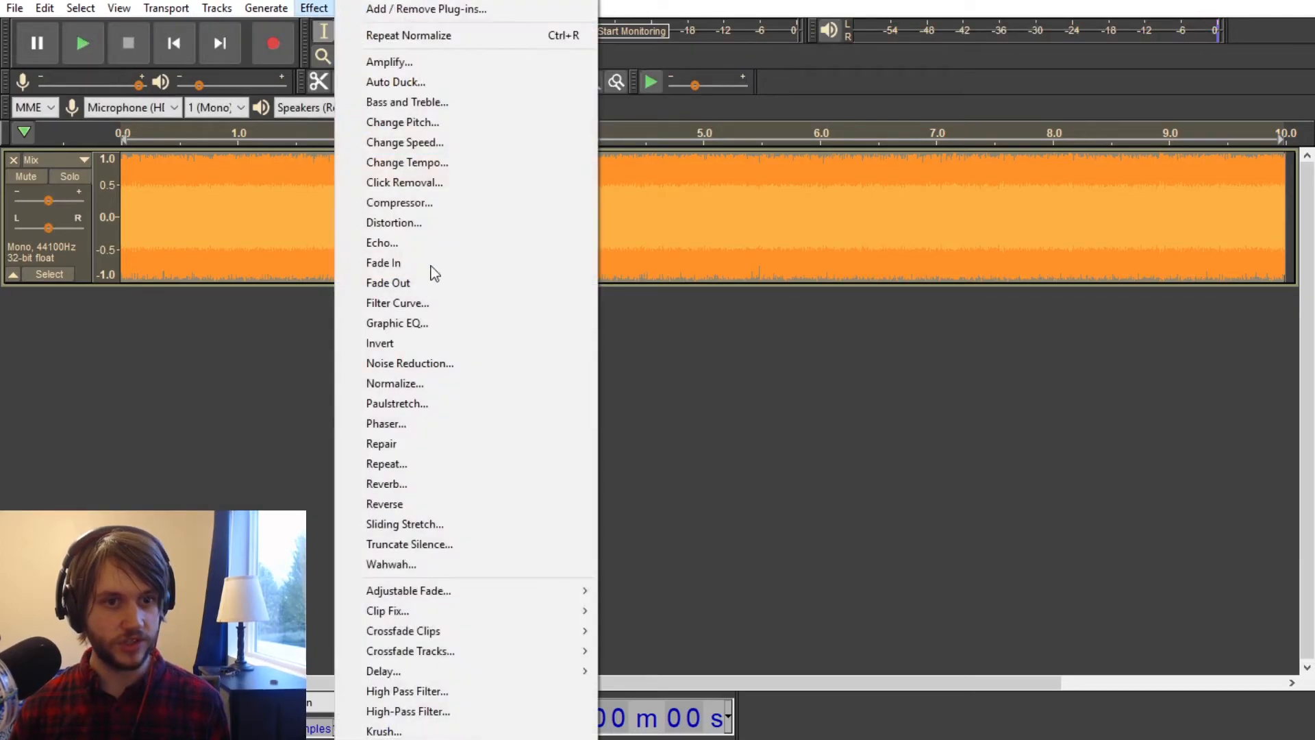
pyautogui.click(407, 362)
pyautogui.click(709, 524)
pyautogui.press('space')
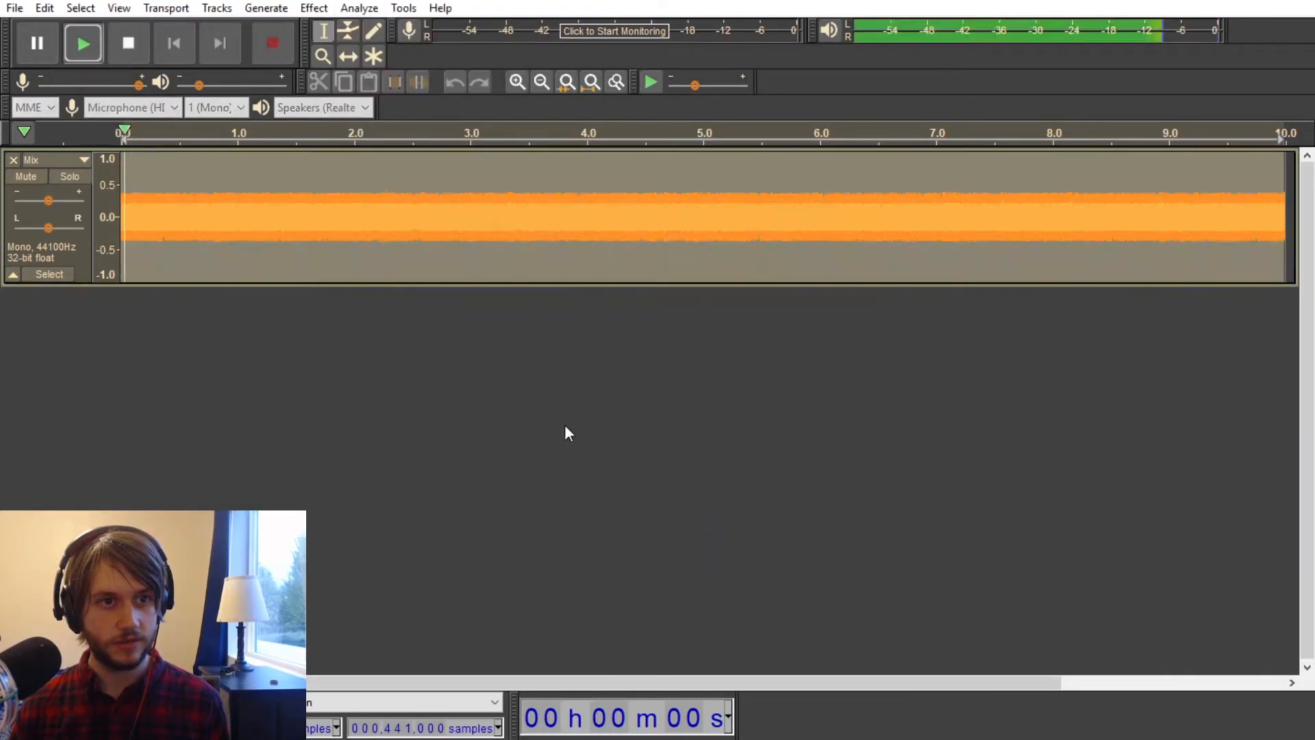
pyautogui.press('space')
# Step: Normalize the mixed track again after the second noise reduction and play it back
pyautogui.click(314, 8)
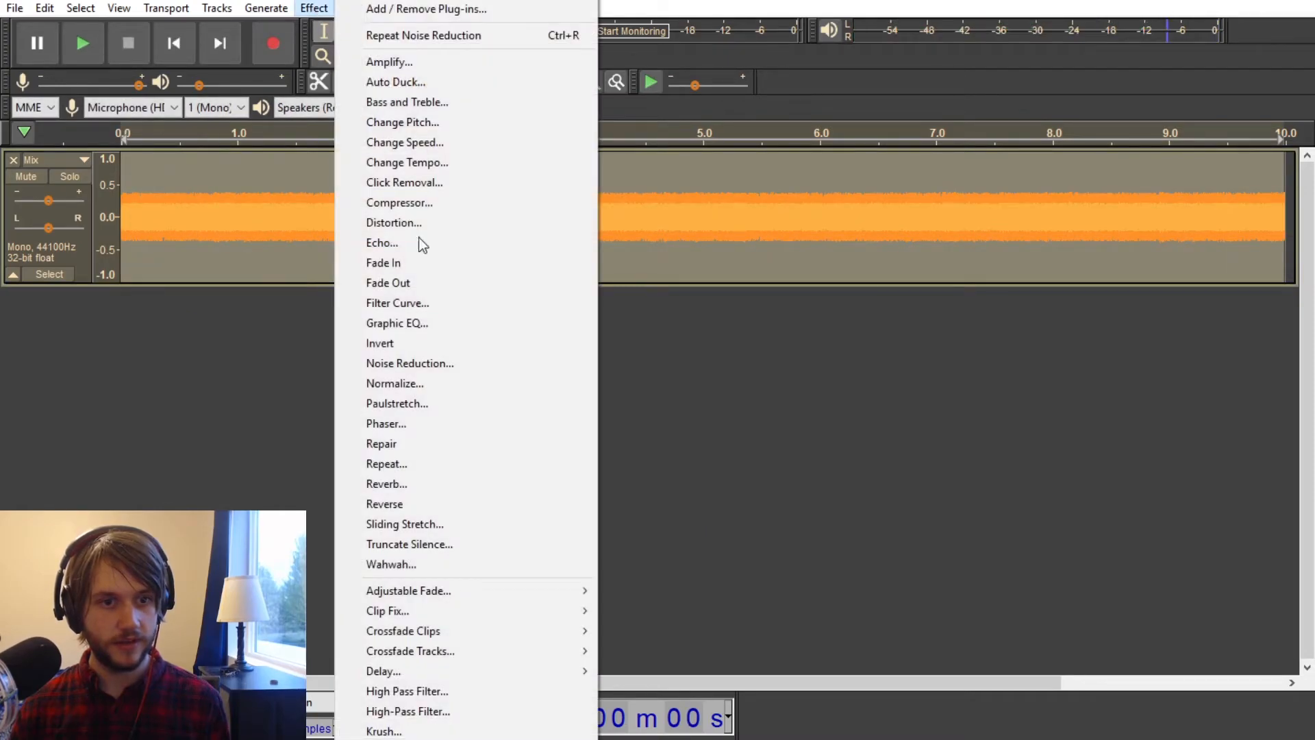
pyautogui.click(425, 383)
pyautogui.click(699, 425)
pyautogui.press('space')
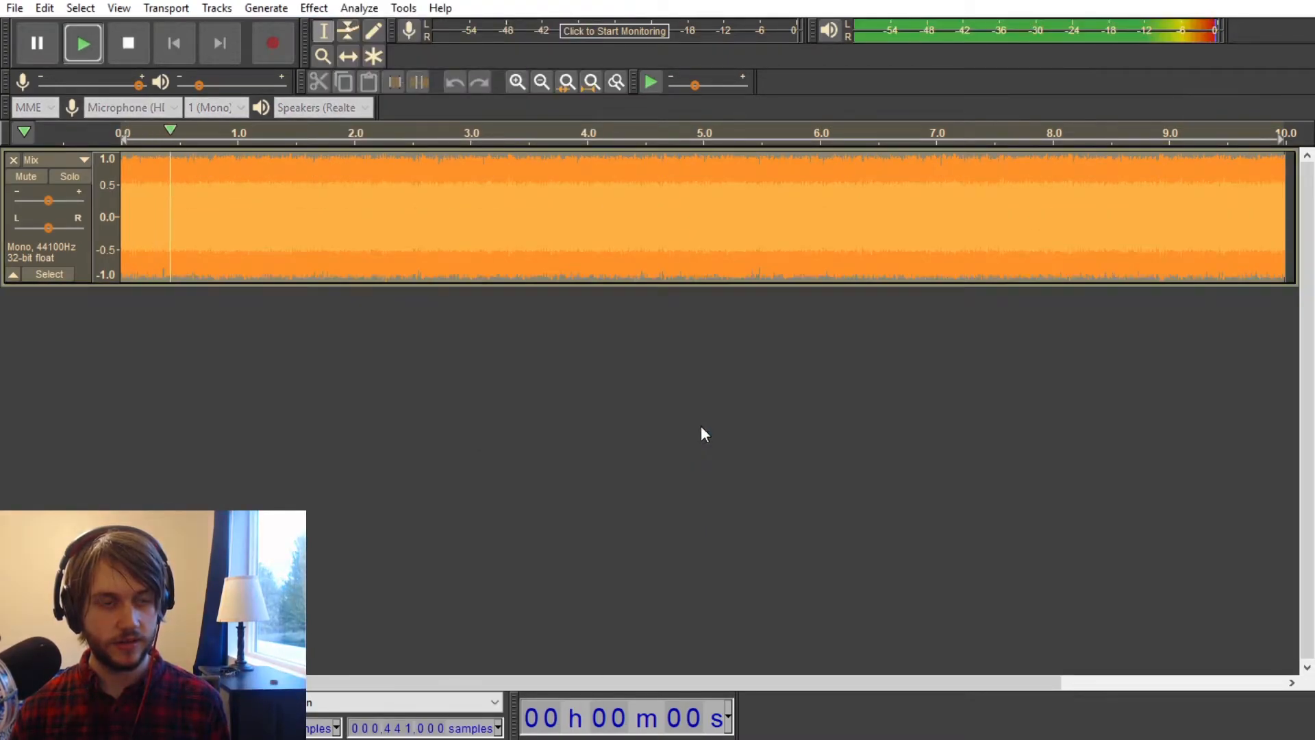
pyautogui.press('space')
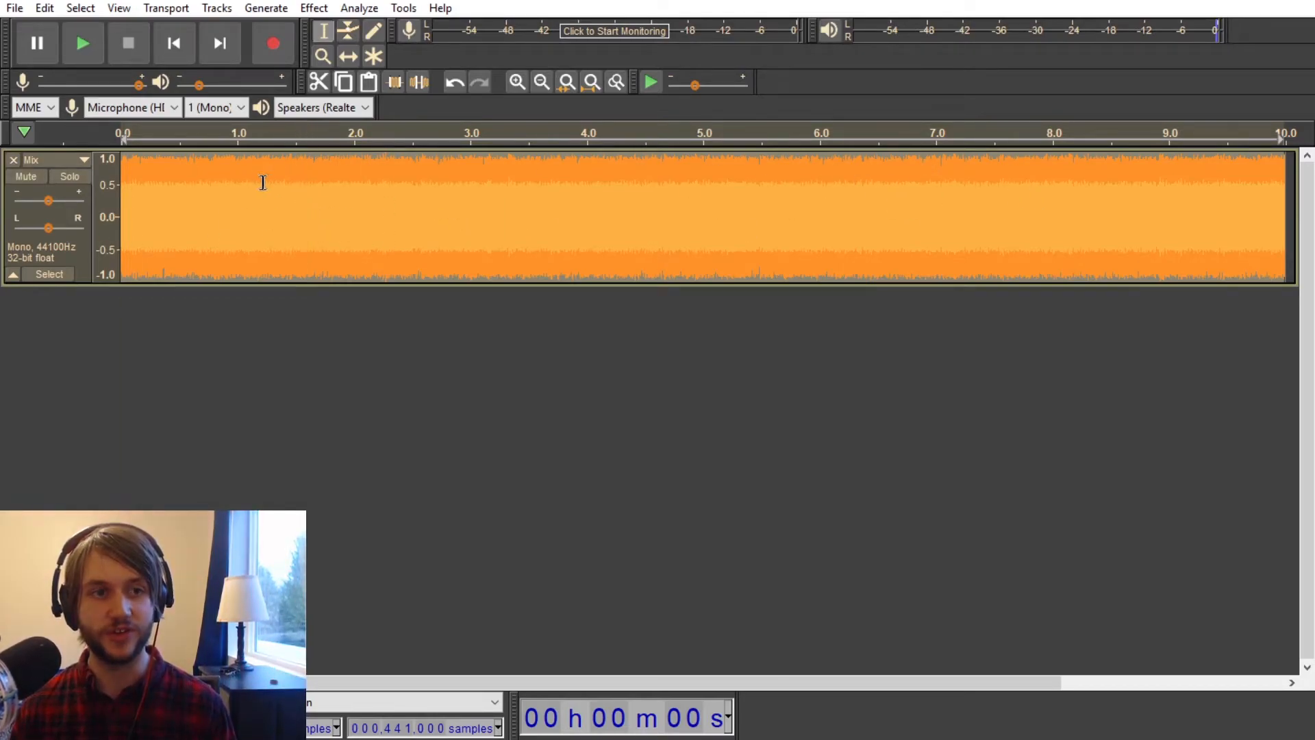
# Step: Delete the mixed track to leave the project empty
pyautogui.click(12, 160)
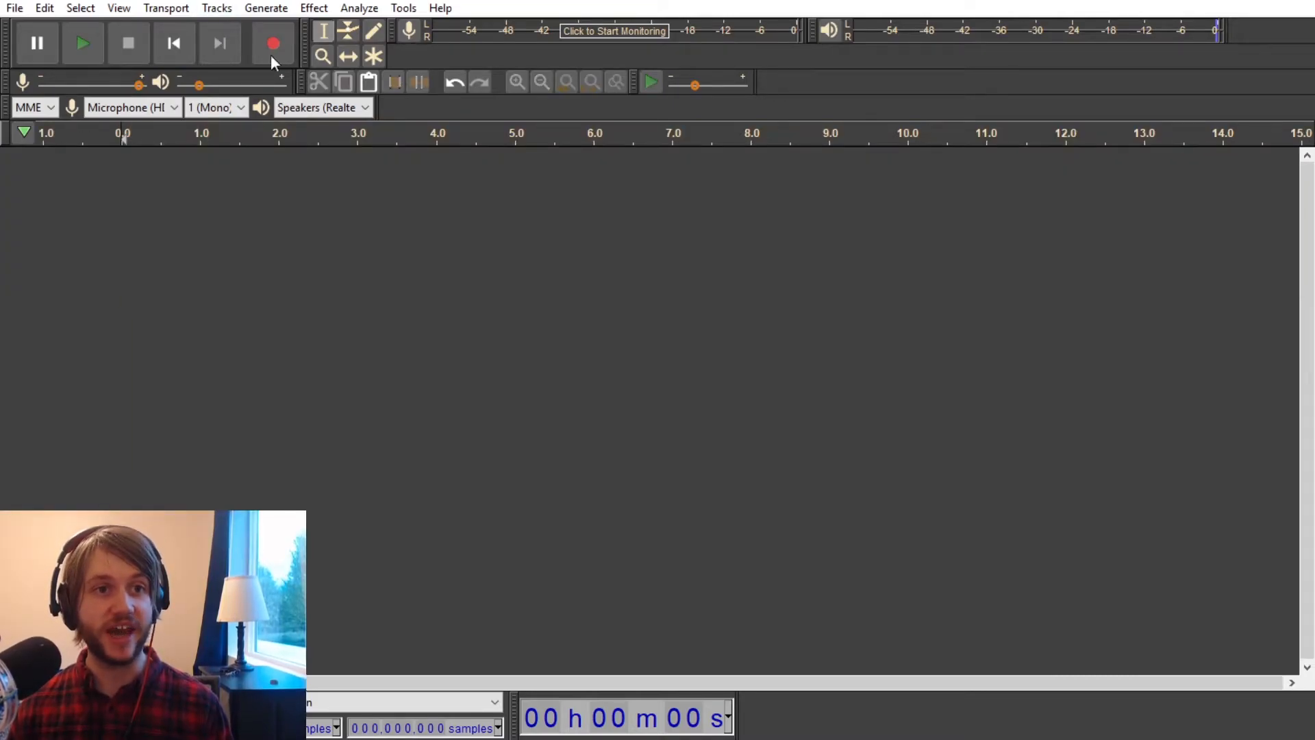
pyautogui.click(305, 8)
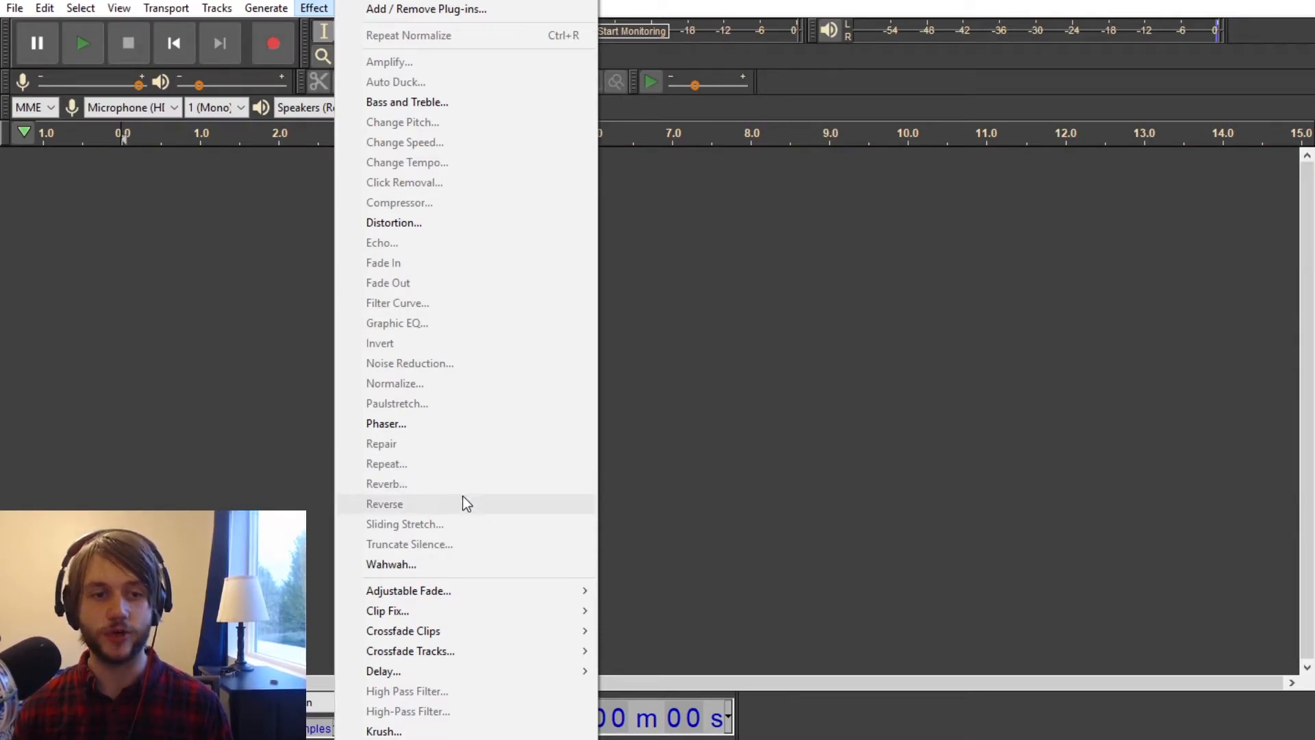
pyautogui.click(282, 470)
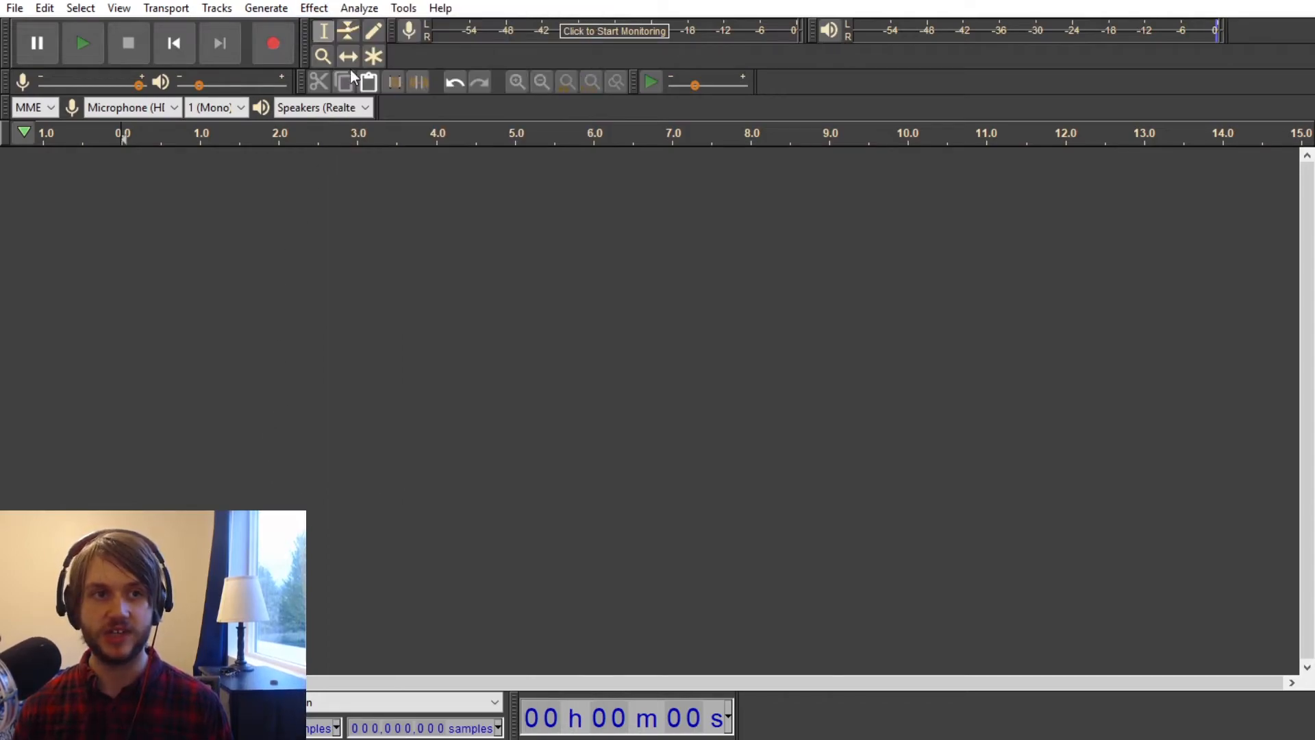
# Step: Generate a 10-second sine tone at 300 Hz with an amplitude of 0.8
pyautogui.click(263, 10)
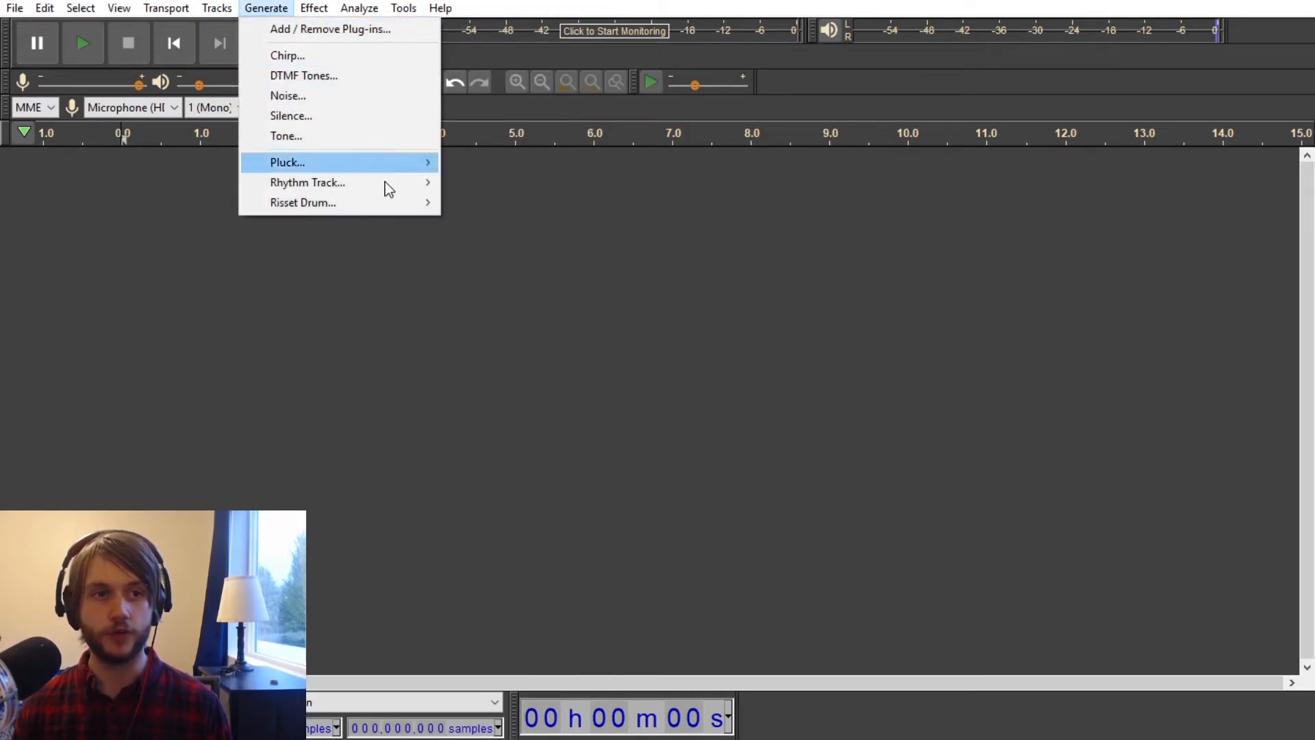
pyautogui.click(333, 135)
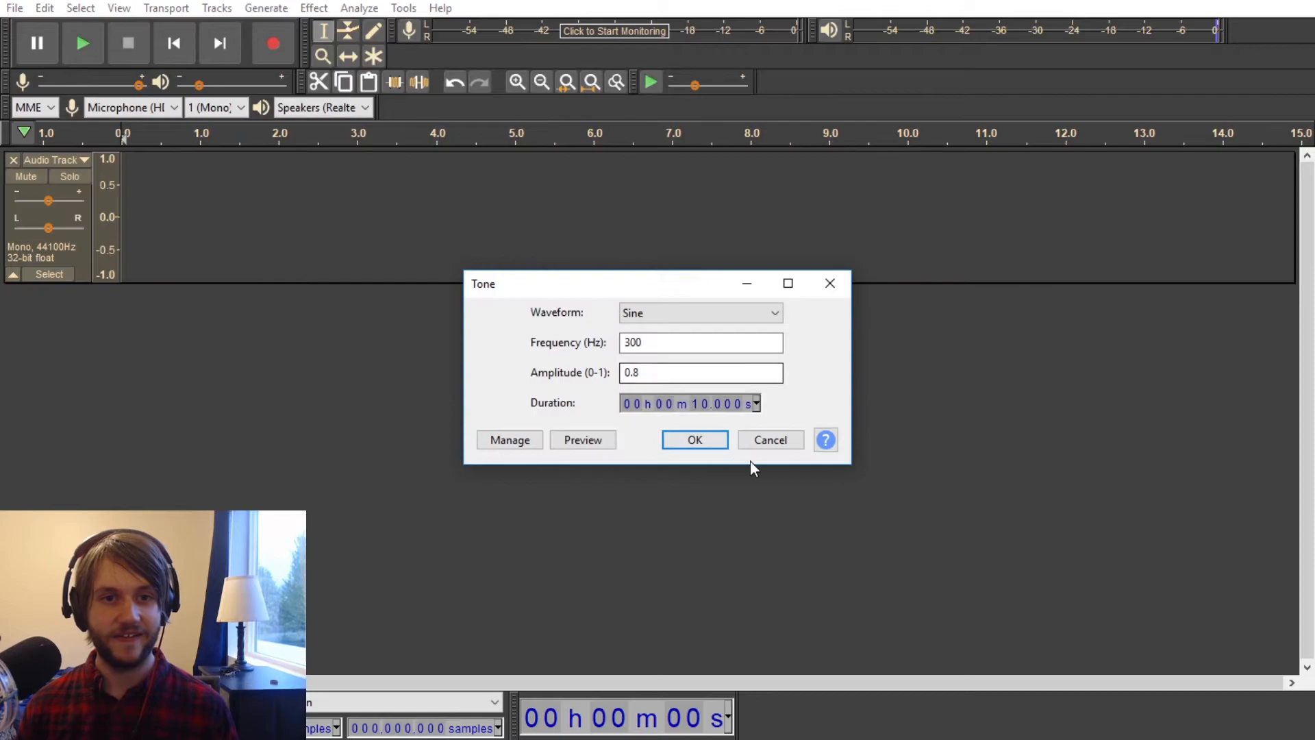
pyautogui.click(694, 440)
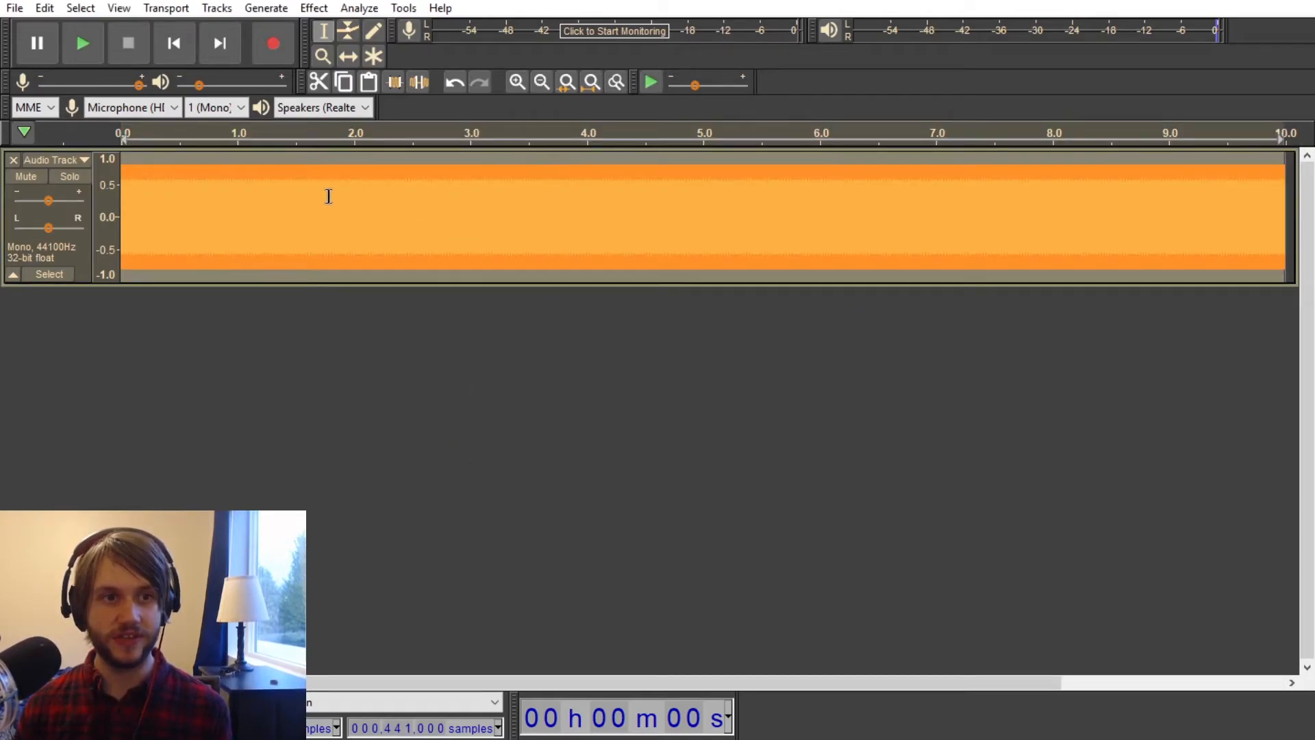
# Step: Generate about 20 seconds of silence directly after the tone, from 10 s to about 30 s
pyautogui.scroll(-2, 321, 199)
pyautogui.click(589, 221)
pyautogui.moveTo(413, 208); pyautogui.dragTo(1003, 236)
pyautogui.click(266, 8)
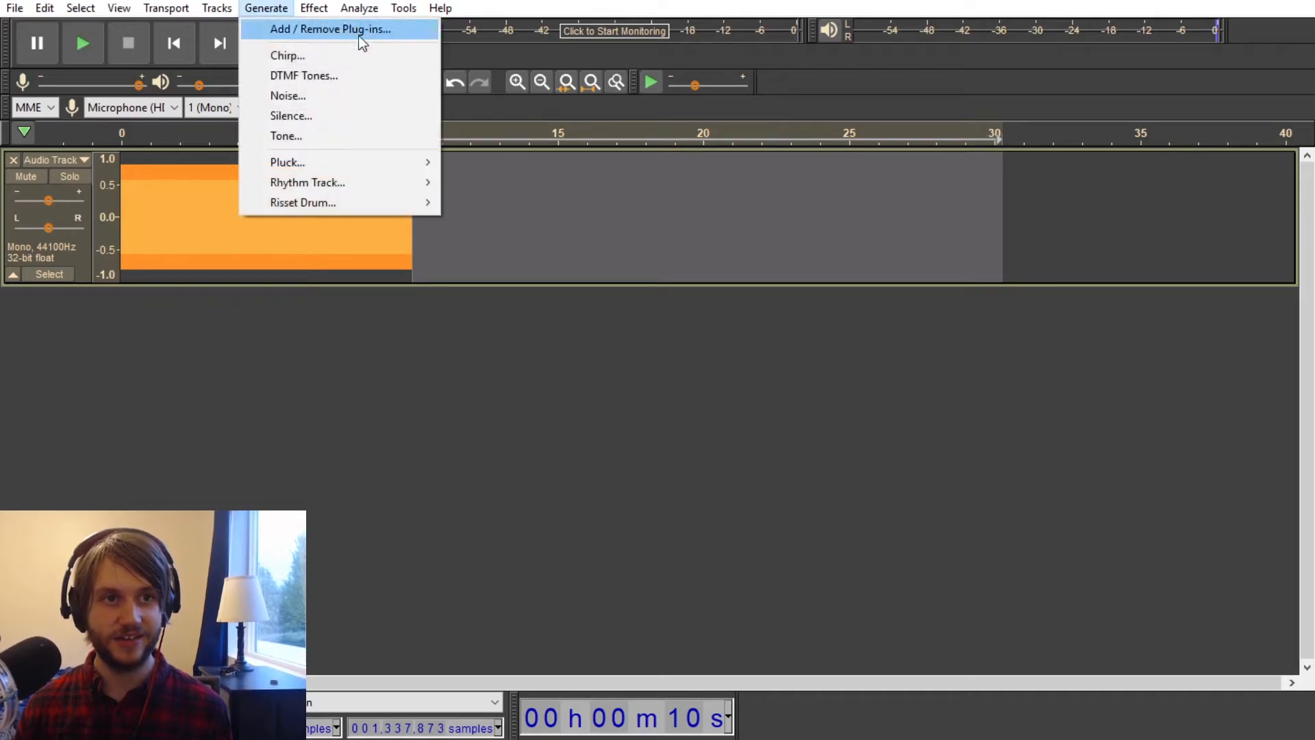
pyautogui.click(291, 113)
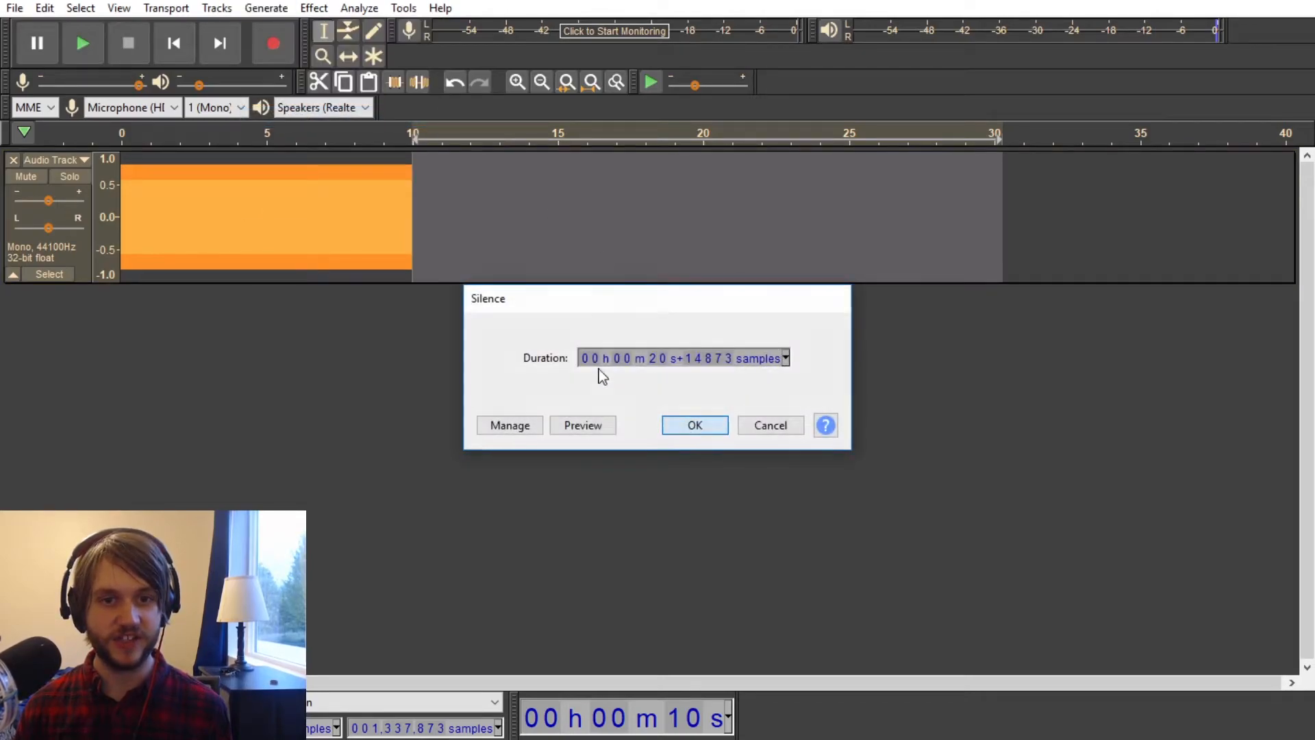
pyautogui.click(692, 425)
# Step: Apply a wet-only Reverb with 100% room size and 100% reverberance to the entire tone and silence track
pyautogui.click(414, 224)
pyautogui.hotkey('ctrl', 'a')
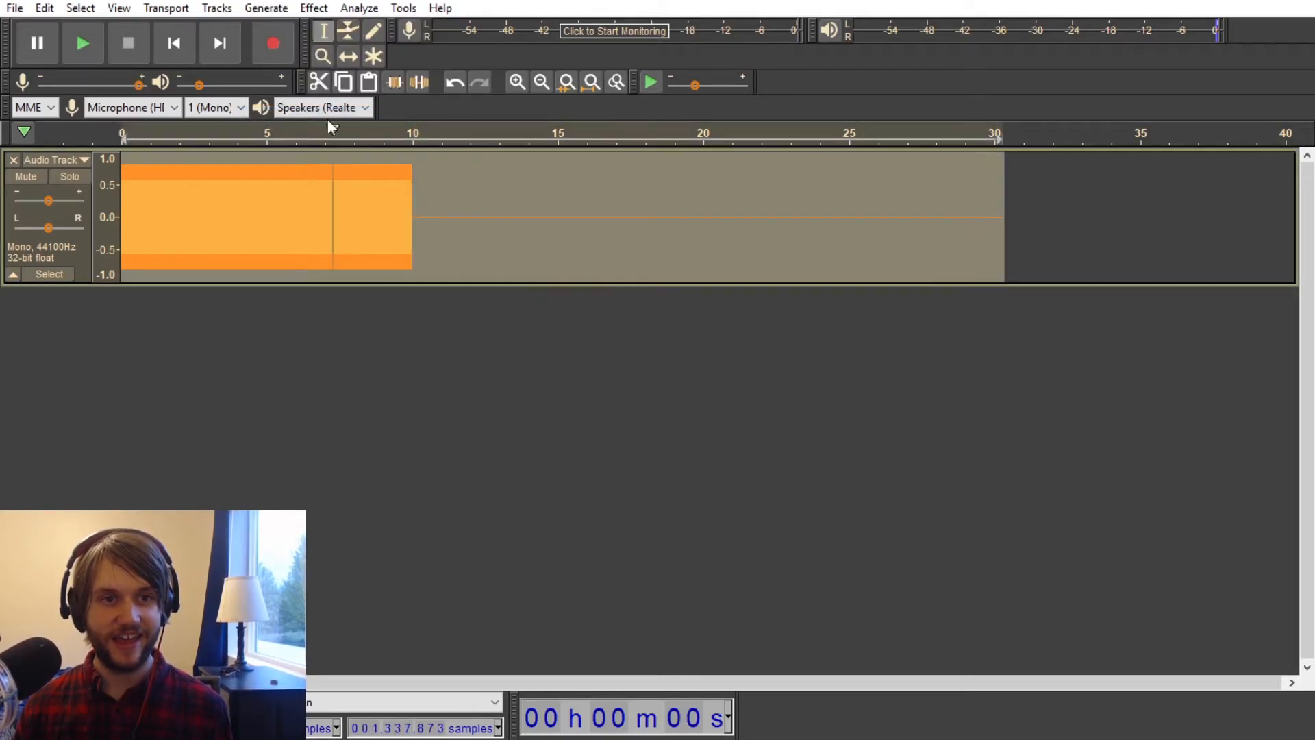
pyautogui.click(315, 8)
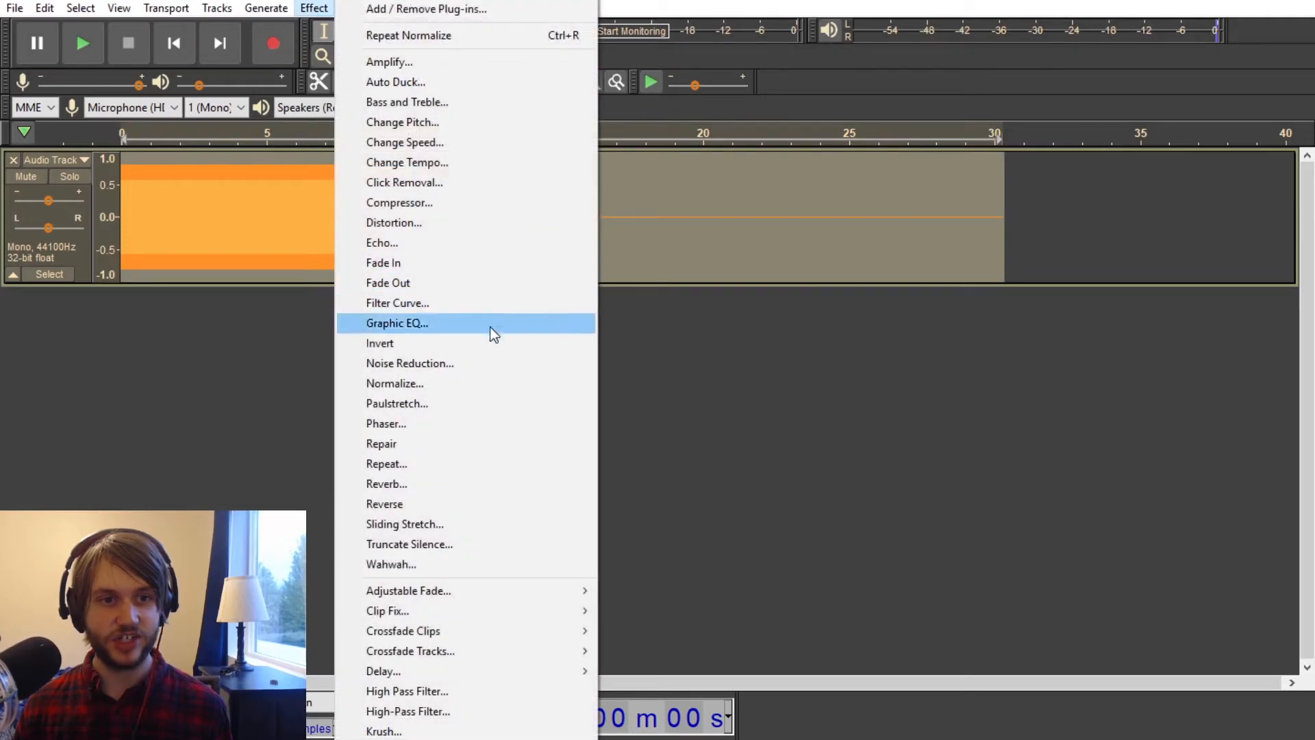
pyautogui.click(411, 485)
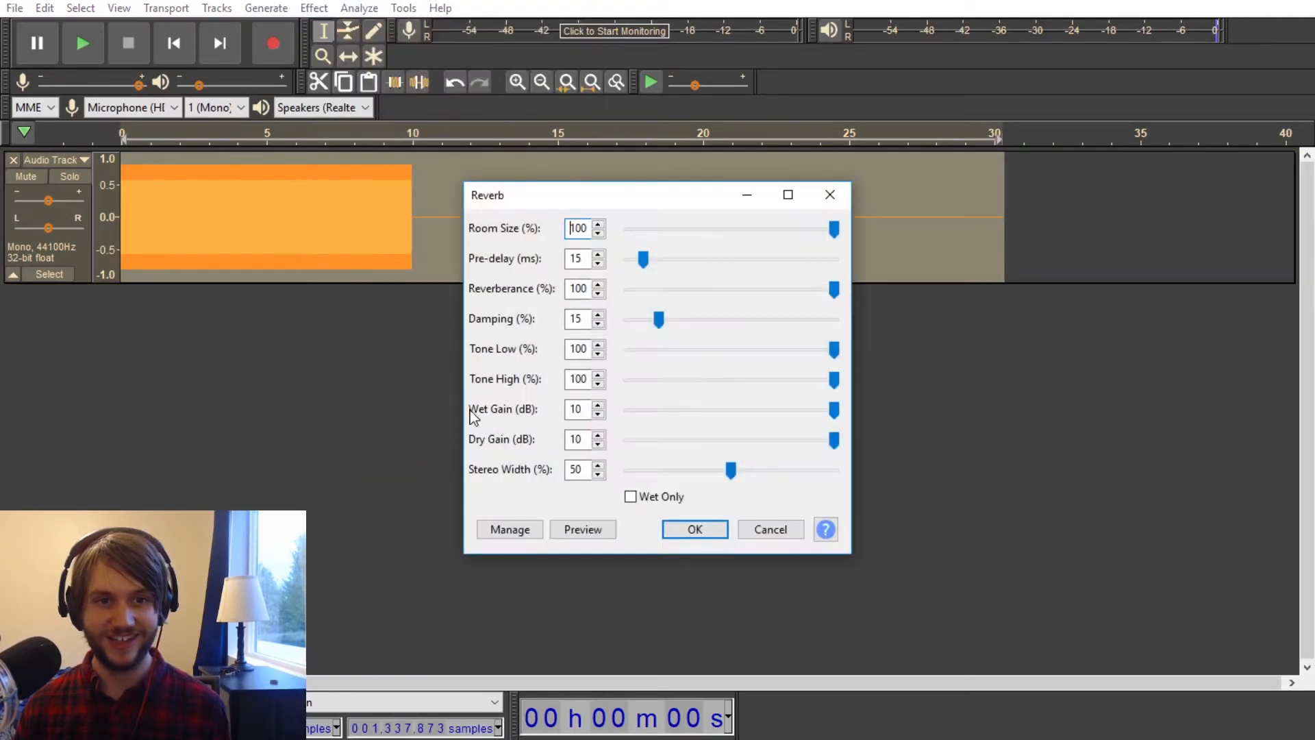
pyautogui.click(631, 498)
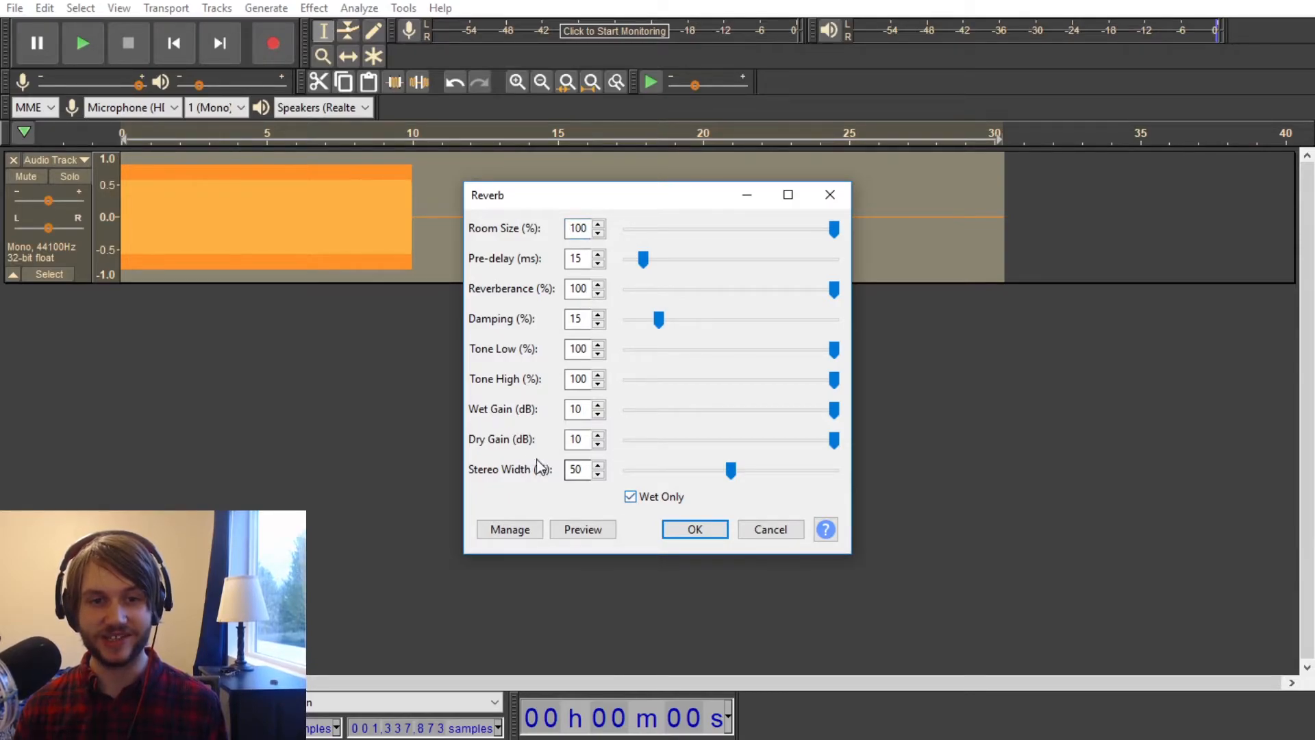
pyautogui.click(697, 534)
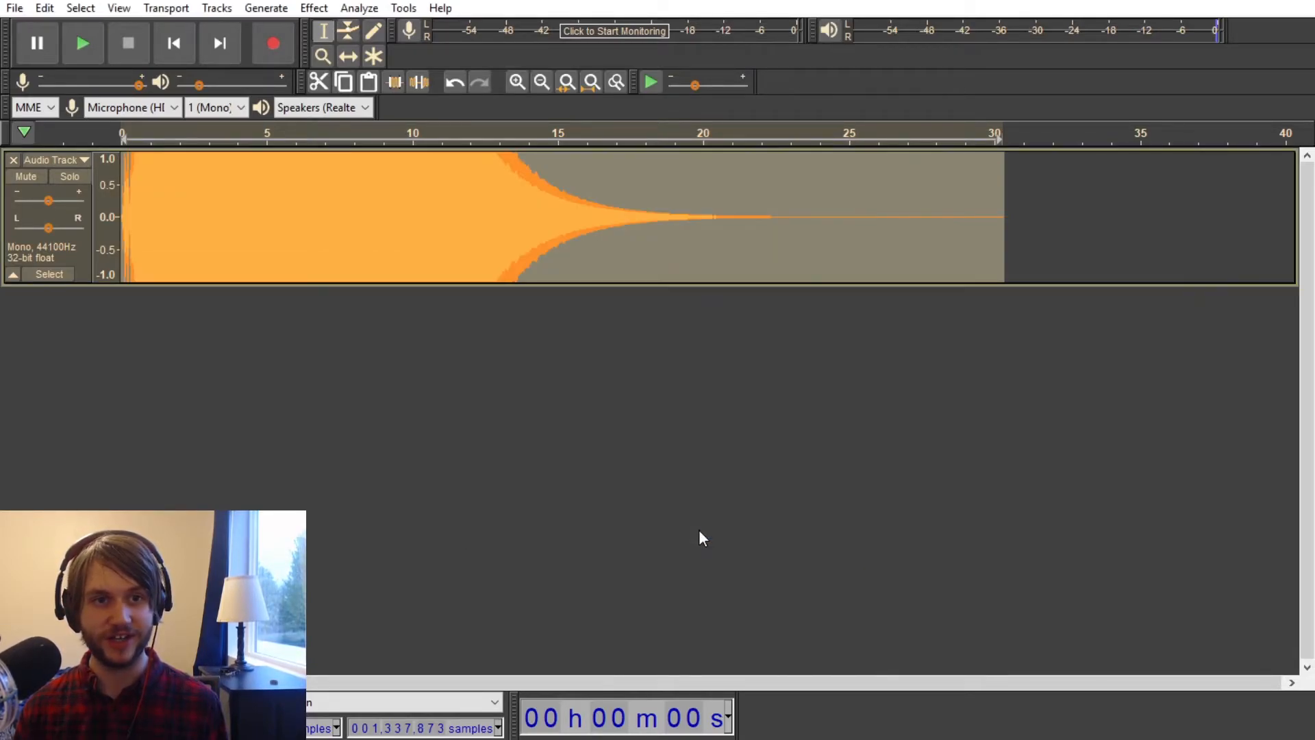
# Step: Repeat the same Reverb effect on the whole track three more times
pyautogui.hotkey('ctrl', 'r')
pyautogui.hotkey('ctrl', 'r')
pyautogui.hotkey('ctrl', 'r')
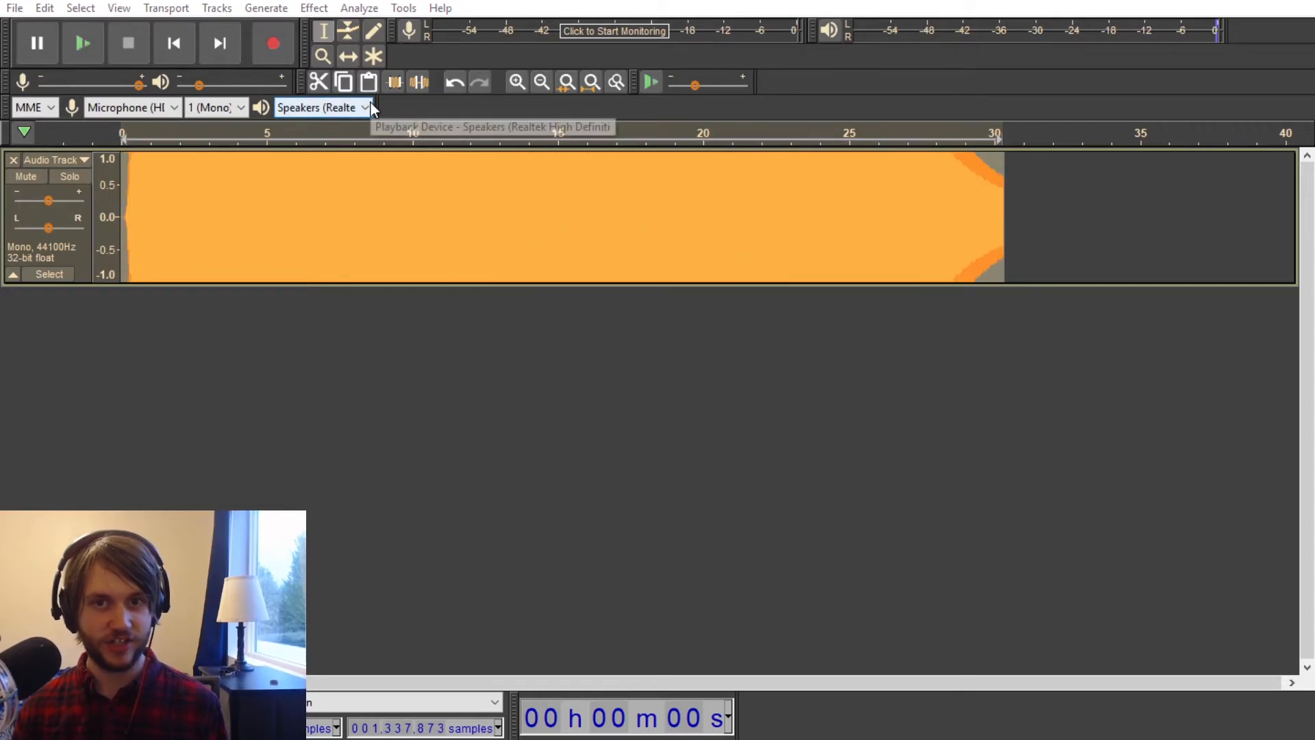
# Step: Normalize the heavily reverberated tone track and play it back
pyautogui.click(304, 9)
pyautogui.click(434, 384)
pyautogui.click(694, 426)
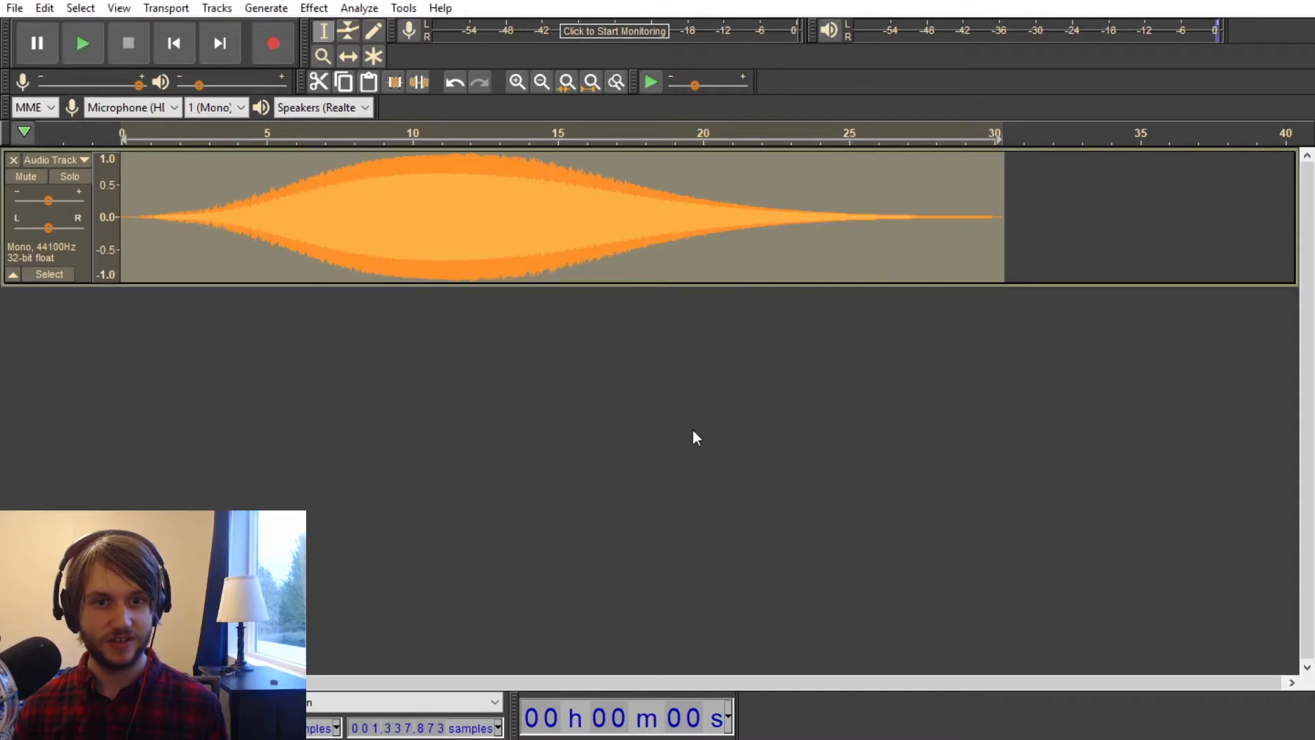
pyautogui.press('space')
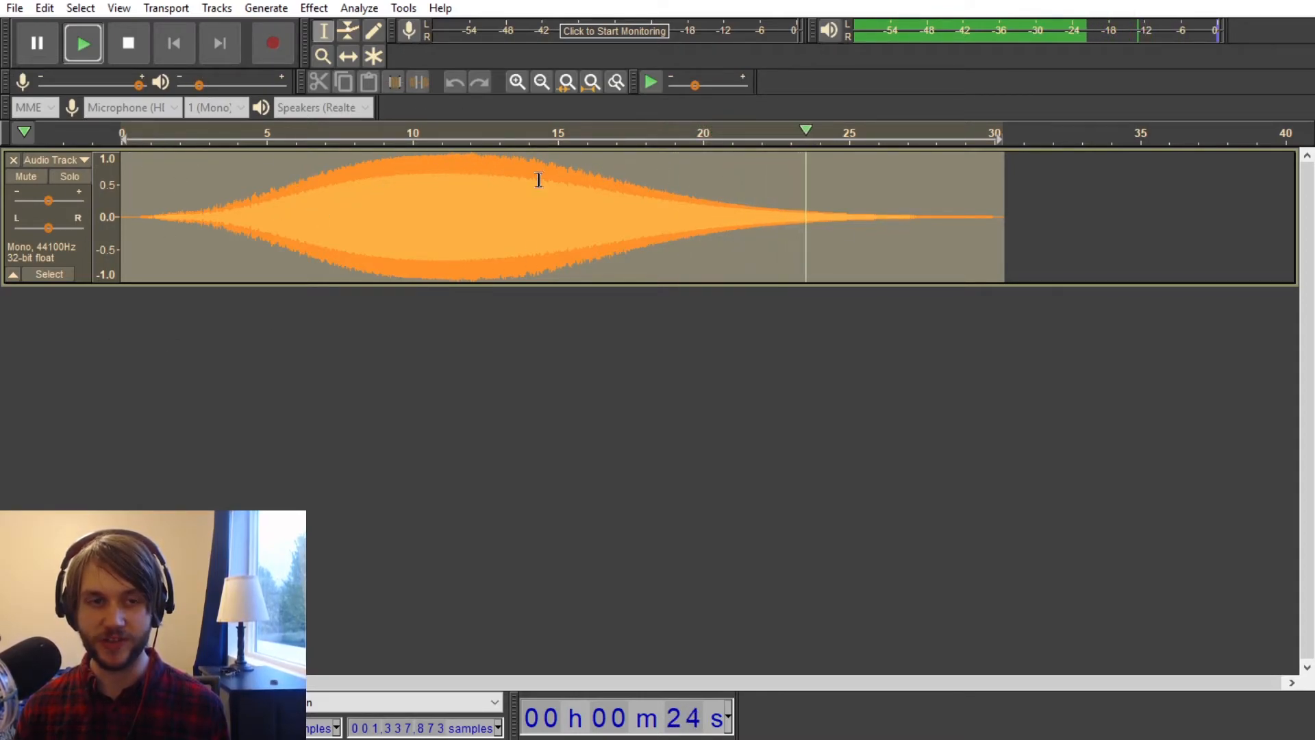
pyautogui.press('space')
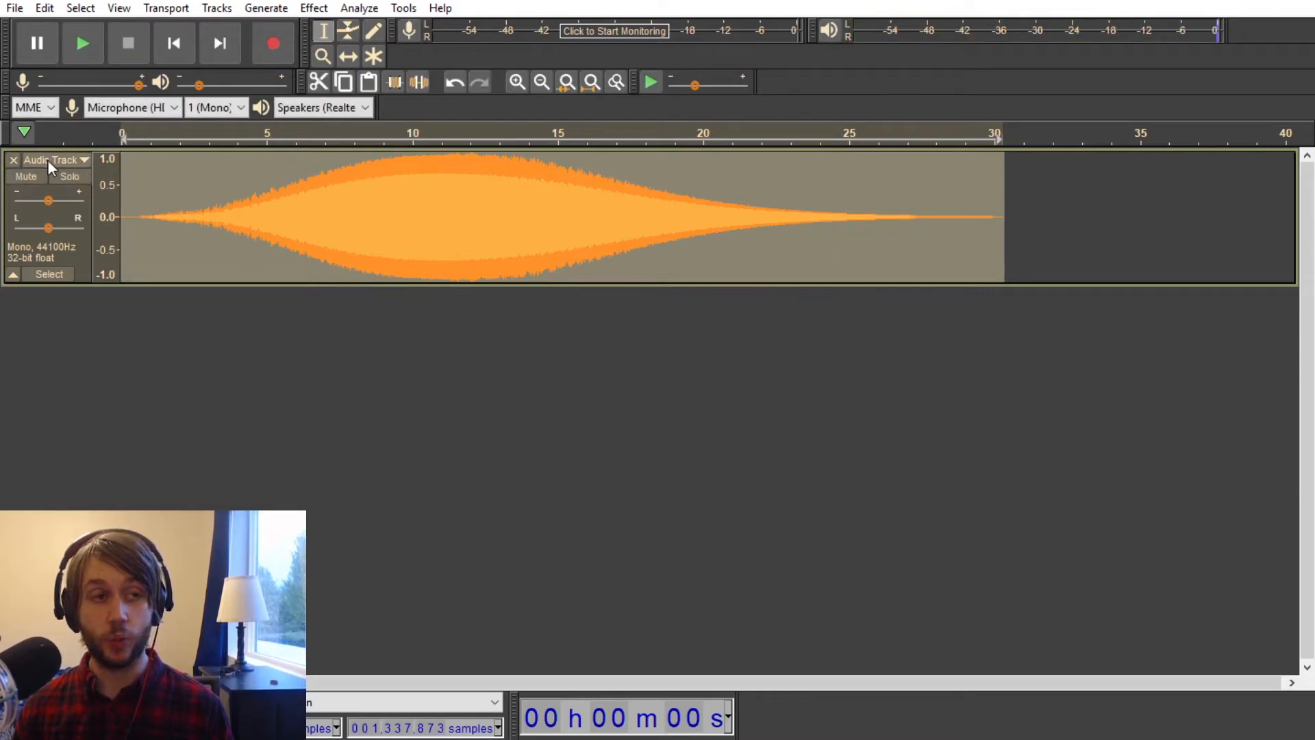
# Step: Delete the reverberated tone track from the project
pyautogui.click(13, 160)
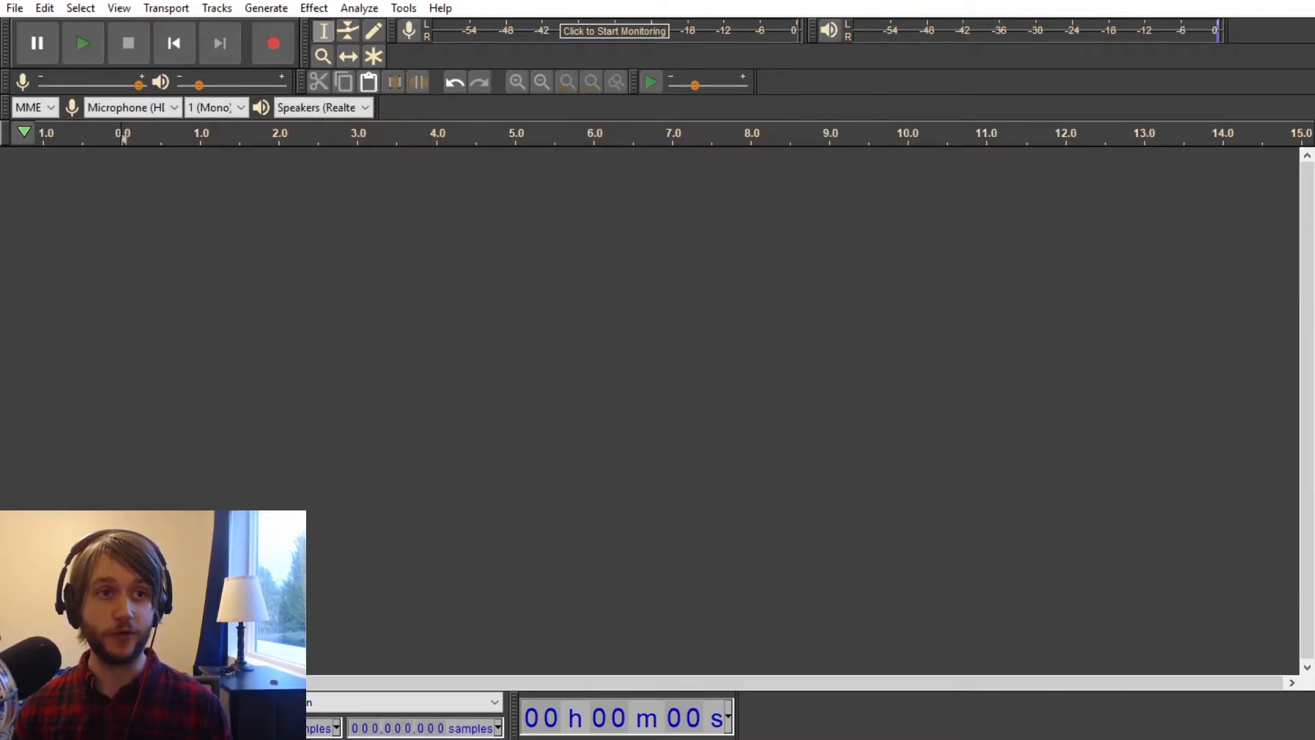
pyautogui.click(311, 14)
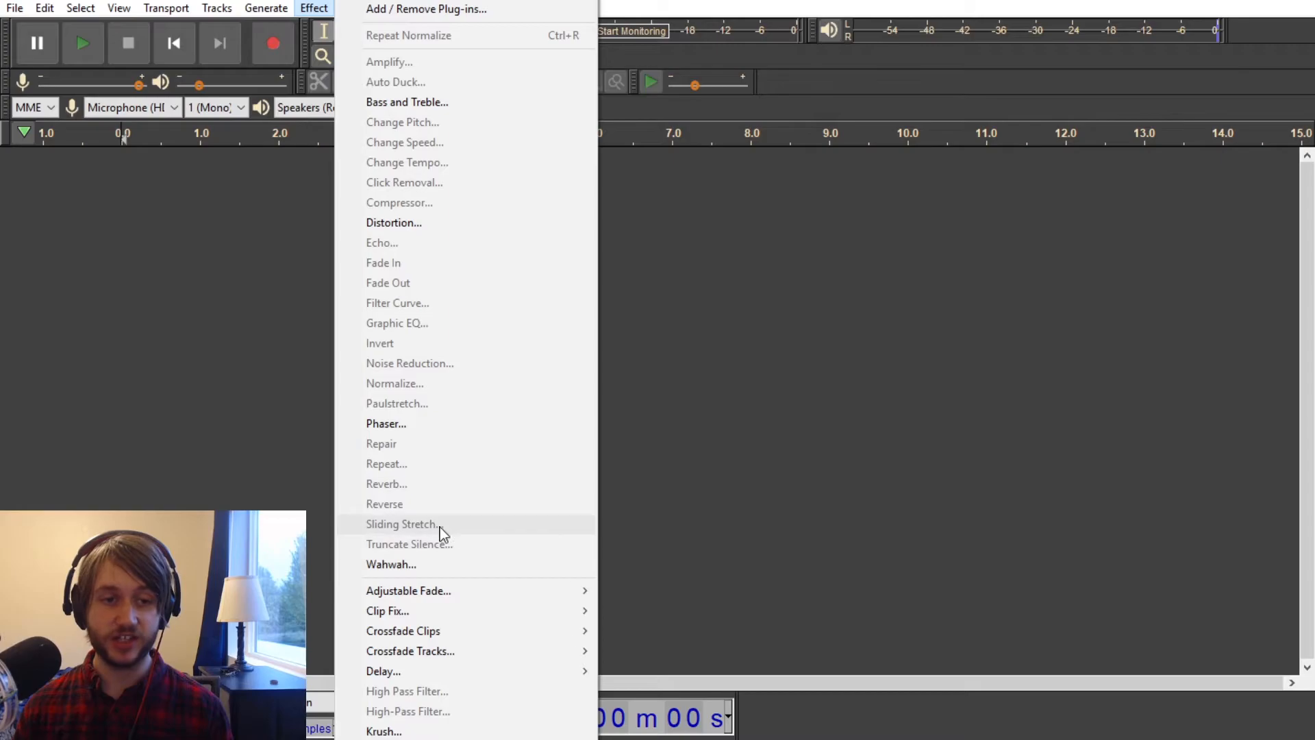
pyautogui.click(180, 345)
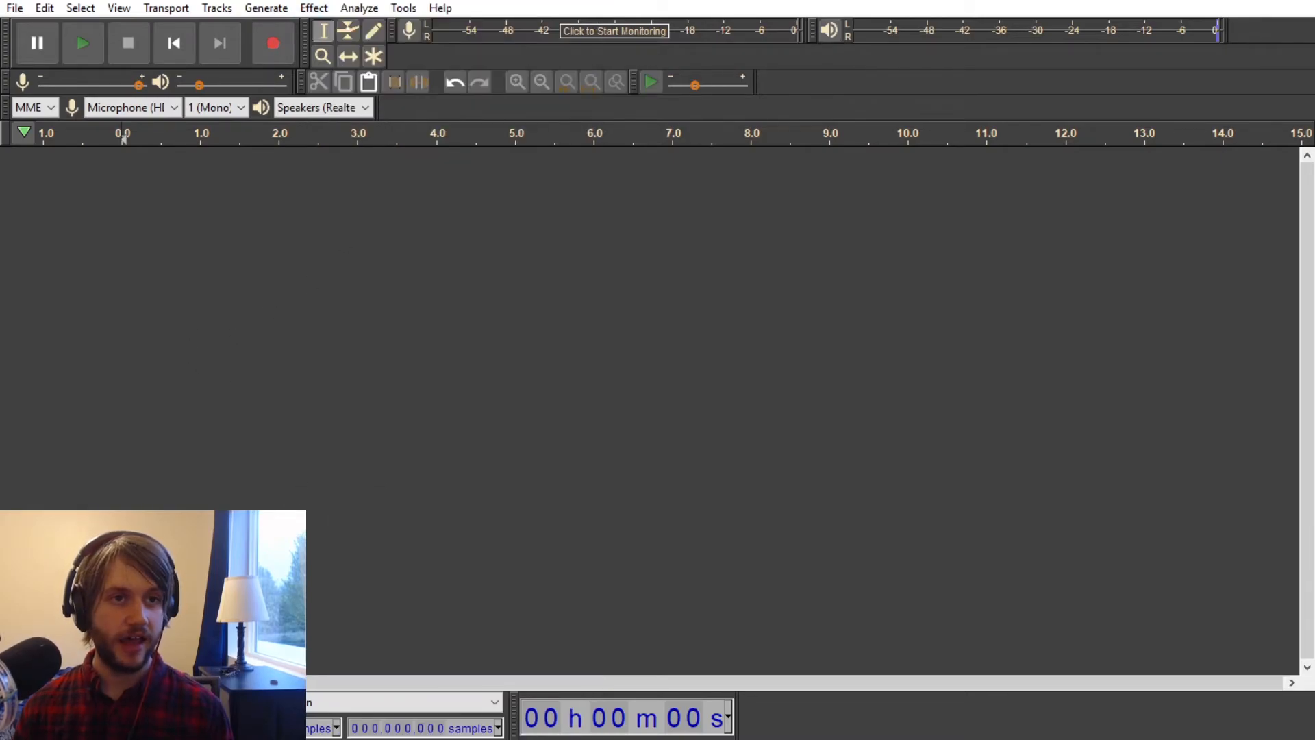
# Step: Generate 10 seconds of white noise with an amplitude of 0.8
pyautogui.click(314, 8)
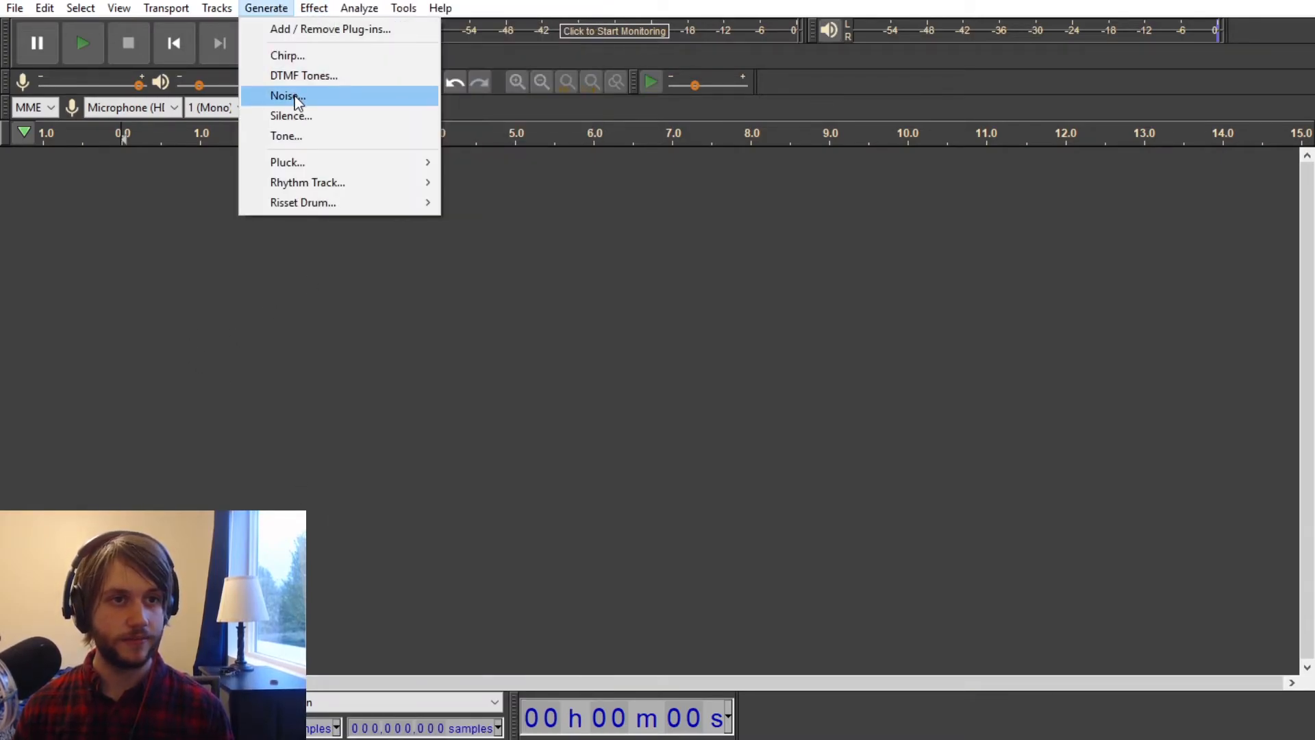
pyautogui.click(292, 96)
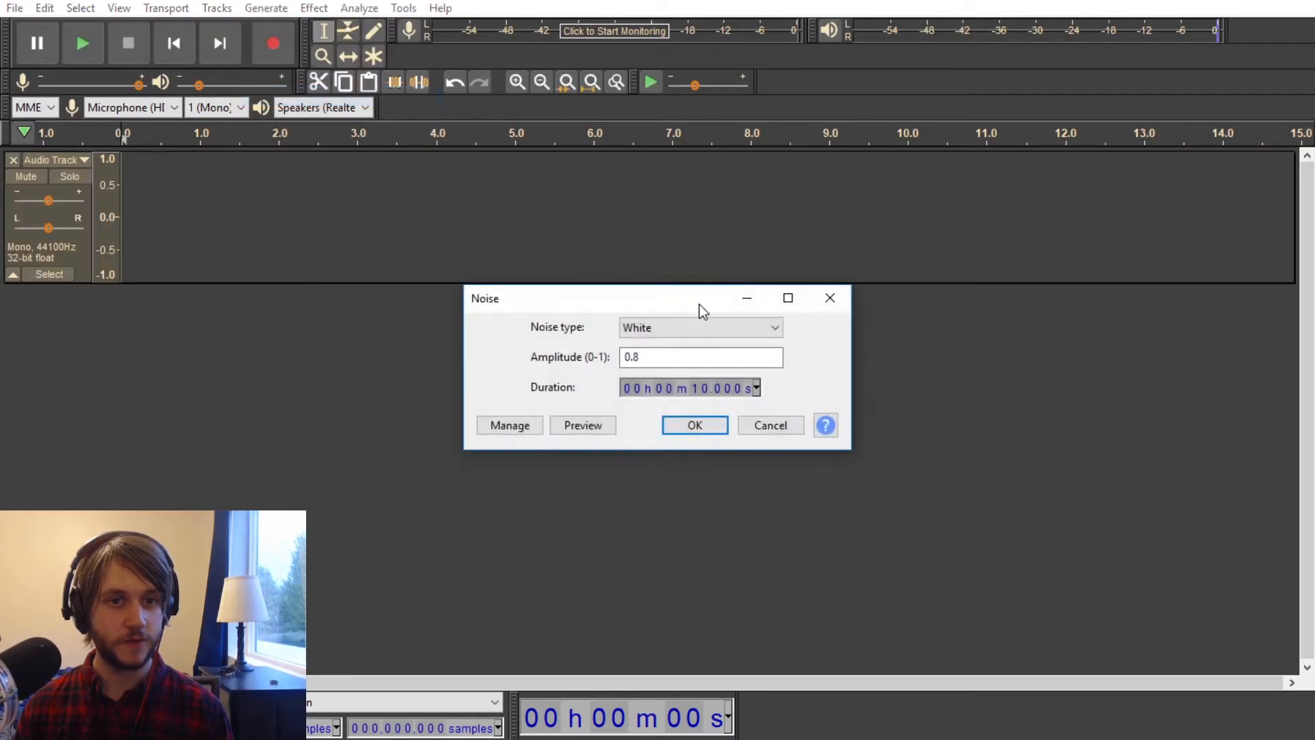
pyautogui.click(687, 425)
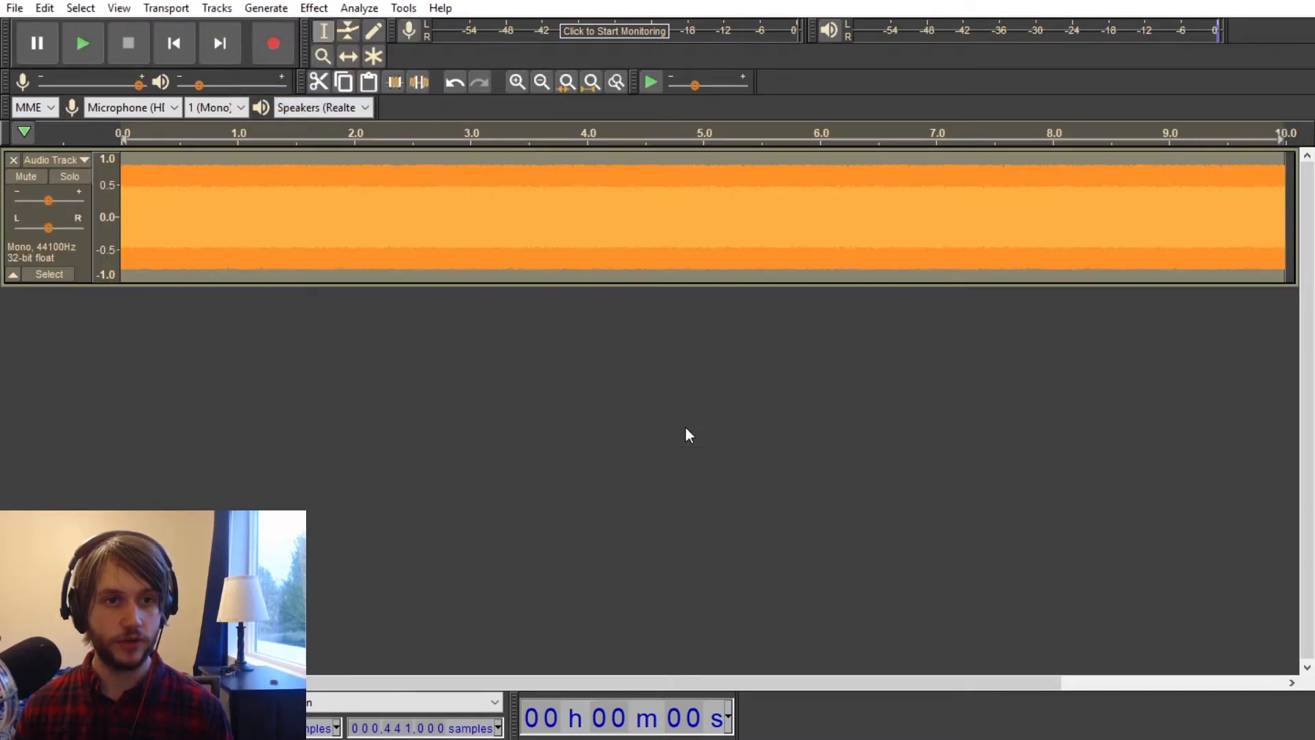
pyautogui.click(317, 9)
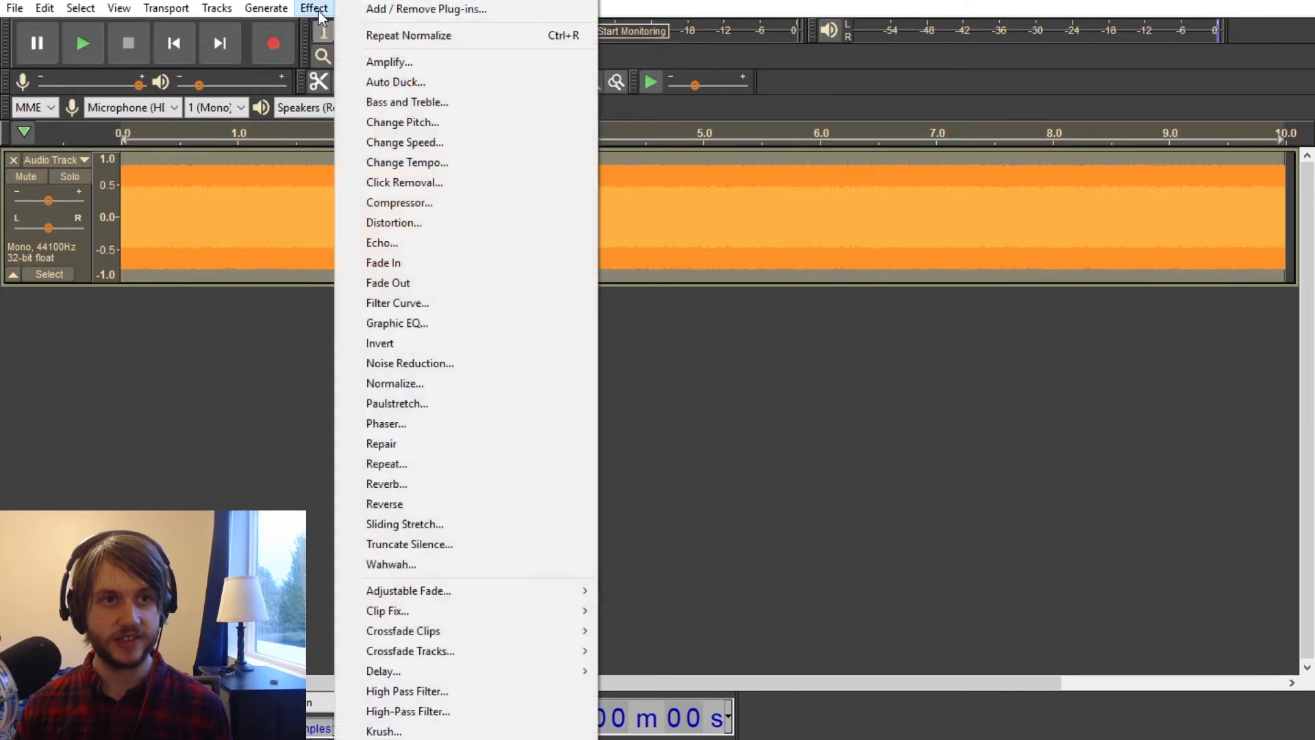
pyautogui.click(438, 525)
pyautogui.click(835, 392)
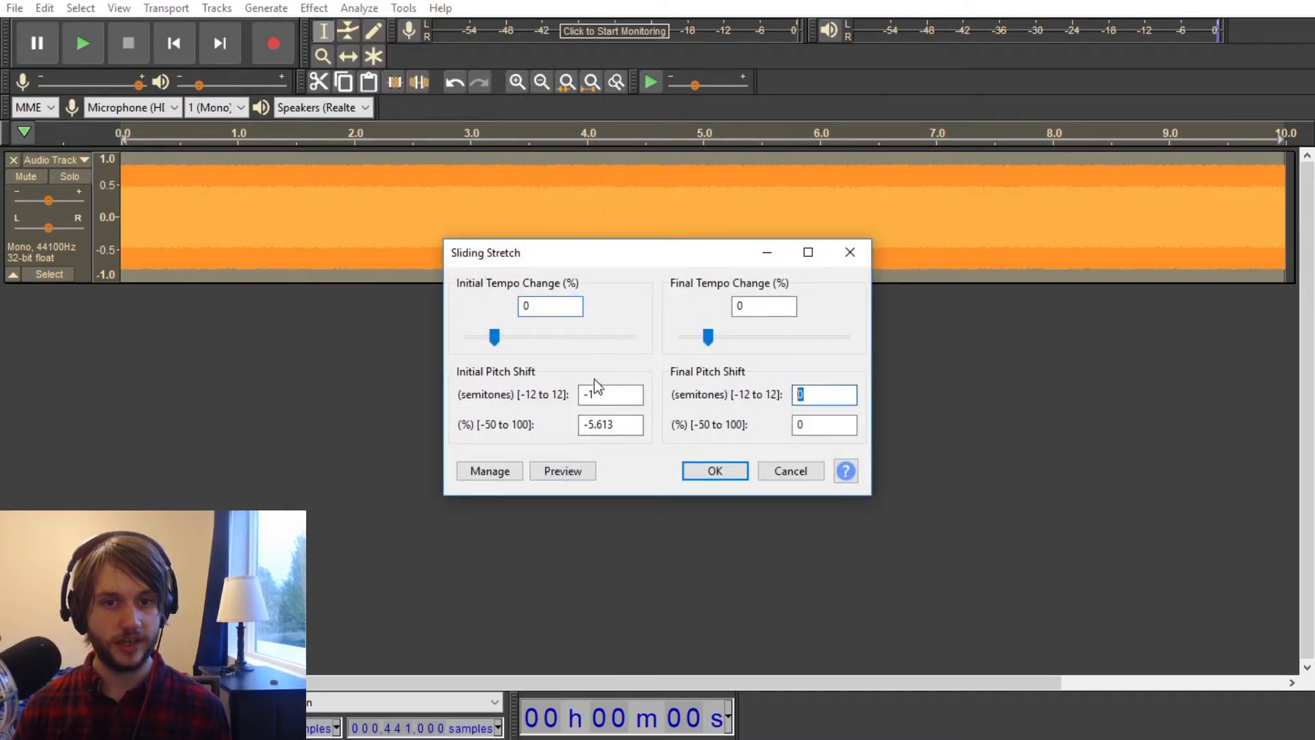
pyautogui.write('0')
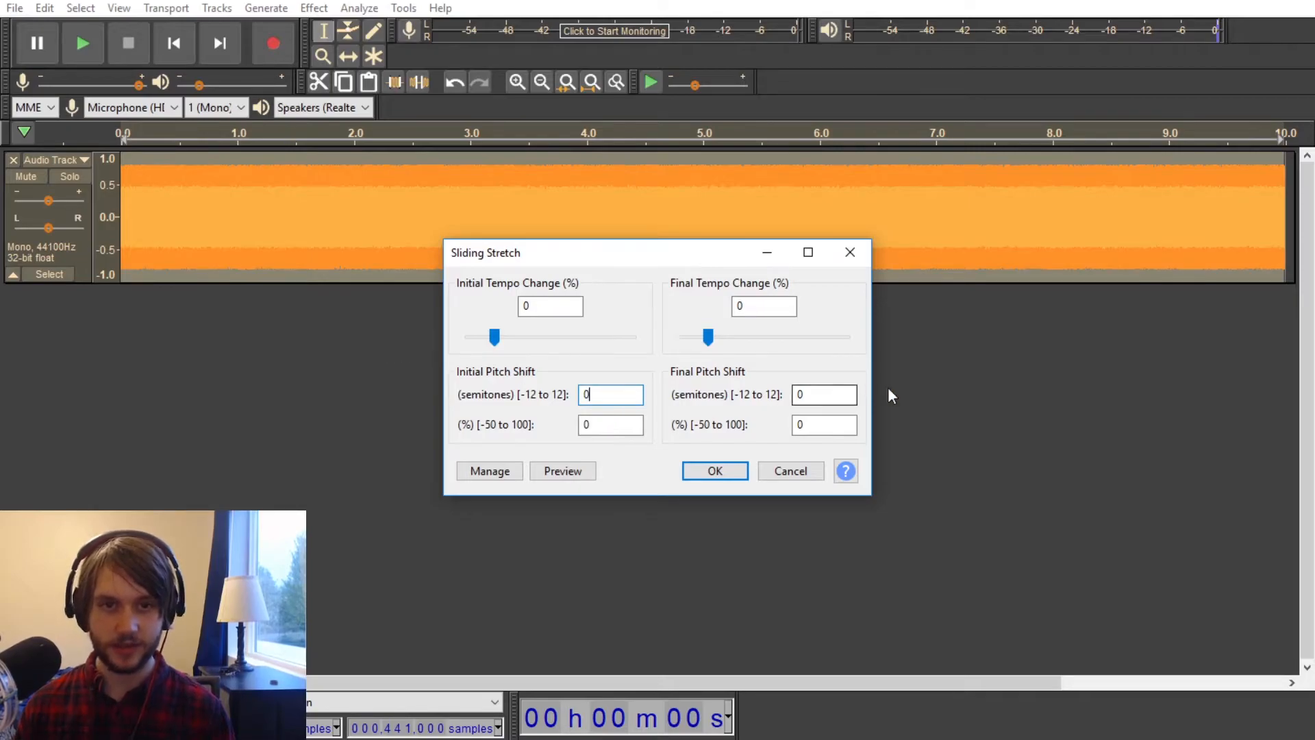
pyautogui.write('6')
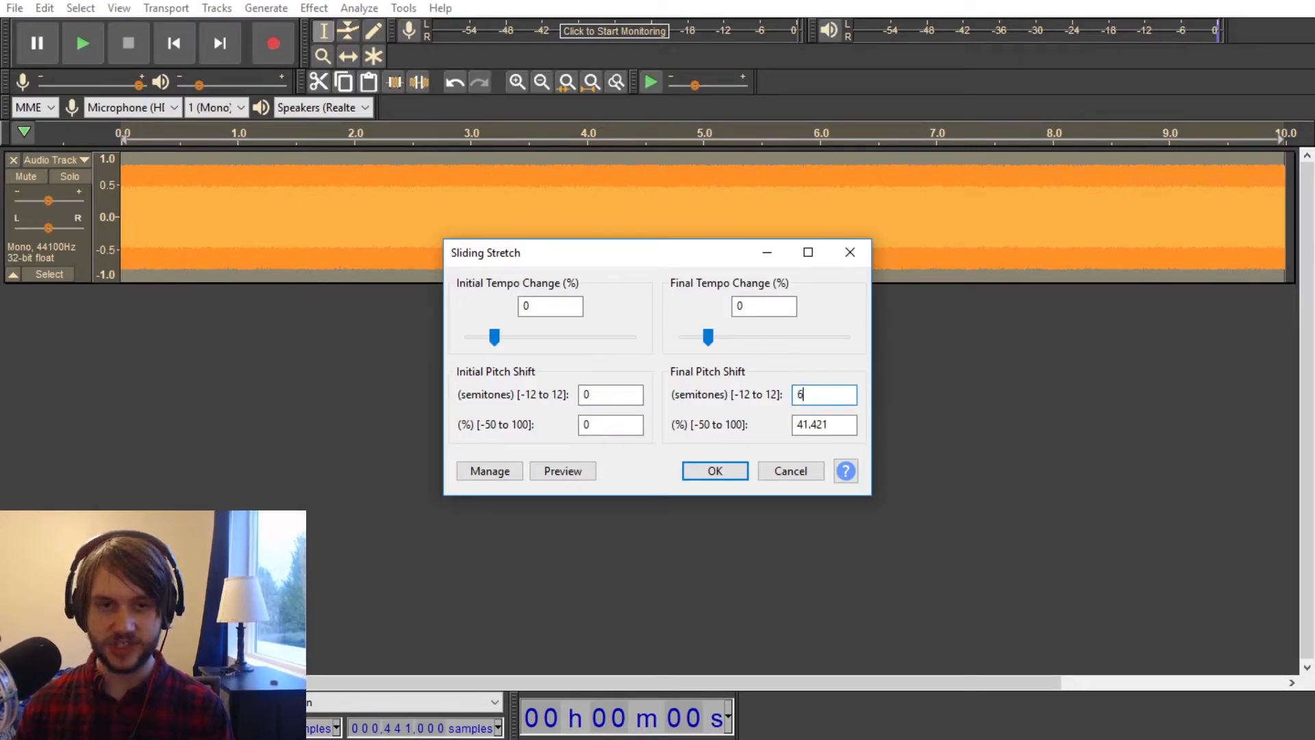
pyautogui.click(715, 473)
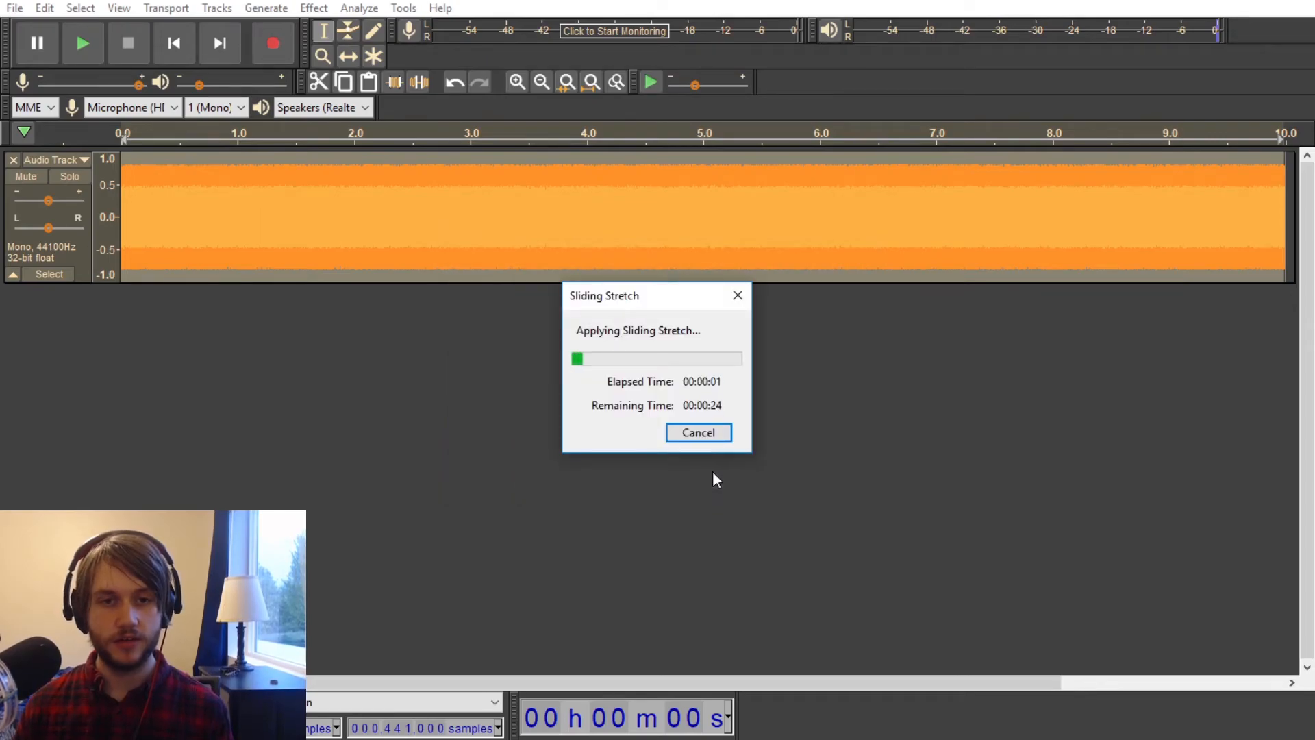
pyautogui.click(709, 436)
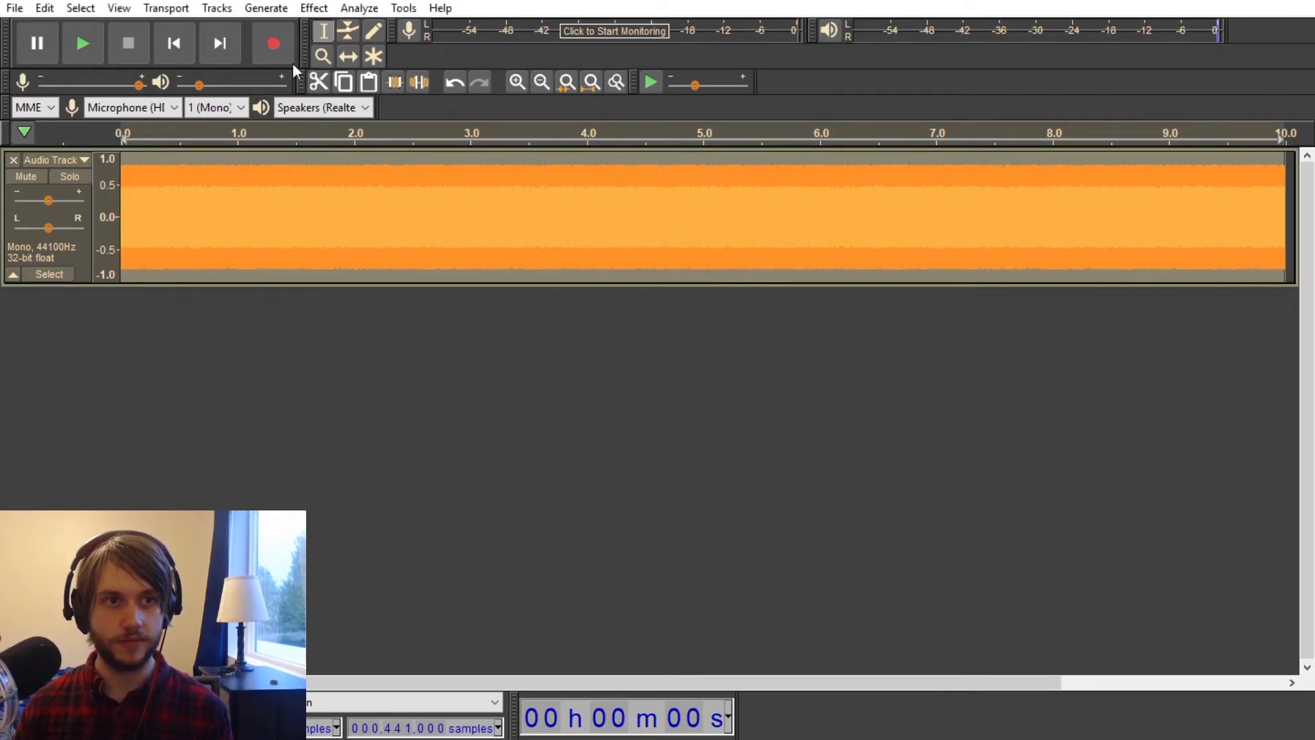
# Step: Apply Sliding Stretch to the white noise with no tempo change, initial pitch shift 0 and final pitch shift -6 semitones
pyautogui.click(314, 7)
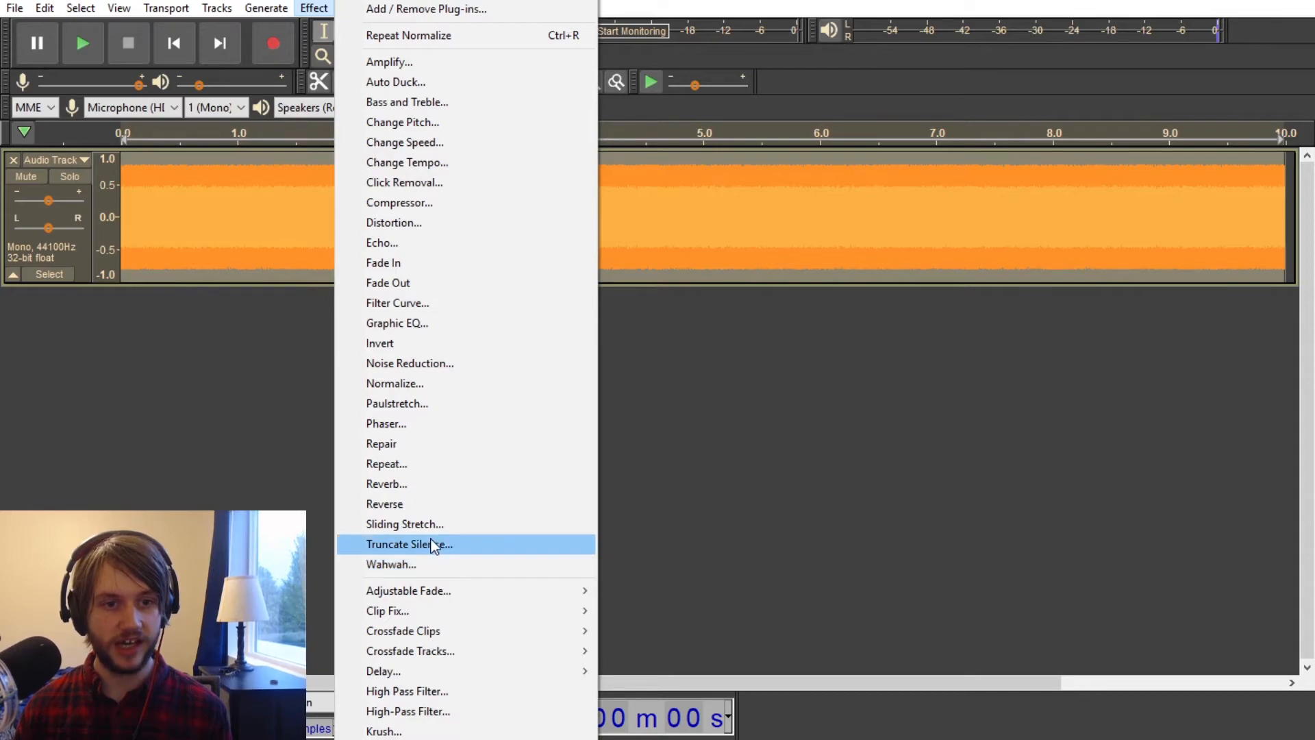
pyautogui.click(452, 525)
pyautogui.doubleClick(825, 394)
pyautogui.write('-6')
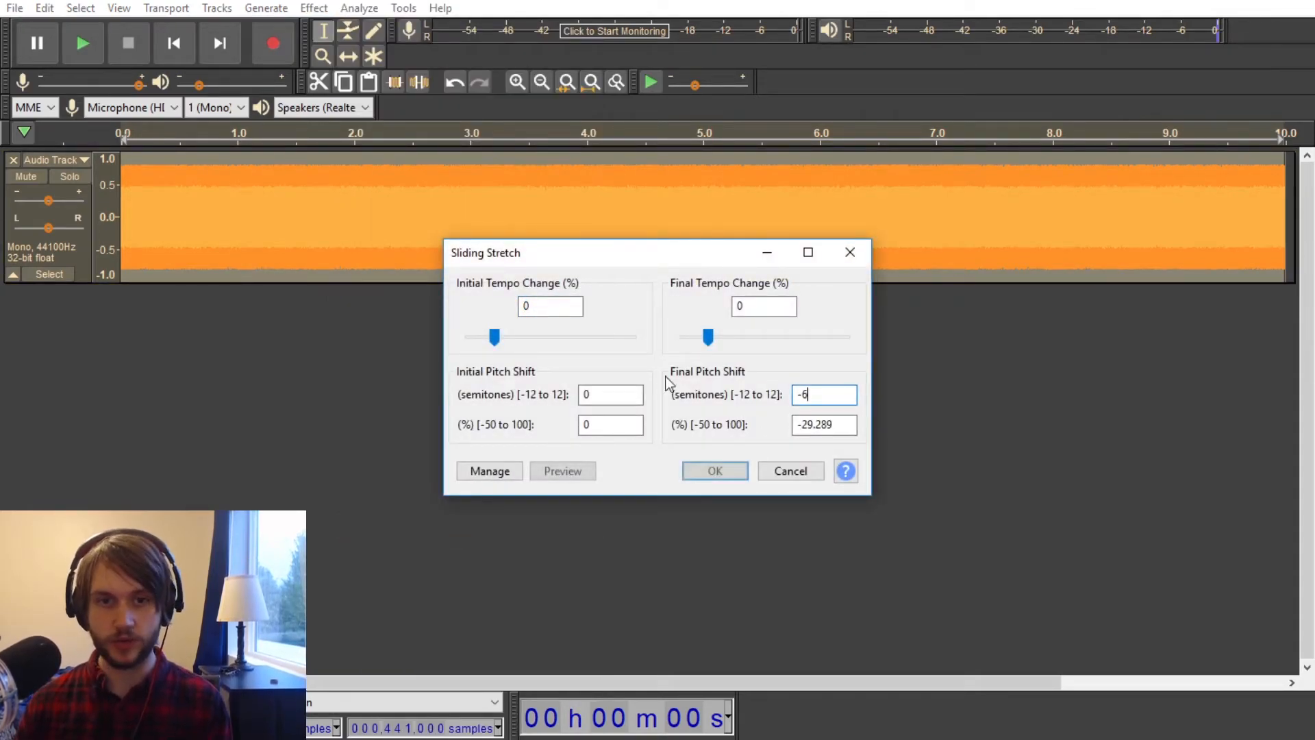
pyautogui.click(698, 470)
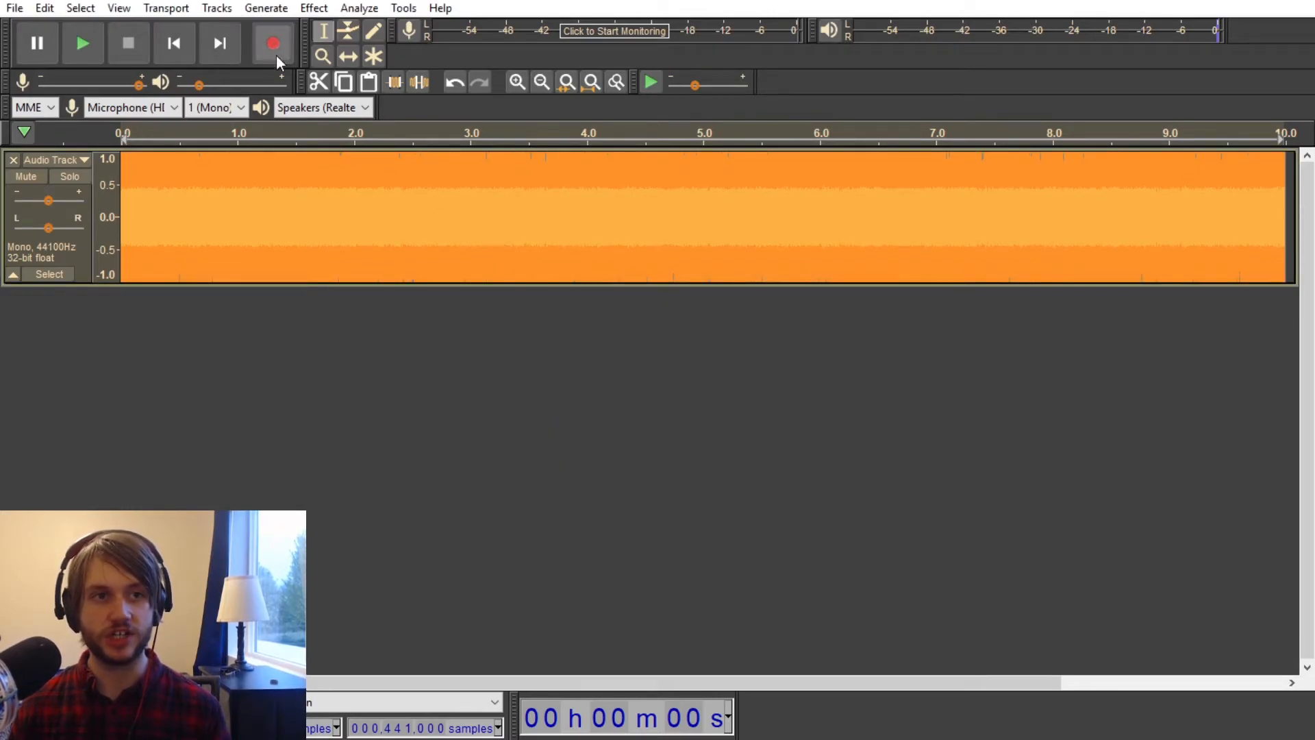
# Step: Normalize the stretched noise to a 0.0 dB peak and play it back with the track gain lowered to -5.0 dB
pyautogui.click(319, 8)
pyautogui.click(419, 381)
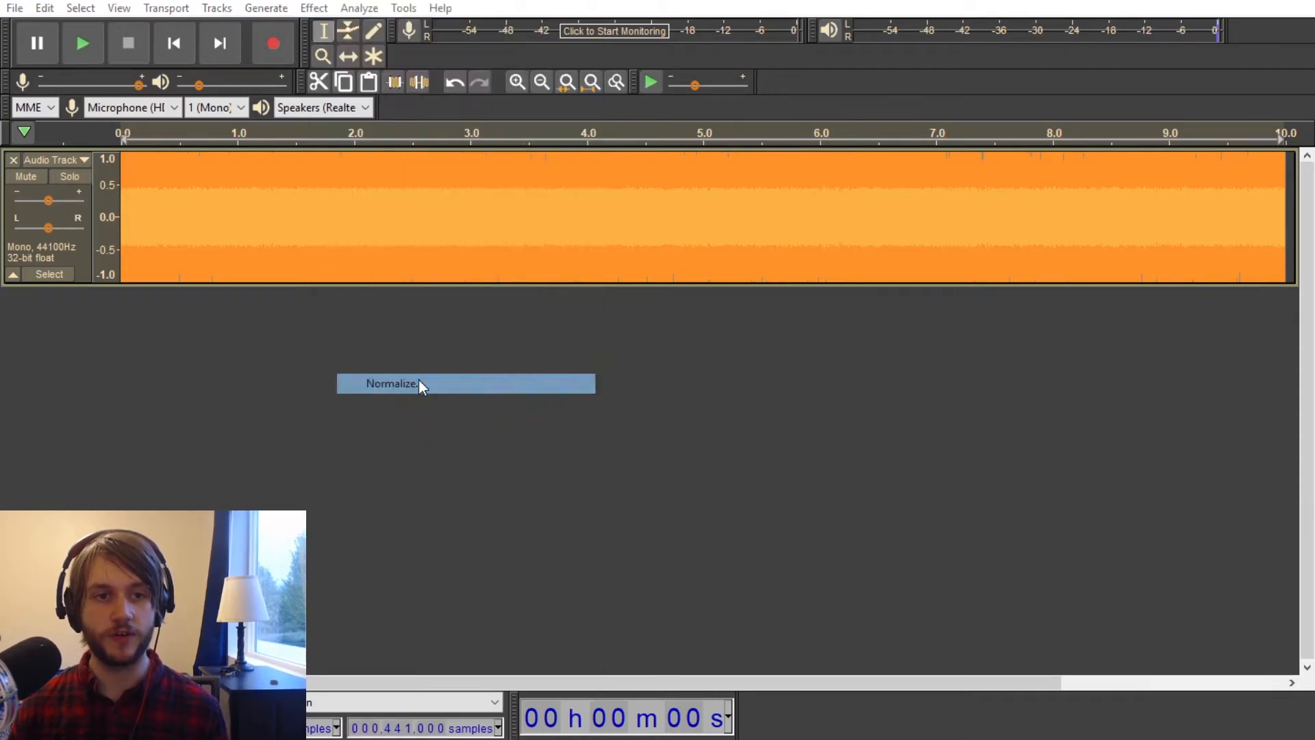
pyautogui.click(699, 430)
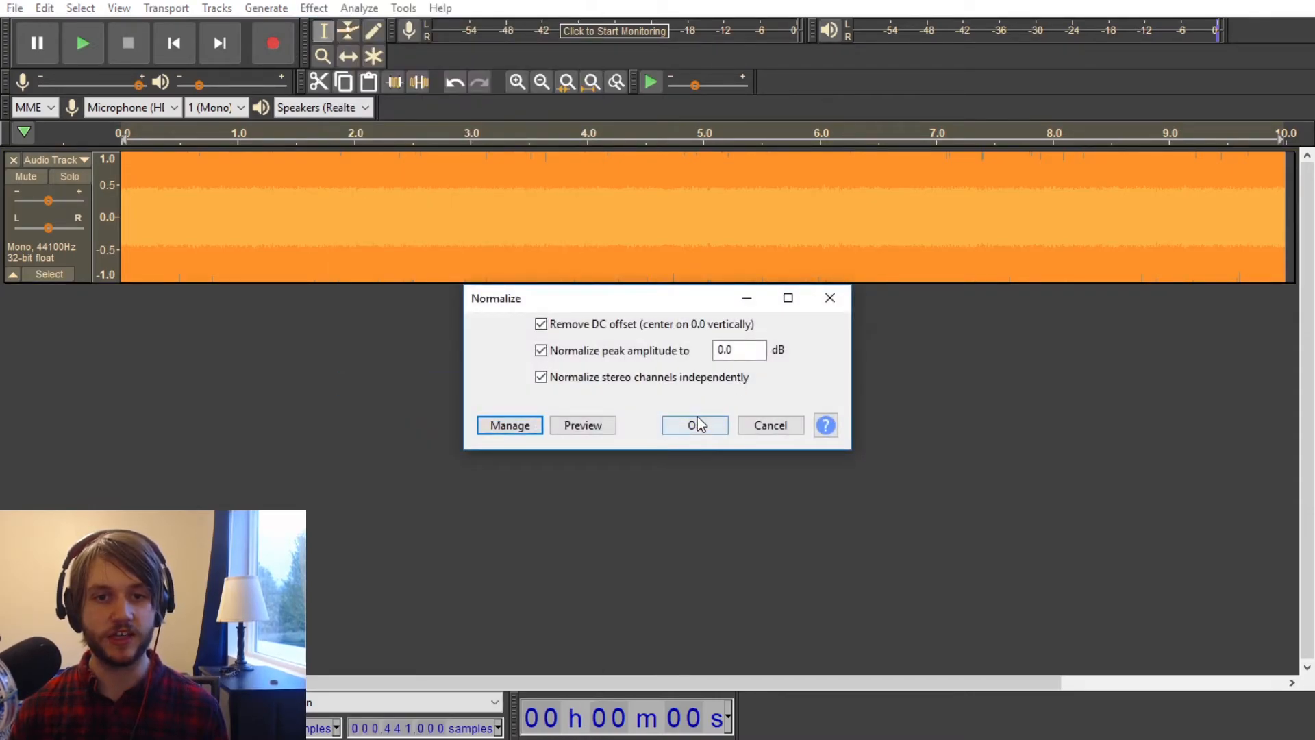
pyautogui.moveTo(48, 200); pyautogui.dragTo(39, 204)
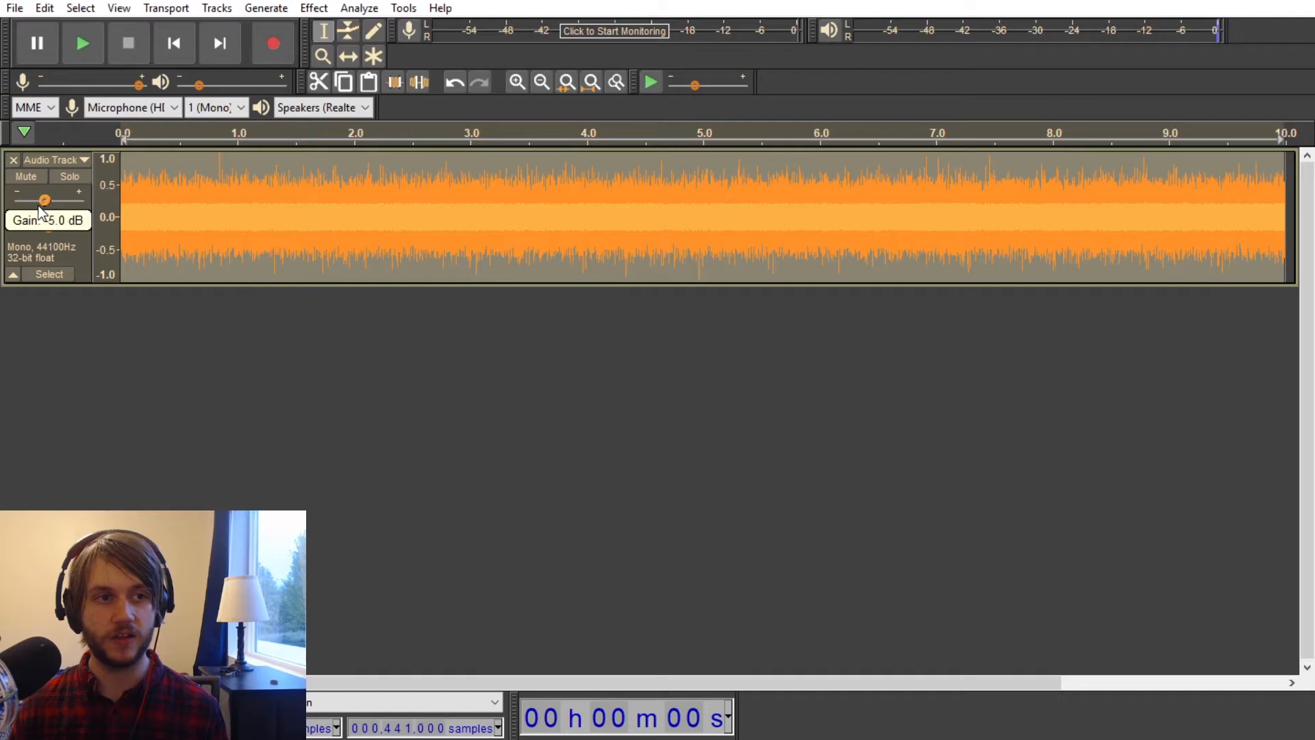
pyautogui.press('space')
pyautogui.moveTo(39, 204)
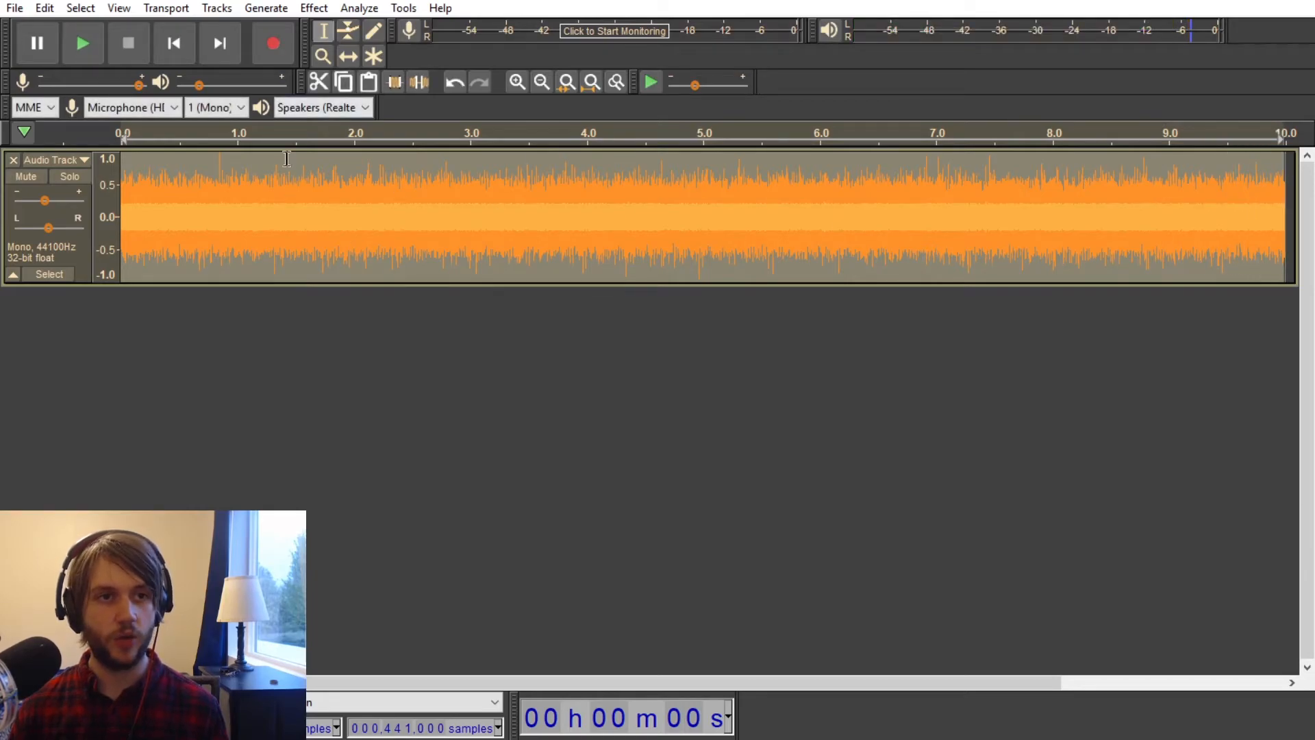
# Step: Apply the same Sliding Stretch with a final pitch shift of -6 semitones again and play back the track
pyautogui.click(317, 9)
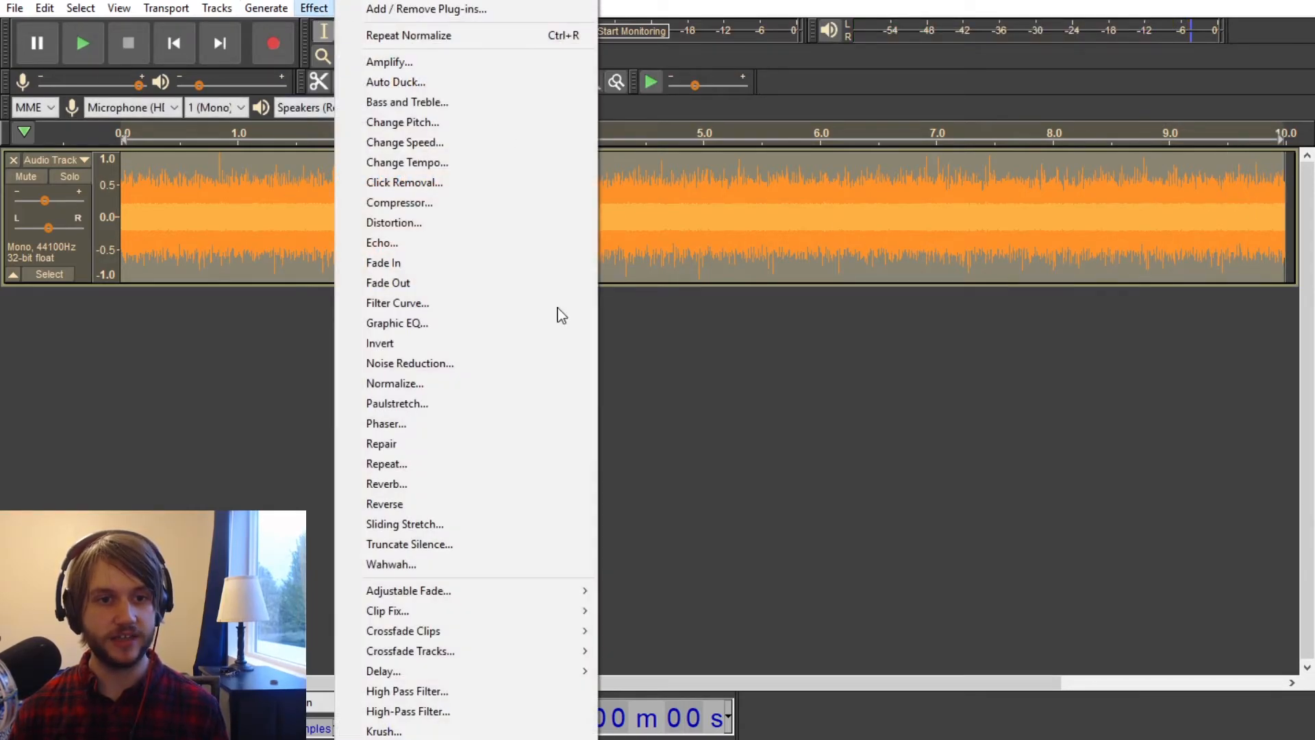
pyautogui.click(434, 525)
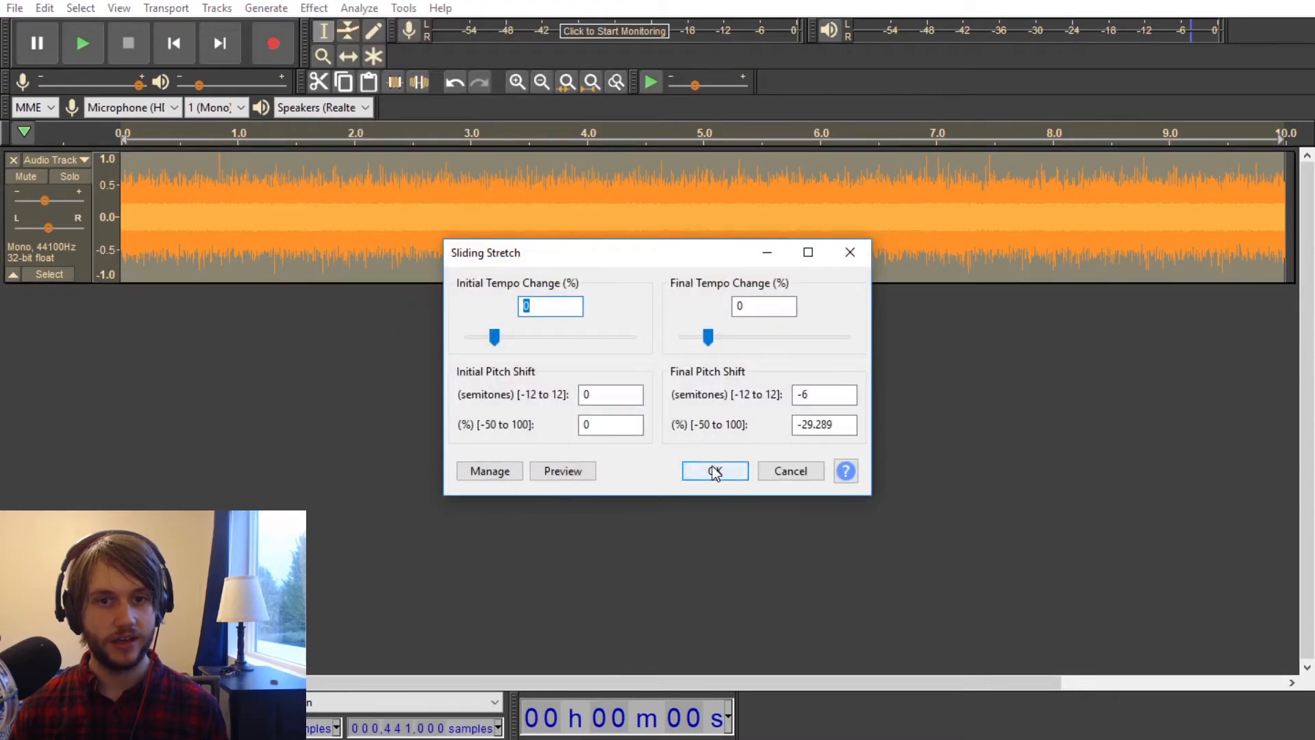
pyautogui.click(711, 470)
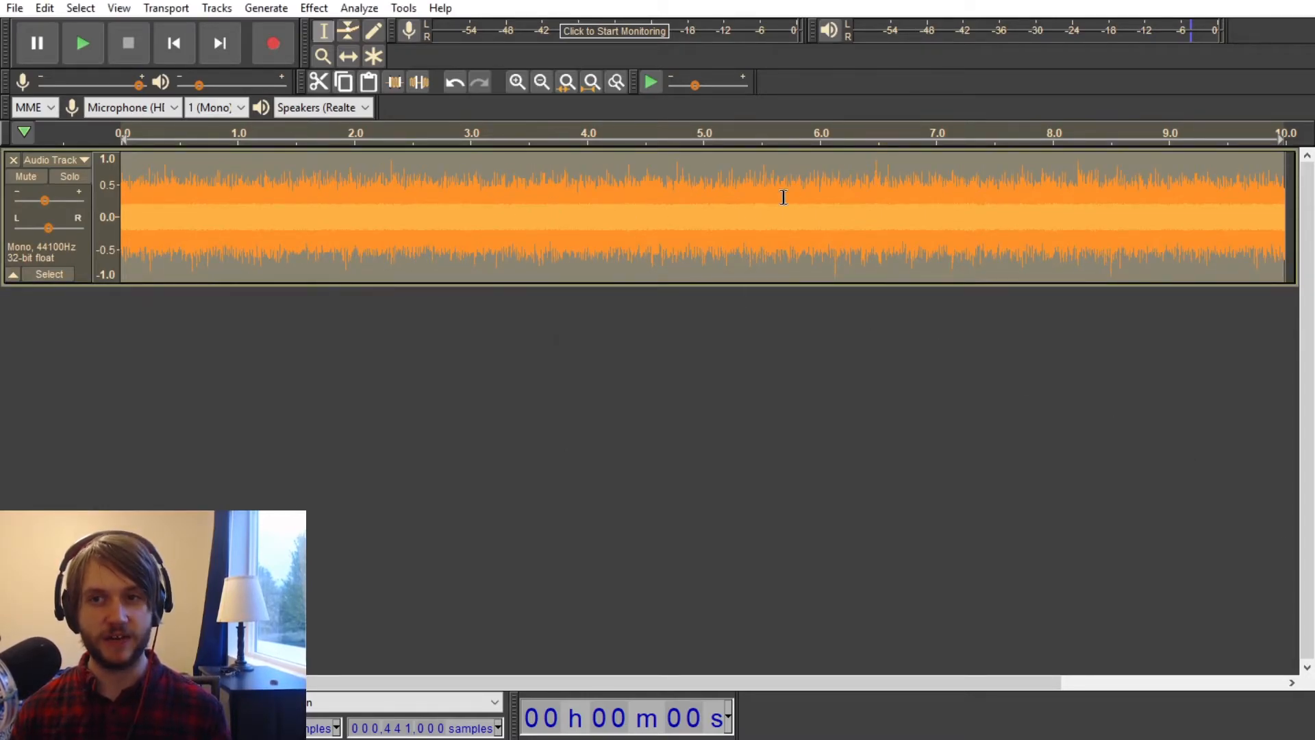
pyautogui.press('space')
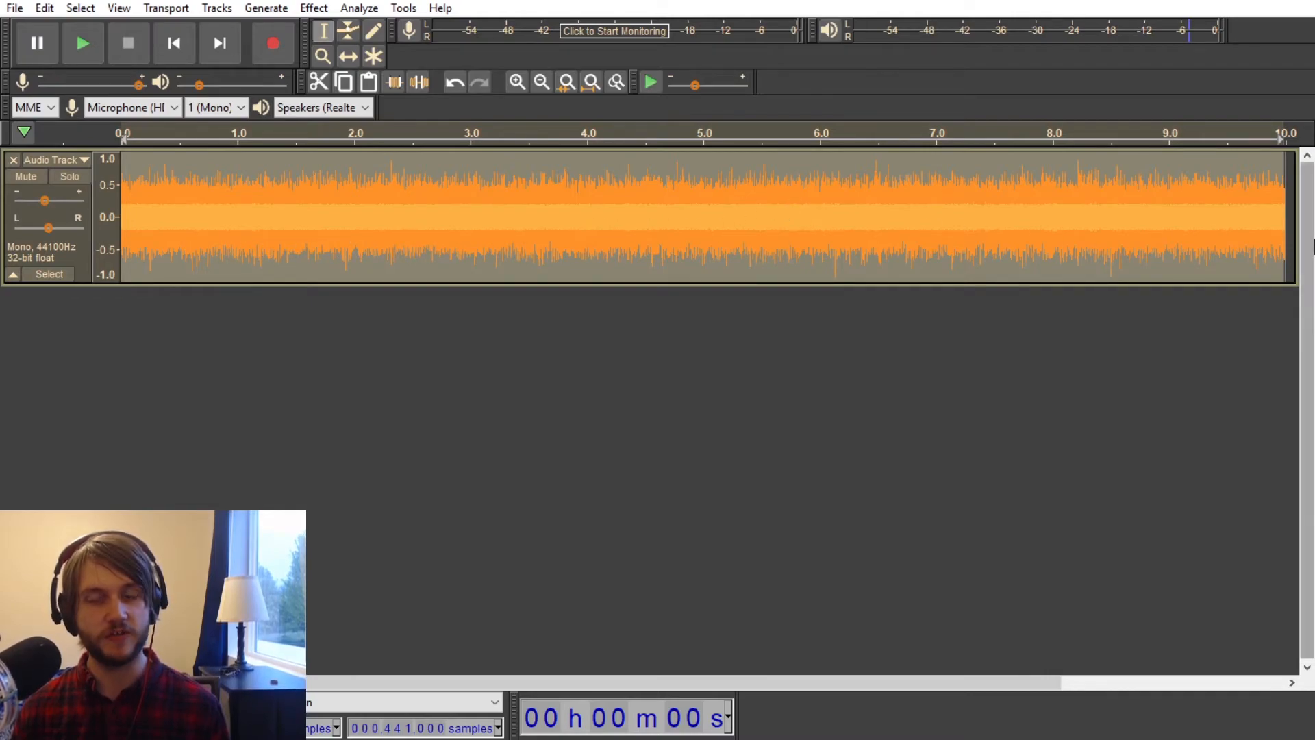
# Step: Replace the stretched noise track with a new 10-second white noise track at 0.8 amplitude
pyautogui.click(13, 160)
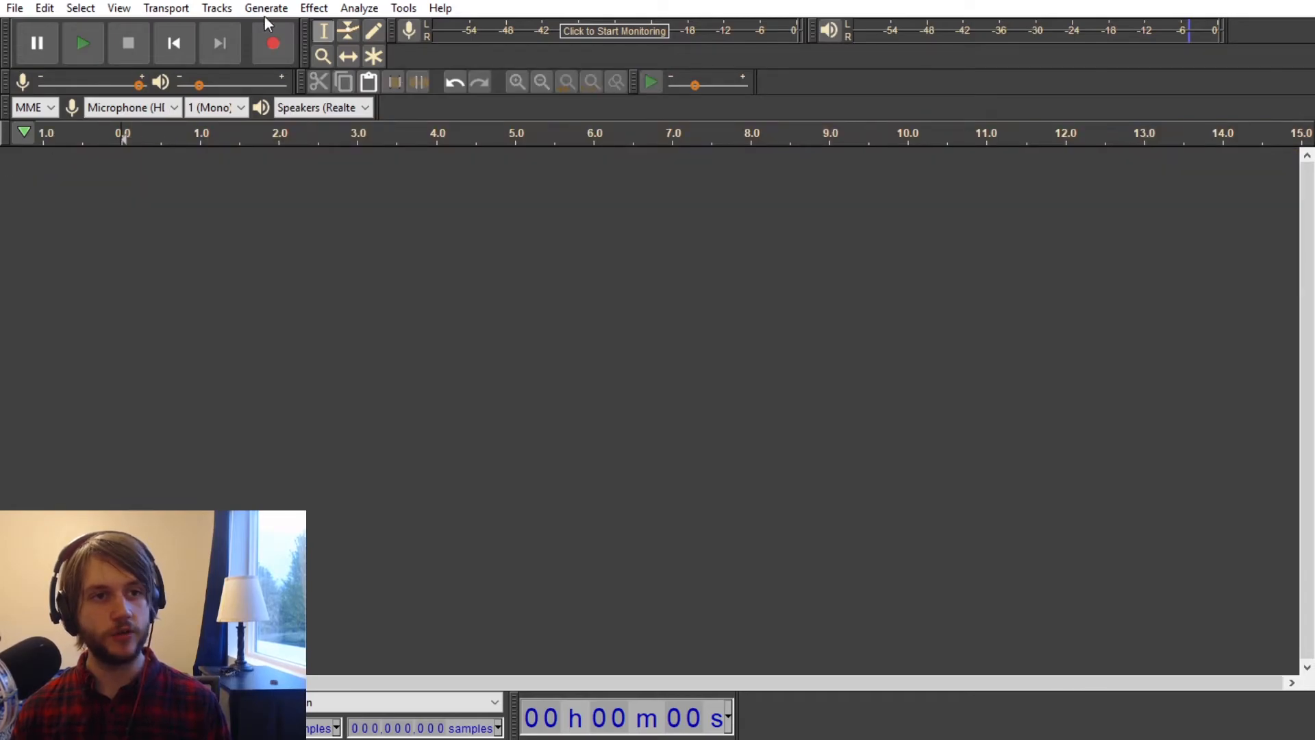
pyautogui.click(312, 9)
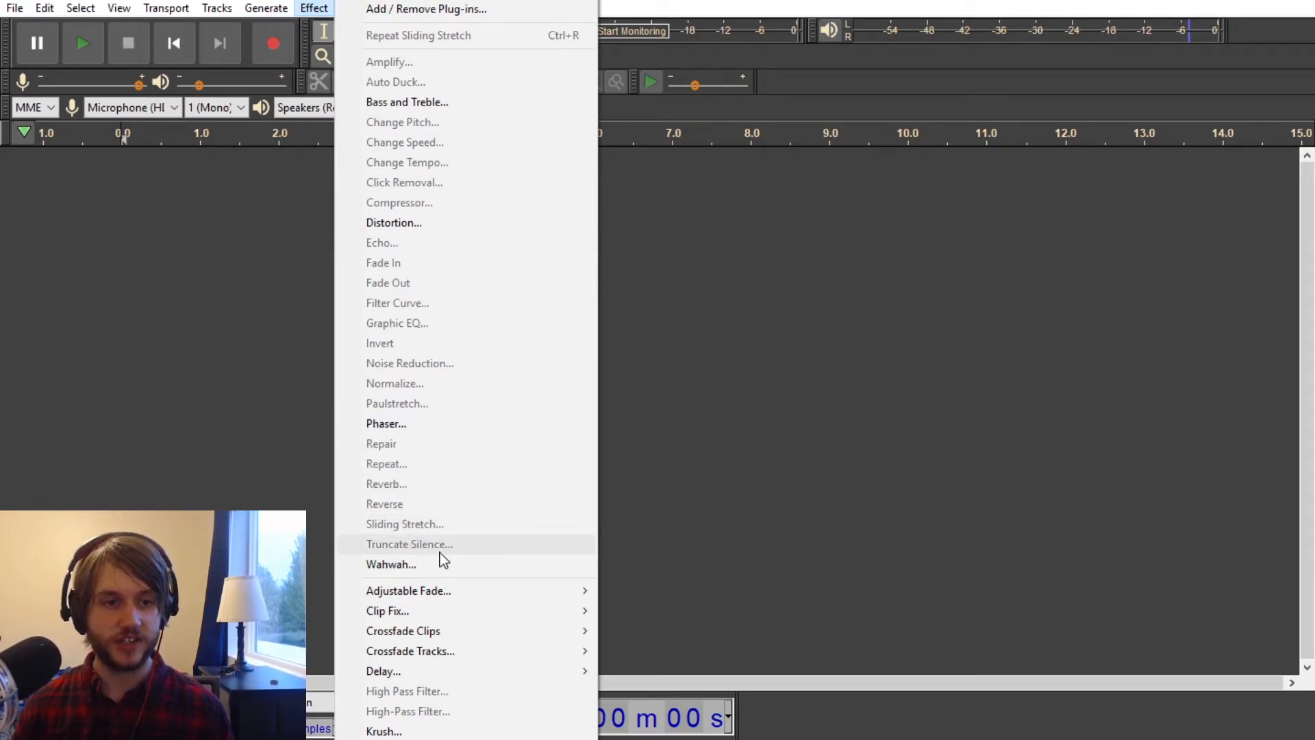
pyautogui.moveTo(265, 8)
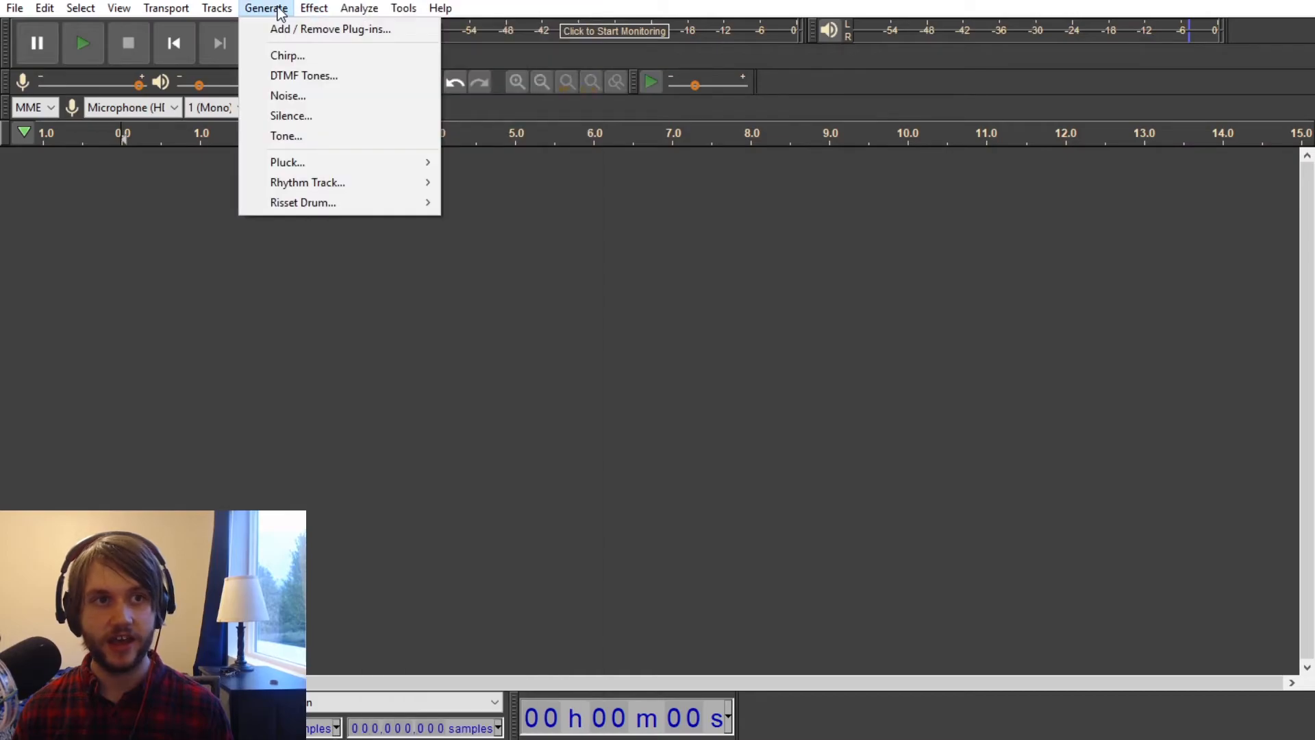
pyautogui.click(283, 96)
pyautogui.click(692, 423)
# Step: Review the Truncate Silence effect's settings and available actions without applying it
pyautogui.click(313, 8)
pyautogui.click(430, 541)
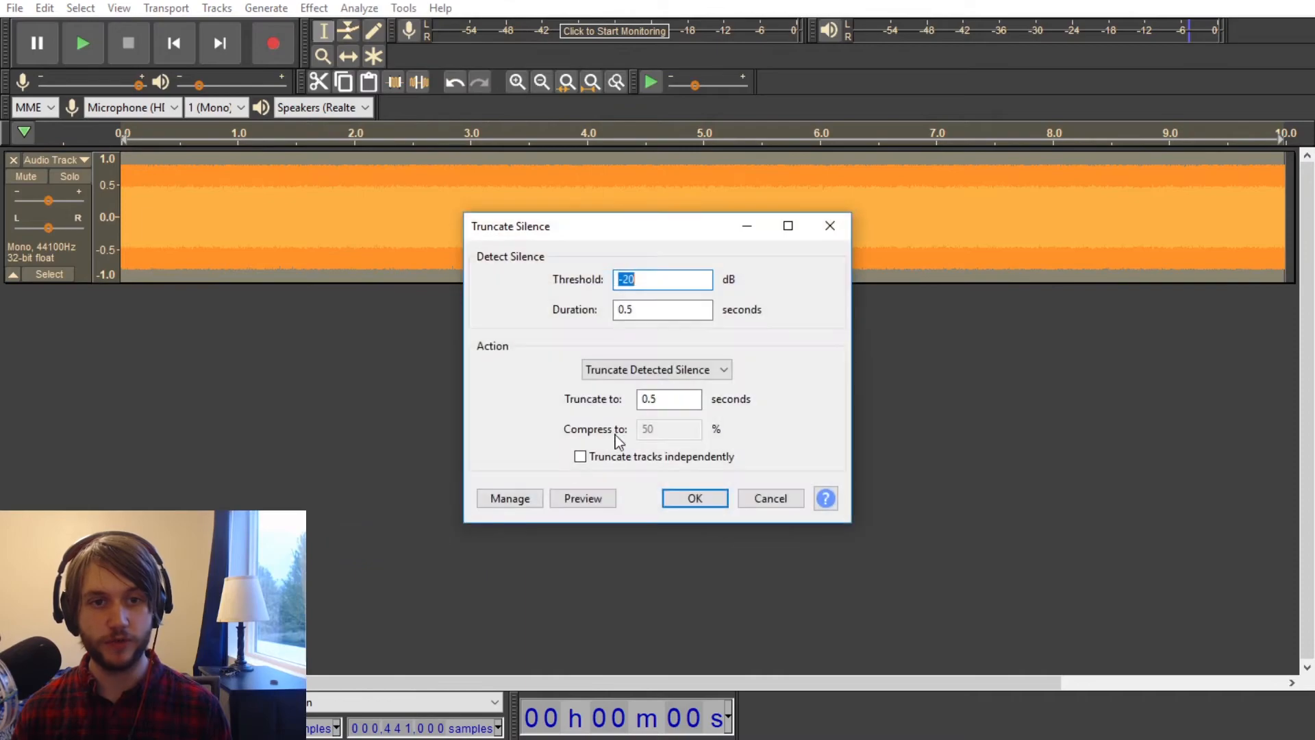
pyautogui.click(682, 369)
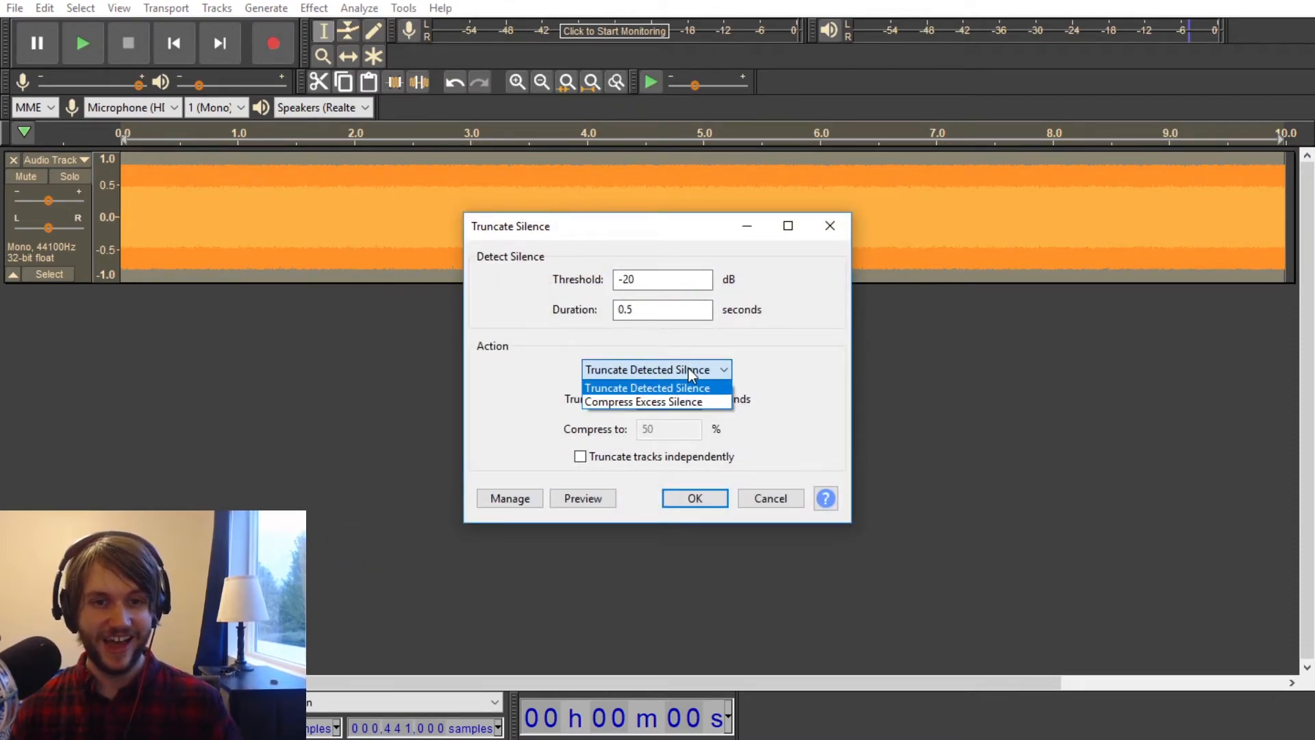
pyautogui.click(688, 387)
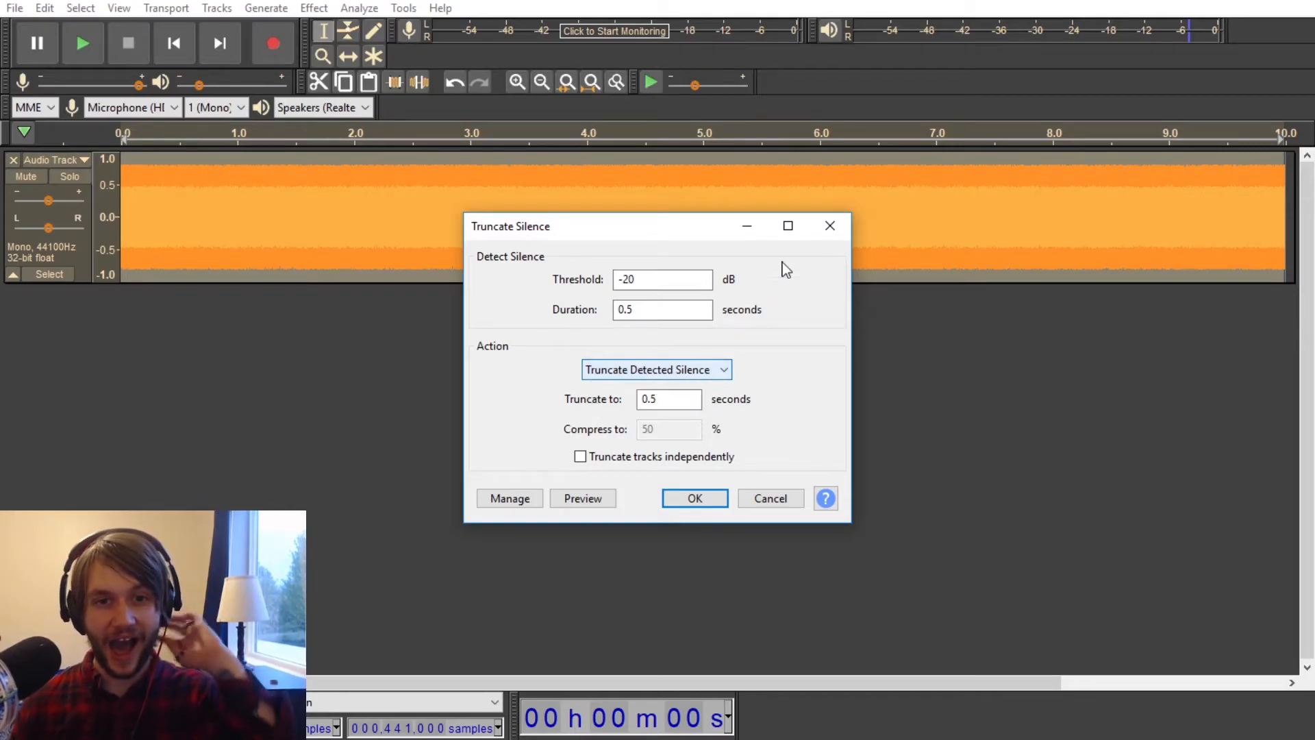
pyautogui.click(830, 225)
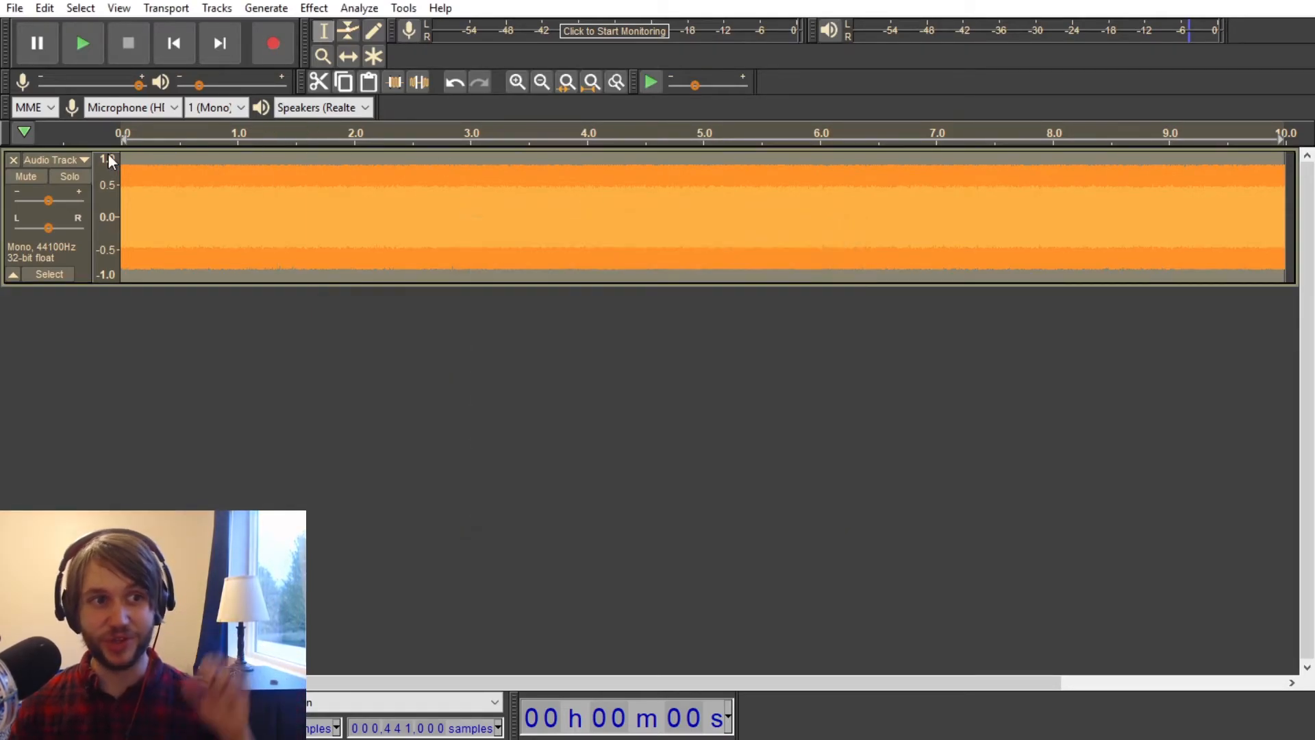
# Step: Delete the white noise track and look over the remaining effects, including Adjustable Fade and Clip Fix
pyautogui.click(13, 160)
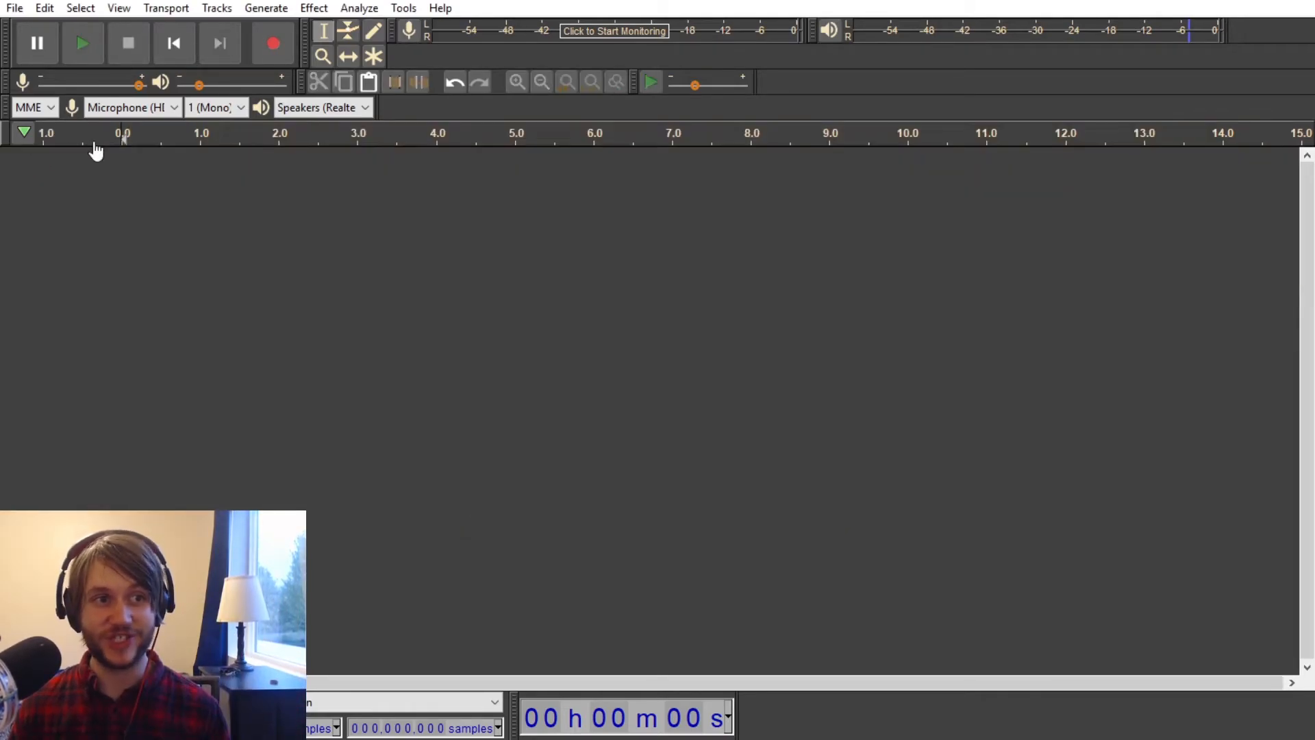
pyautogui.click(313, 7)
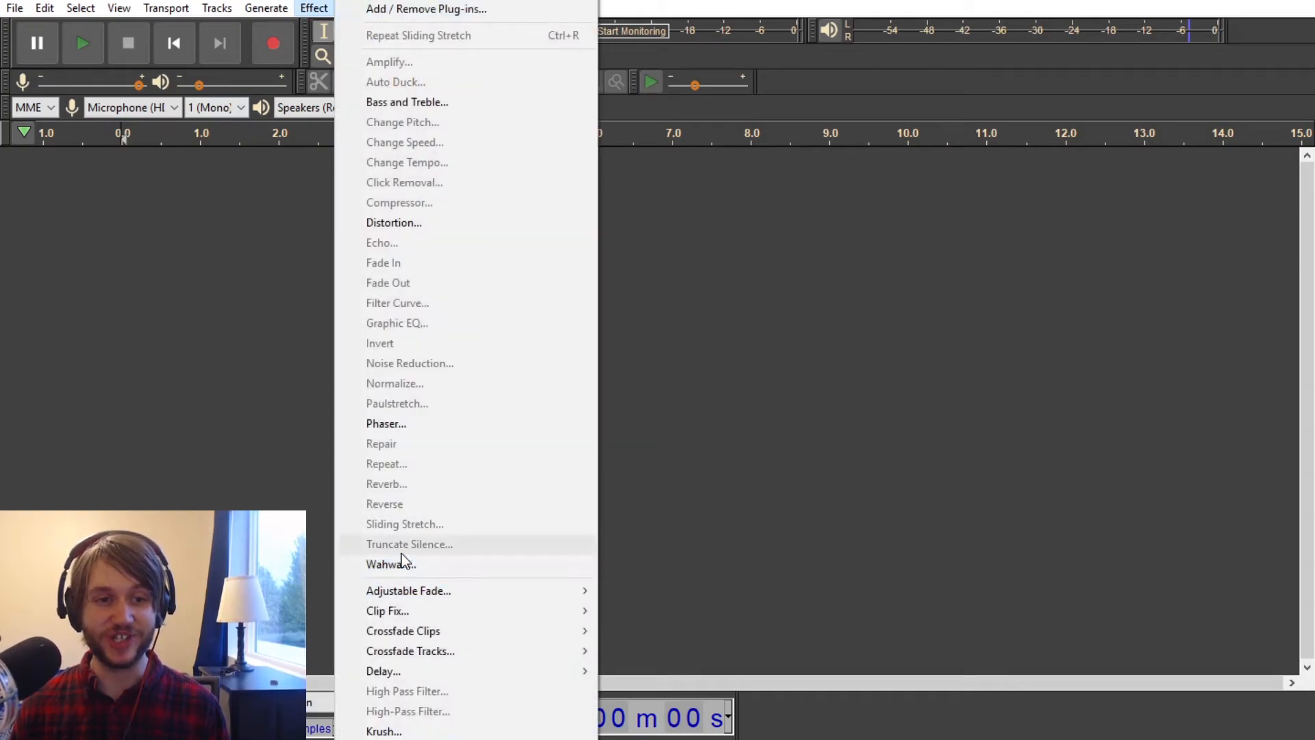
pyautogui.moveTo(428, 591)
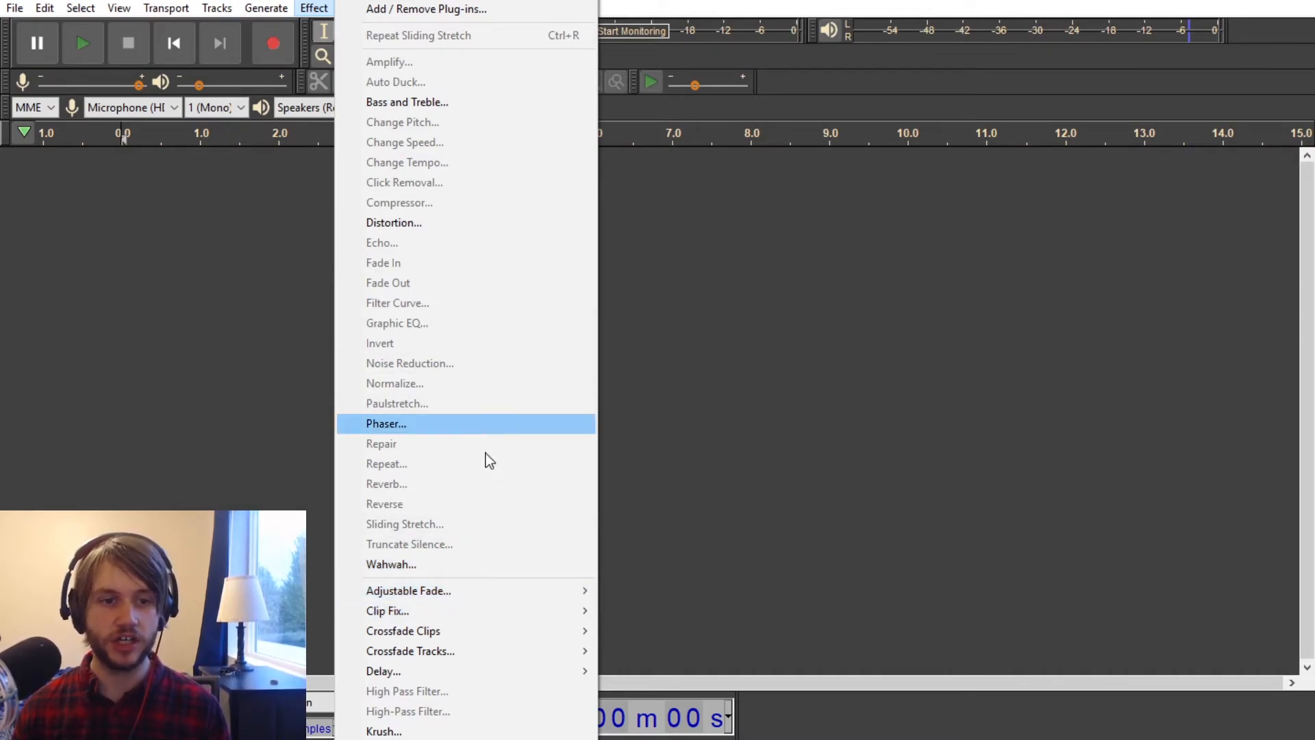
pyautogui.moveTo(473, 599)
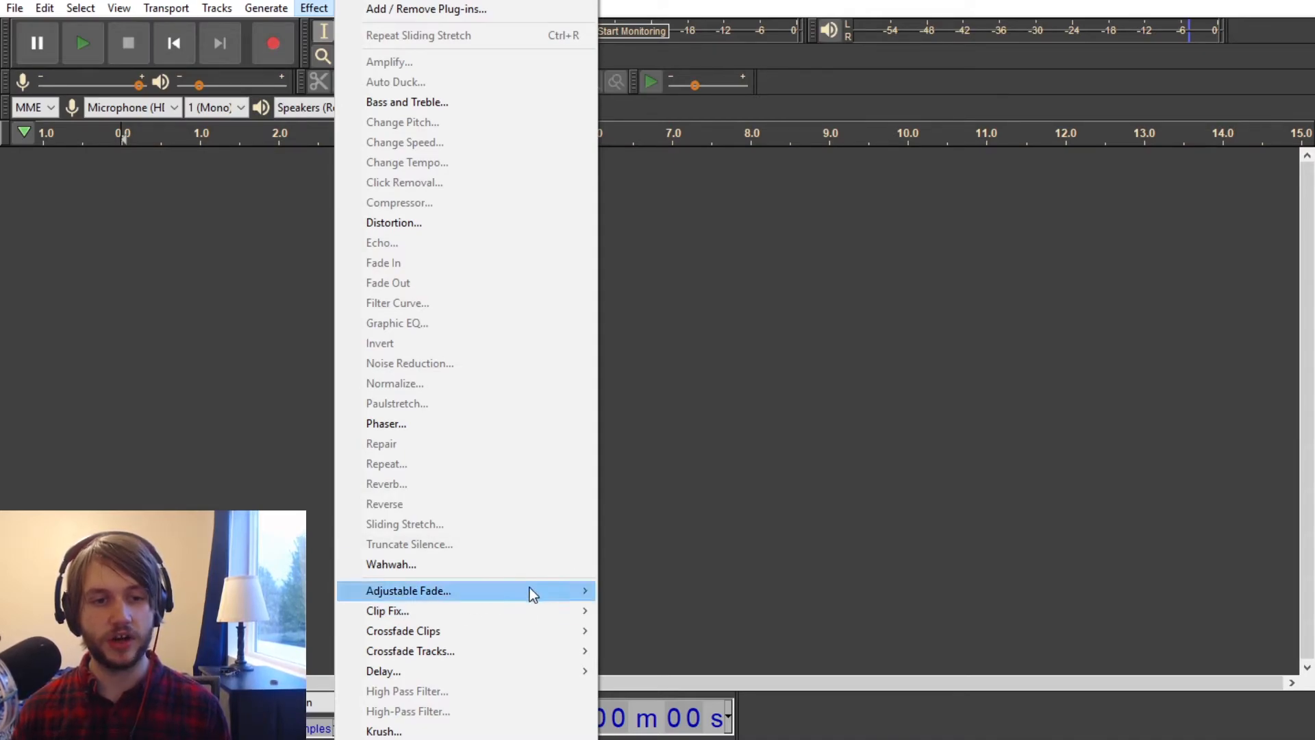
pyautogui.moveTo(510, 612)
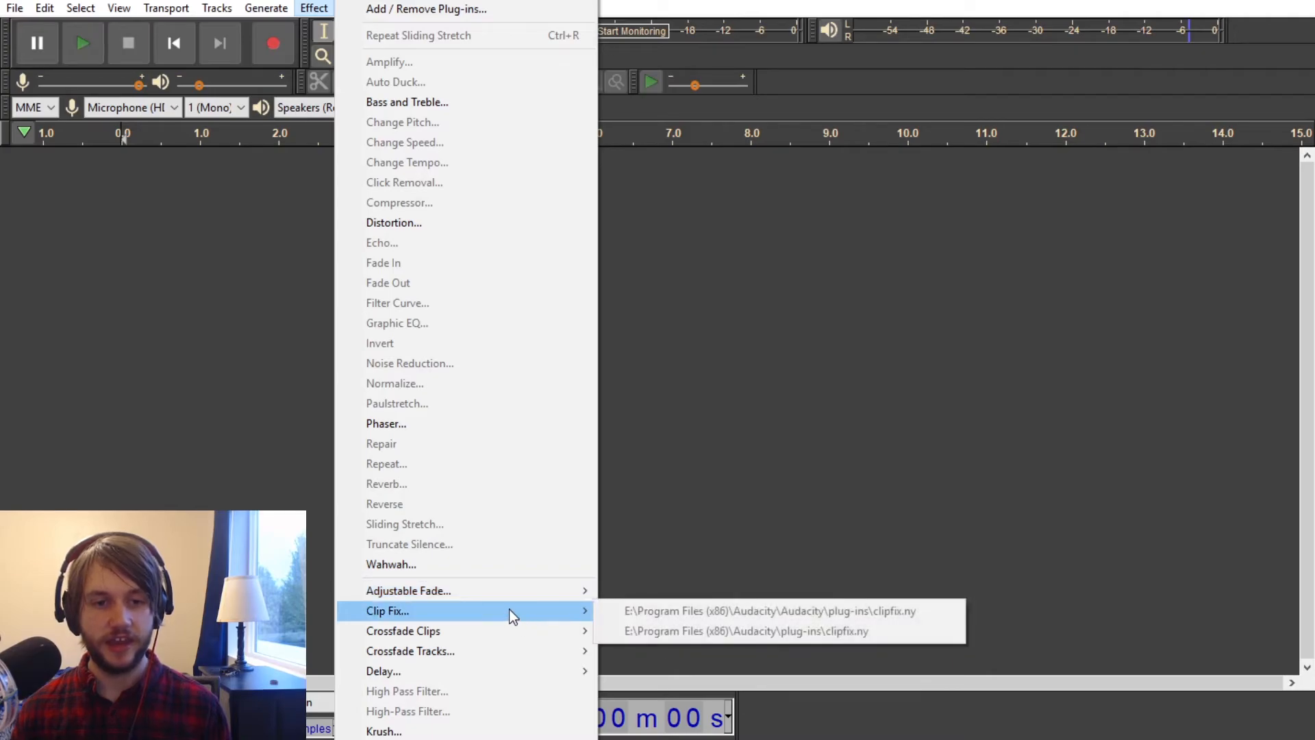
pyautogui.click(882, 548)
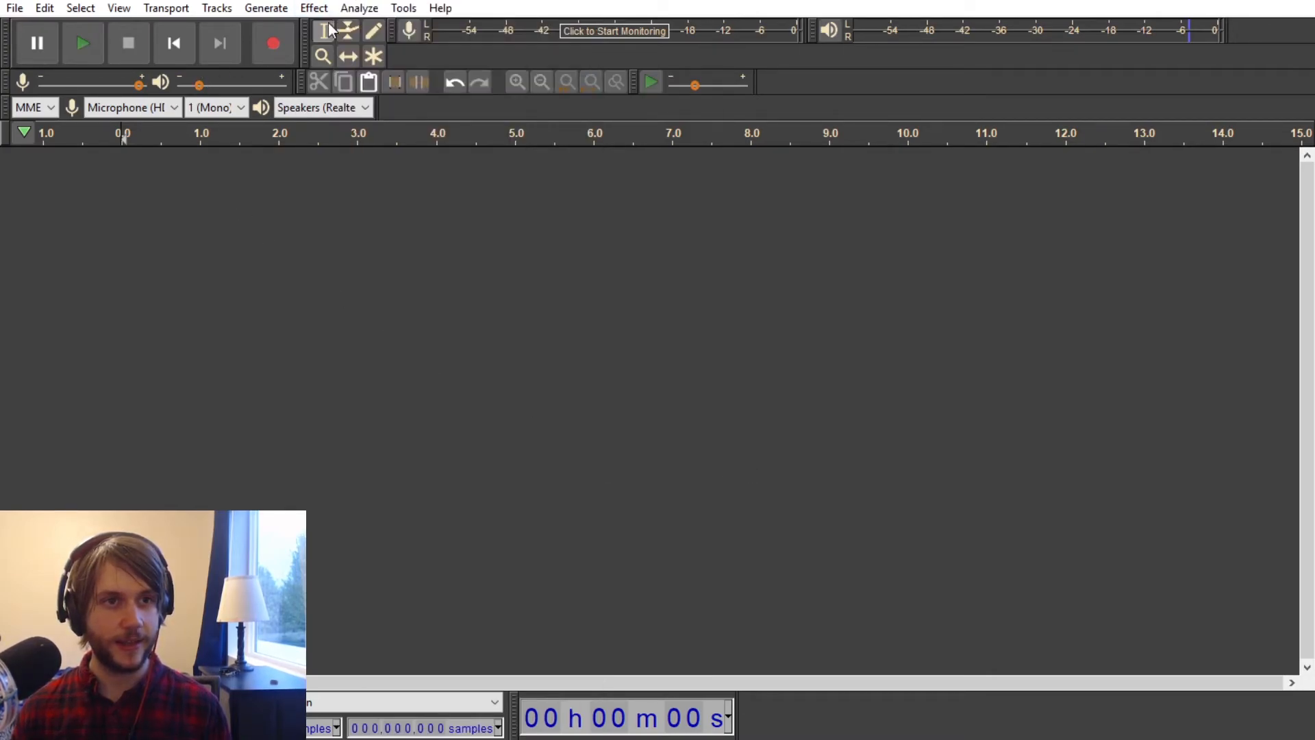
pyautogui.click(314, 8)
pyautogui.click(314, 7)
pyautogui.click(314, 7)
pyautogui.click(266, 7)
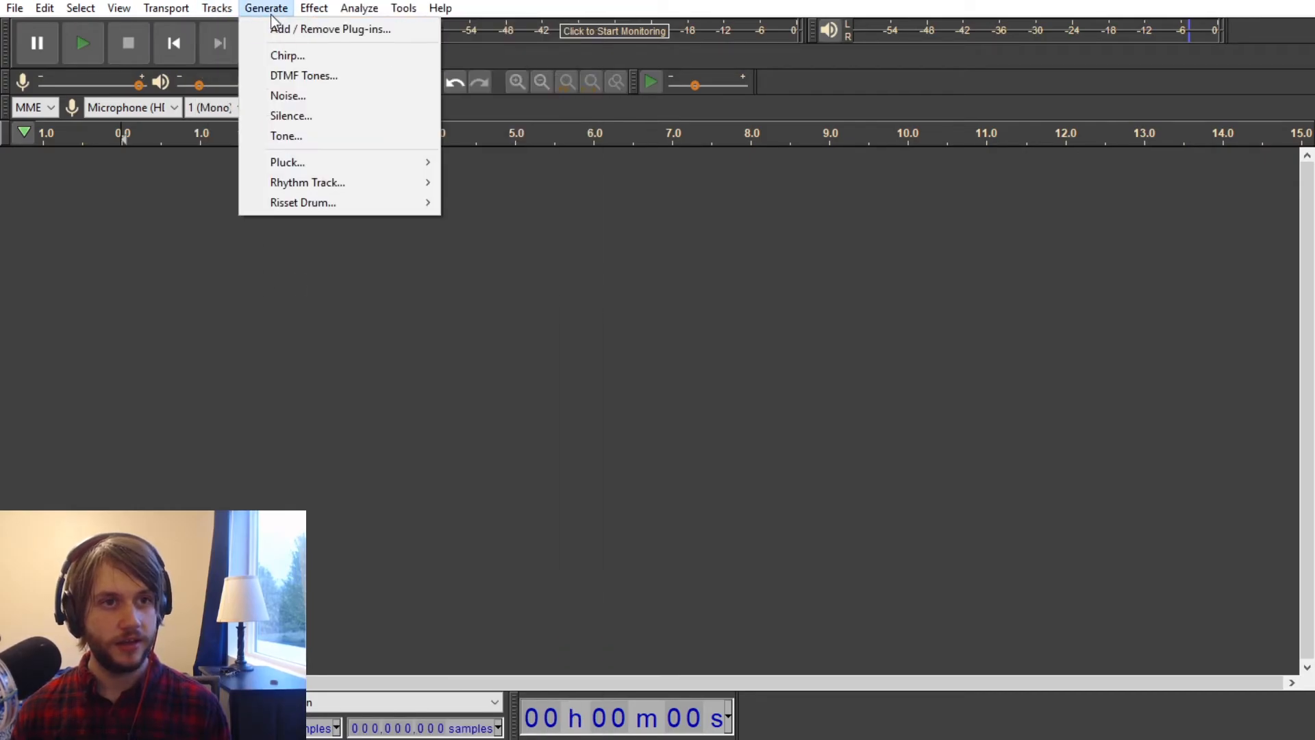
pyautogui.click(319, 115)
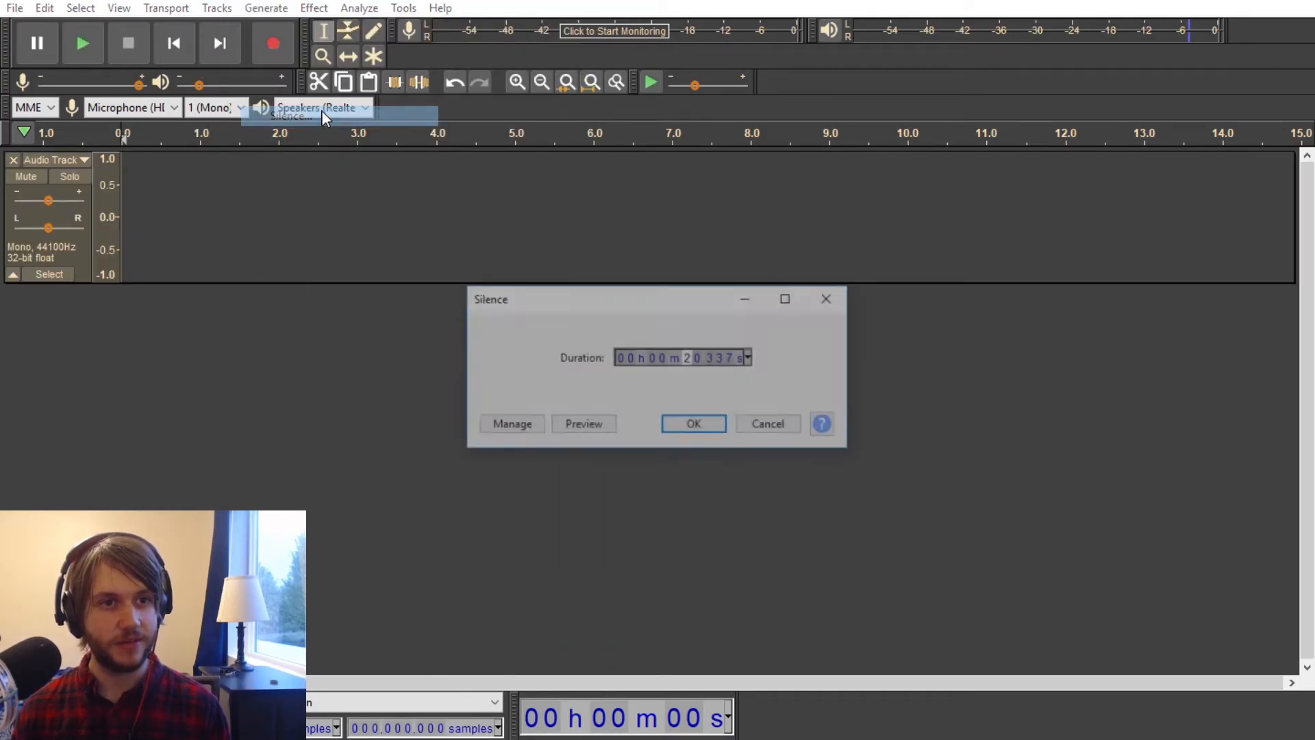
pyautogui.click(760, 424)
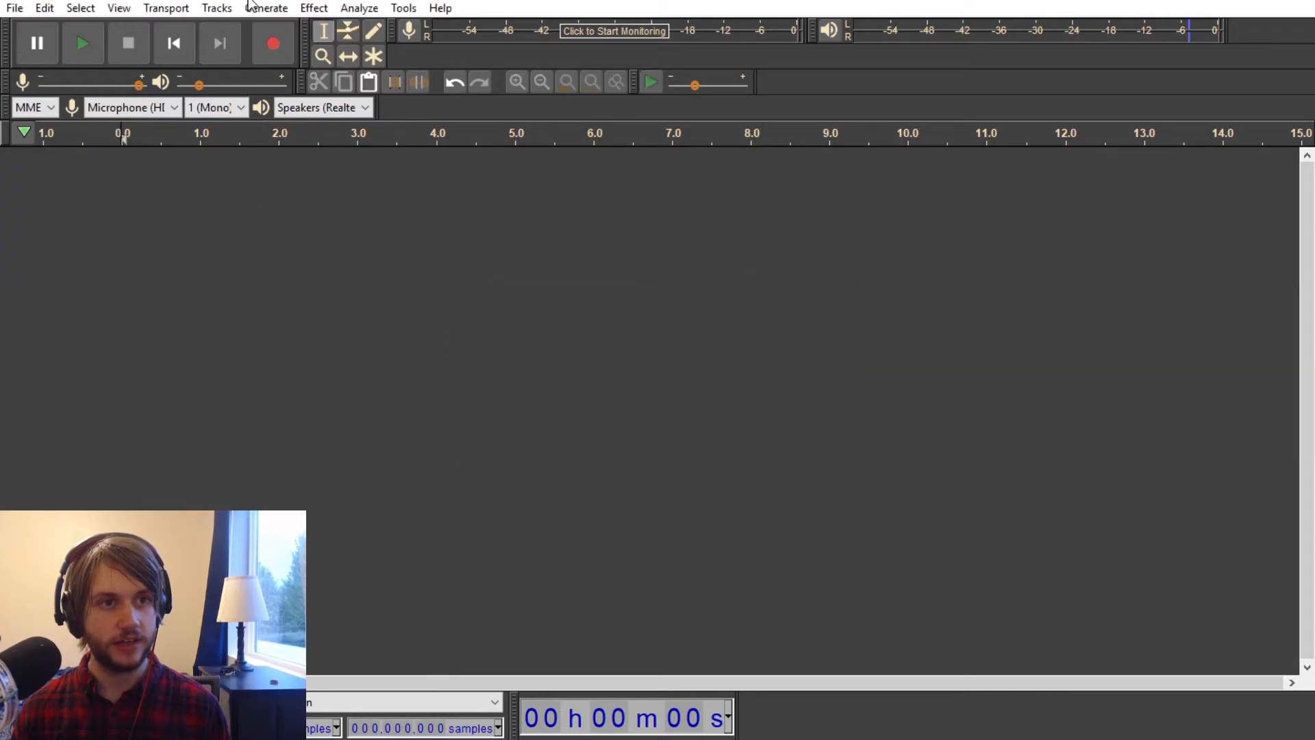
# Step: Generate a 10-second white noise track with an amplitude of 0.8
pyautogui.click(270, 14)
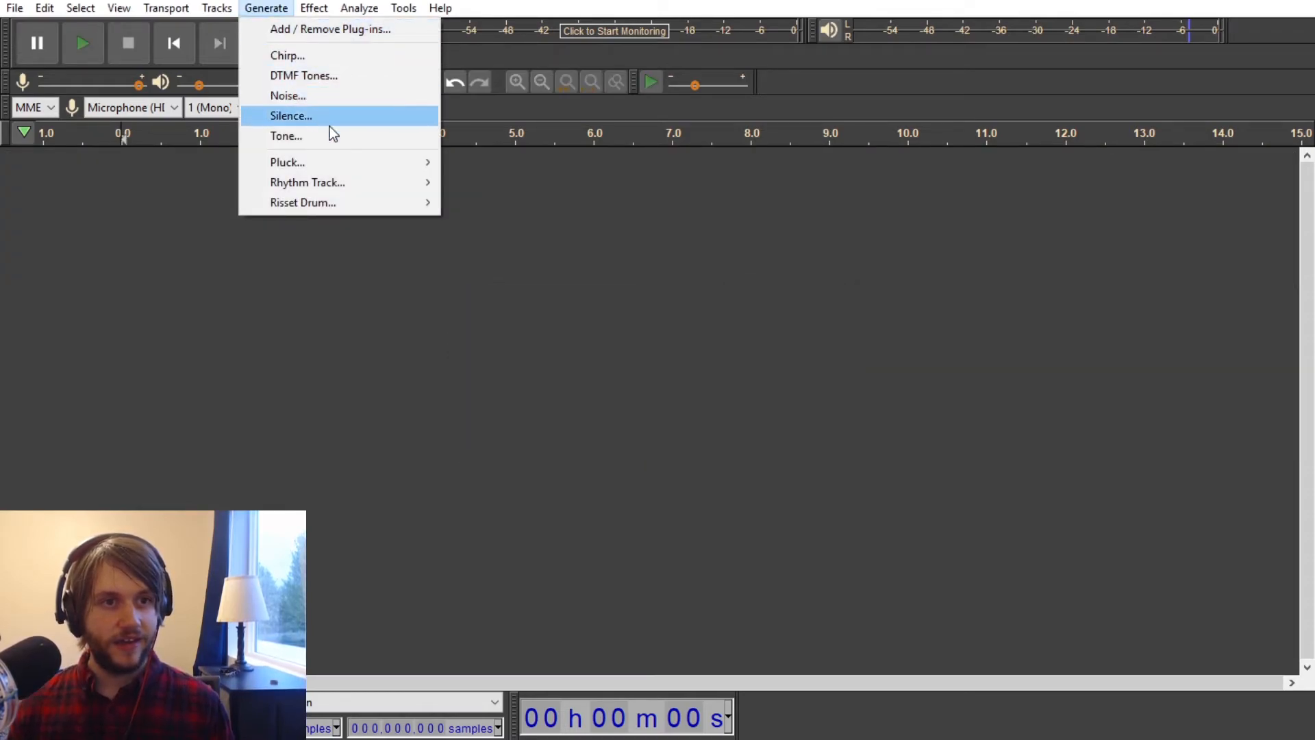
pyautogui.click(317, 95)
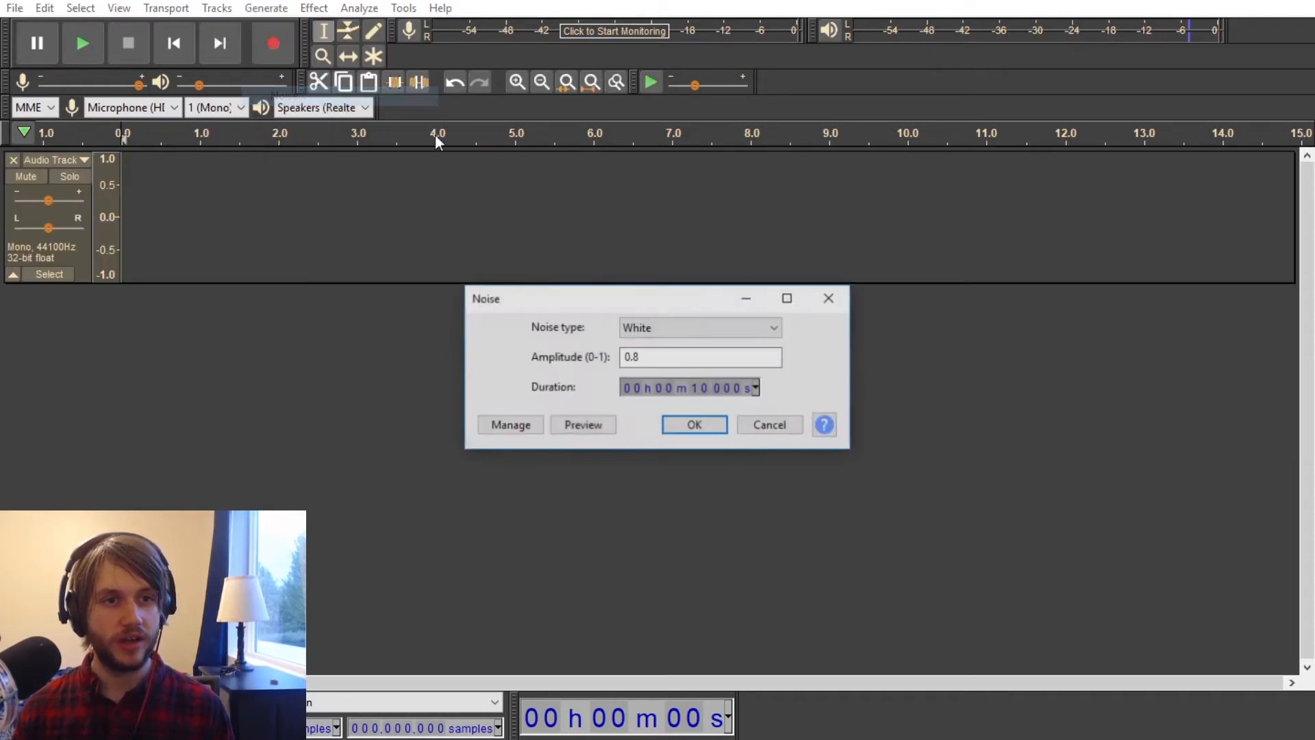
pyautogui.click(693, 429)
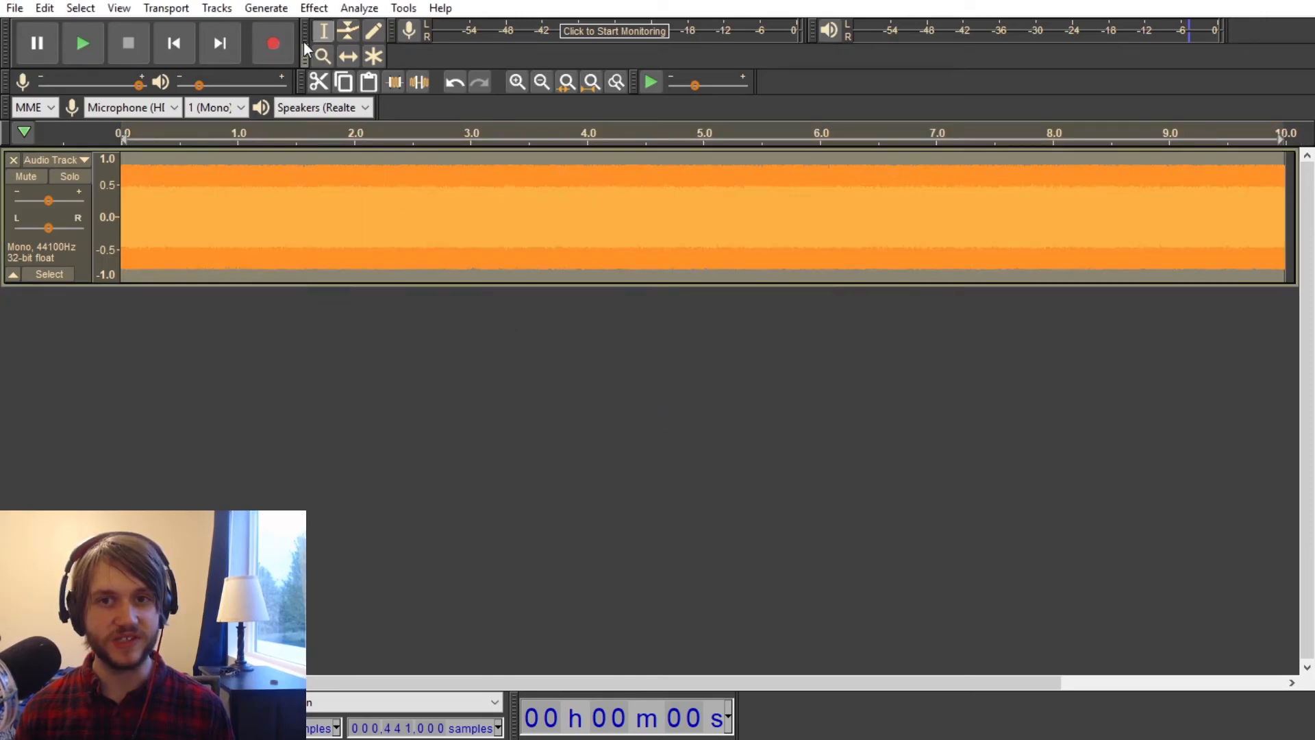
# Step: Apply Wahwah to the noise with LFO frequency 1.0 Hz, start phase 360, depth 70%, resonance 10 and frequency offset 1%, and play it back
pyautogui.click(314, 9)
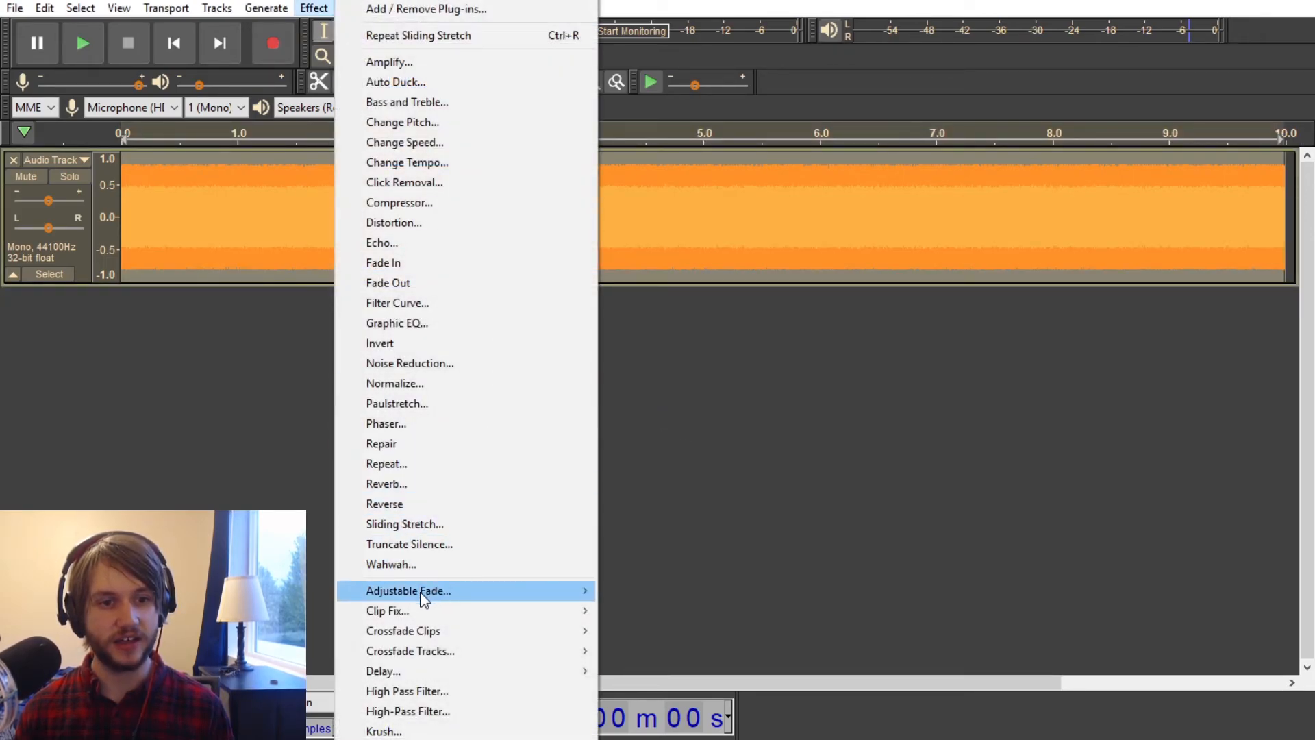
pyautogui.click(422, 563)
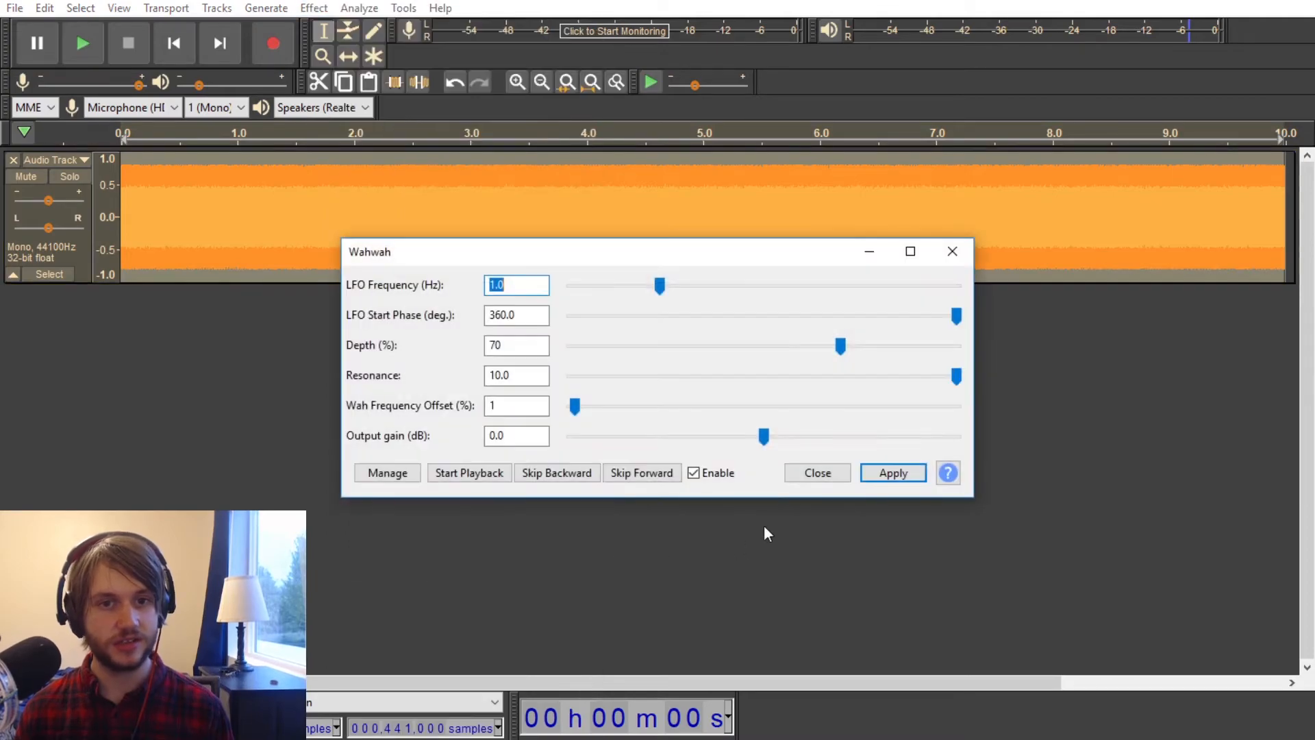
pyautogui.click(890, 473)
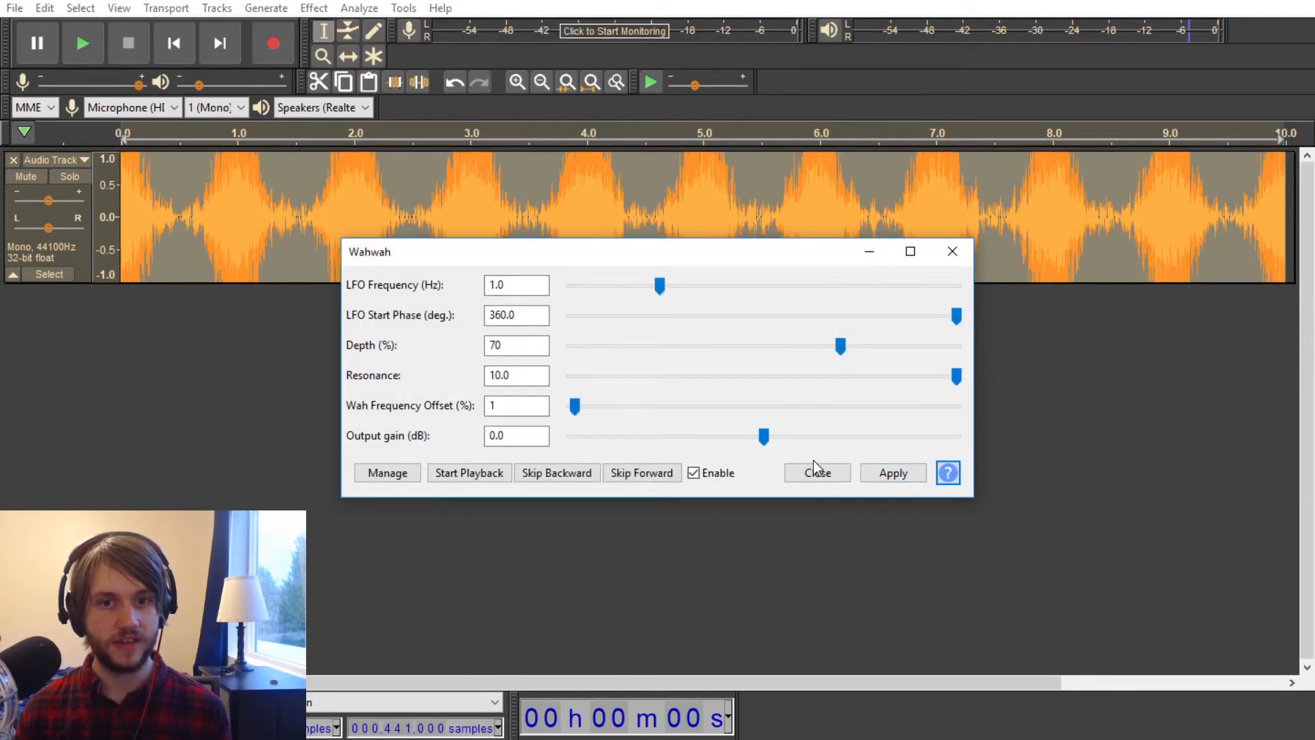
pyautogui.click(792, 474)
pyautogui.press('space')
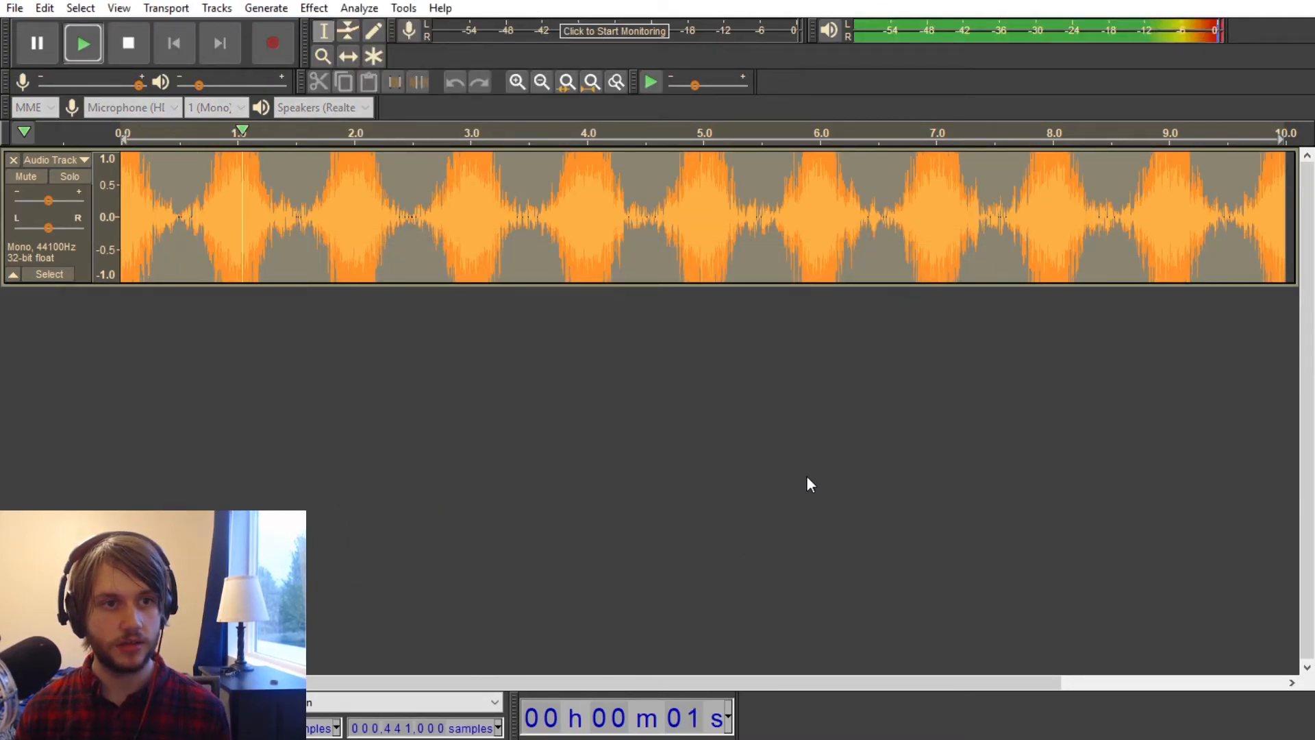
pyautogui.press('space')
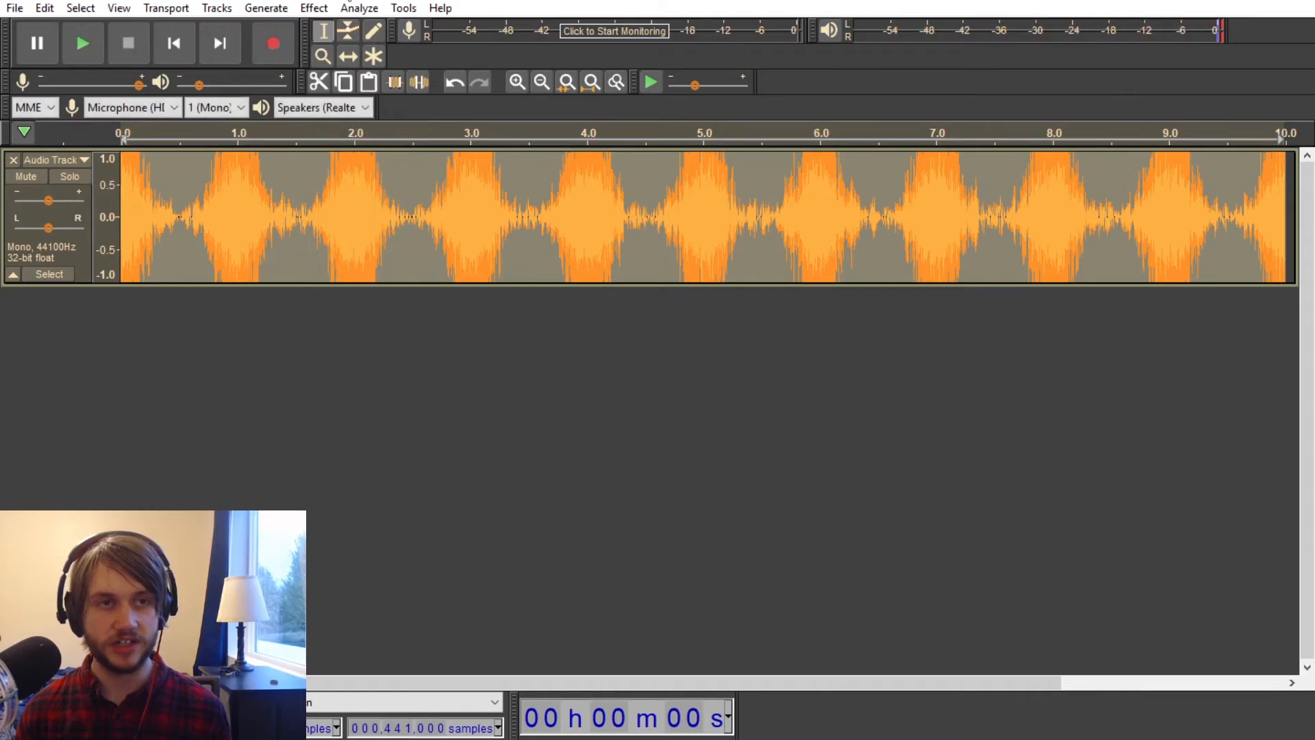
pyautogui.moveTo(43, 204); pyautogui.dragTo(48, 201)
pyautogui.press('space')
pyautogui.press('space')
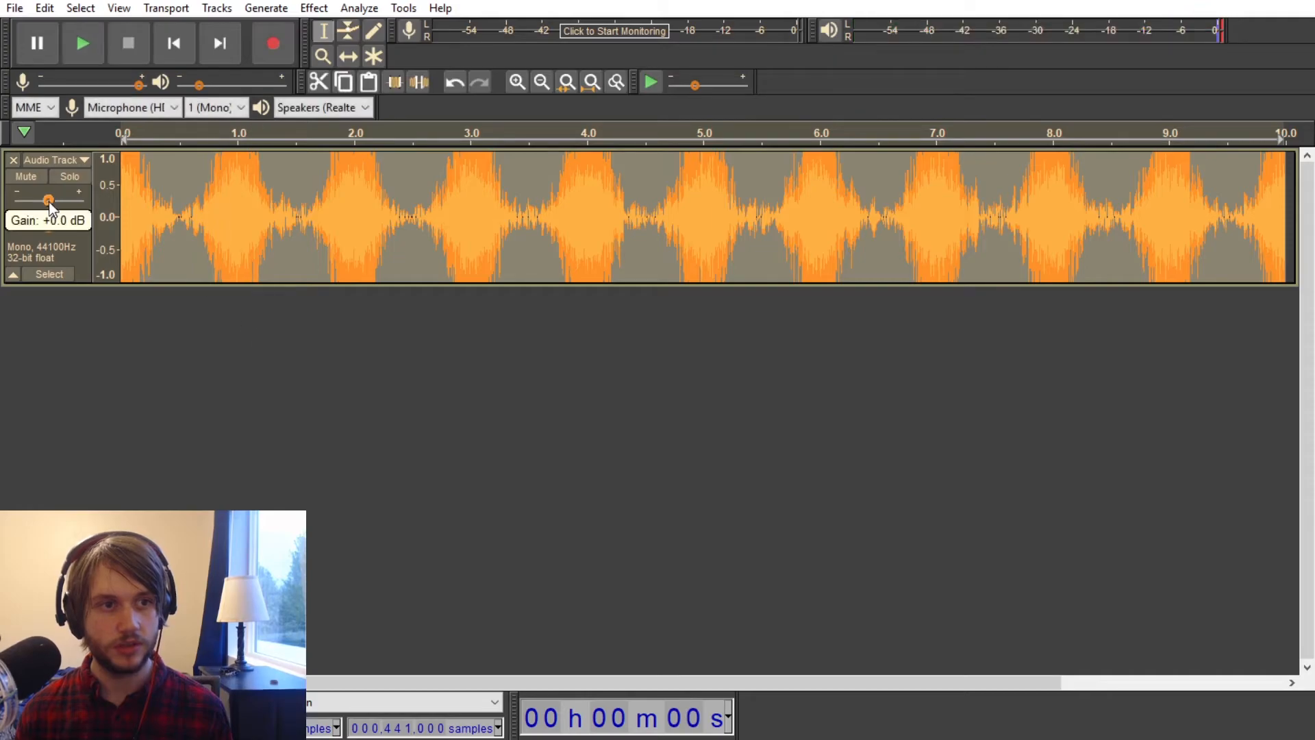
# Step: Apply Clip Fix to the track with a 95% clipping threshold and -9 dB amplitude reduction, and play back the result
pyautogui.click(315, 8)
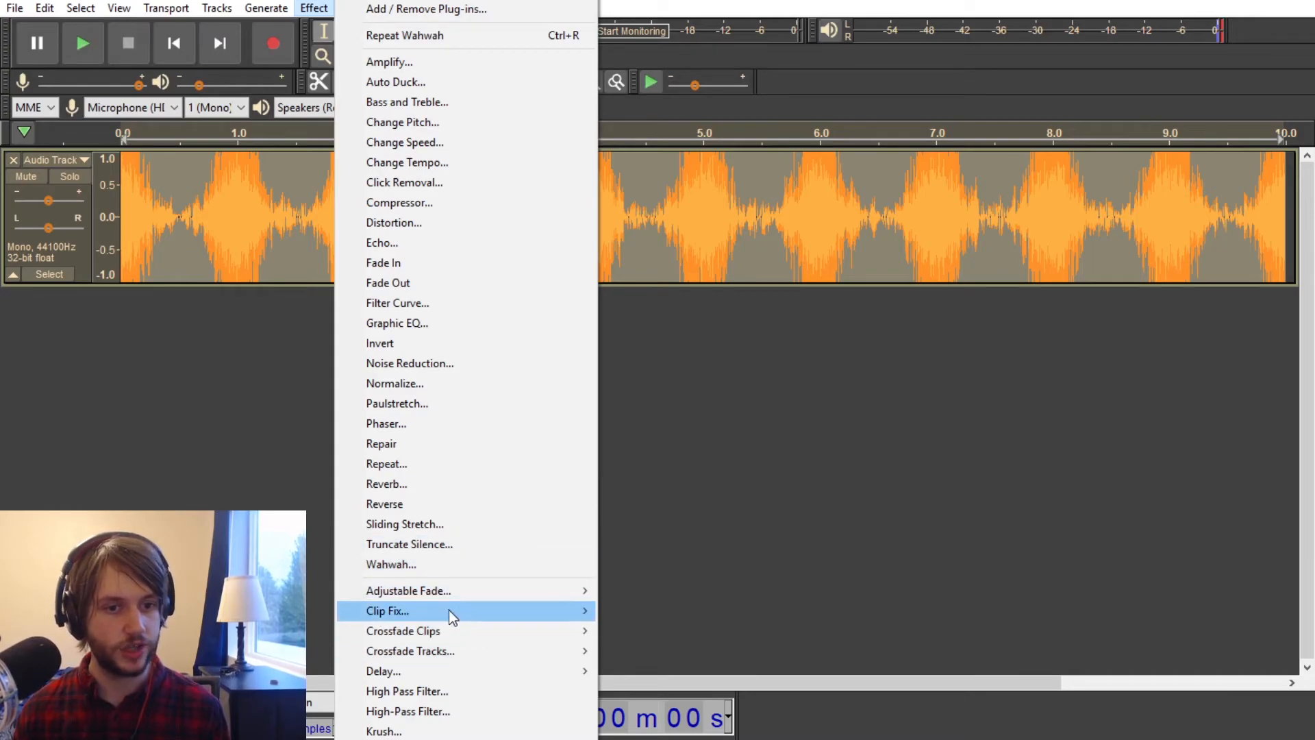
pyautogui.click(710, 610)
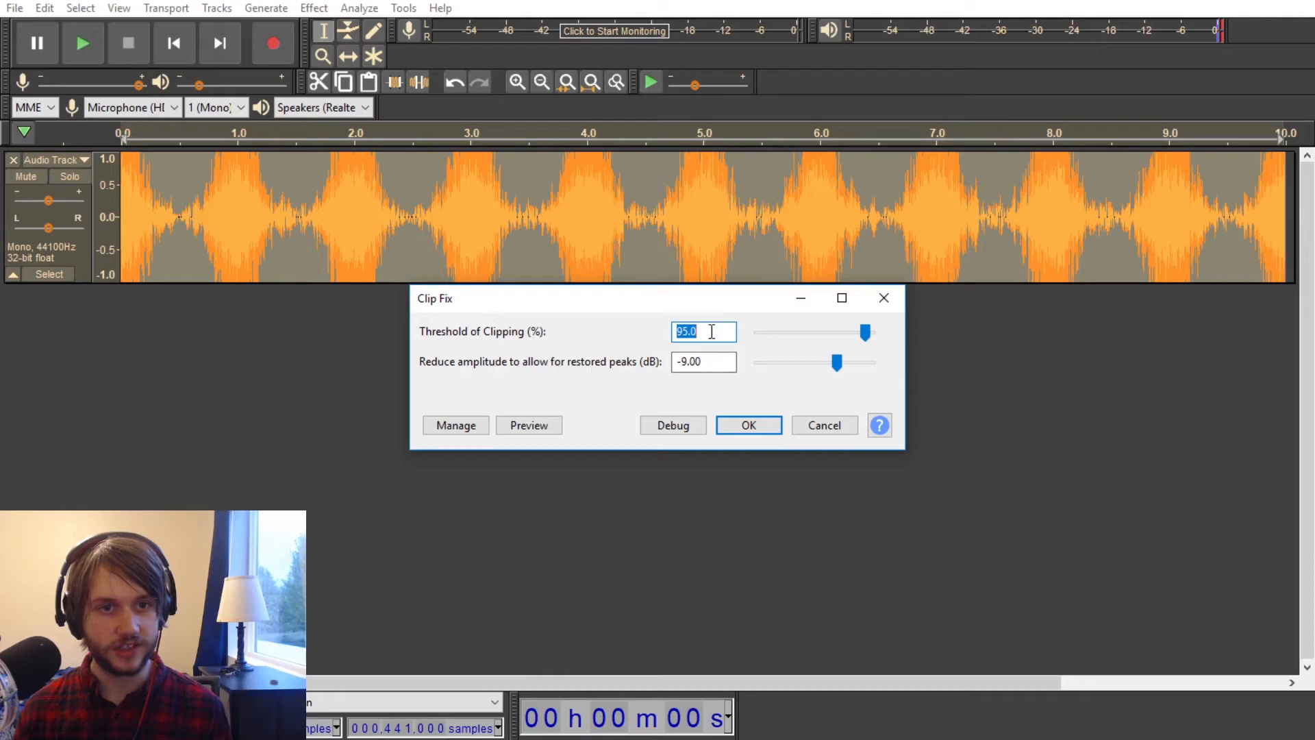
pyautogui.click(769, 427)
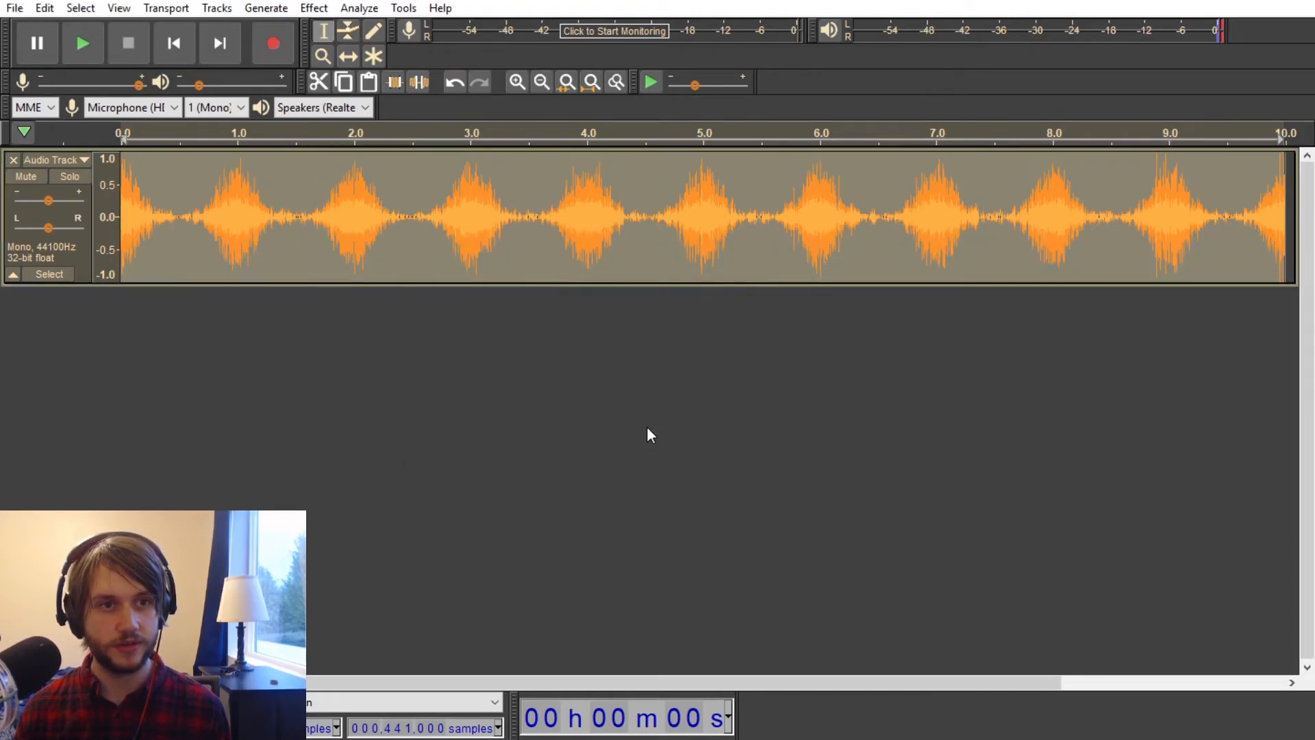
pyautogui.press('space')
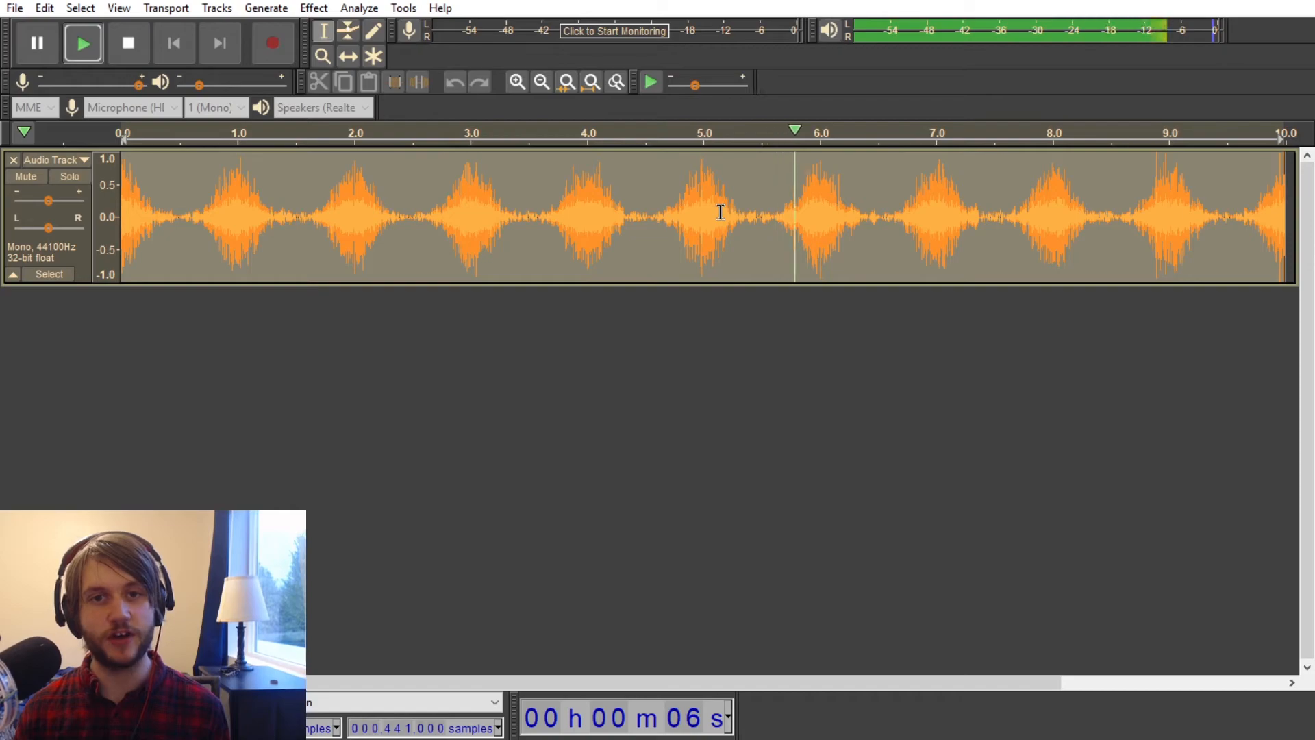
pyautogui.press('space')
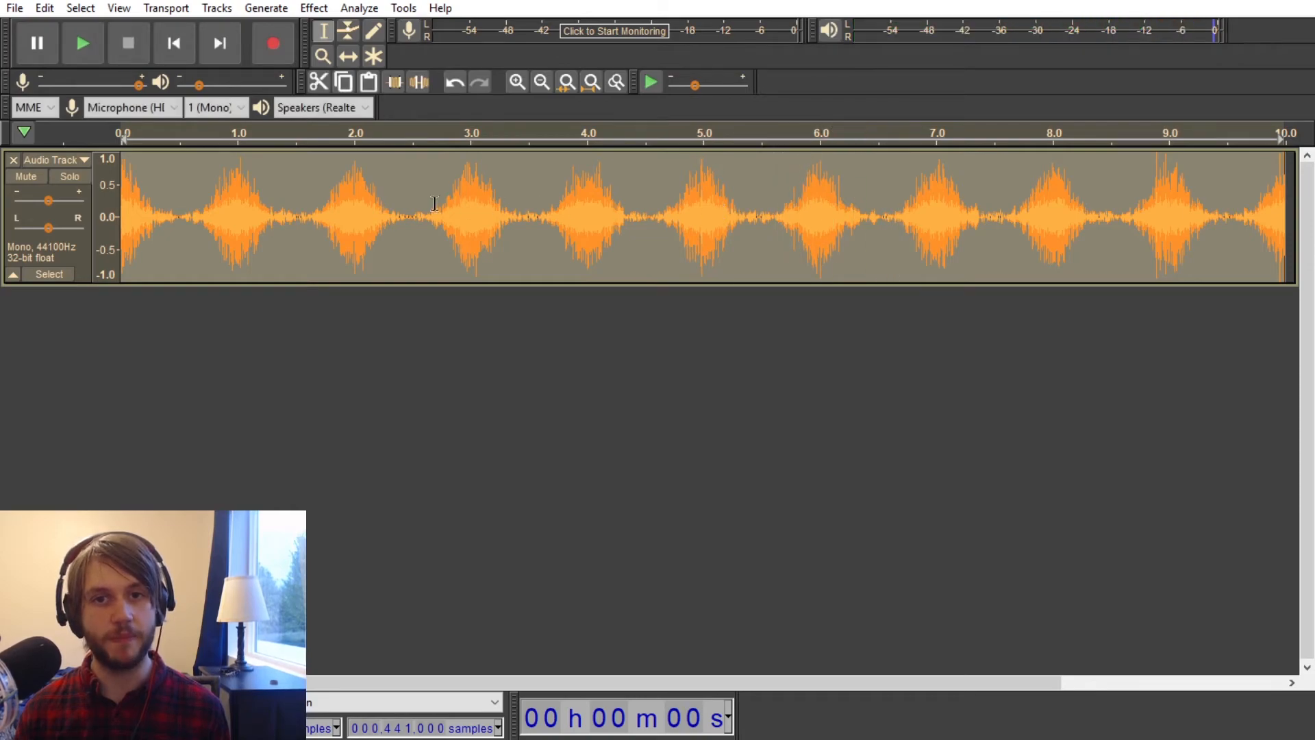
# Step: Delete the noise track and look over the available effects from Crossfade Clips and Crossfade Tracks to Limiter and Notch Filter
pyautogui.click(13, 160)
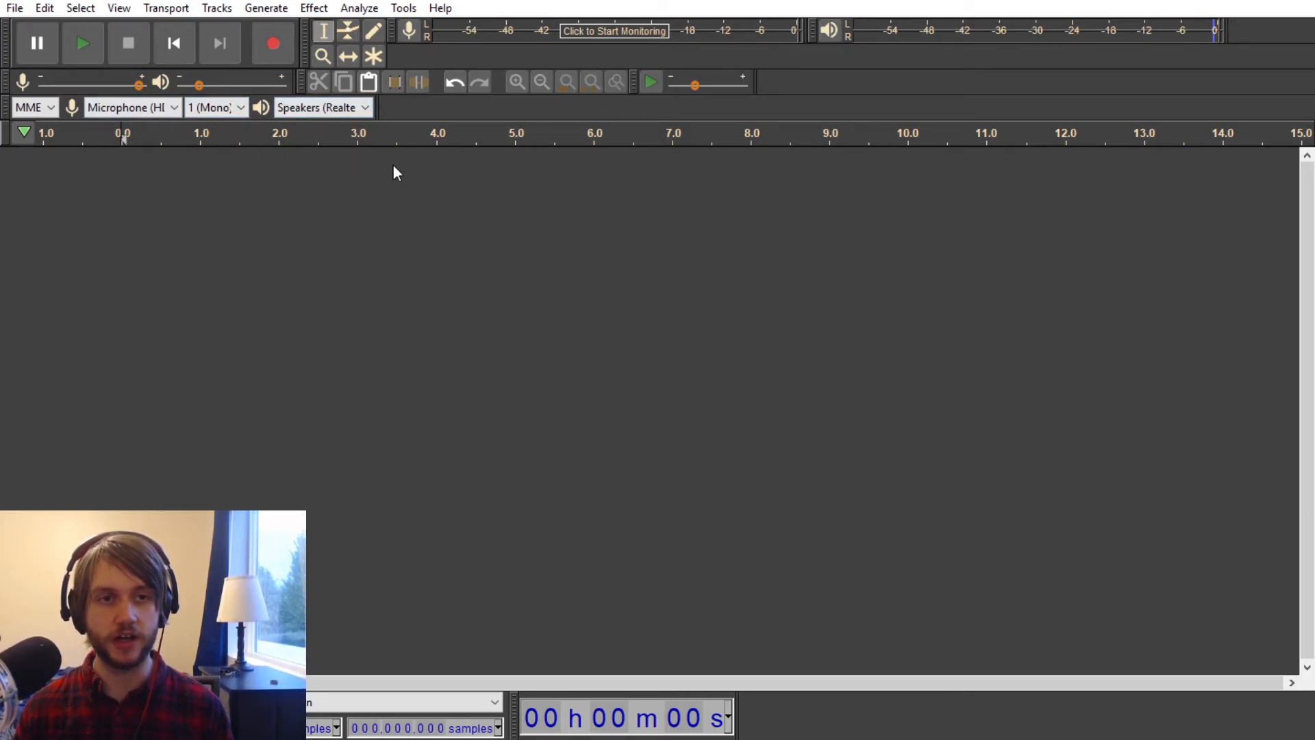
pyautogui.click(317, 9)
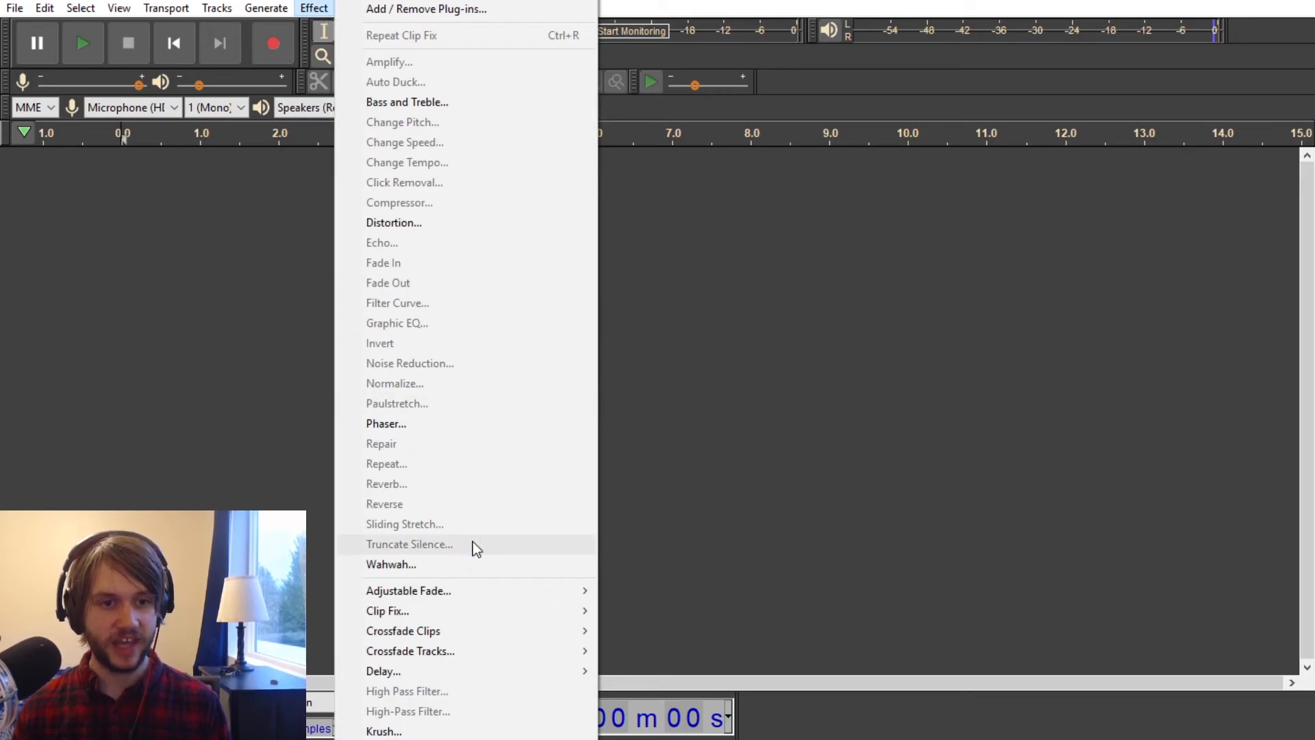
pyautogui.moveTo(456, 632)
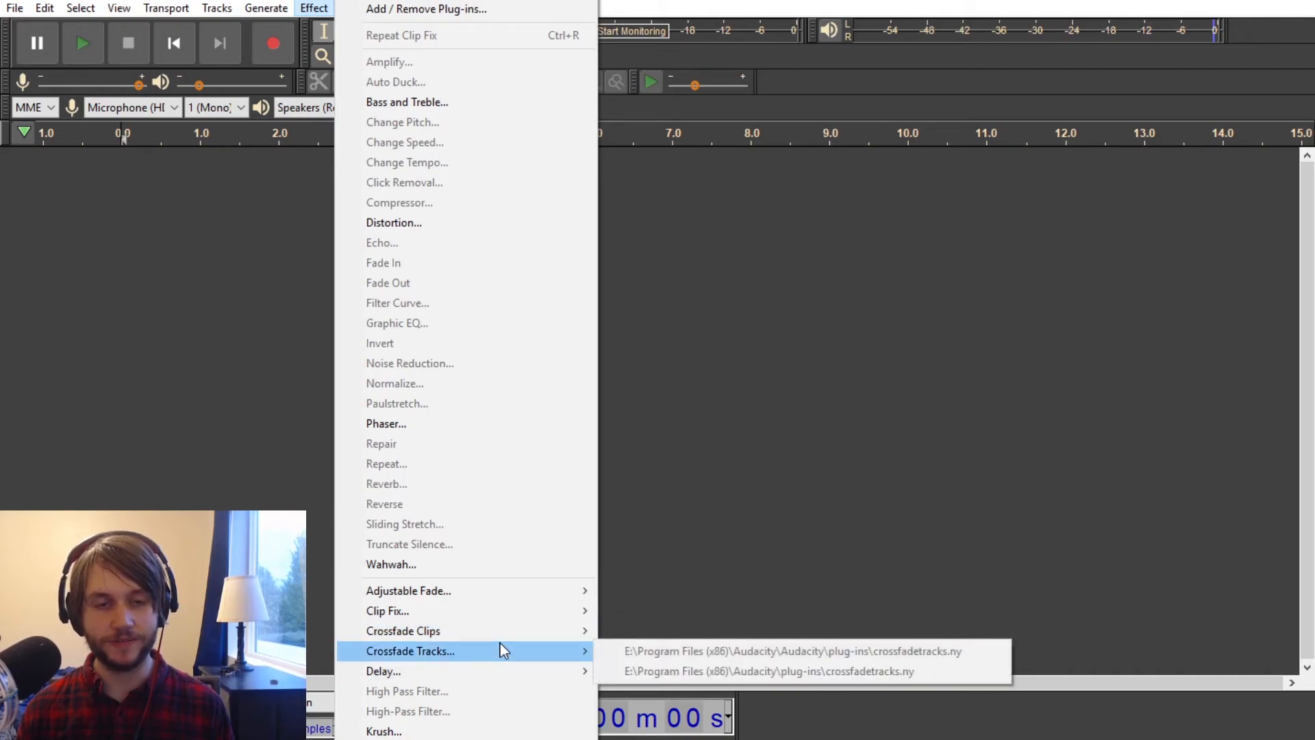
pyautogui.moveTo(500, 634)
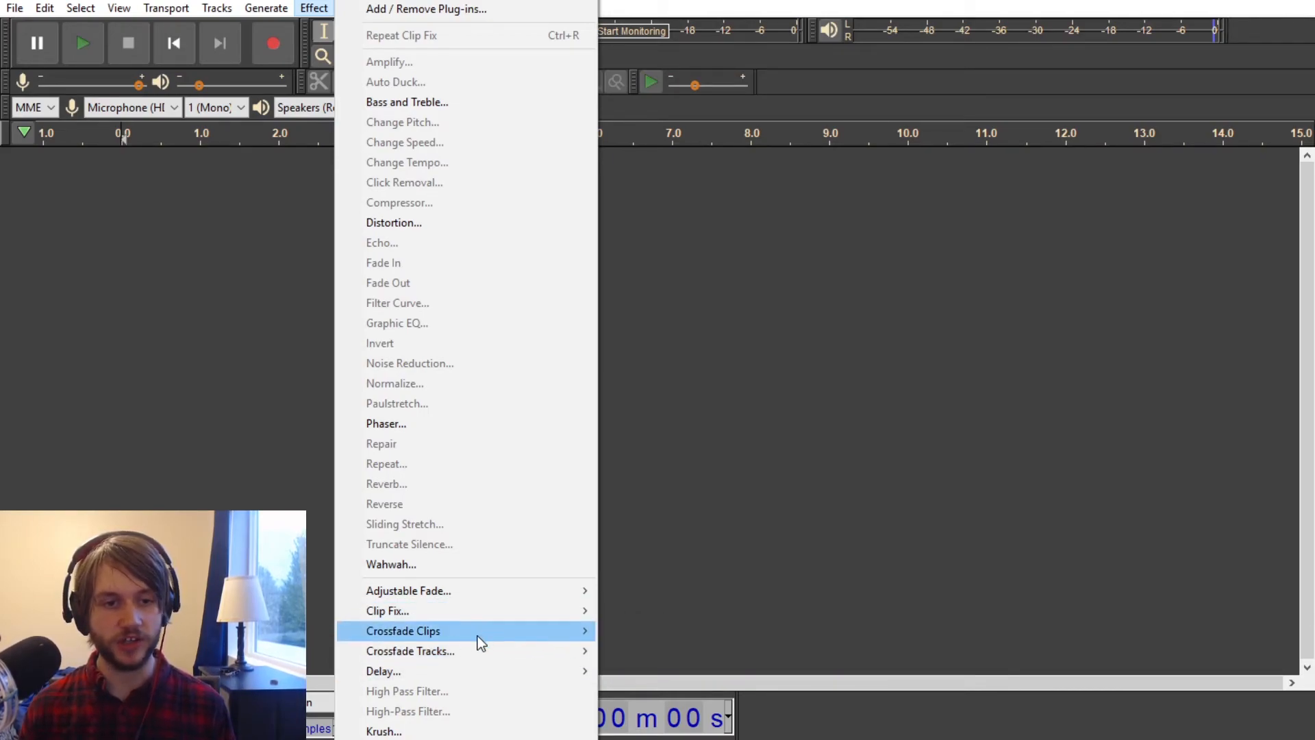
pyautogui.moveTo(482, 676)
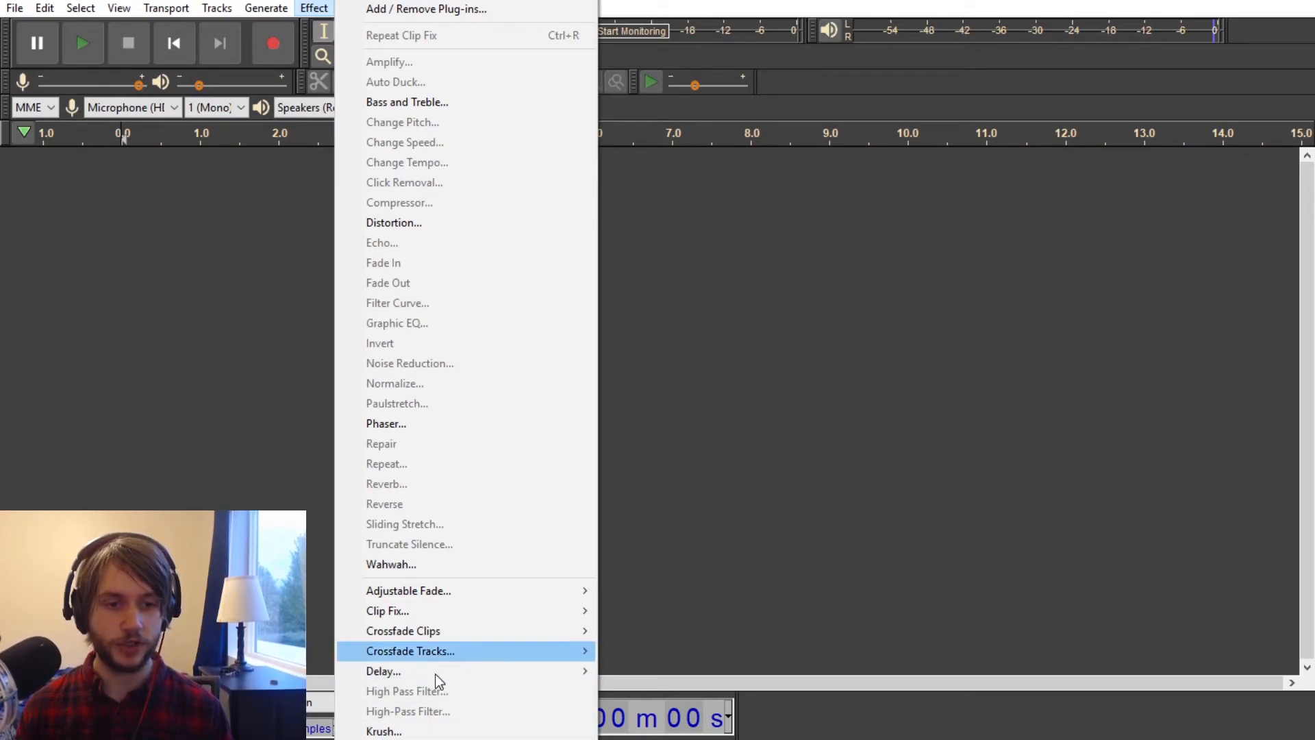
pyautogui.scroll(-1, 458, 736)
pyautogui.scroll(-12, 457, 733)
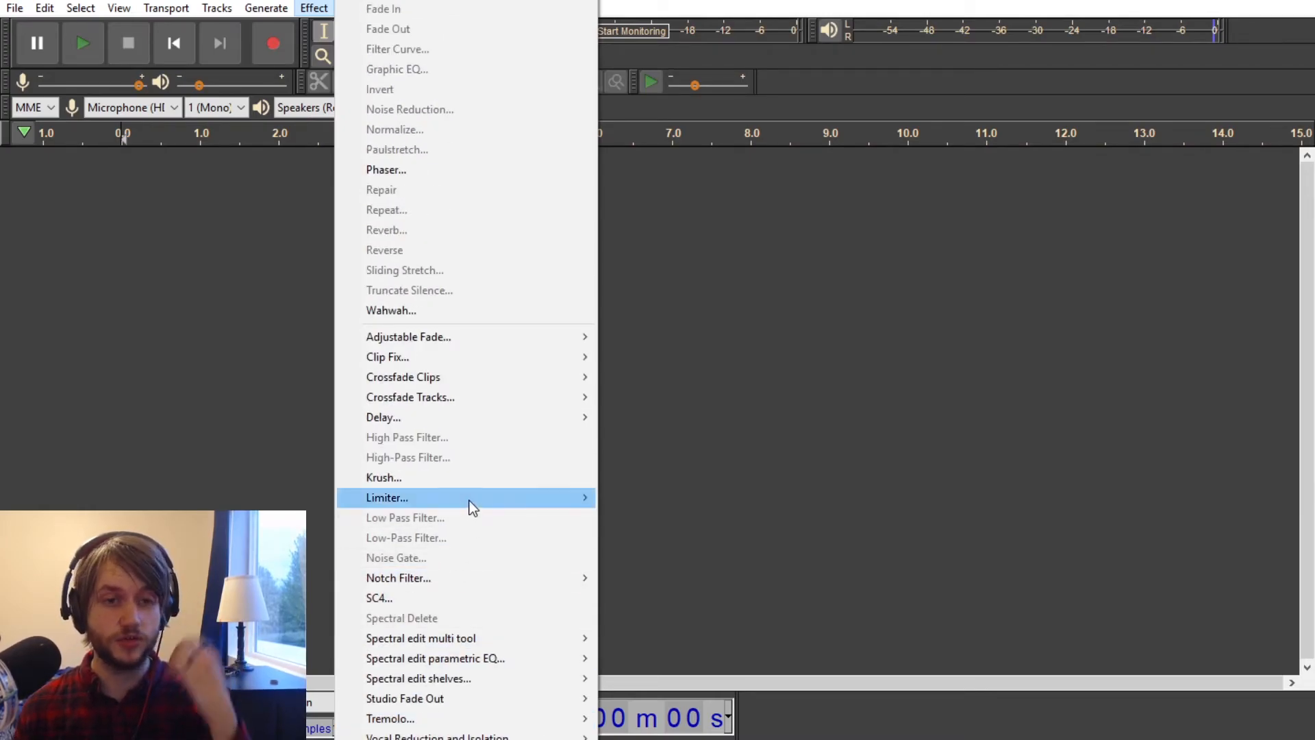
pyautogui.moveTo(471, 507)
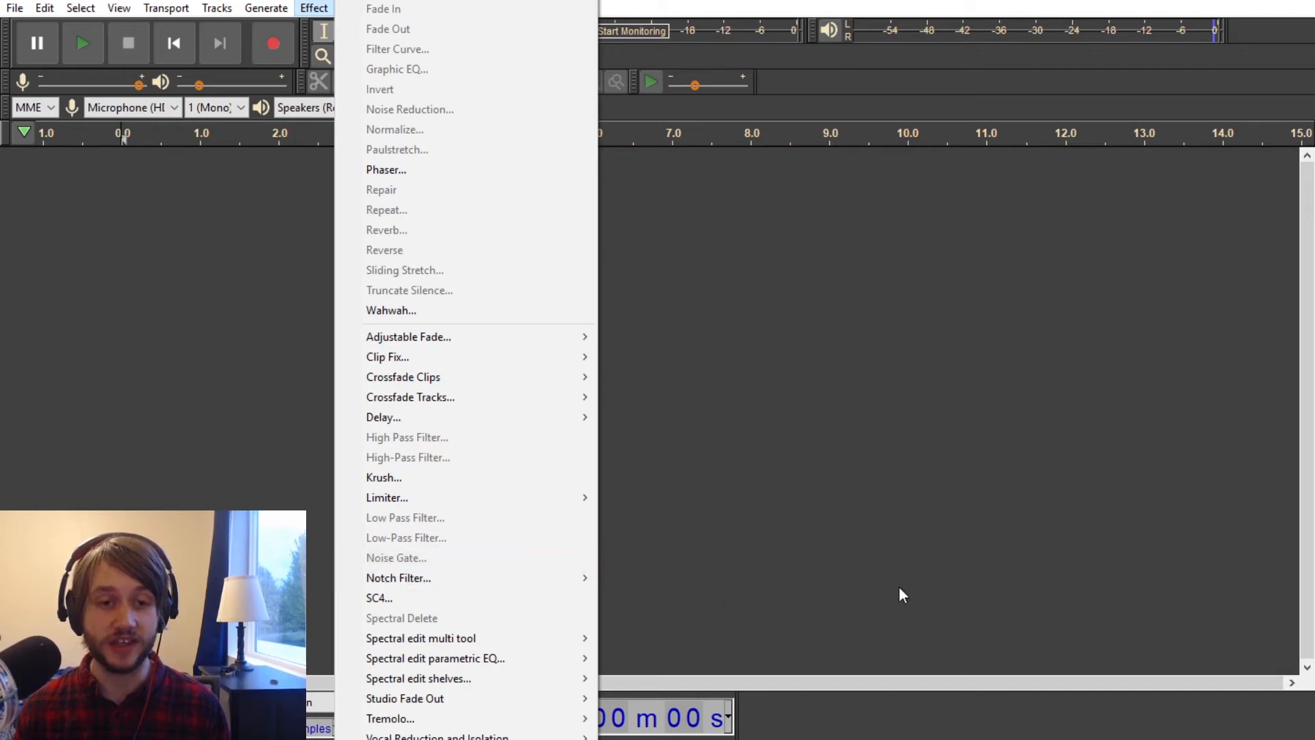
pyautogui.moveTo(487, 574)
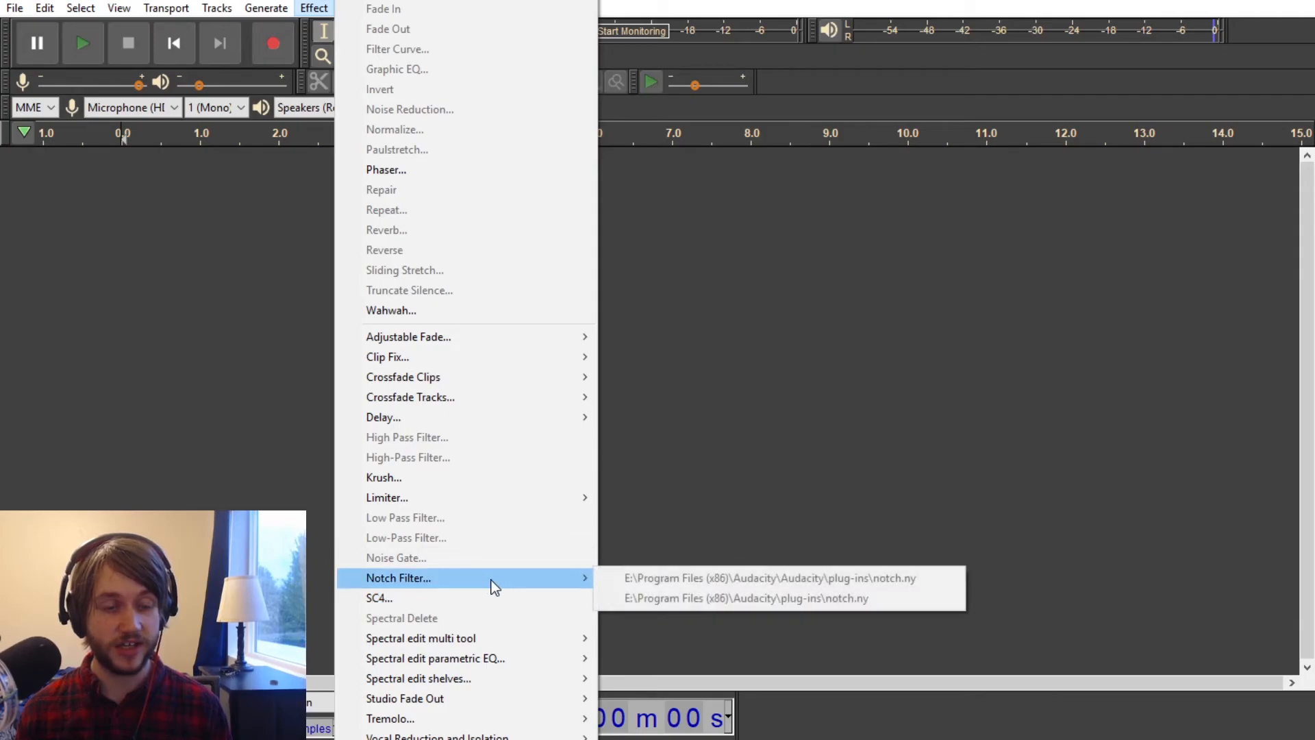
# Step: Review the SC4 settings without applying them, and look over the spectral edit and Studio Fade Out effects
pyautogui.click(412, 602)
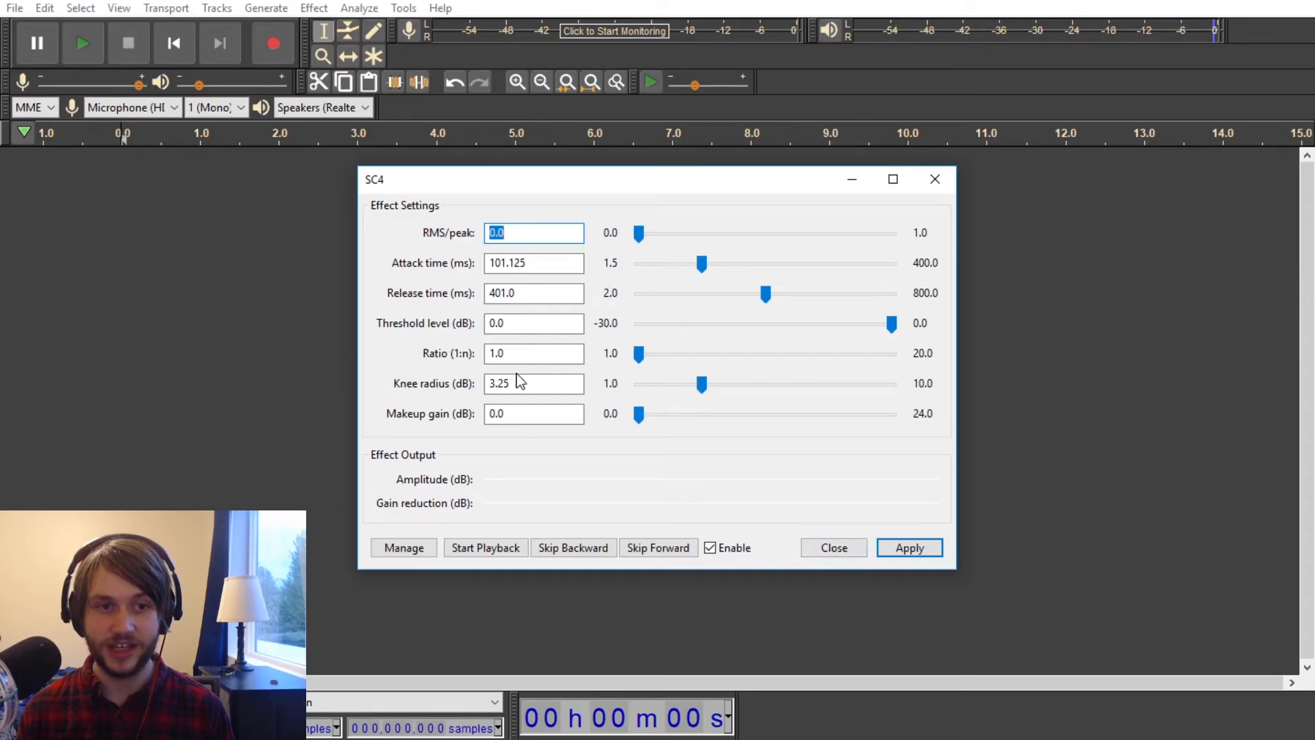
pyautogui.click(838, 548)
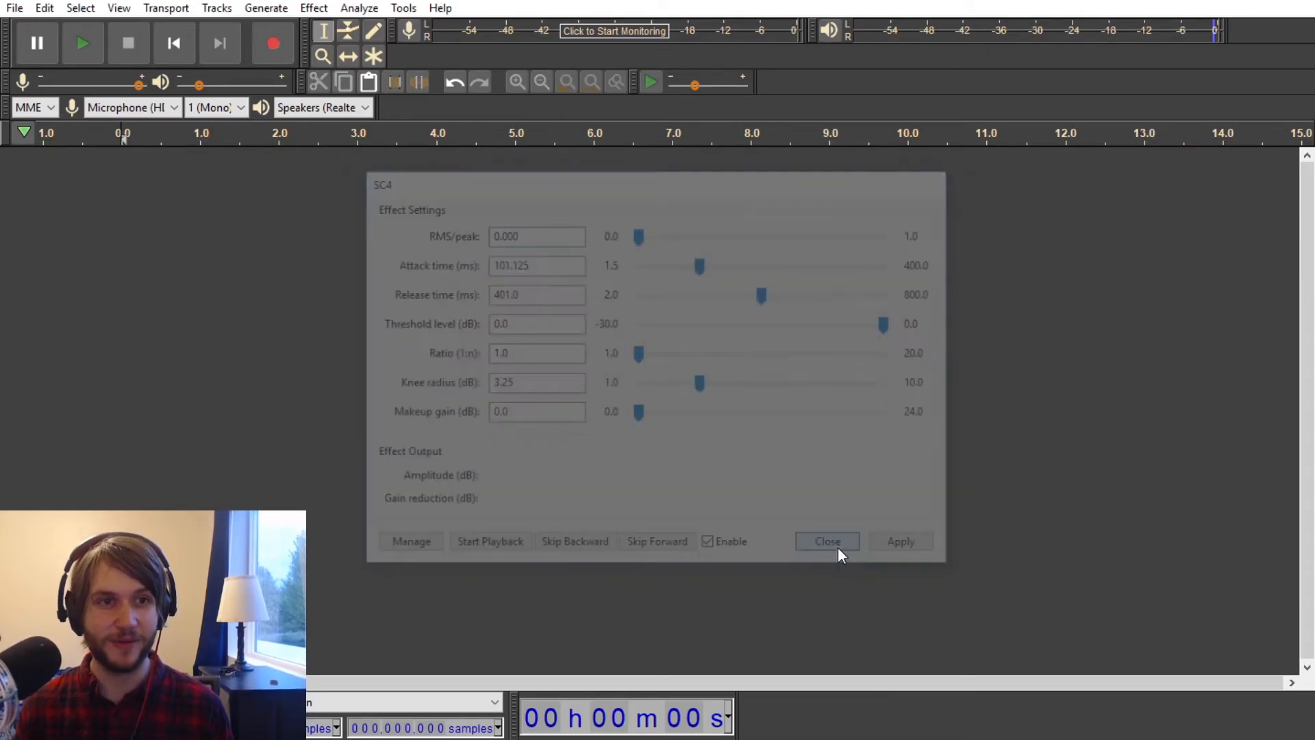
pyautogui.click(314, 7)
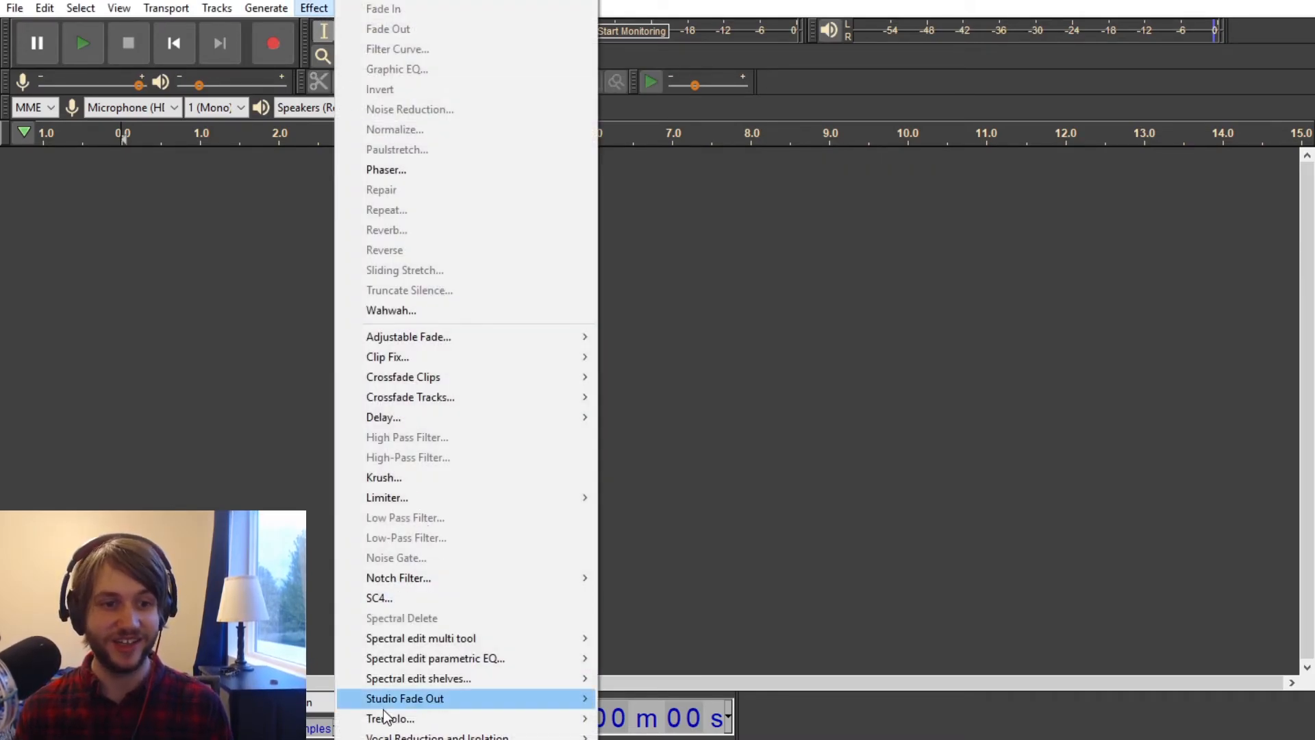
pyautogui.scroll(-1, 411, 699)
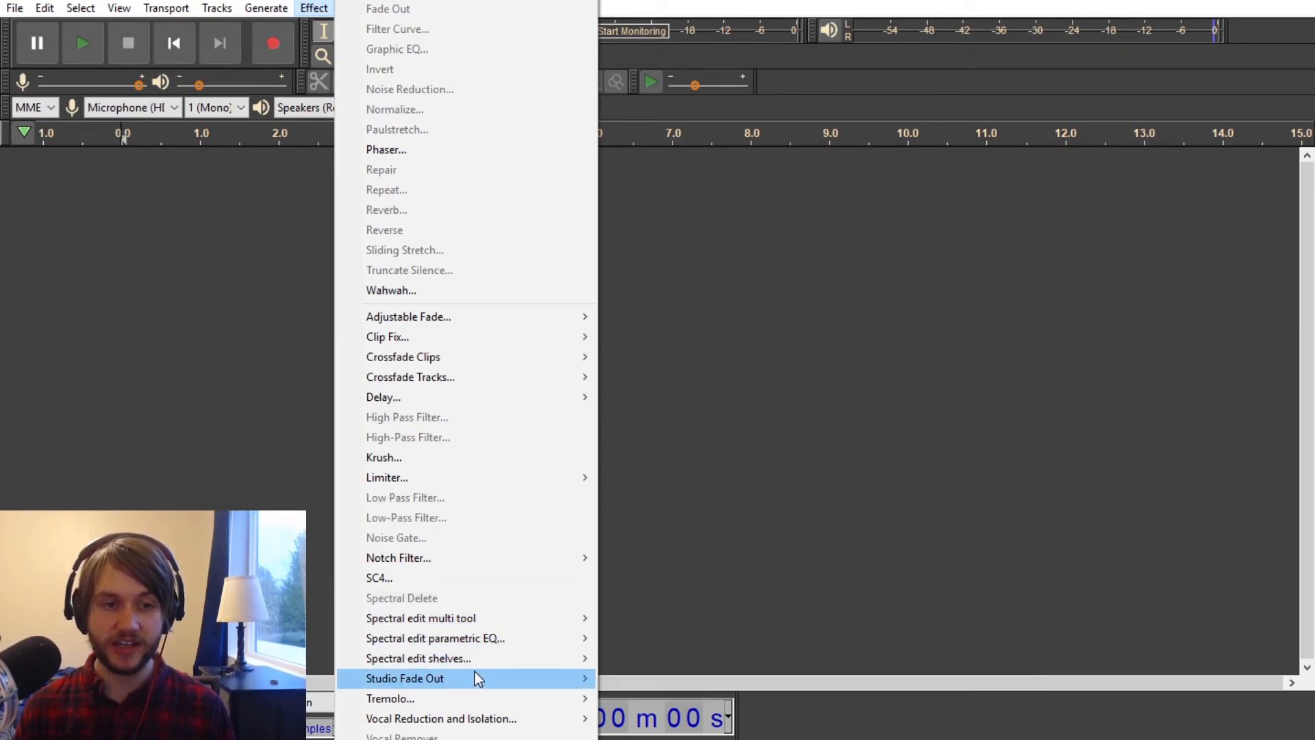
pyautogui.moveTo(478, 660)
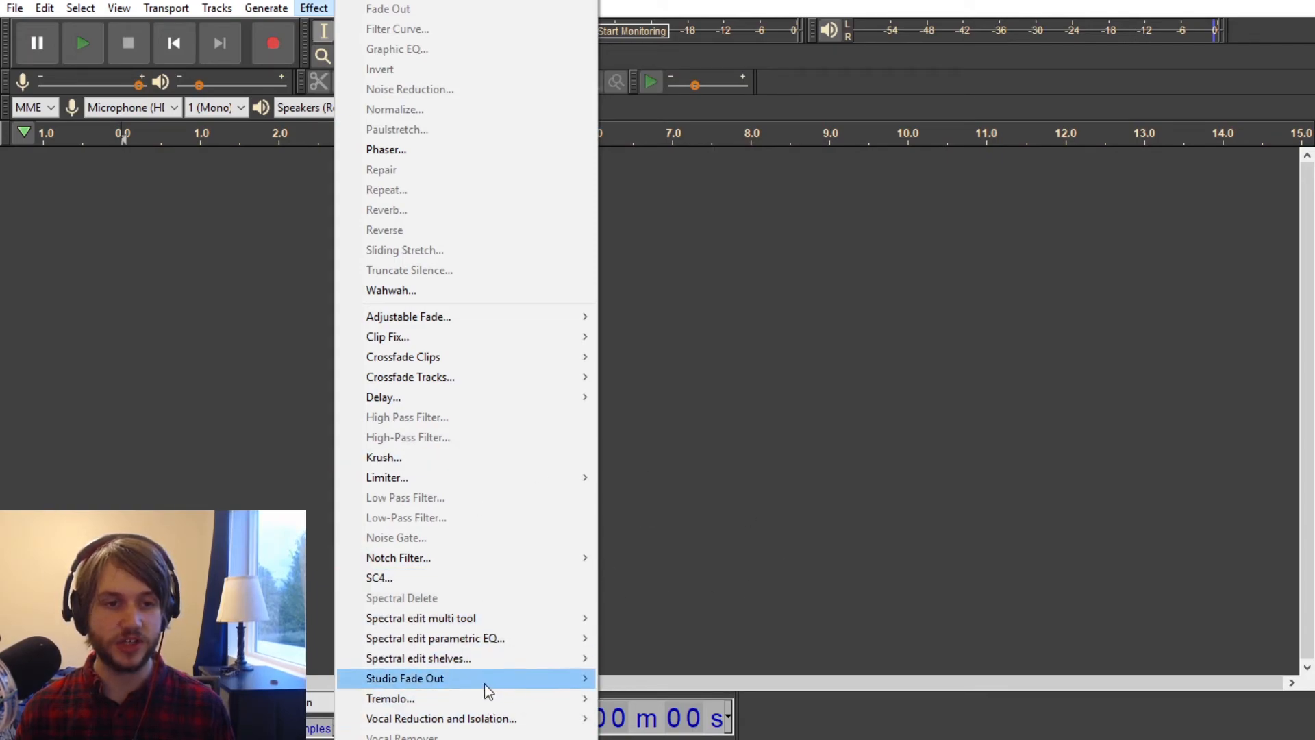
pyautogui.moveTo(487, 682)
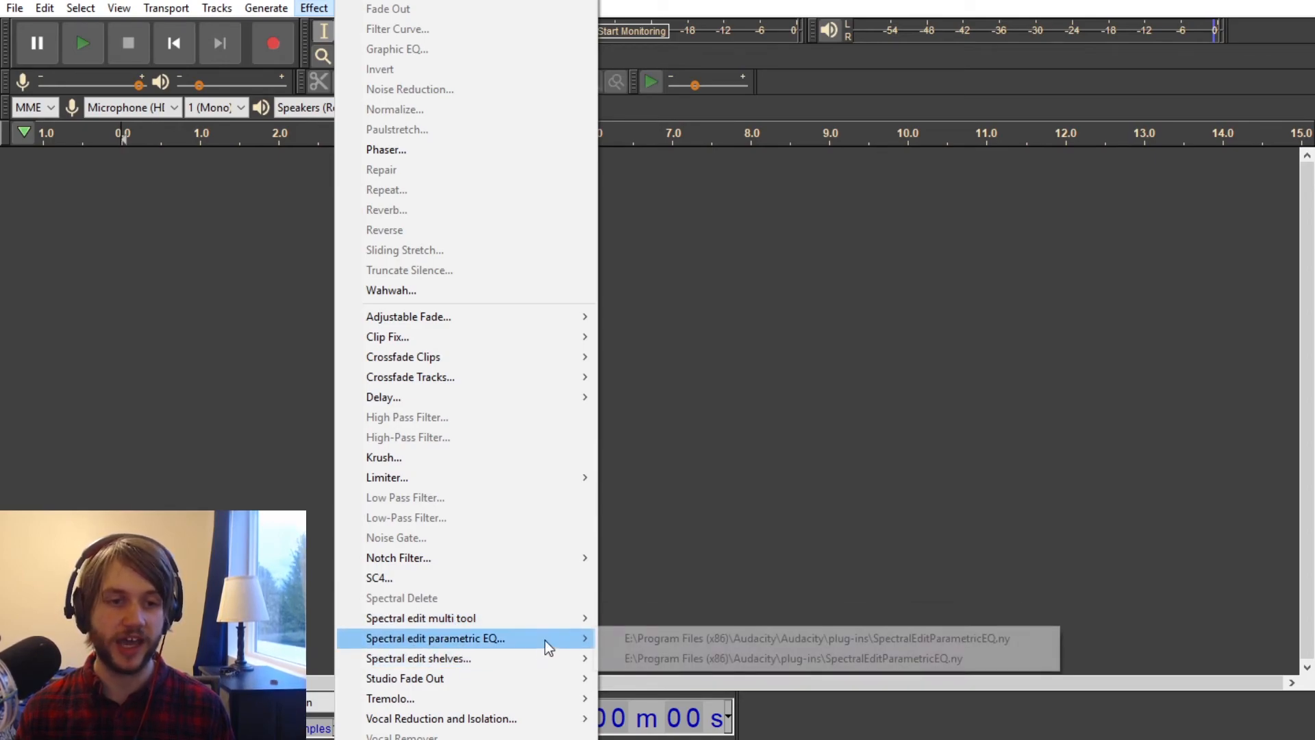
pyautogui.moveTo(514, 643)
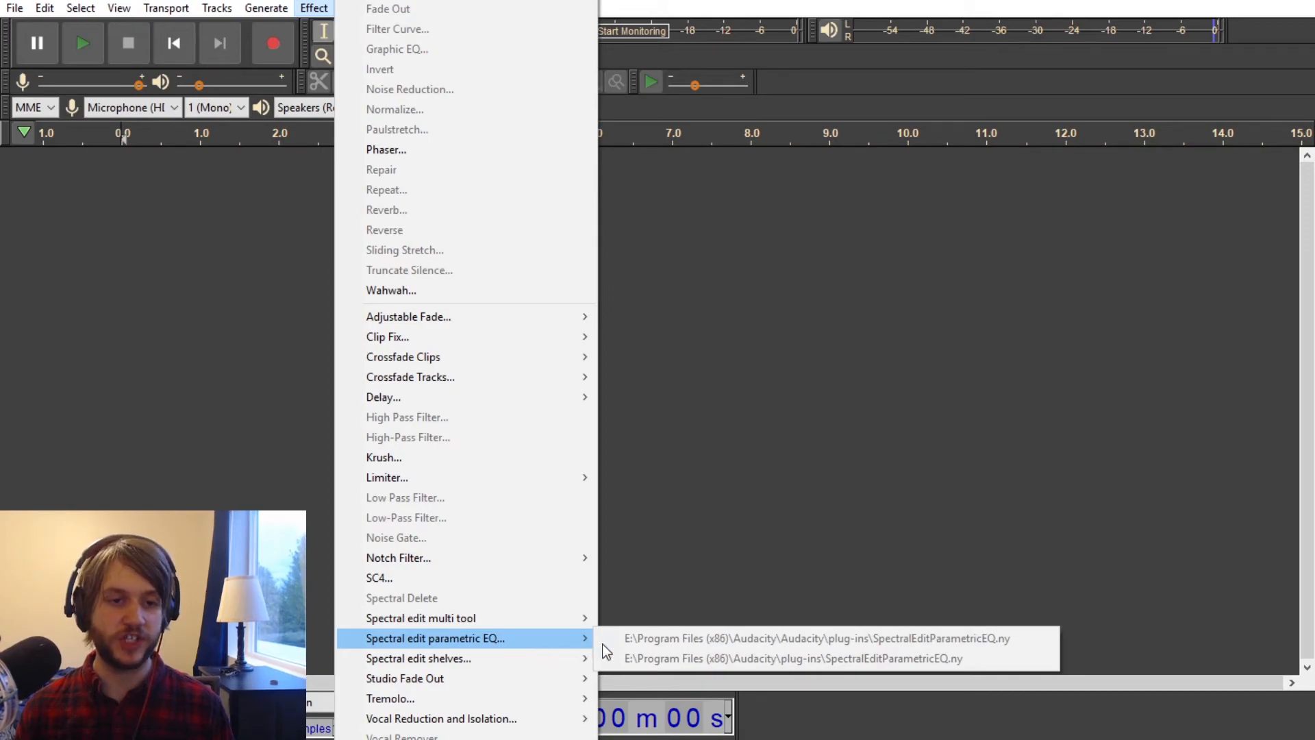
pyautogui.moveTo(507, 615)
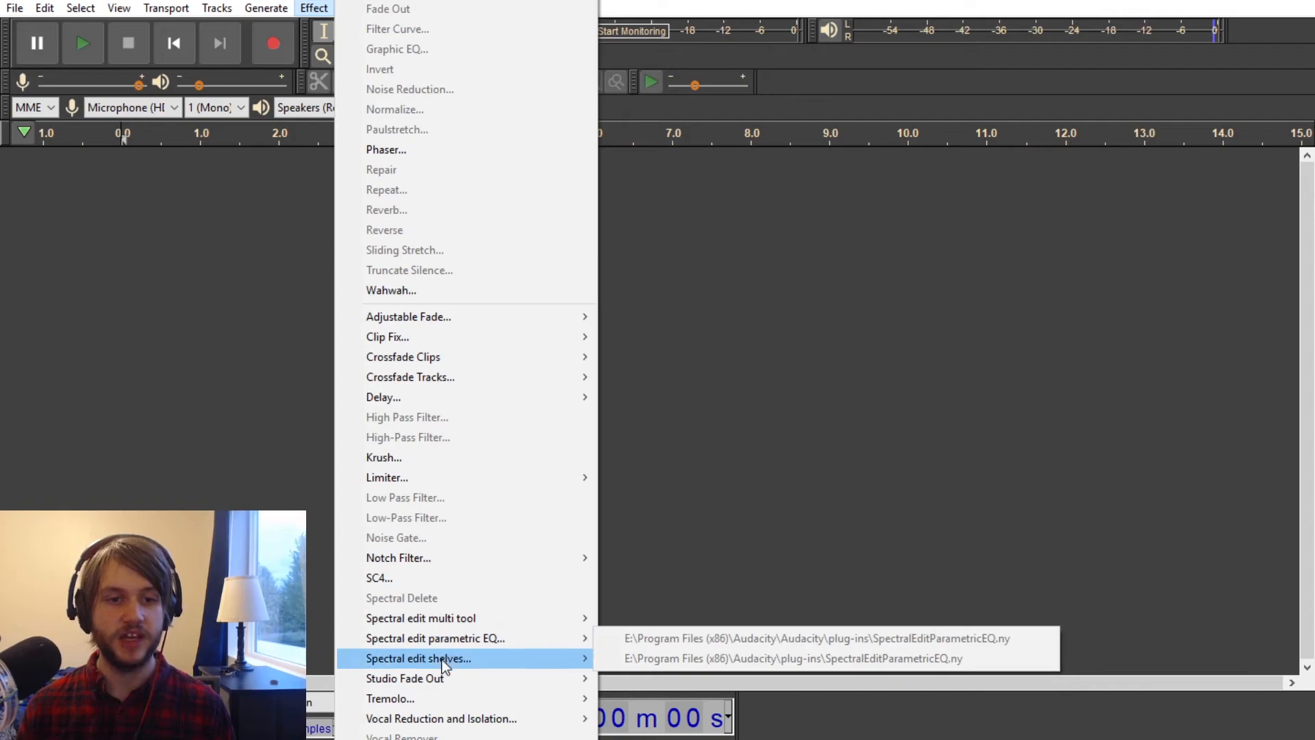
pyautogui.press('Escape')
pyautogui.press('Escape')
# Step: Review the Libraries, Effects and Modules preferences and leave them without making changes
pyautogui.click(15, 7)
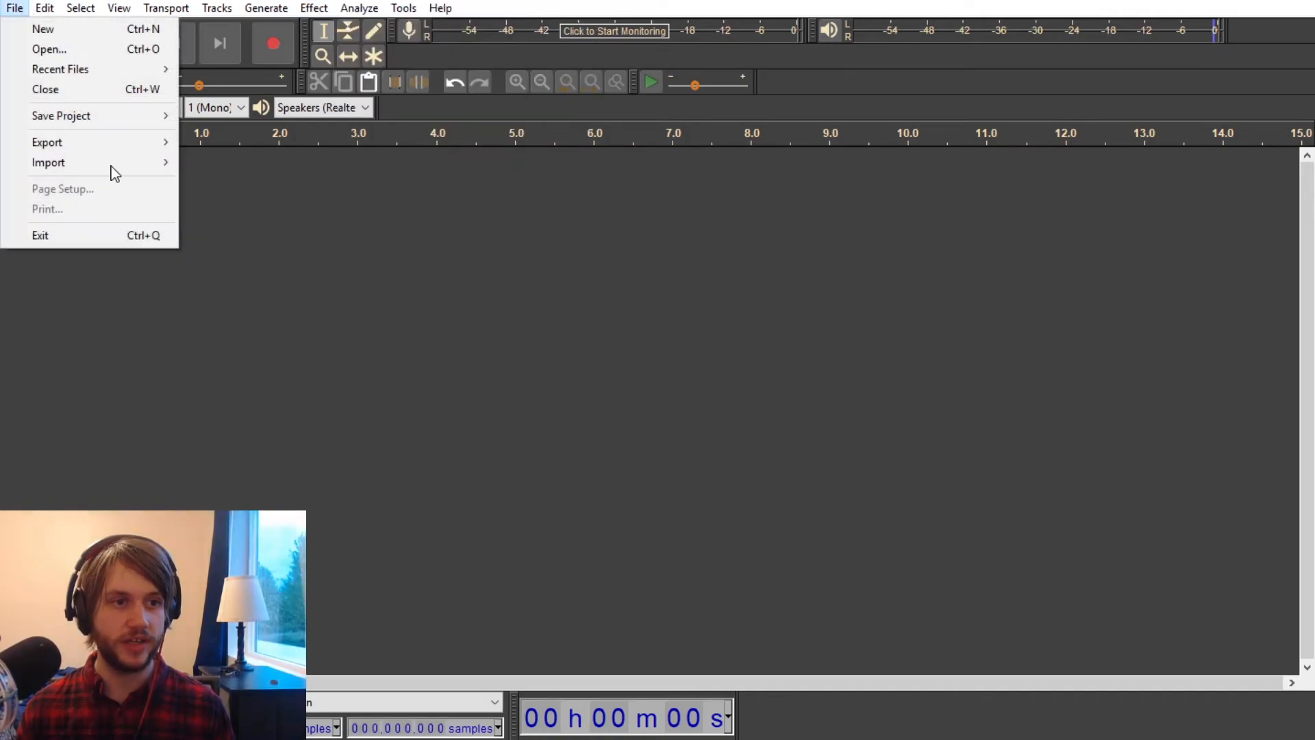
pyautogui.moveTo(43, 9)
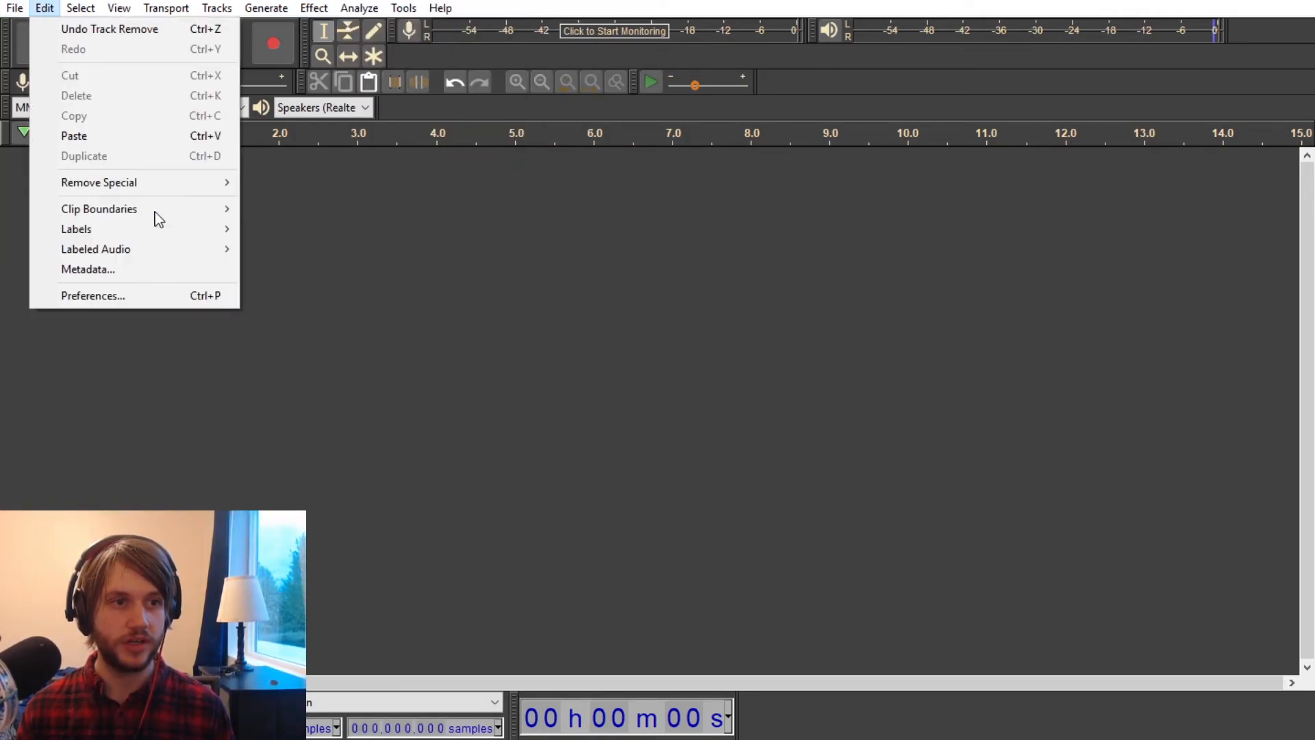
pyautogui.click(187, 298)
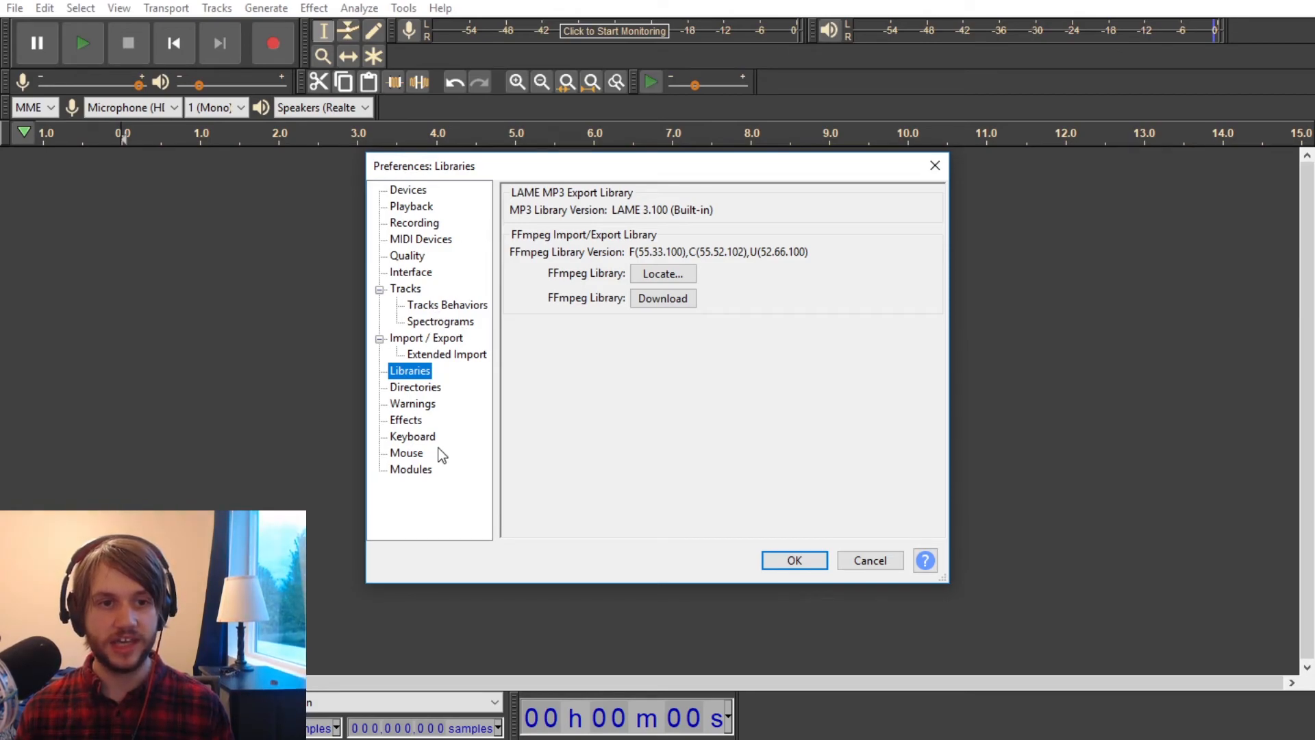
pyautogui.click(405, 425)
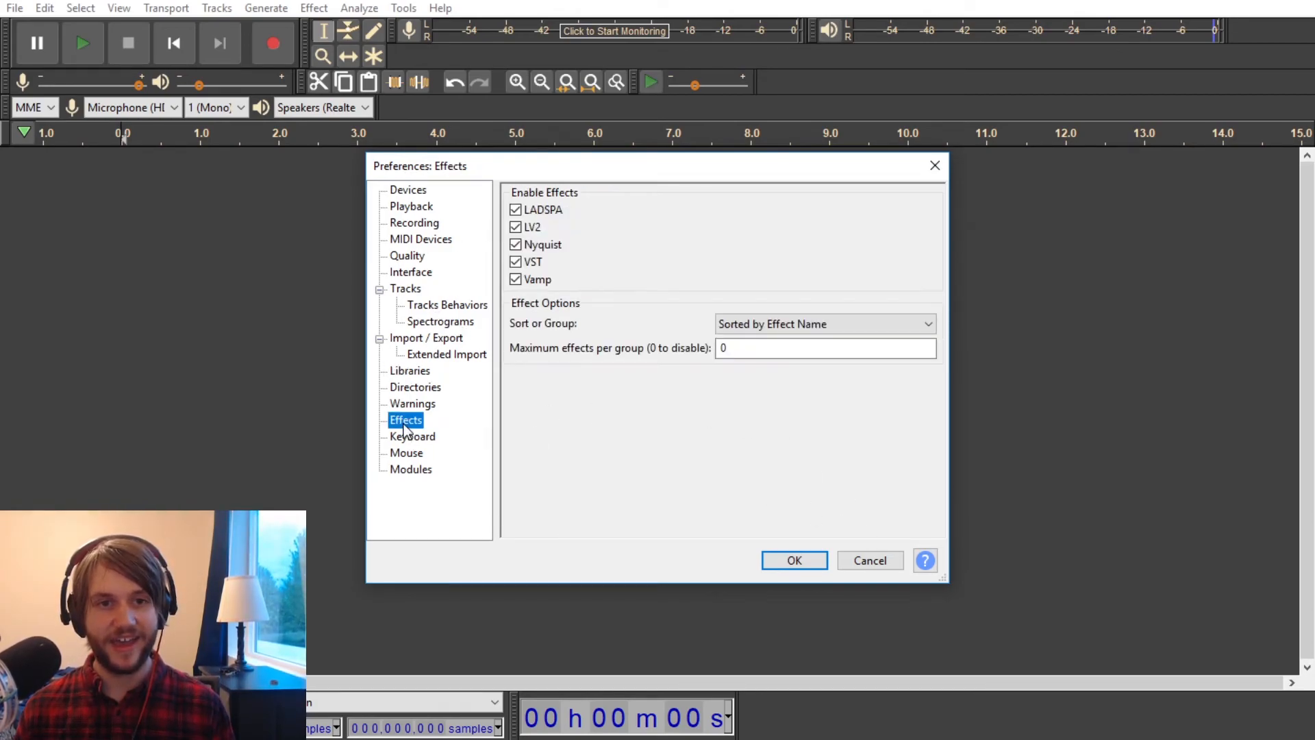
pyautogui.click(410, 471)
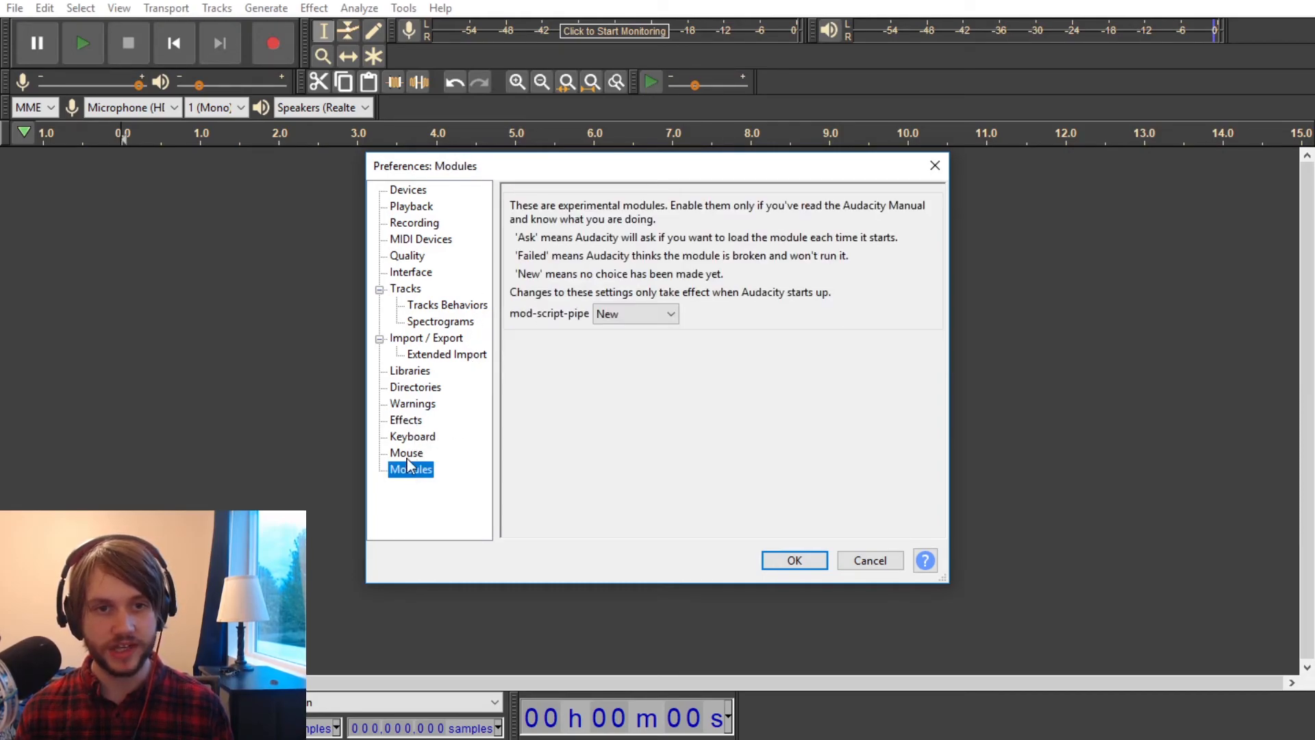
pyautogui.click(867, 561)
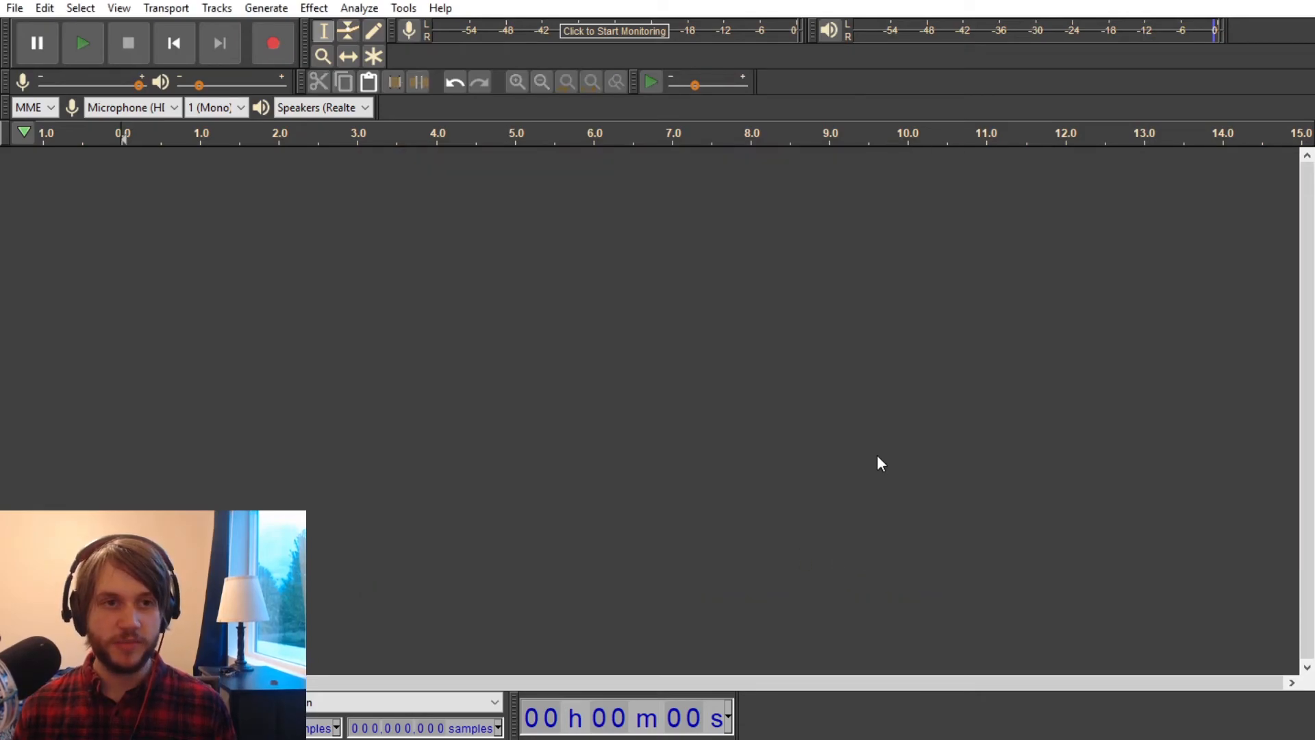
# Step: Look over the Tremolo and Vocal Reduction and Isolation entries among the effects
pyautogui.click(314, 8)
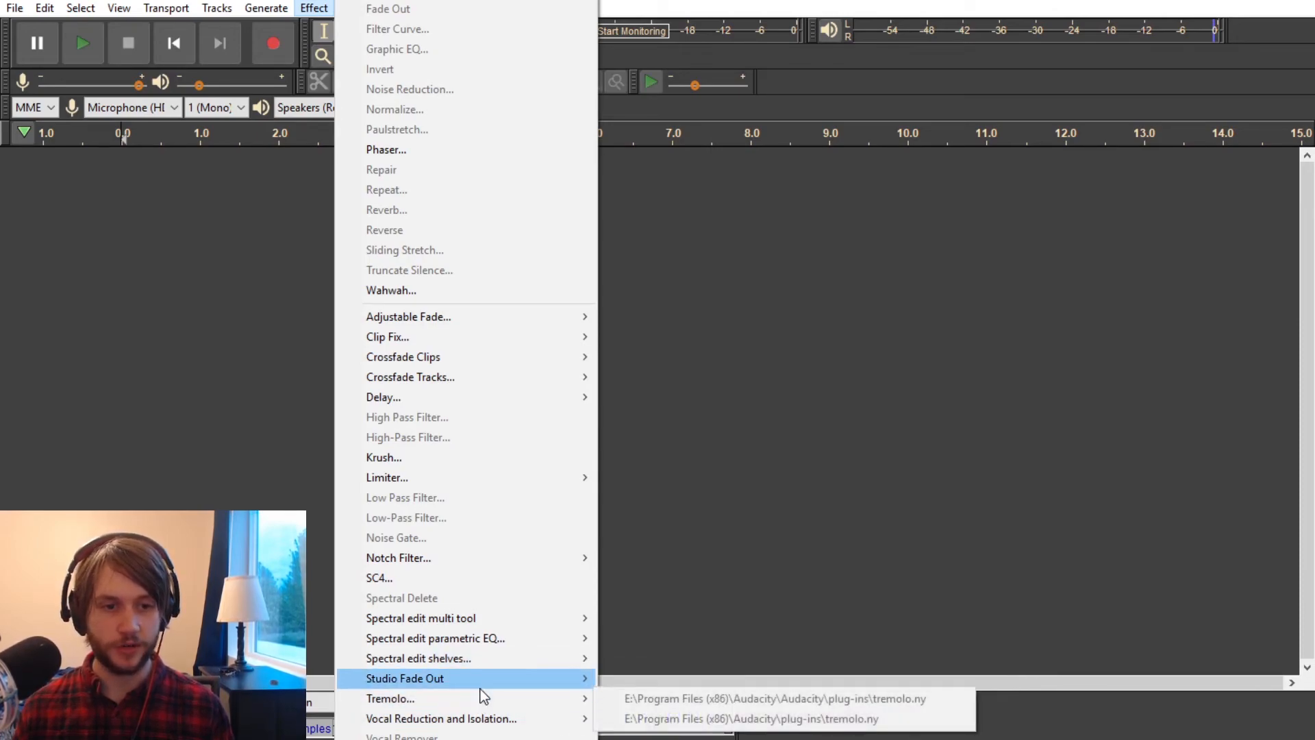
pyautogui.moveTo(579, 704)
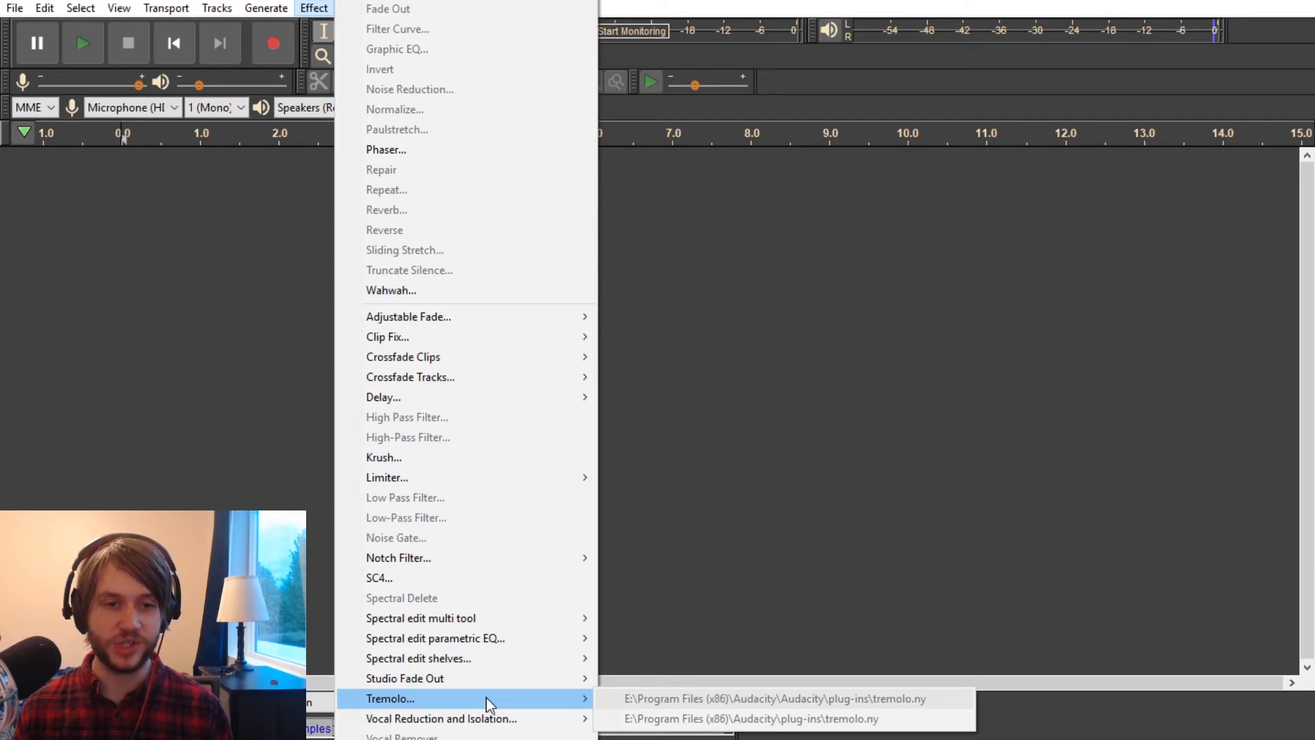
pyautogui.moveTo(485, 718)
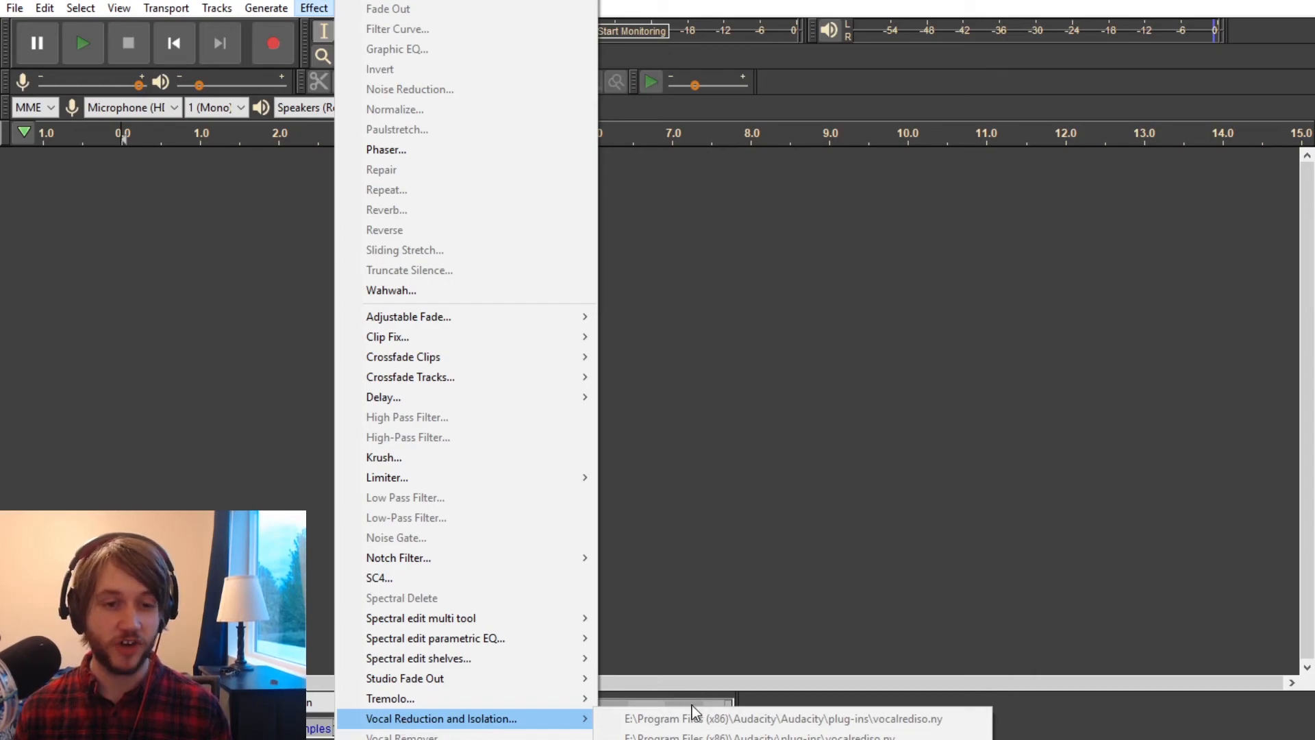
pyautogui.click(204, 188)
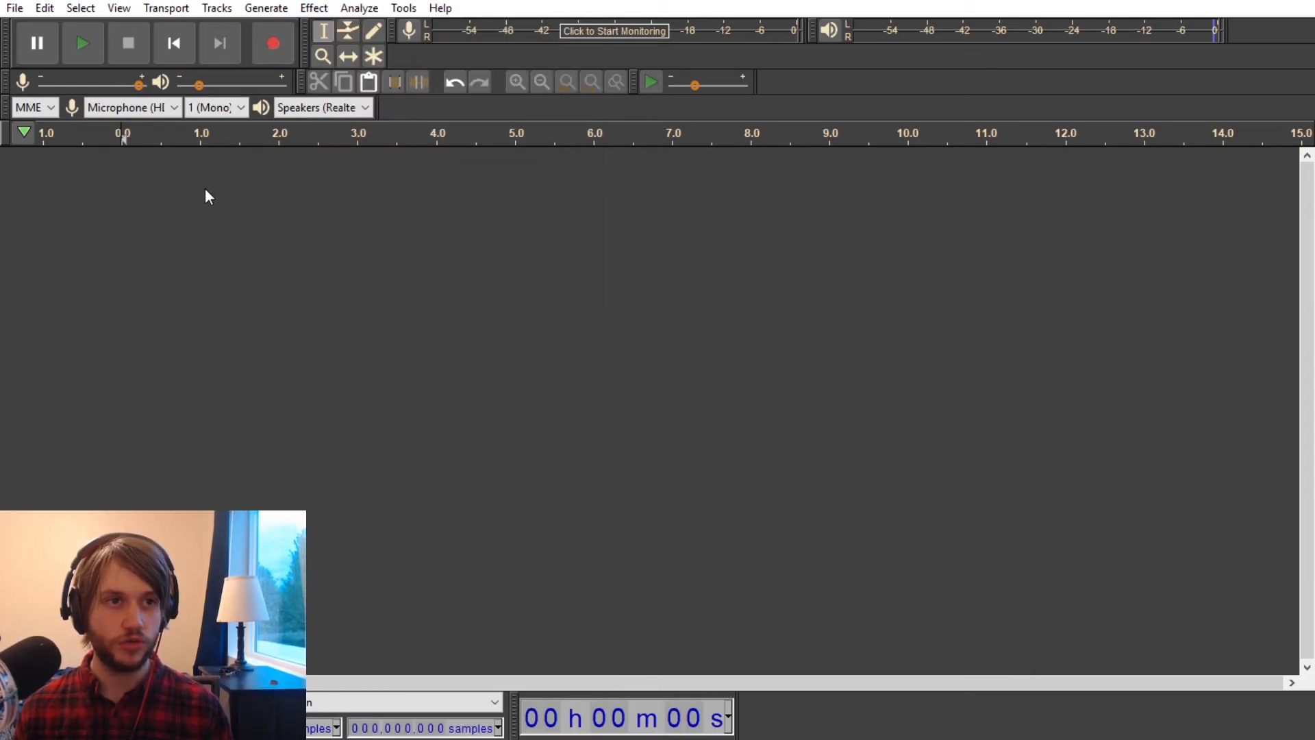
pyautogui.click(279, 7)
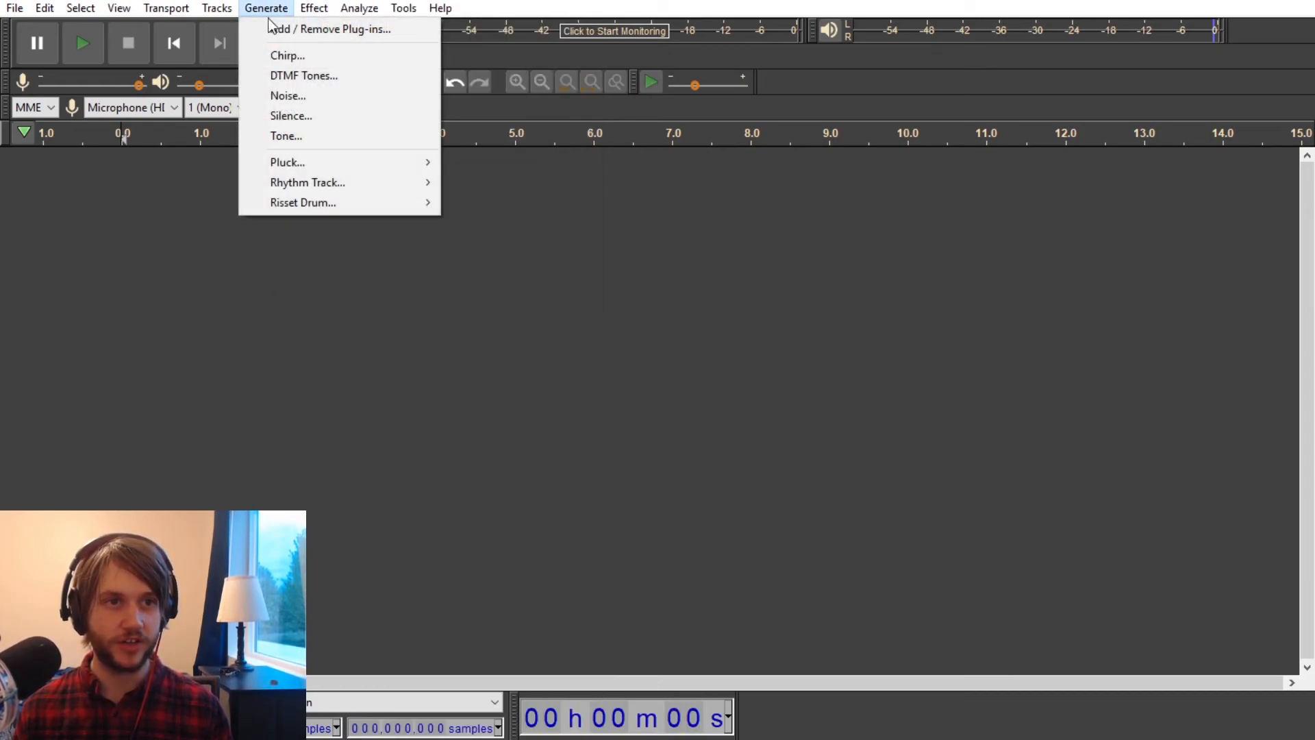
pyautogui.click(299, 117)
pyautogui.click(771, 424)
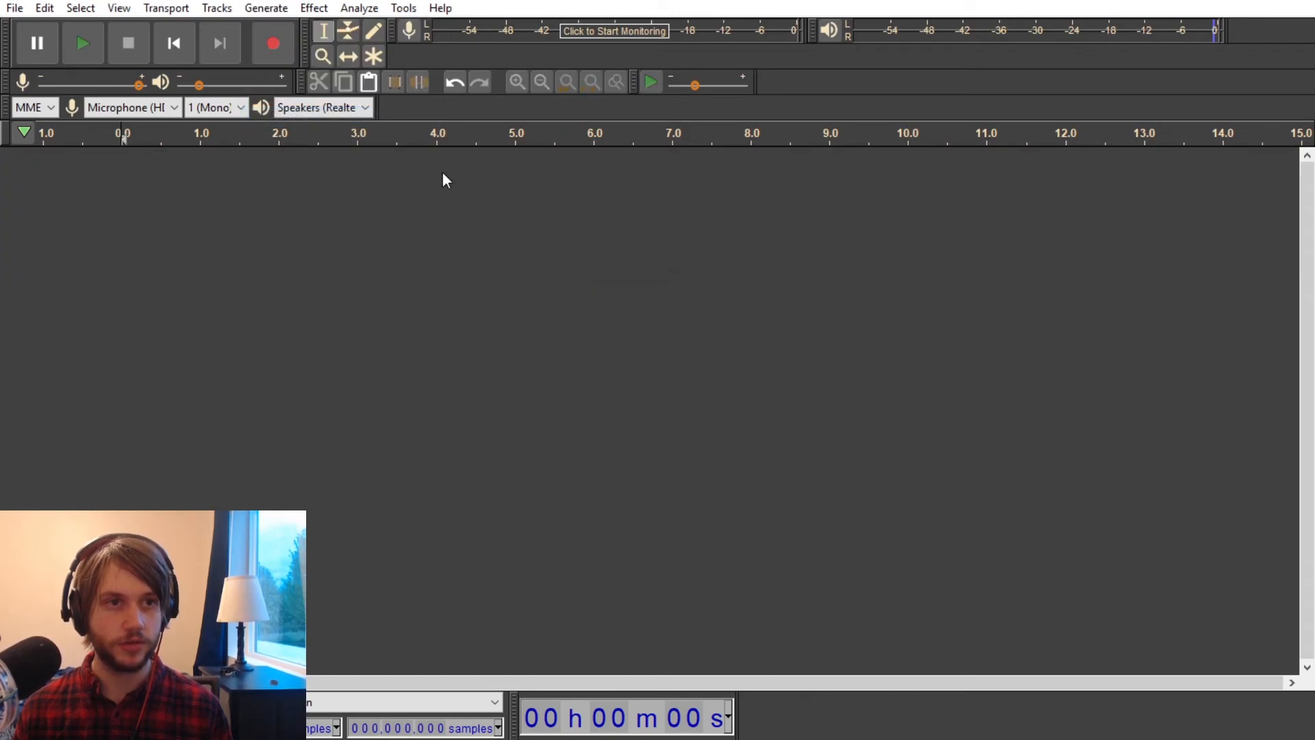
# Step: Generate a 10-second mono noise track
pyautogui.click(265, 8)
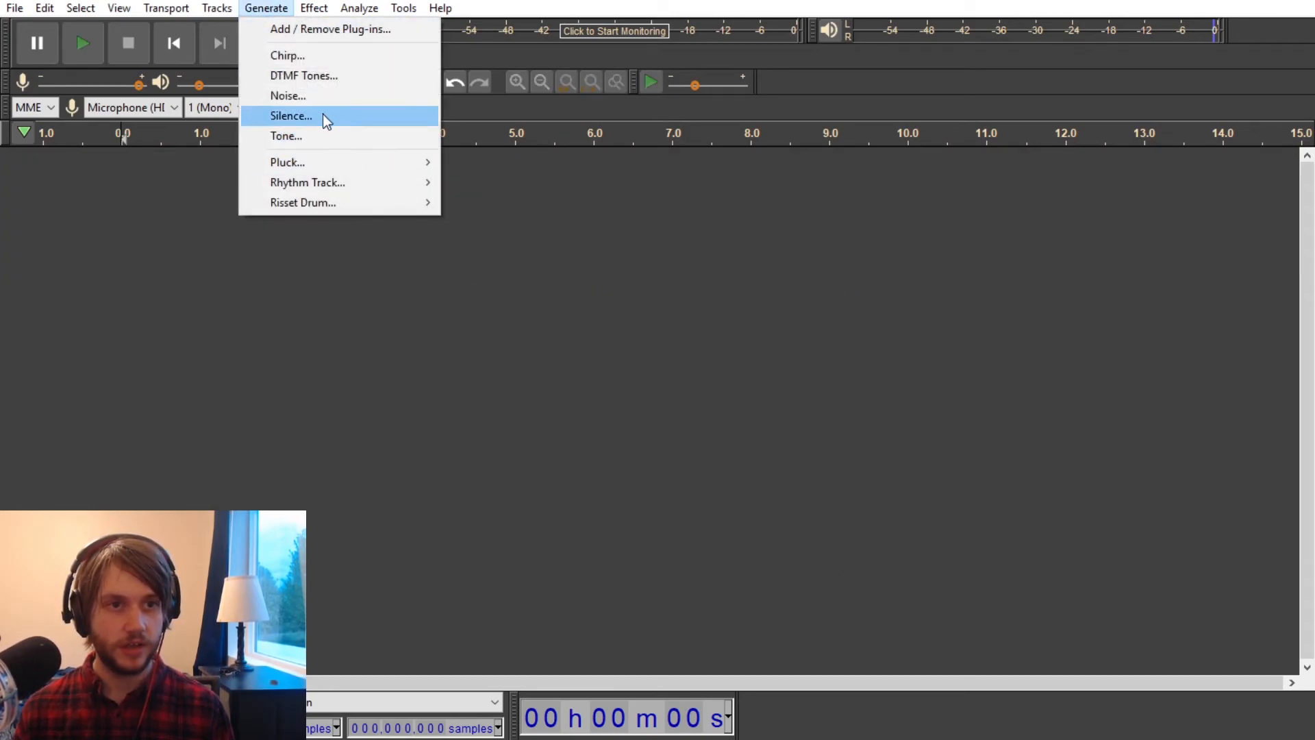
pyautogui.click(288, 95)
pyautogui.click(690, 423)
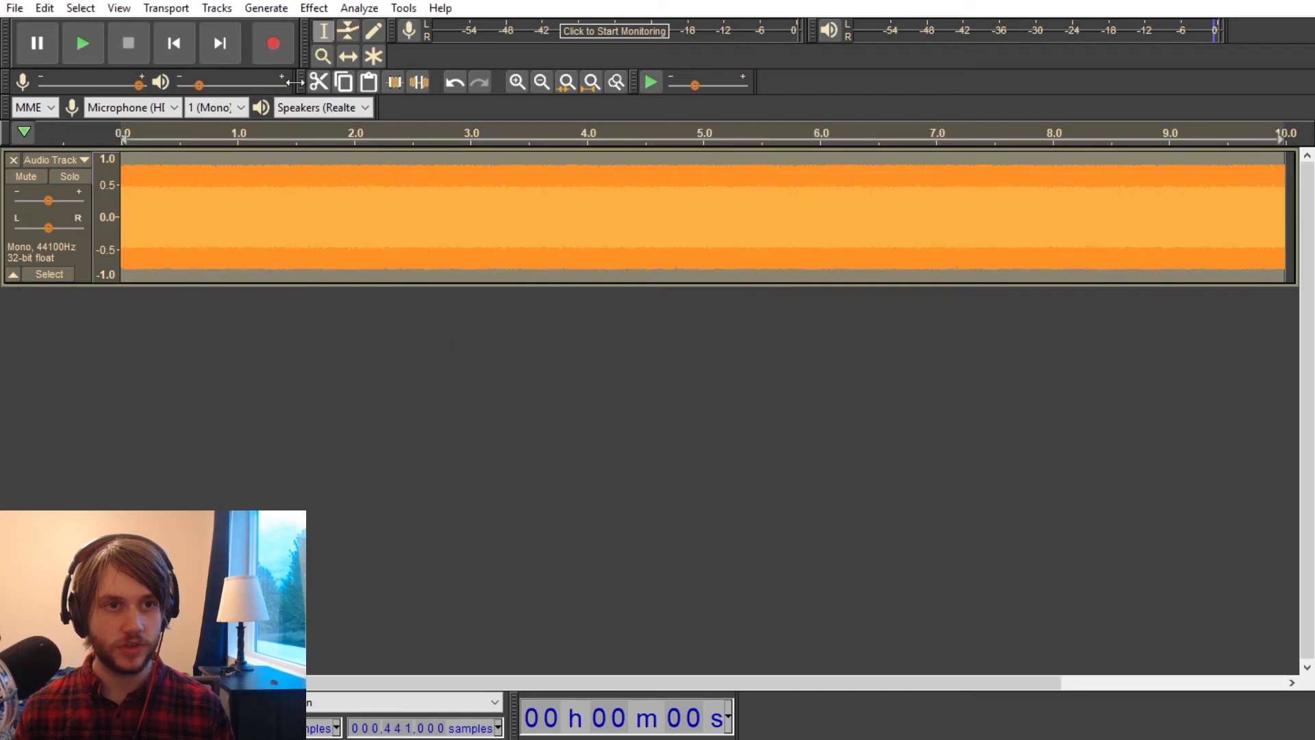
# Step: Review the Vocal Reduction and Isolation settings without applying them, and delete the noise track
pyautogui.click(313, 7)
pyautogui.moveTo(438, 716)
pyautogui.click(650, 716)
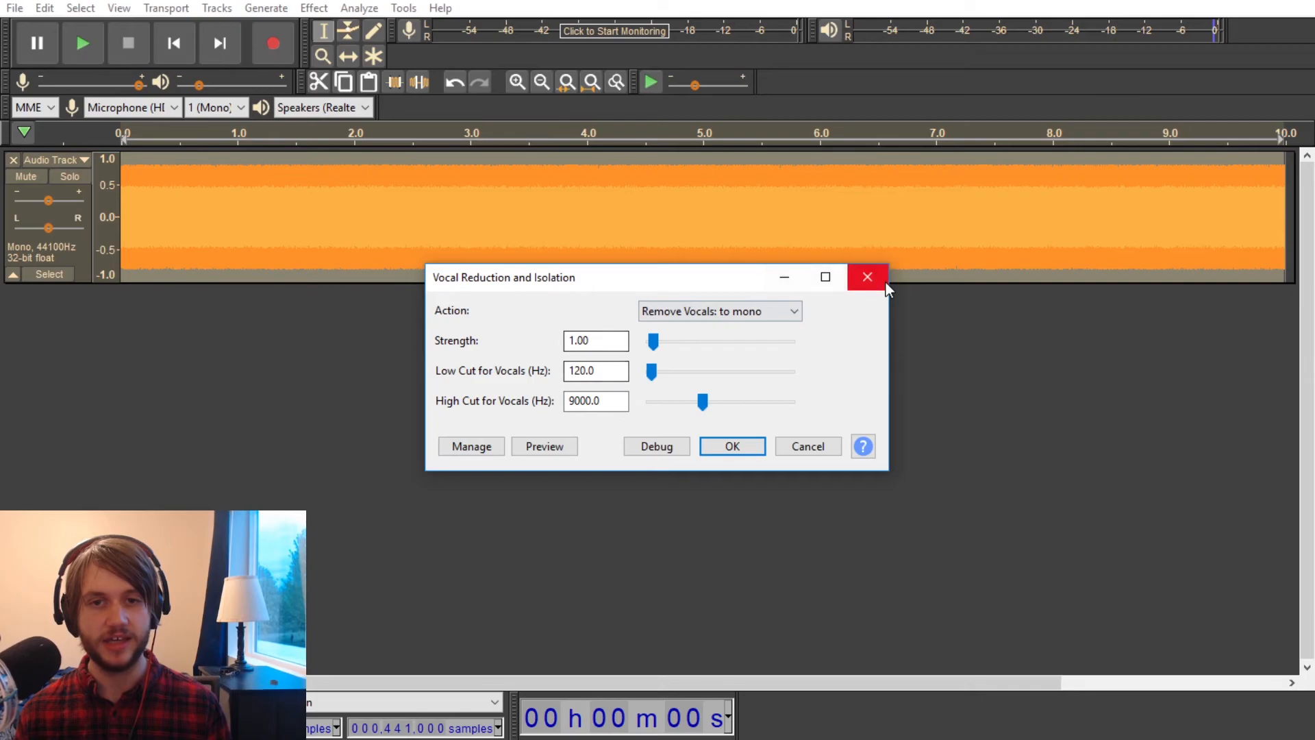
pyautogui.click(867, 278)
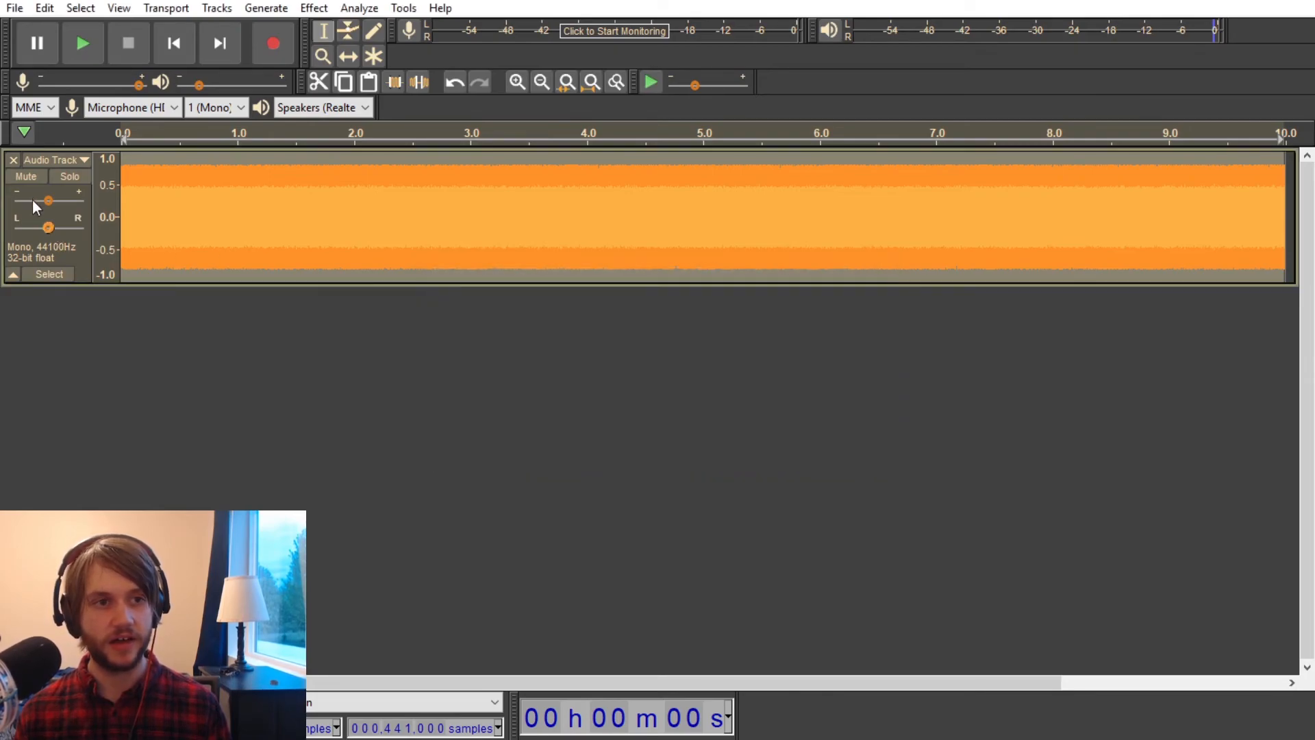
pyautogui.click(15, 159)
# Step: Look over the effects listed after Vocal Reduction and Isolation
pyautogui.click(314, 7)
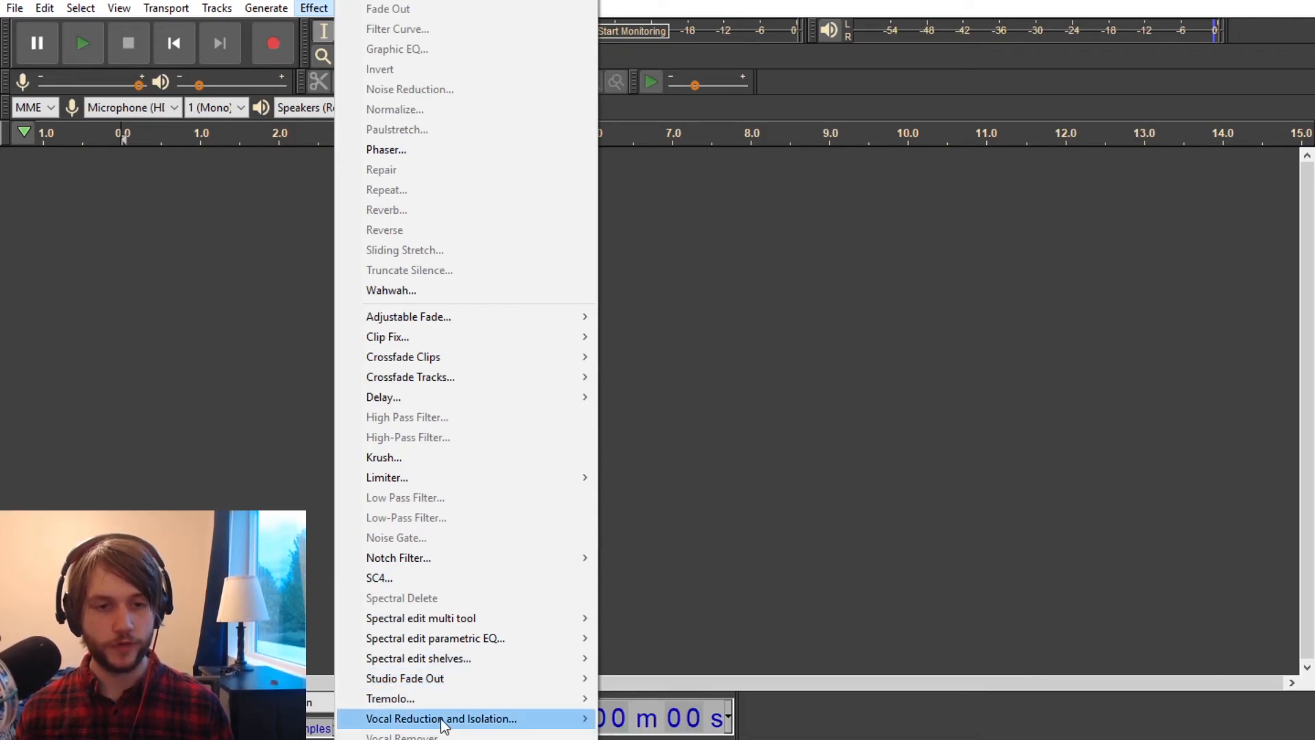
pyautogui.moveTo(533, 723)
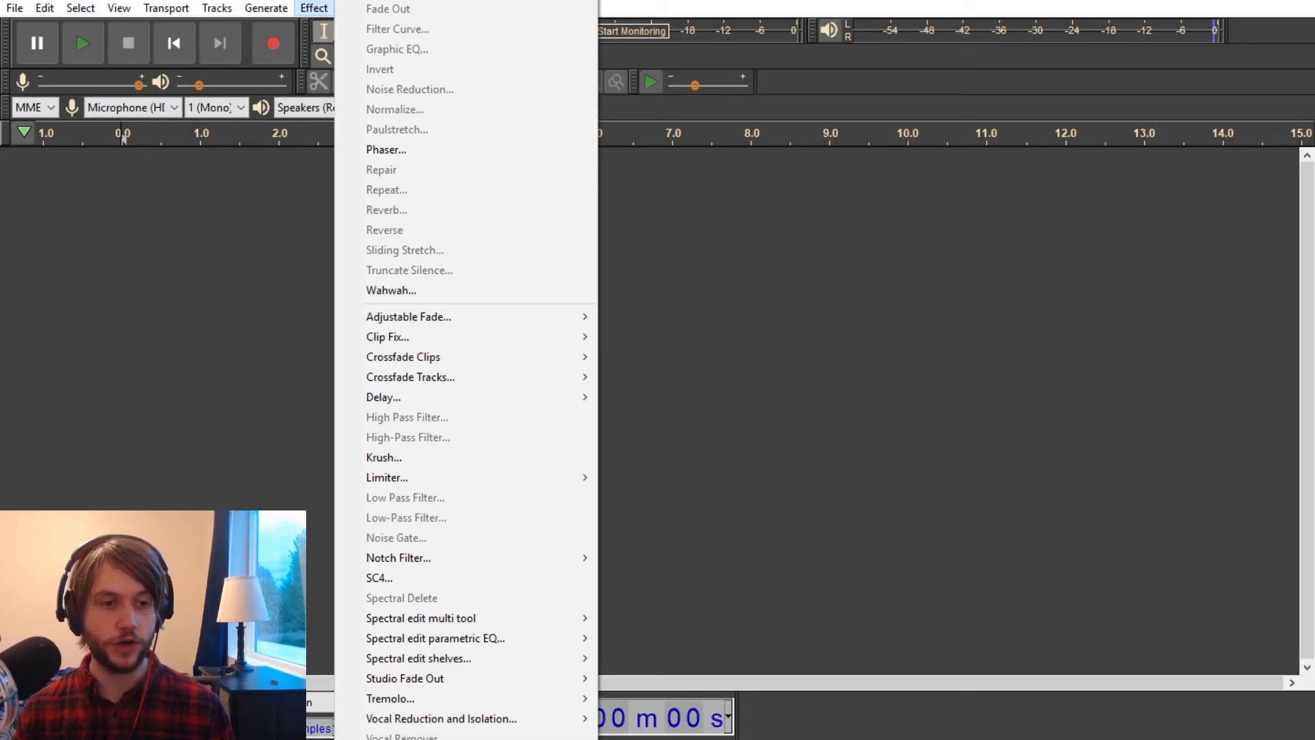
pyautogui.click(218, 139)
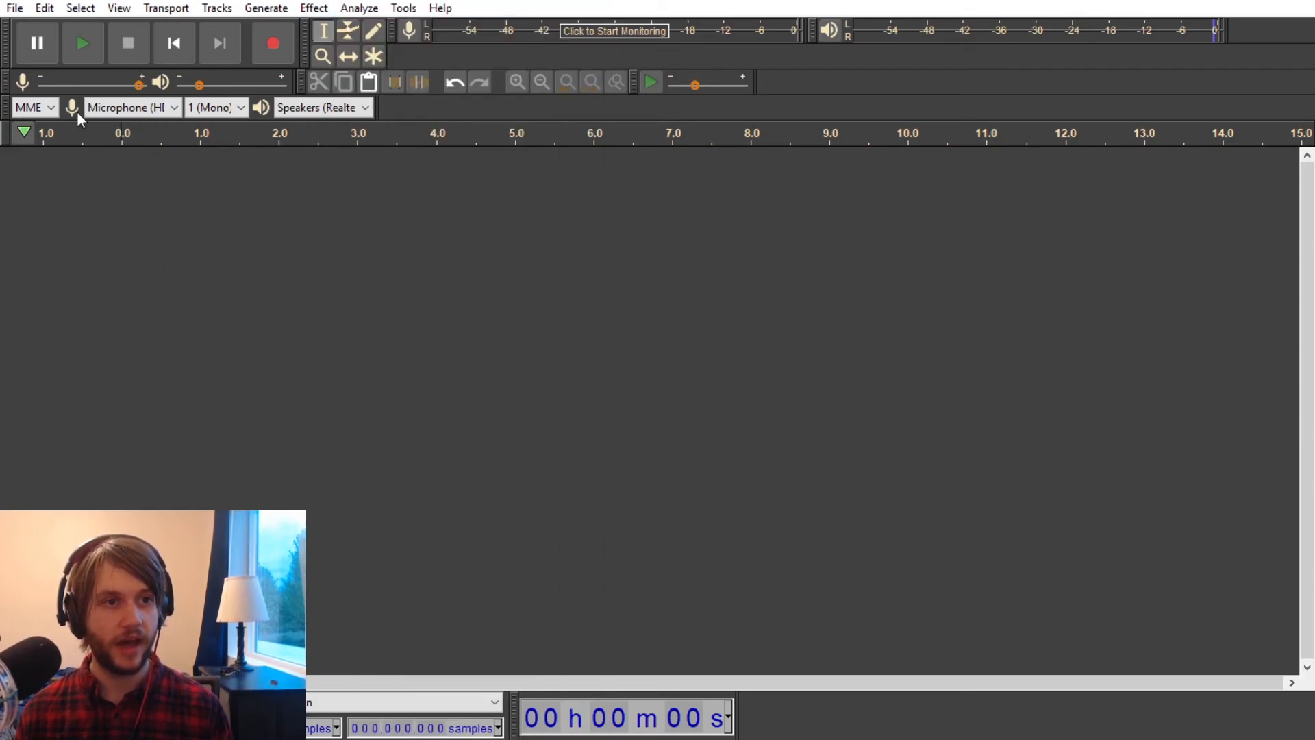
# Step: Generate 10 seconds of white noise with an amplitude of 0.8
pyautogui.click(322, 8)
pyautogui.moveTo(265, 8)
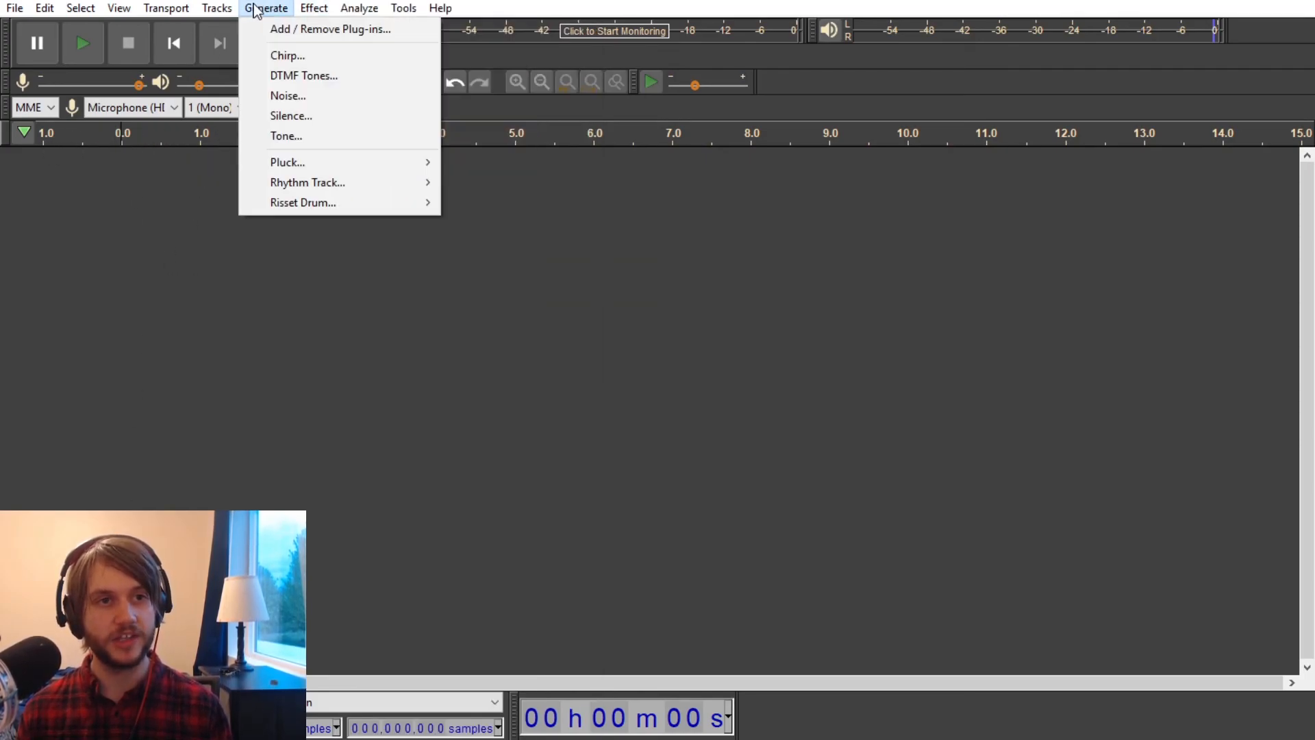
pyautogui.click(301, 96)
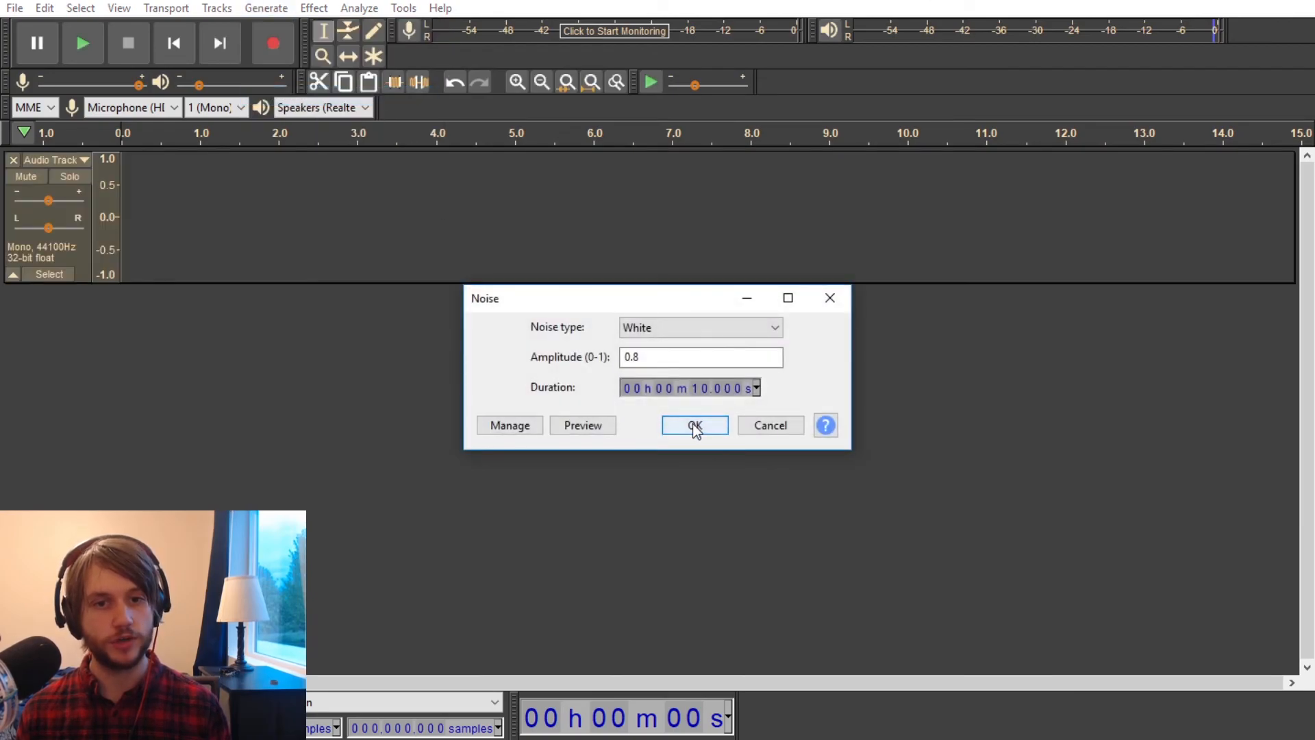
pyautogui.click(693, 428)
# Step: Review the Vocoder settings and its output choices without applying them, and remove the white noise track
pyautogui.click(312, 10)
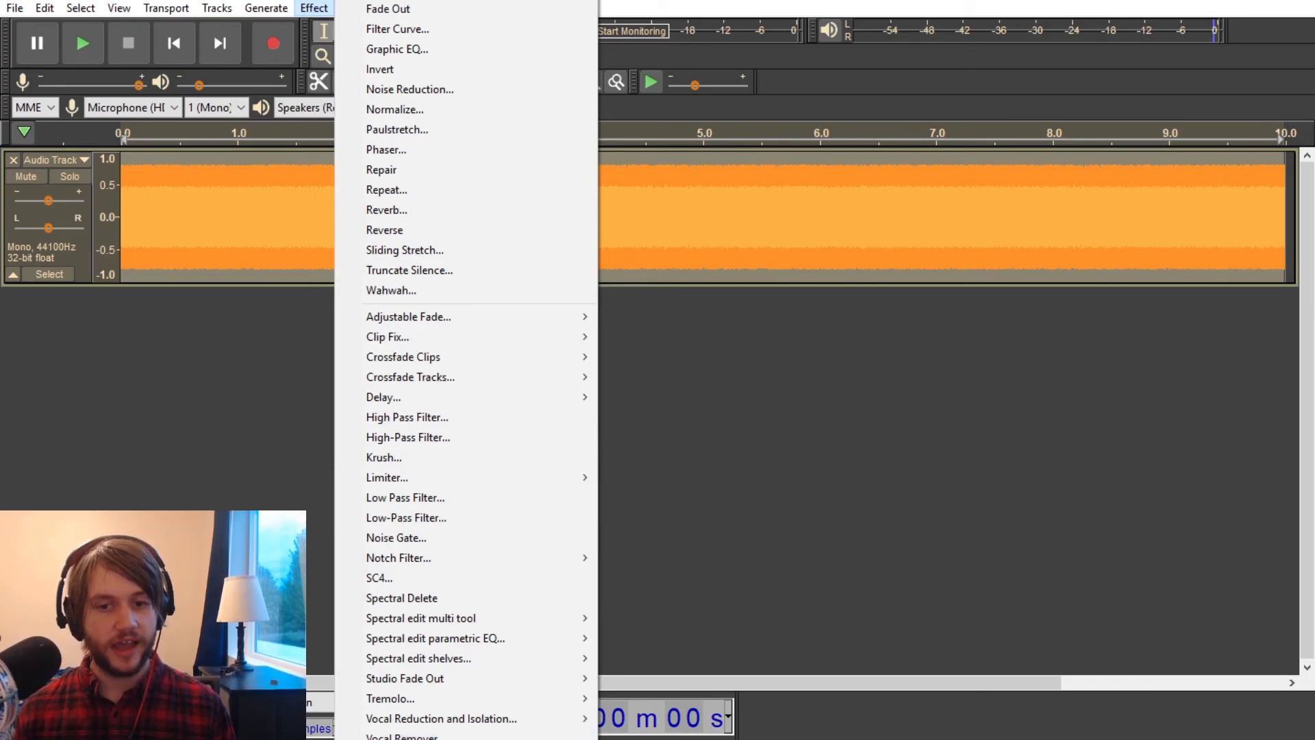
pyautogui.click(411, 739)
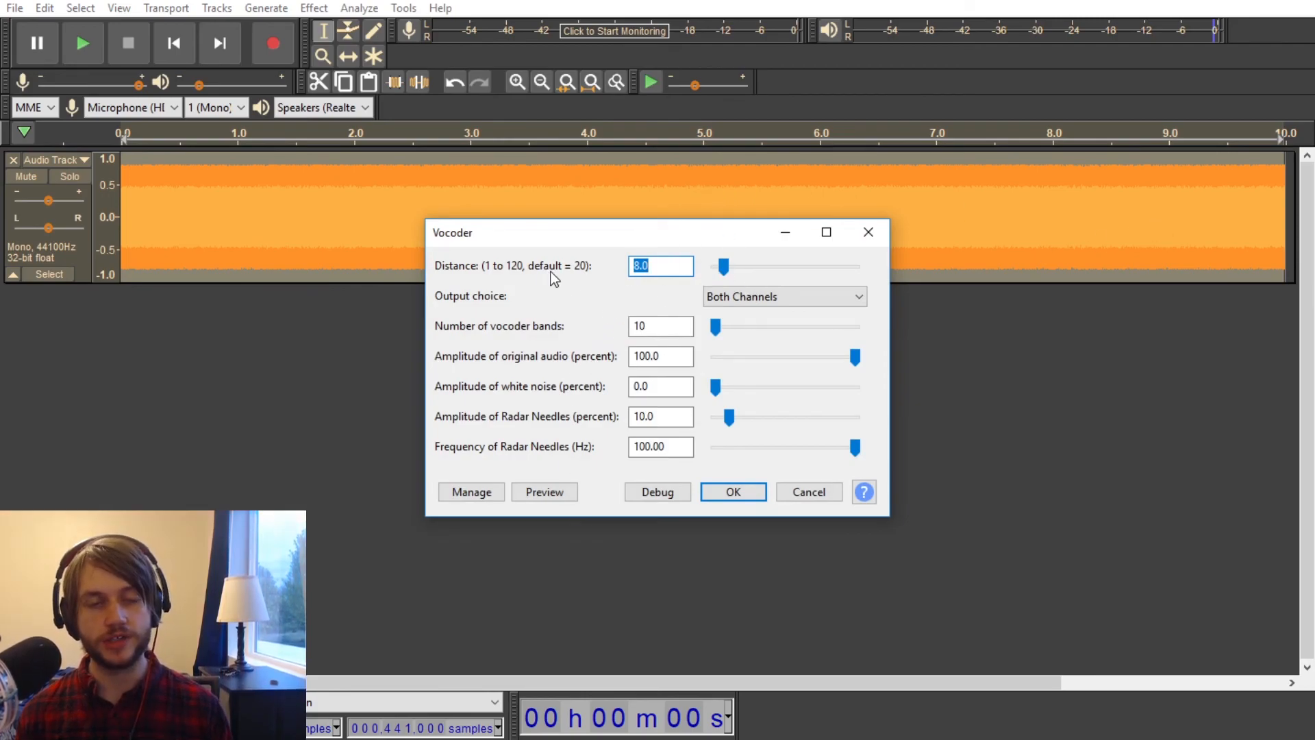
pyautogui.click(787, 297)
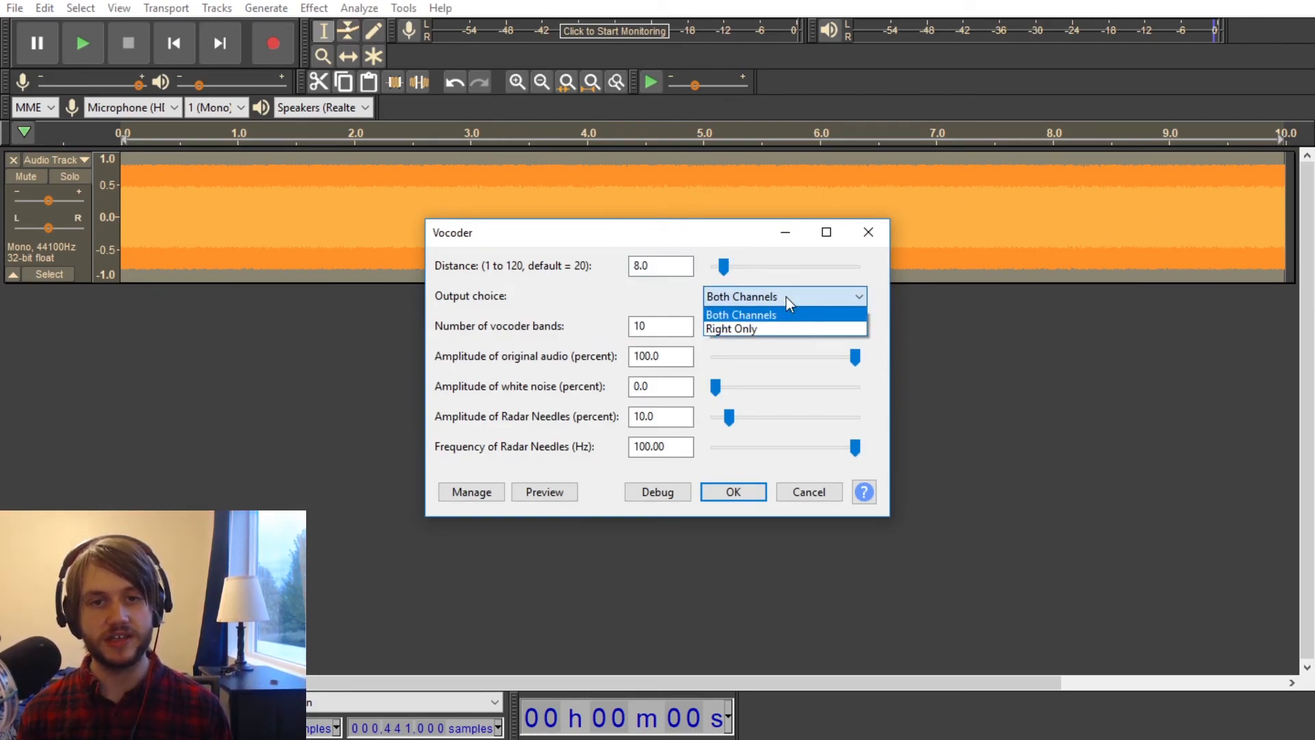
pyautogui.click(786, 297)
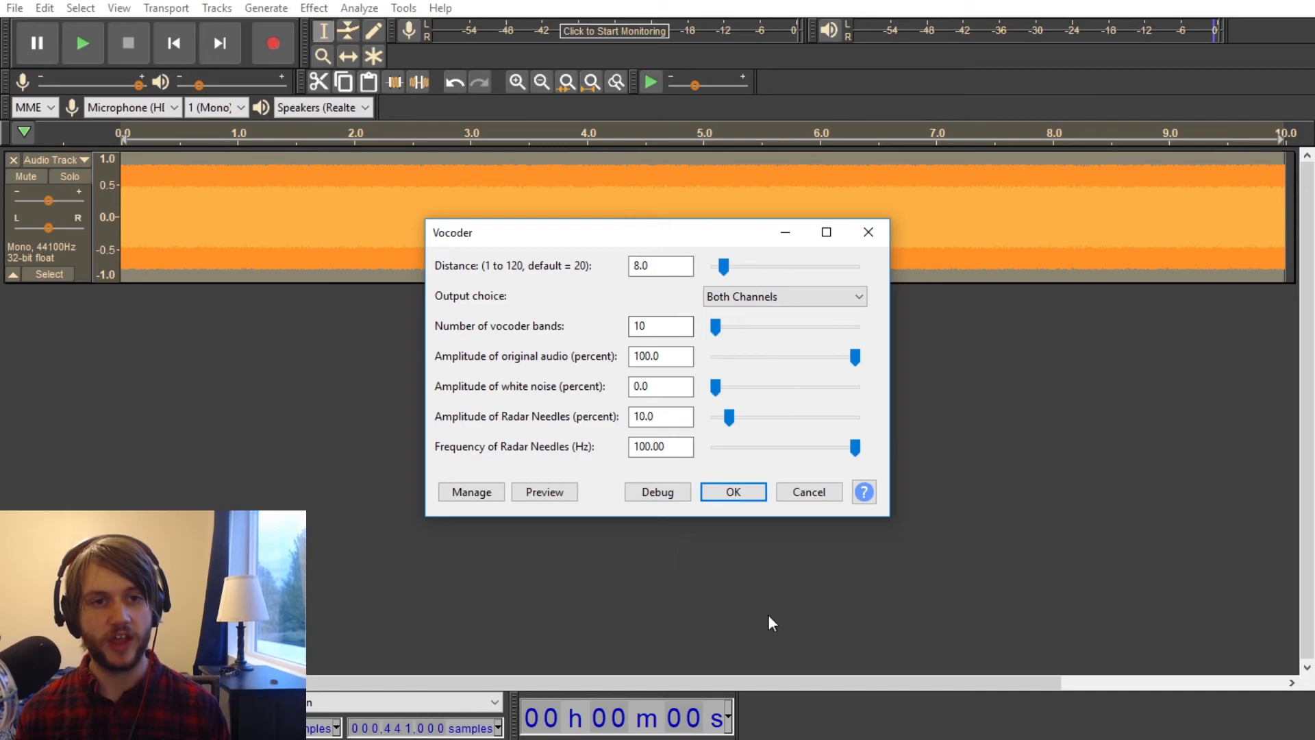
pyautogui.click(868, 231)
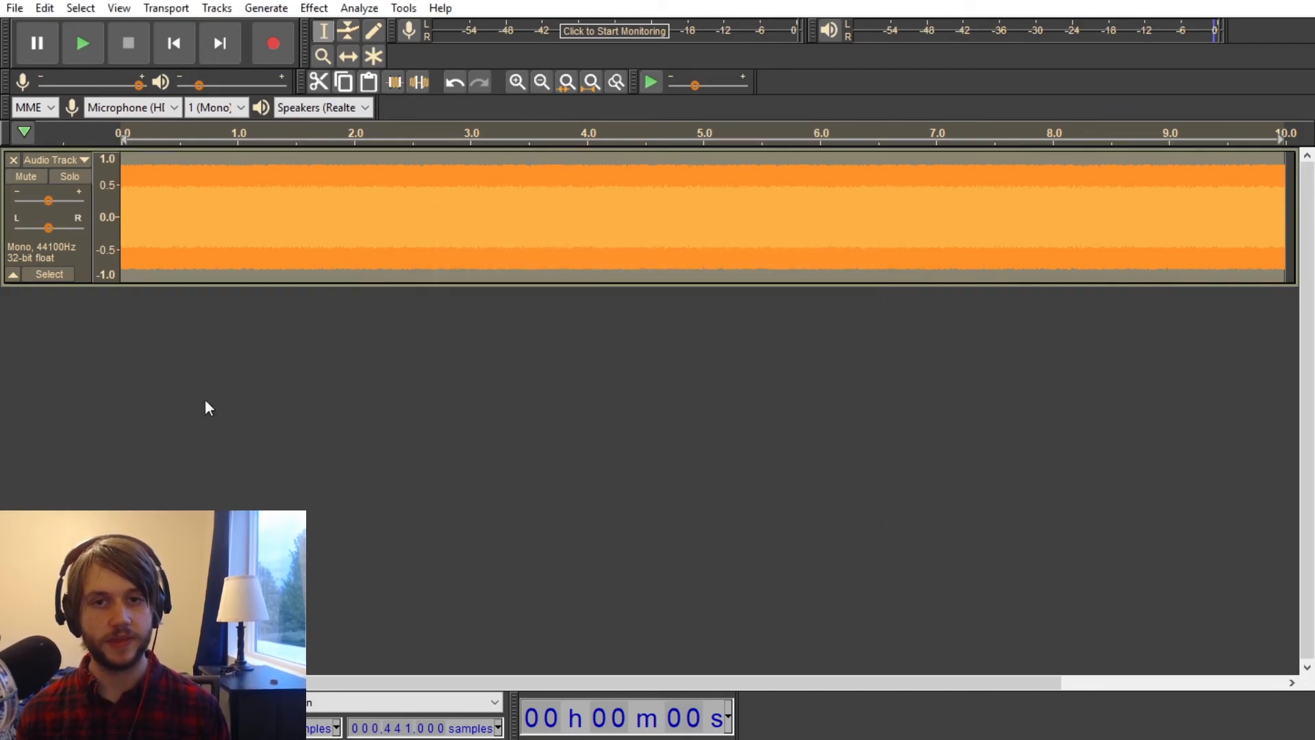
pyautogui.click(13, 163)
# Step: Look back through the list of effects up to Bass and Treble
pyautogui.click(314, 8)
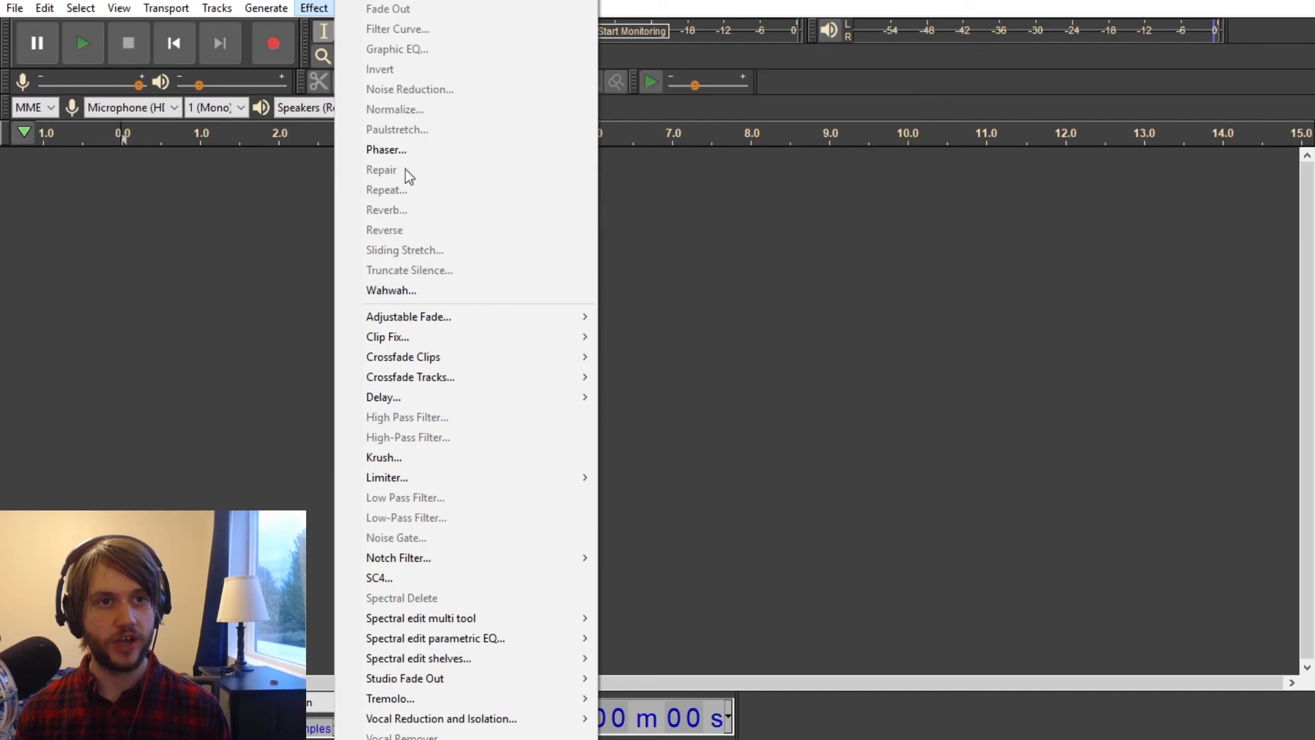
pyautogui.moveTo(358, 0)
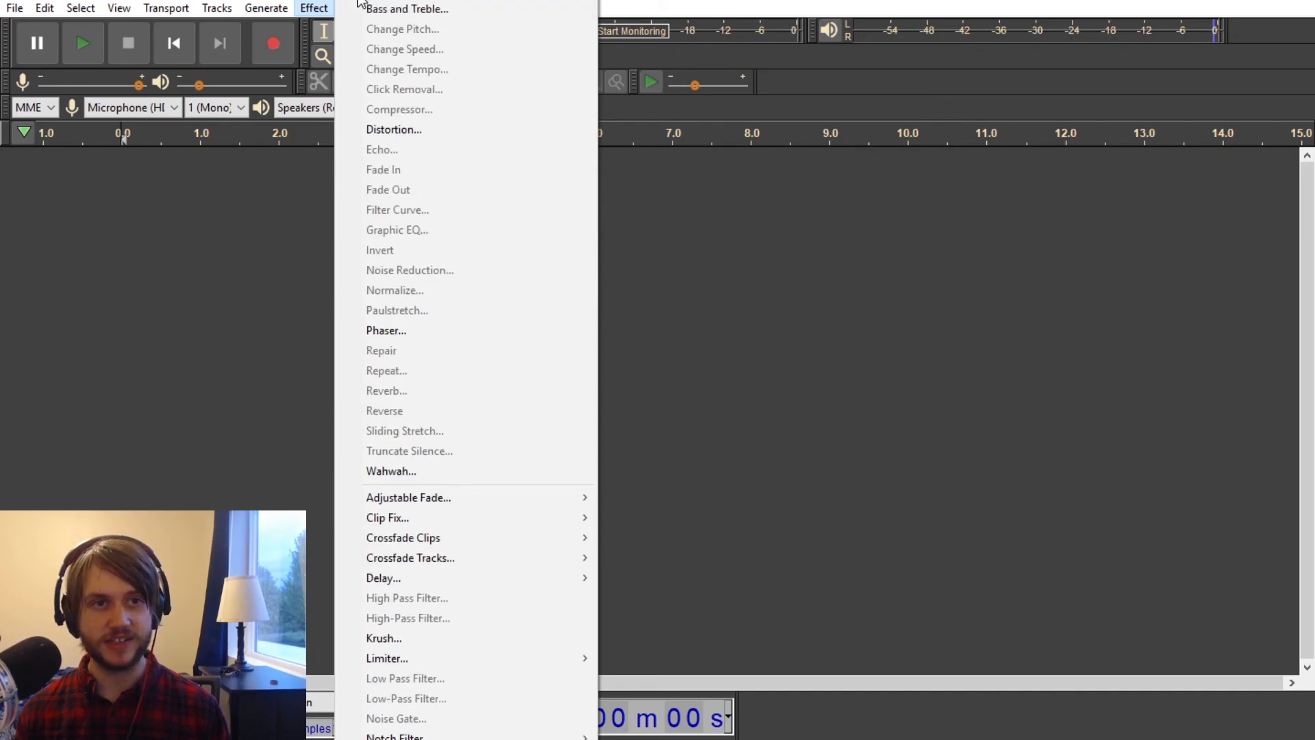
pyautogui.click(232, 355)
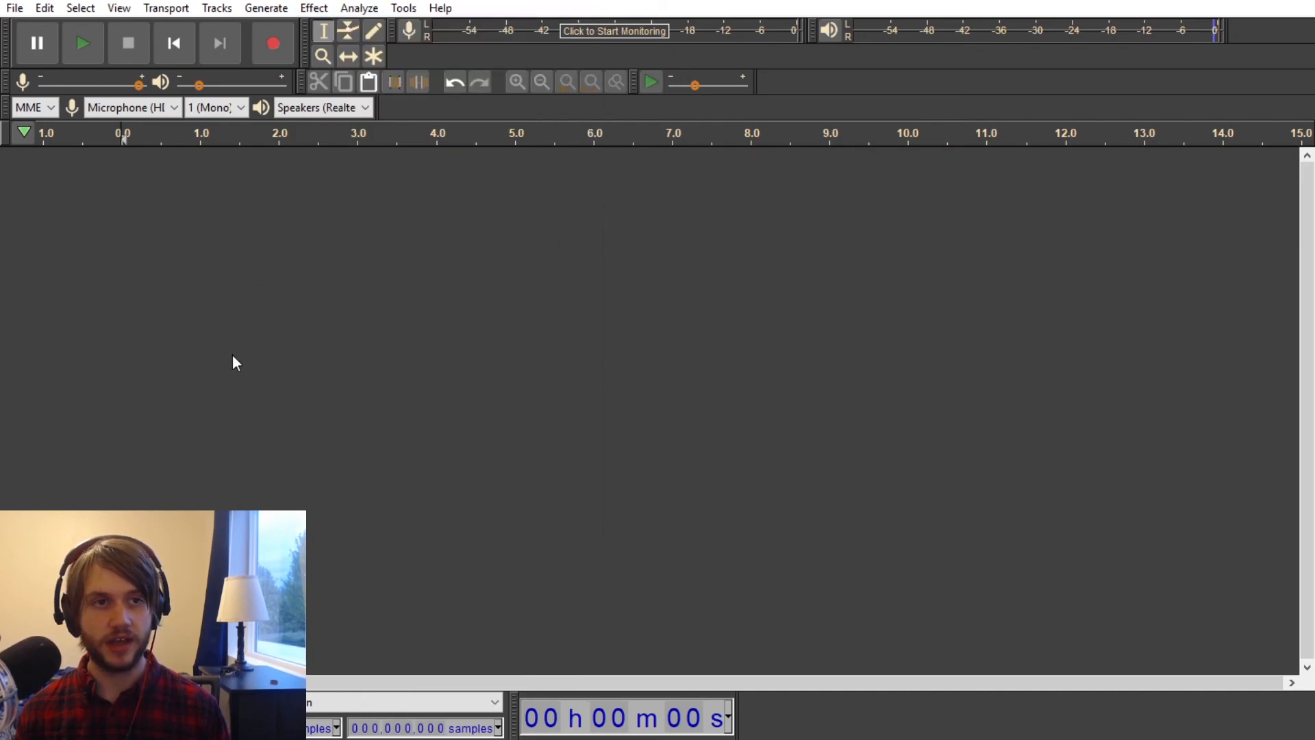
# Step: Look over the analysis and utility commands, and view the Nyquist Prompt without entering a command
pyautogui.click(363, 7)
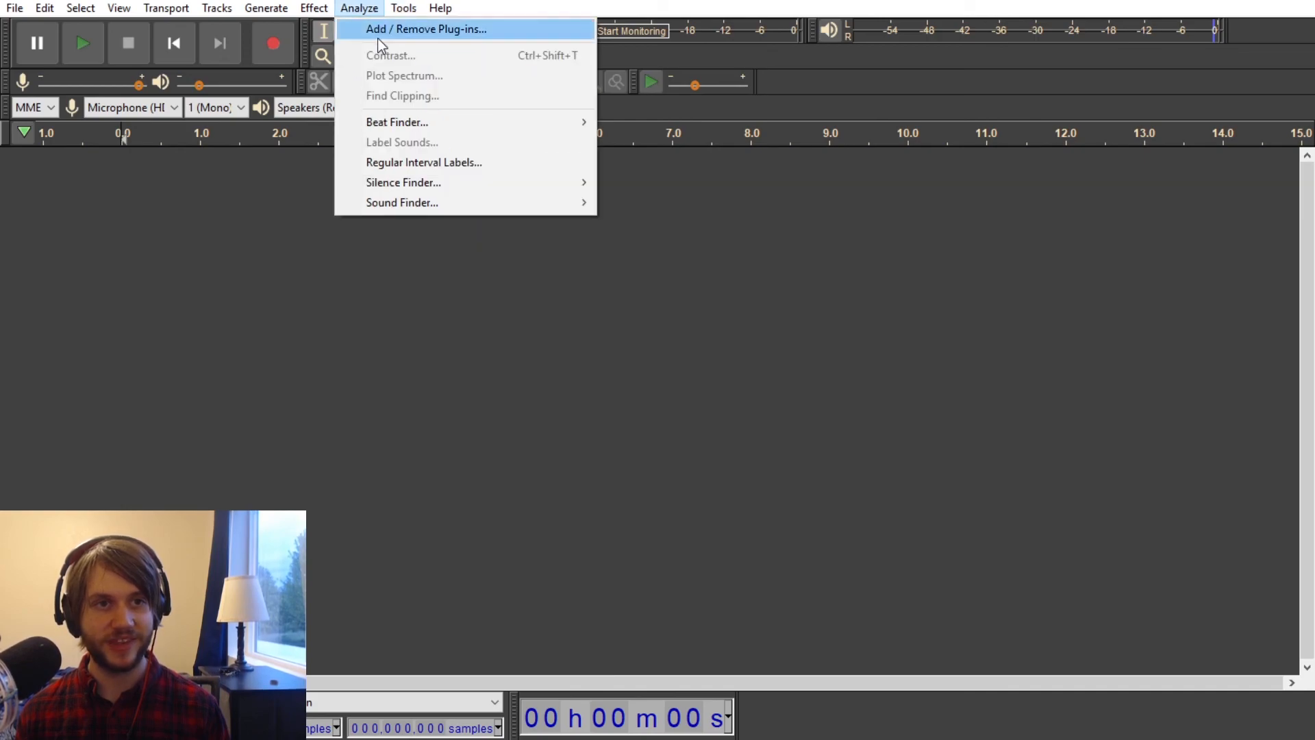
pyautogui.moveTo(405, 9)
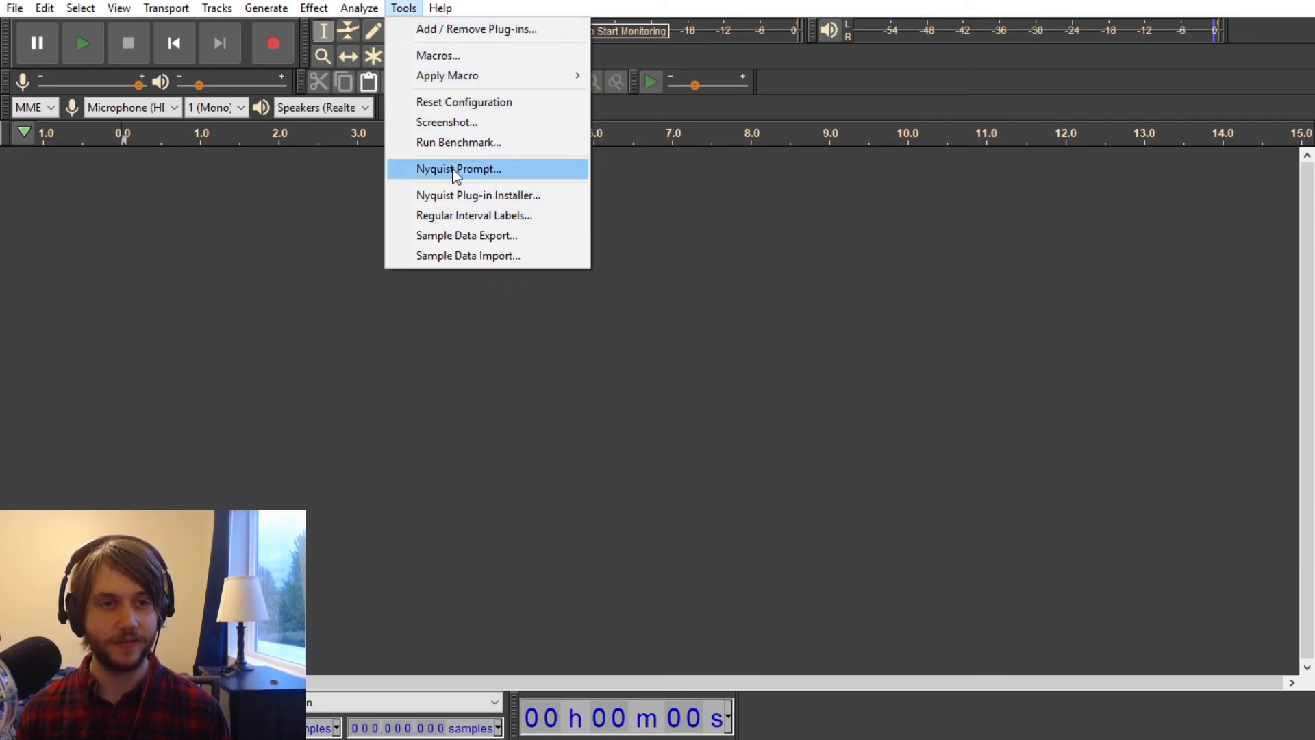
pyautogui.click(286, 246)
pyautogui.click(407, 8)
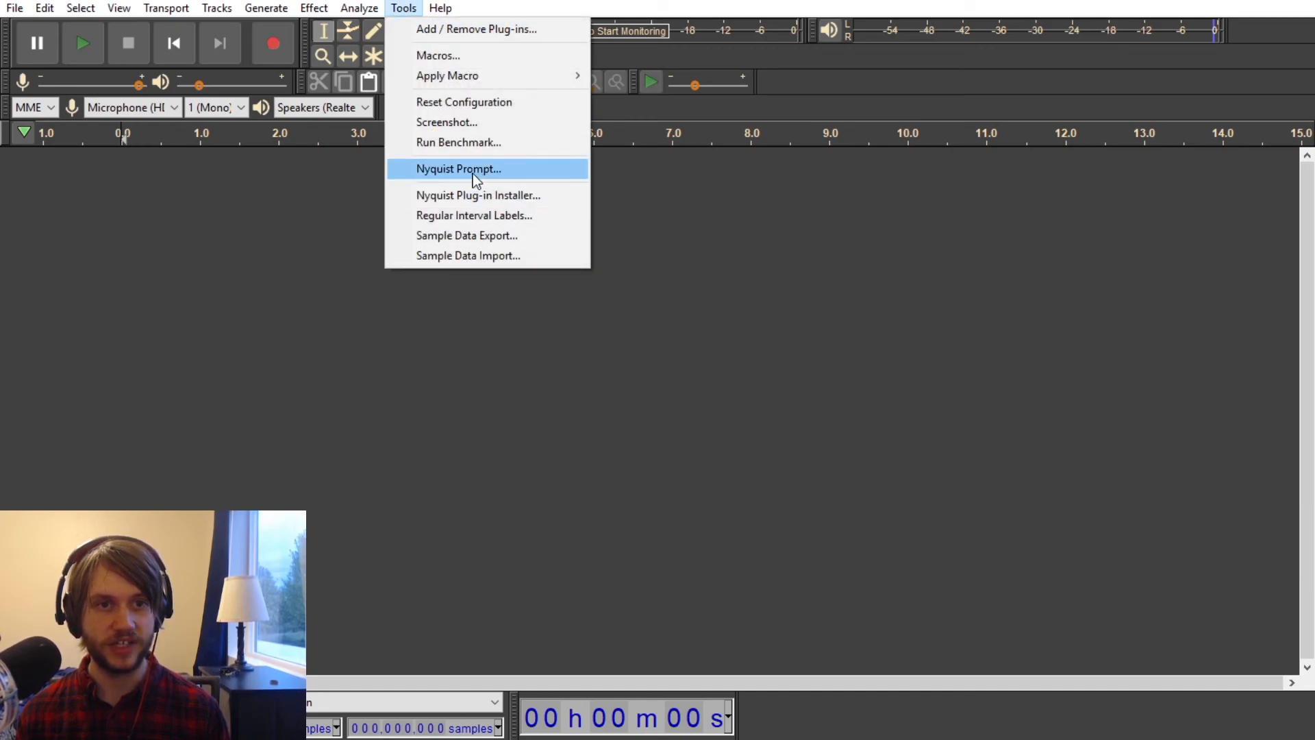
pyautogui.click(473, 171)
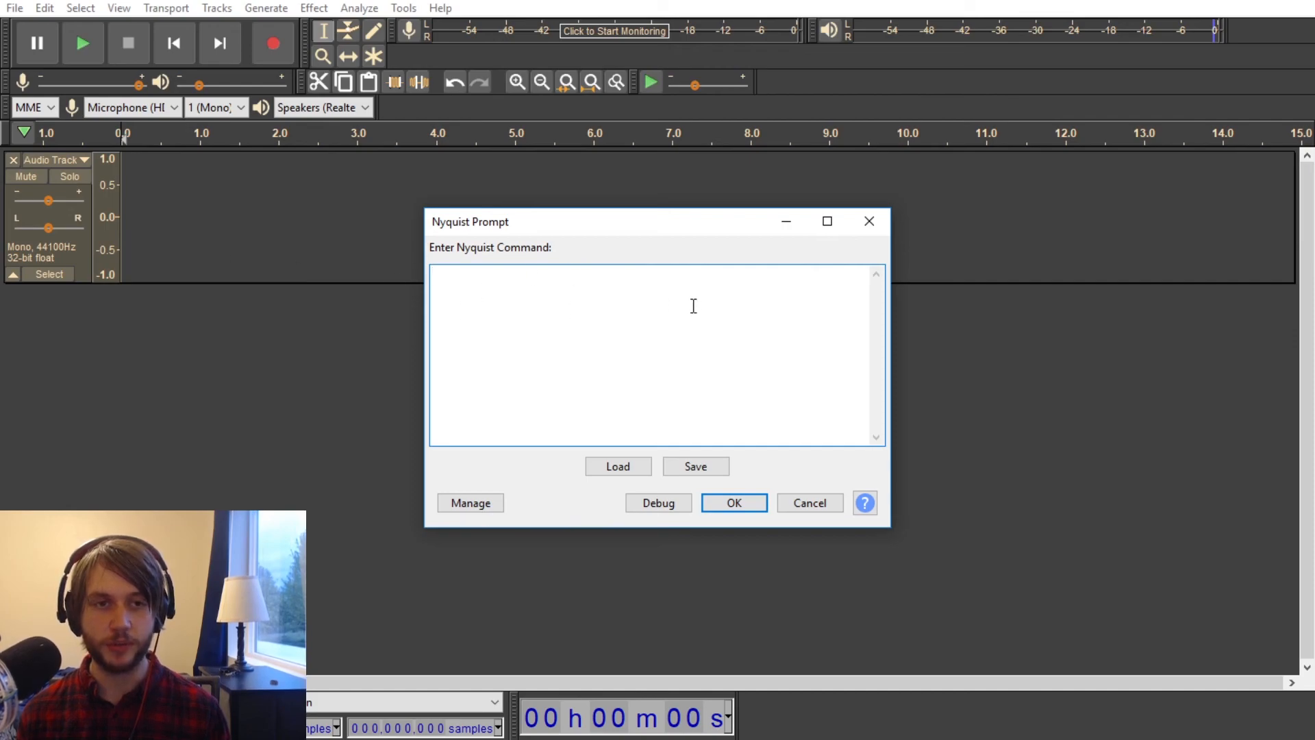
pyautogui.click(869, 221)
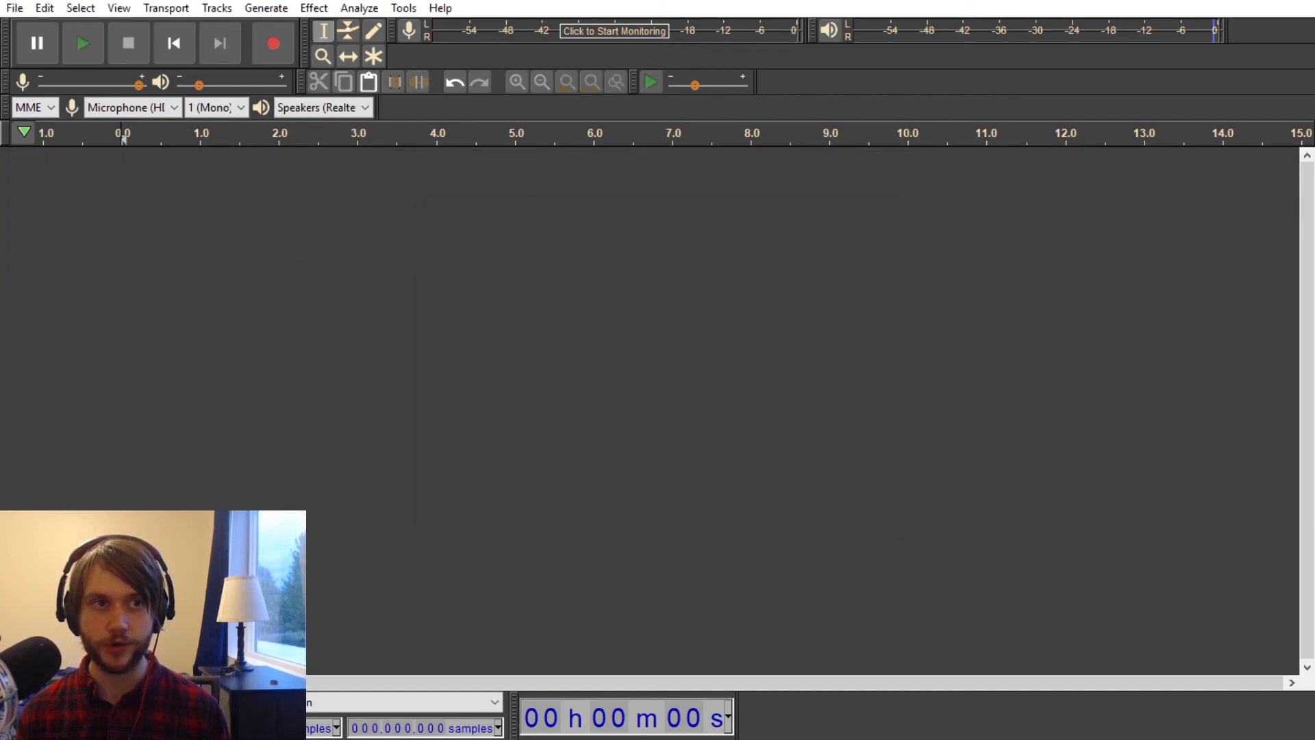